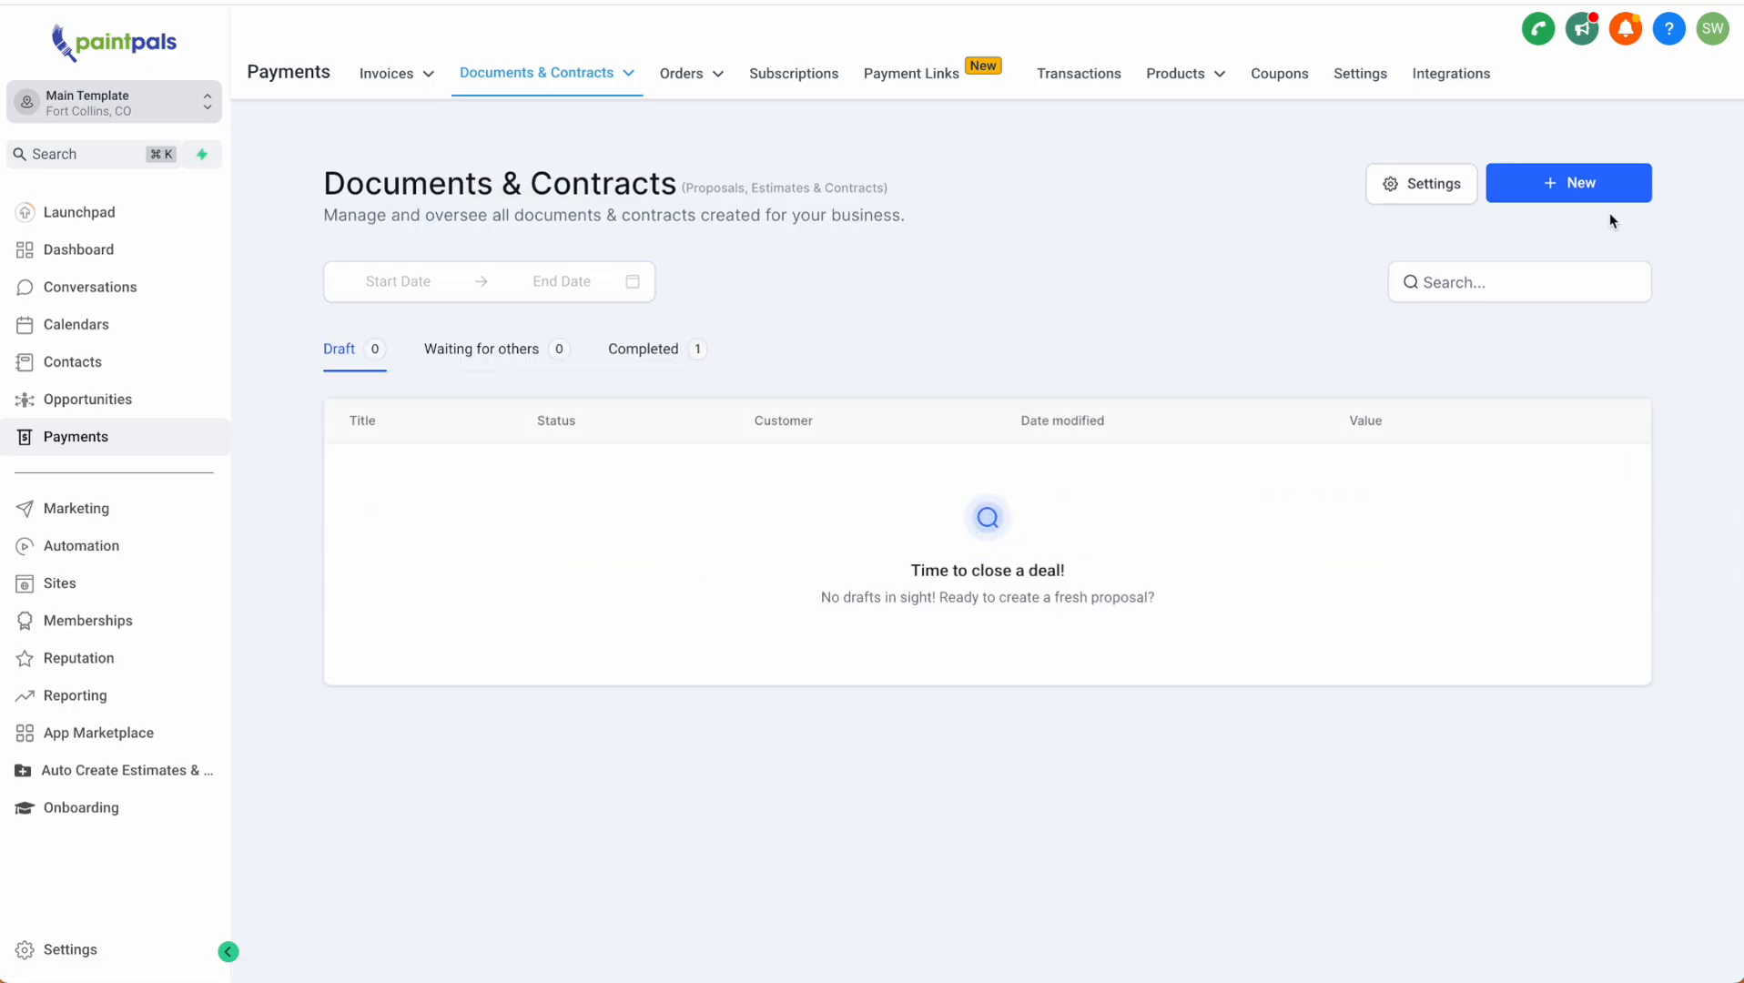
- Create a new document by uploading the PDF contract "Copy of PBP Exterior 2.0 - Contract.pdf"
{"action": "left_click", "coordinate": [1544, 193]}
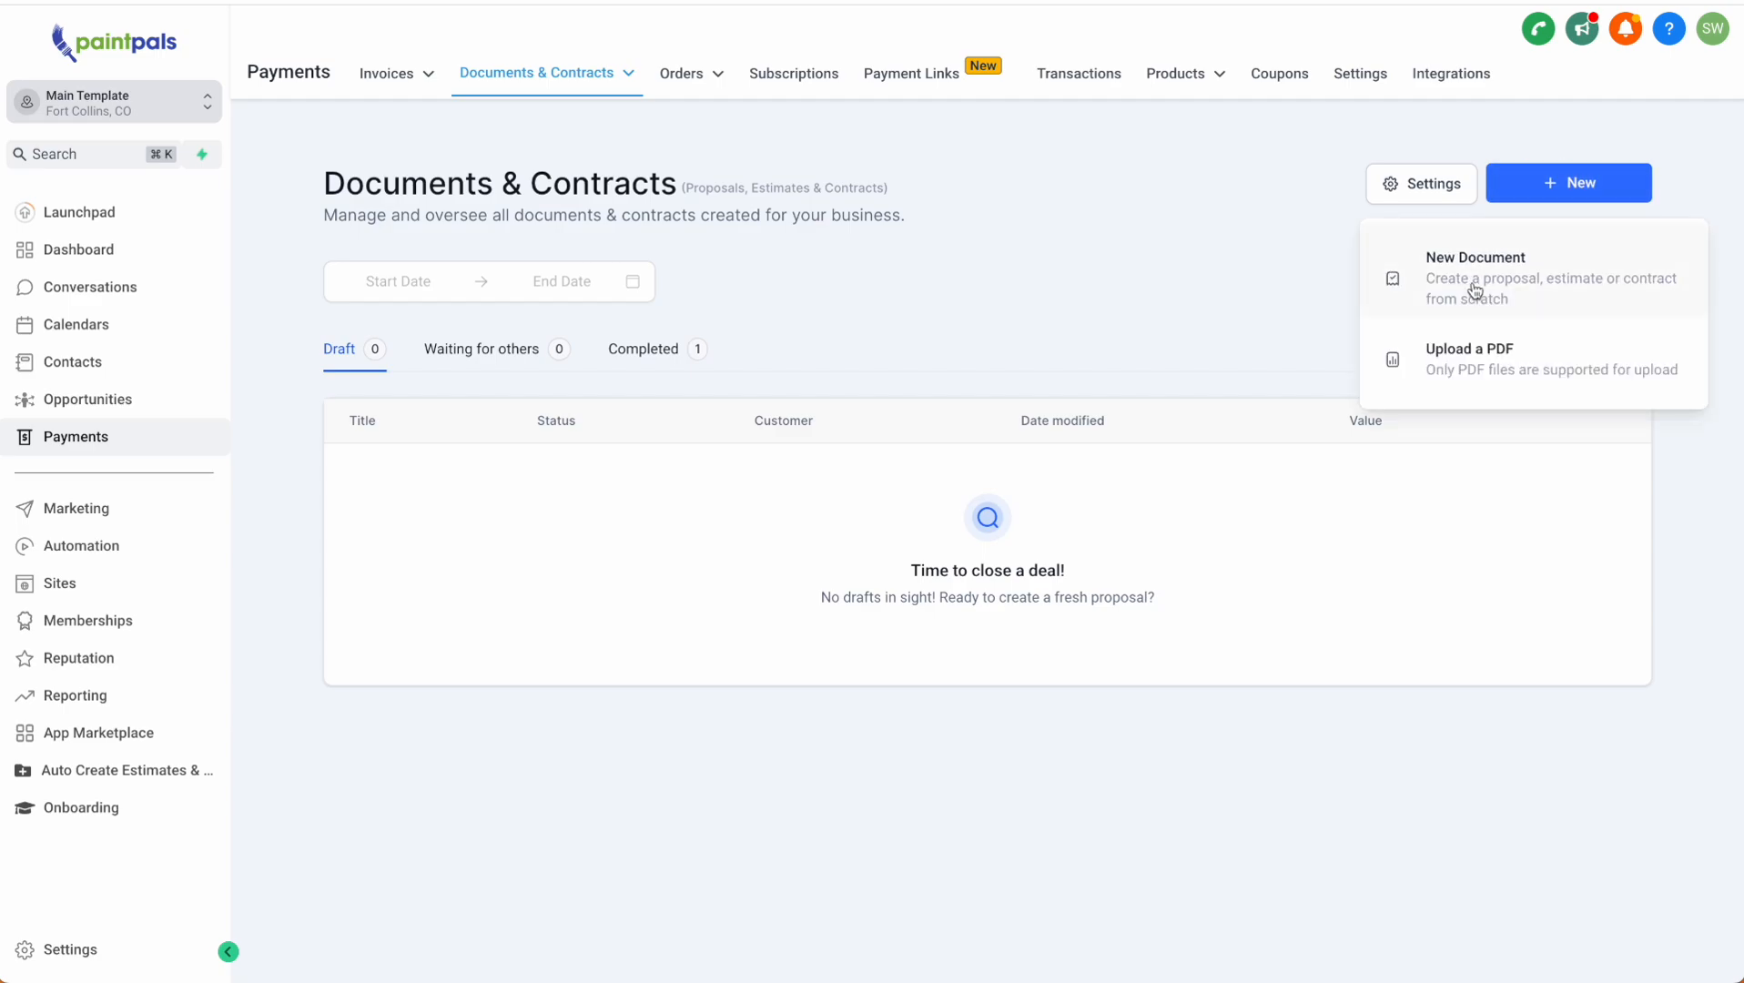
{"action": "left_click", "coordinate": [1479, 385]}
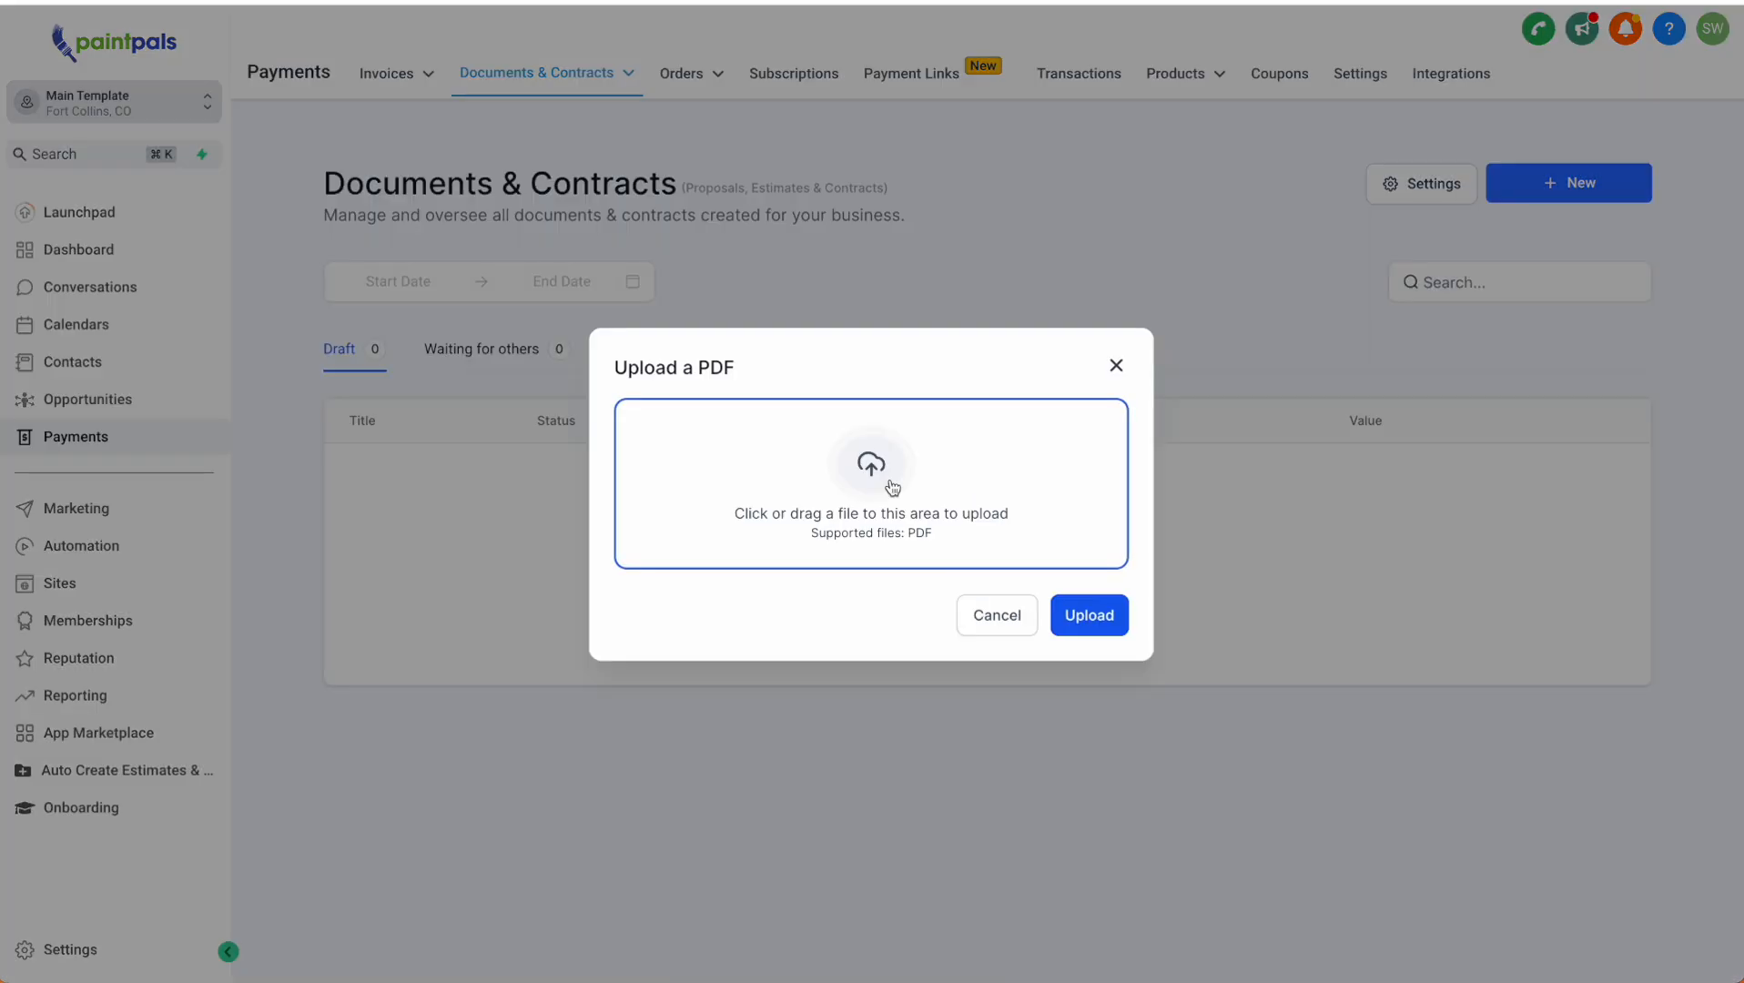
{"action": "left_click", "coordinate": [888, 527]}
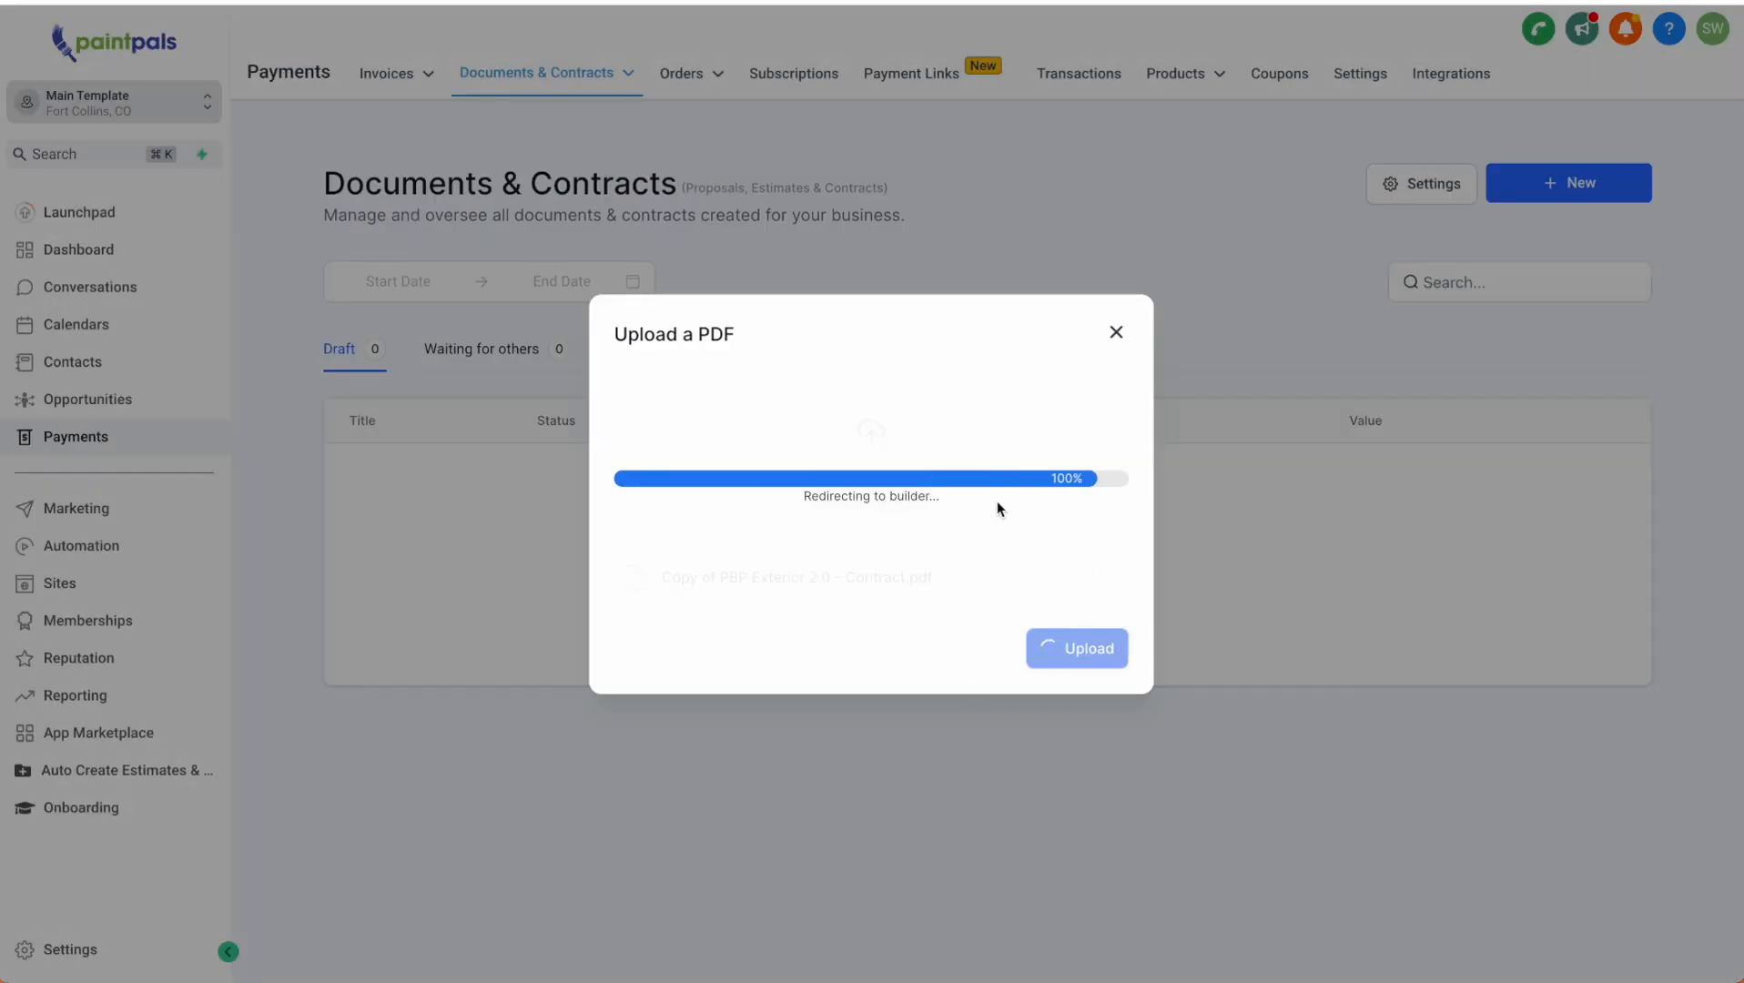
- Assign the second contact in the recipients' contact list as the document's primary client
{"action": "scroll", "coordinate": [847, 605], "scroll_direction": "down", "scroll_amount": 6}
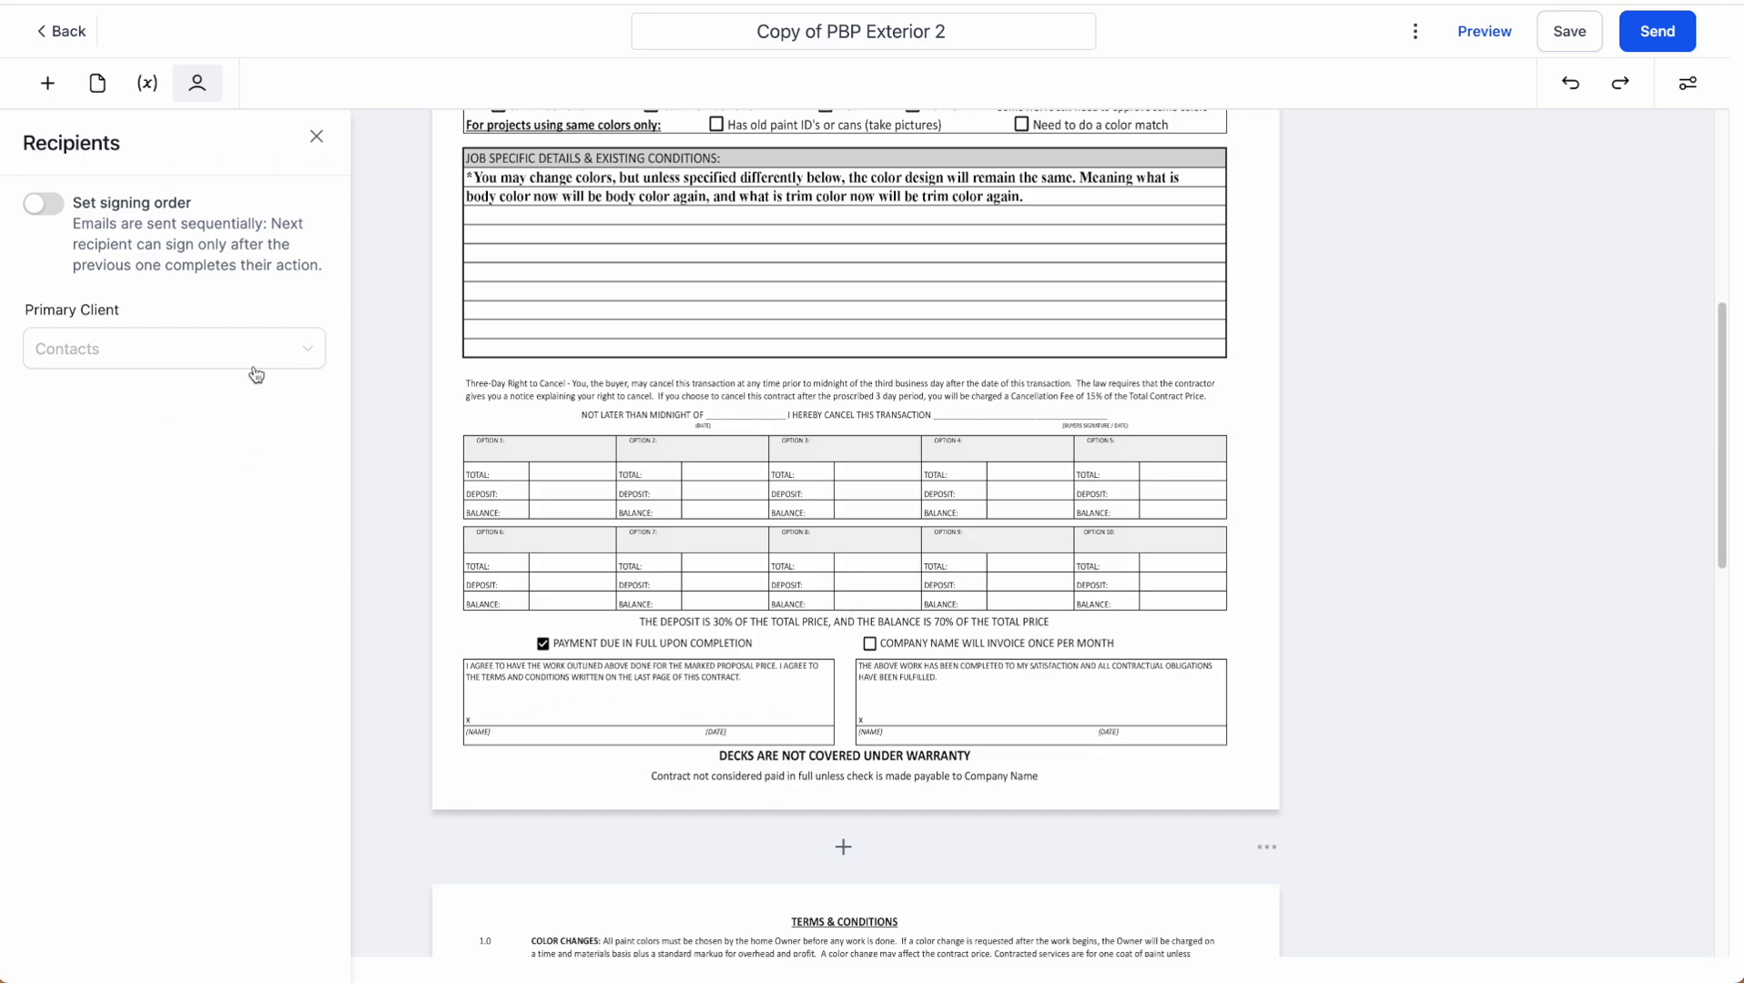
{"action": "left_click", "coordinate": [316, 136]}
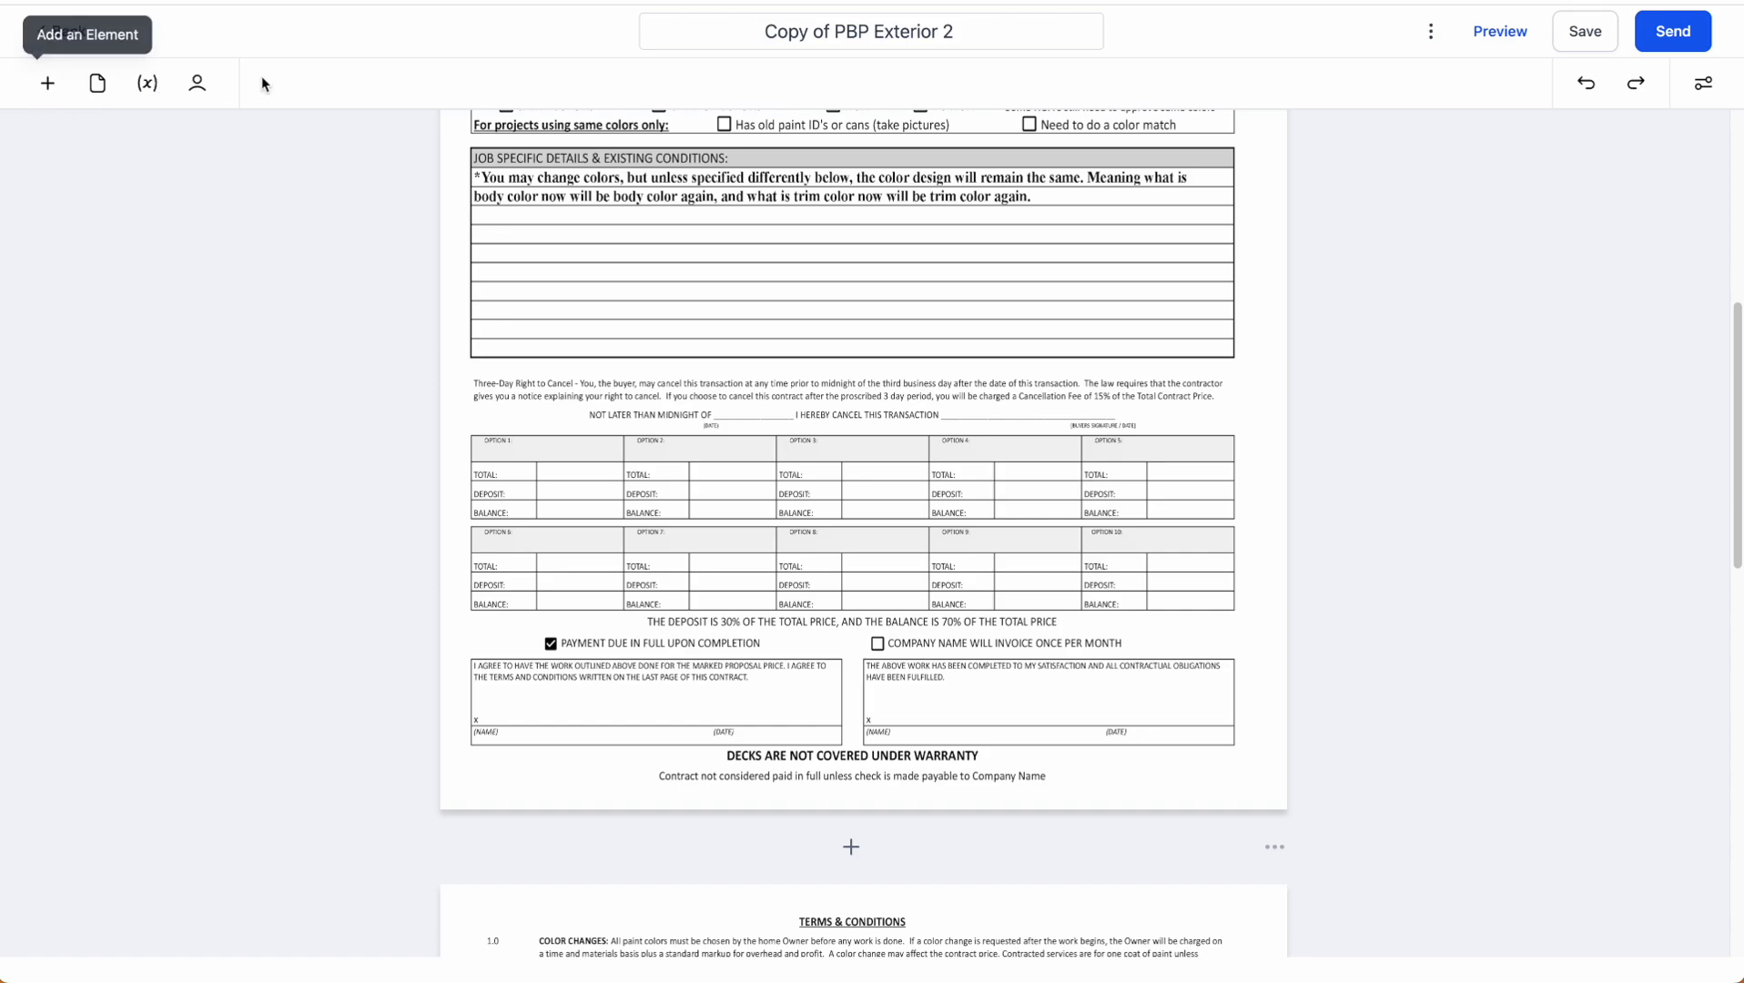
{"action": "left_click", "coordinate": [197, 84]}
{"action": "left_click", "coordinate": [142, 349]}
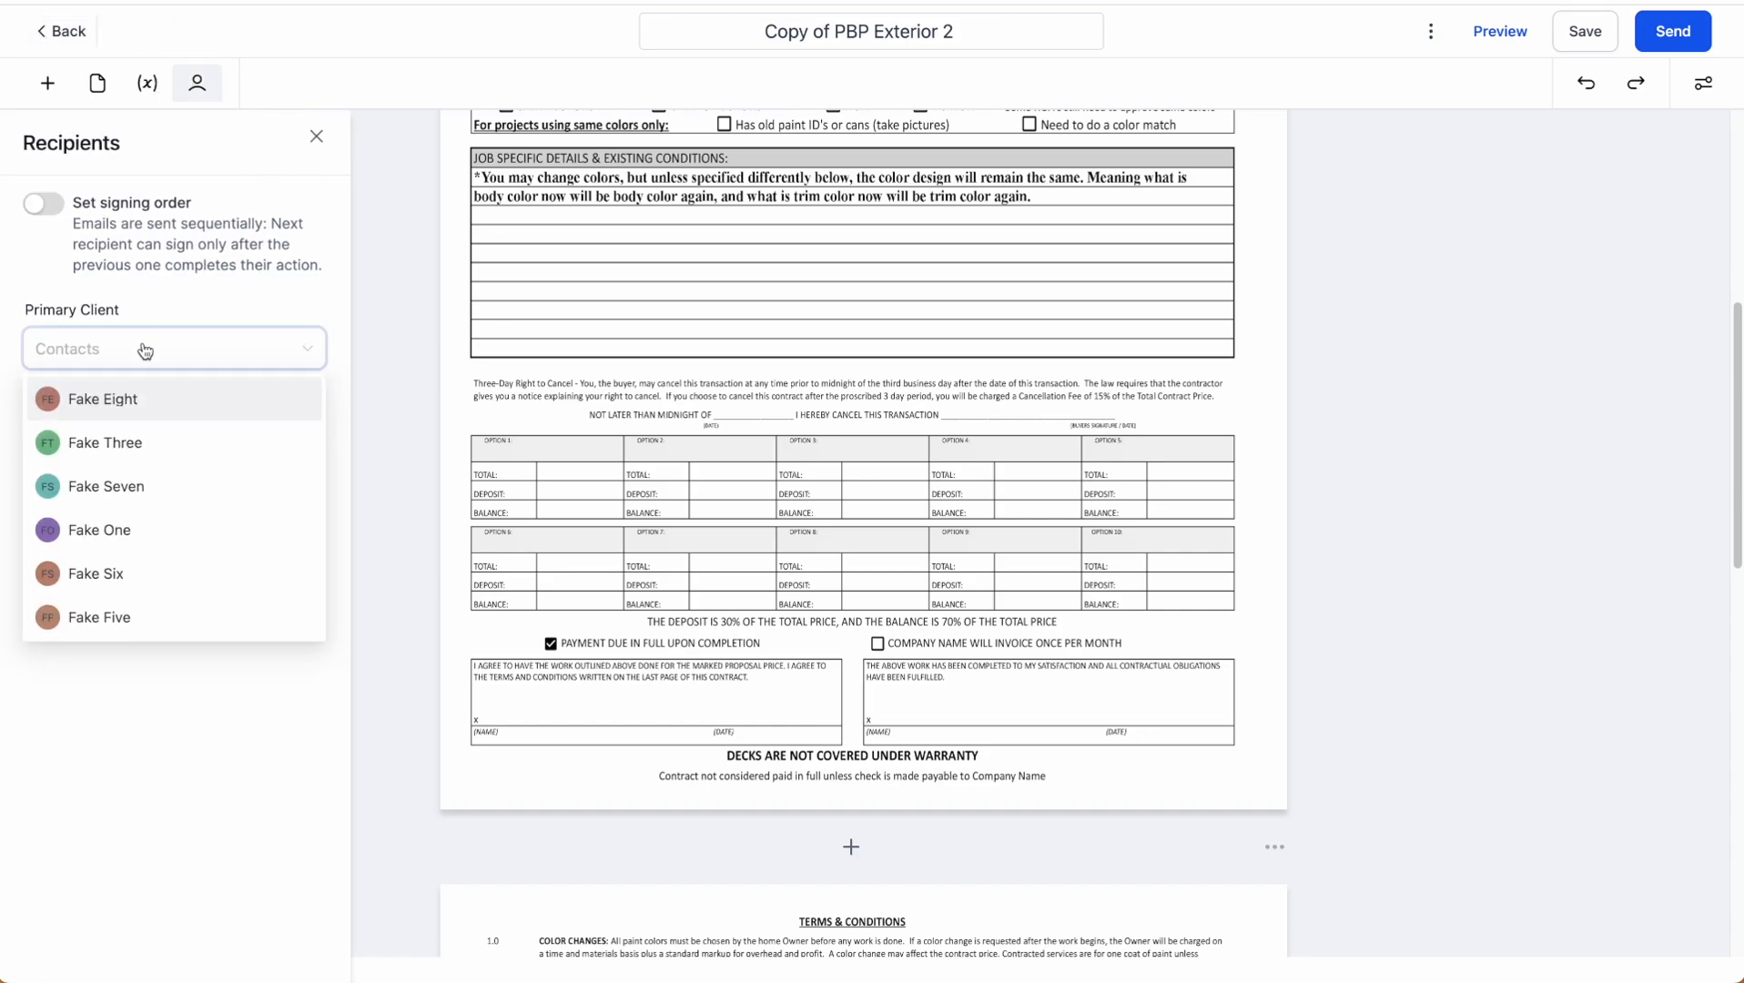
{"action": "left_click", "coordinate": [105, 442]}
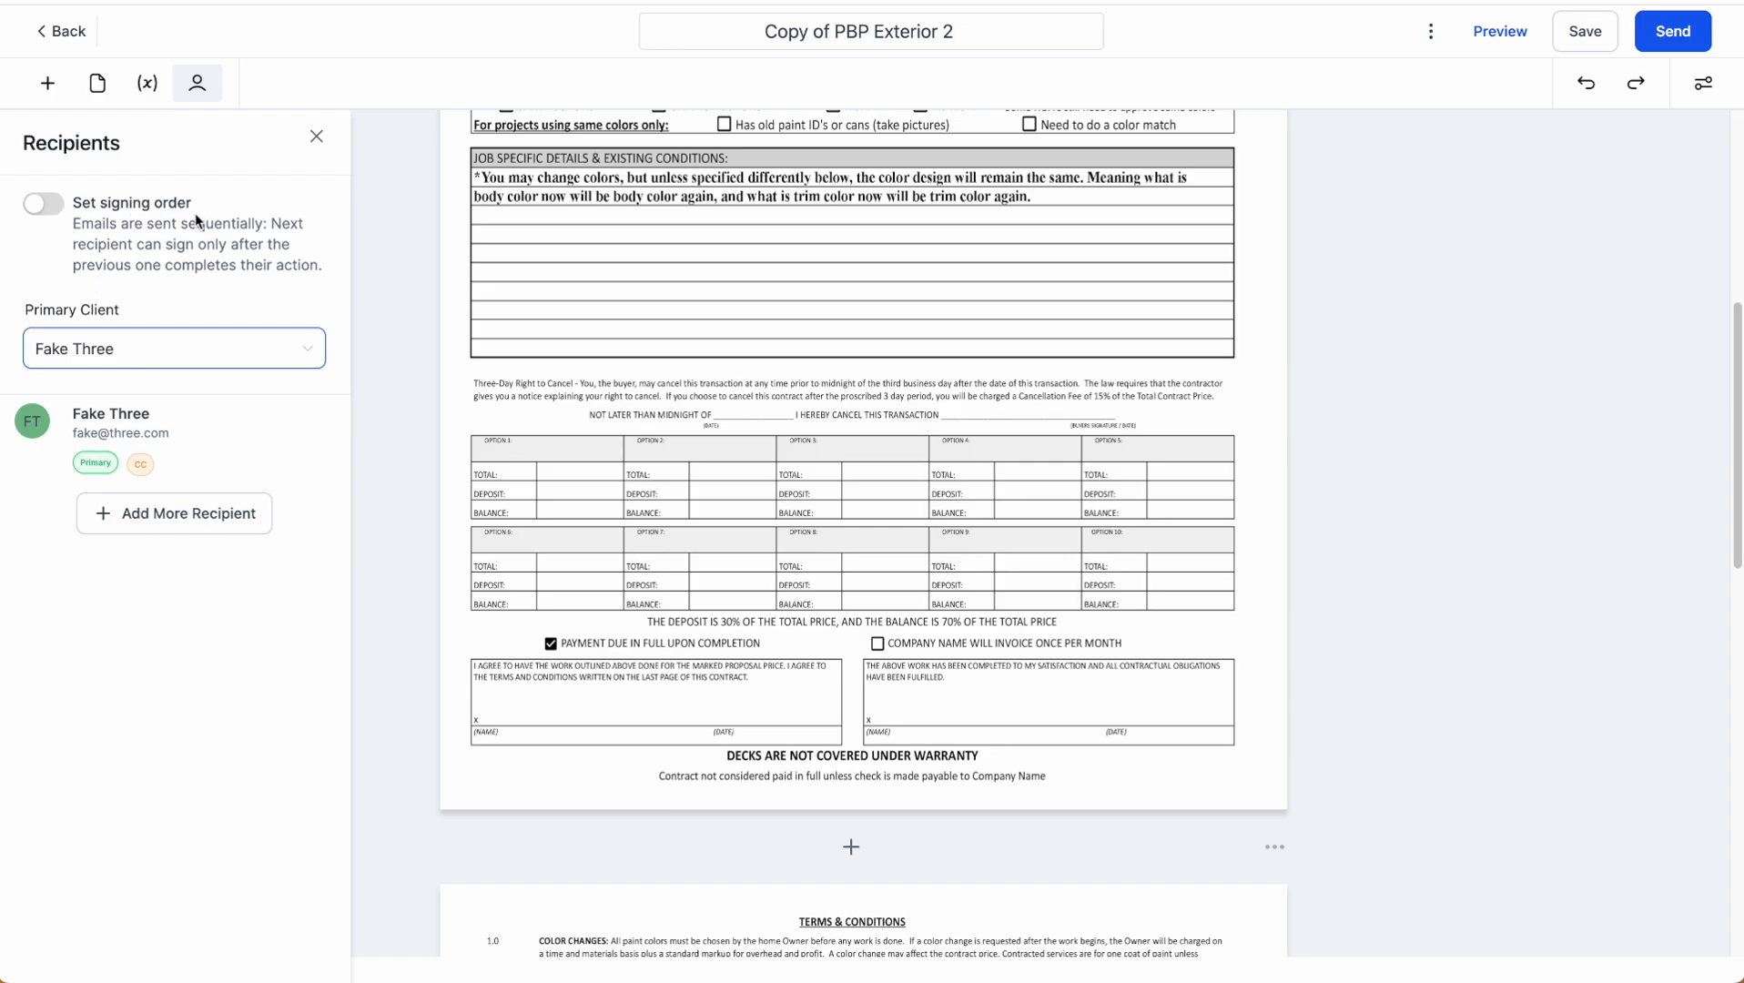
- Add a signature field and a date field to the customer agreement box above the name and date labels
{"action": "left_click", "coordinate": [49, 84]}
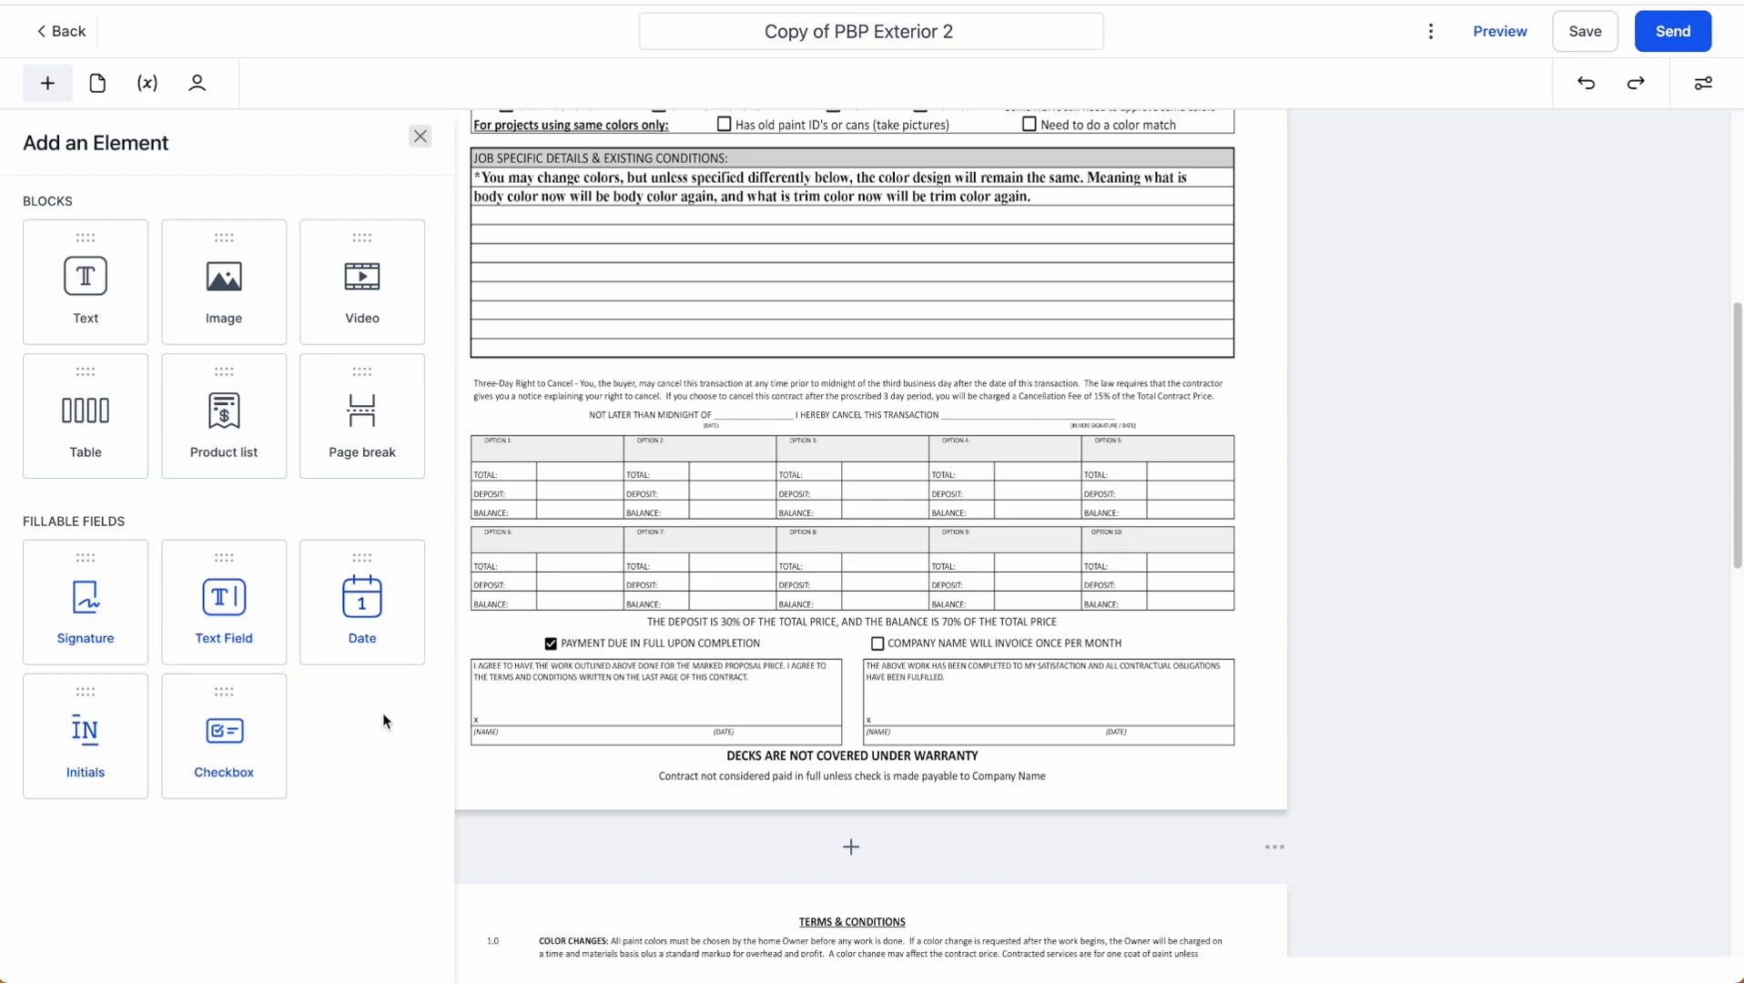
{"action": "left_click_drag", "start_coordinate": [86, 603], "coordinate": [520, 713]}
{"action": "left_click", "coordinate": [47, 83]}
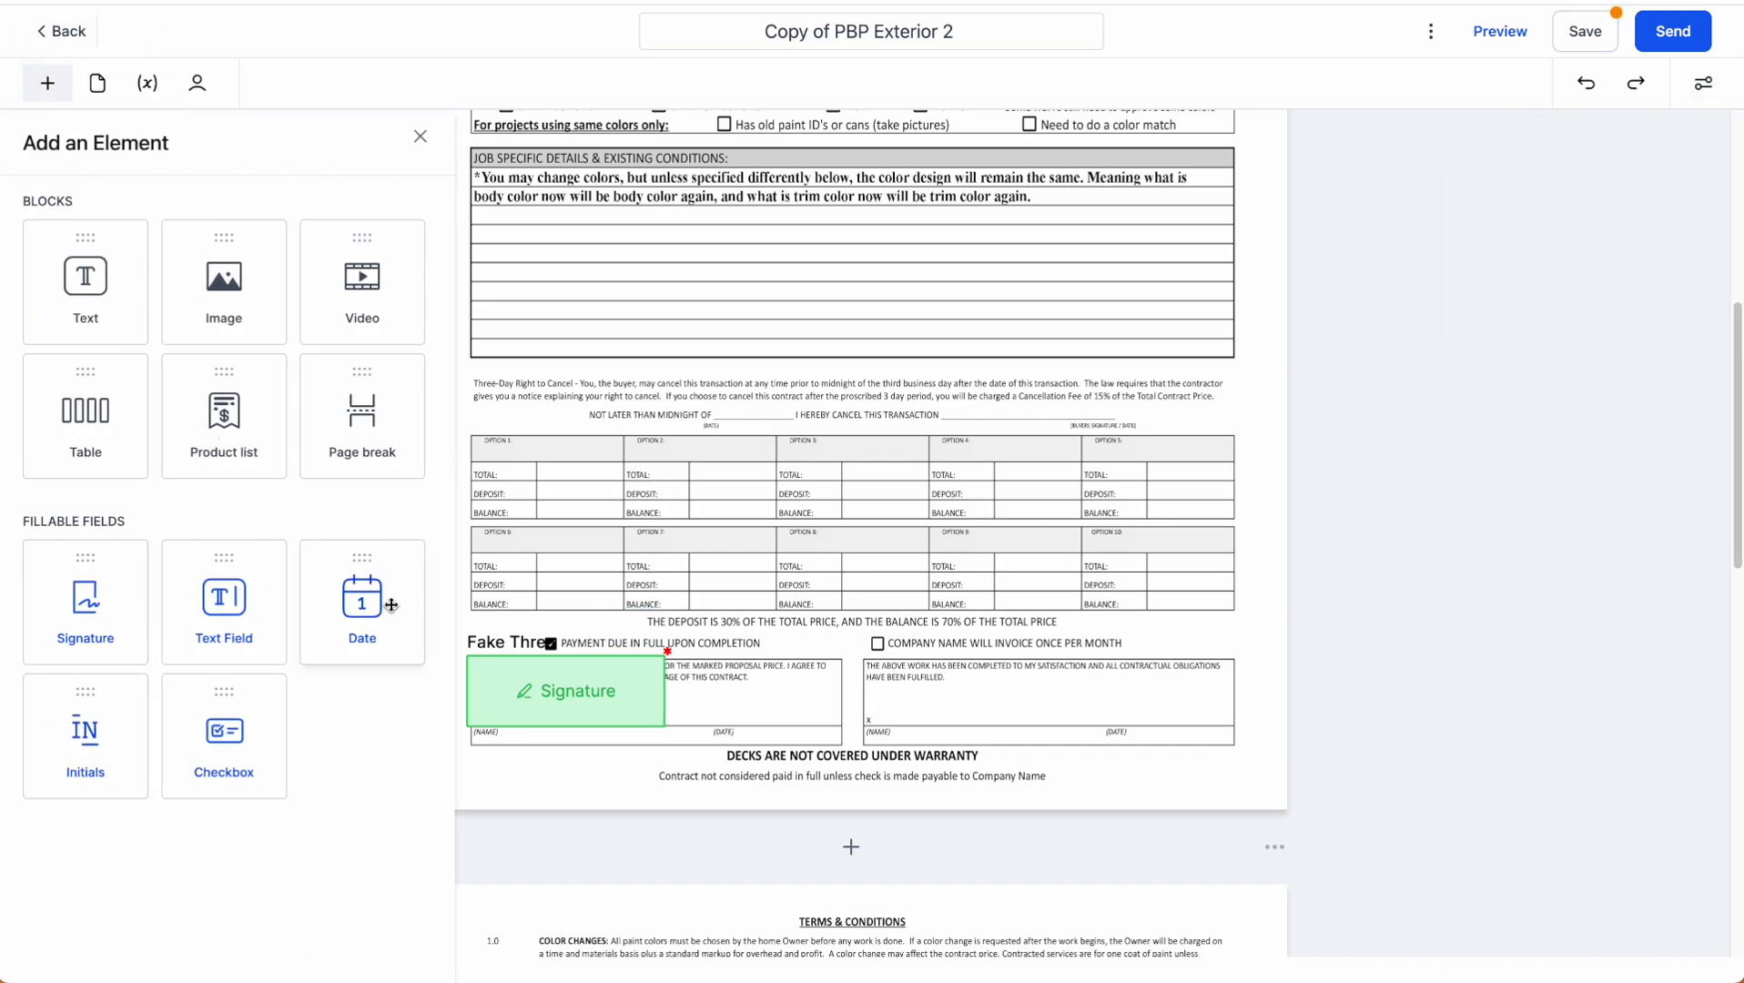
{"action": "left_click_drag", "start_coordinate": [392, 604], "coordinate": [819, 726]}
- Shrink and reposition the signature field to fit above the name line, and set its placeholder to "sign here"
{"action": "left_click", "coordinate": [621, 719]}
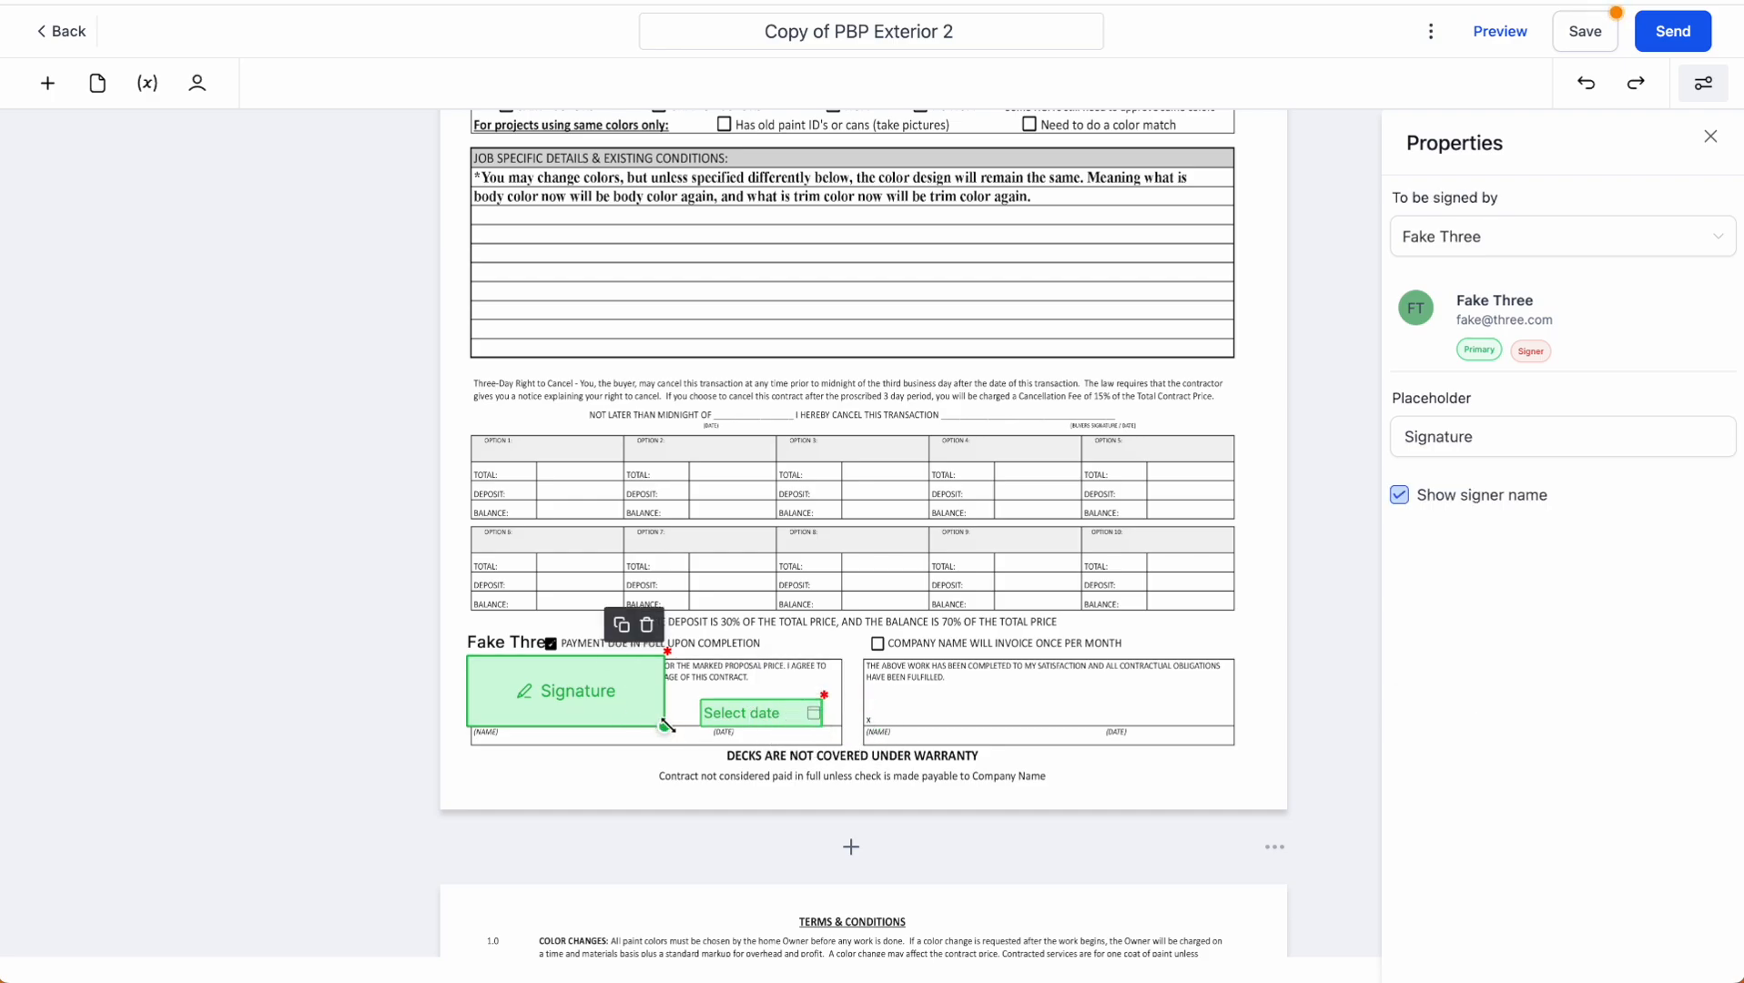
{"action": "mouse_move", "coordinate": [664, 725]}
{"action": "left_mouse_down"}
{"action": "mouse_move", "coordinate": [610, 678]}
{"action": "mouse_move", "coordinate": [614, 708]}
{"action": "mouse_move", "coordinate": [587, 719]}
{"action": "left_mouse_up"}
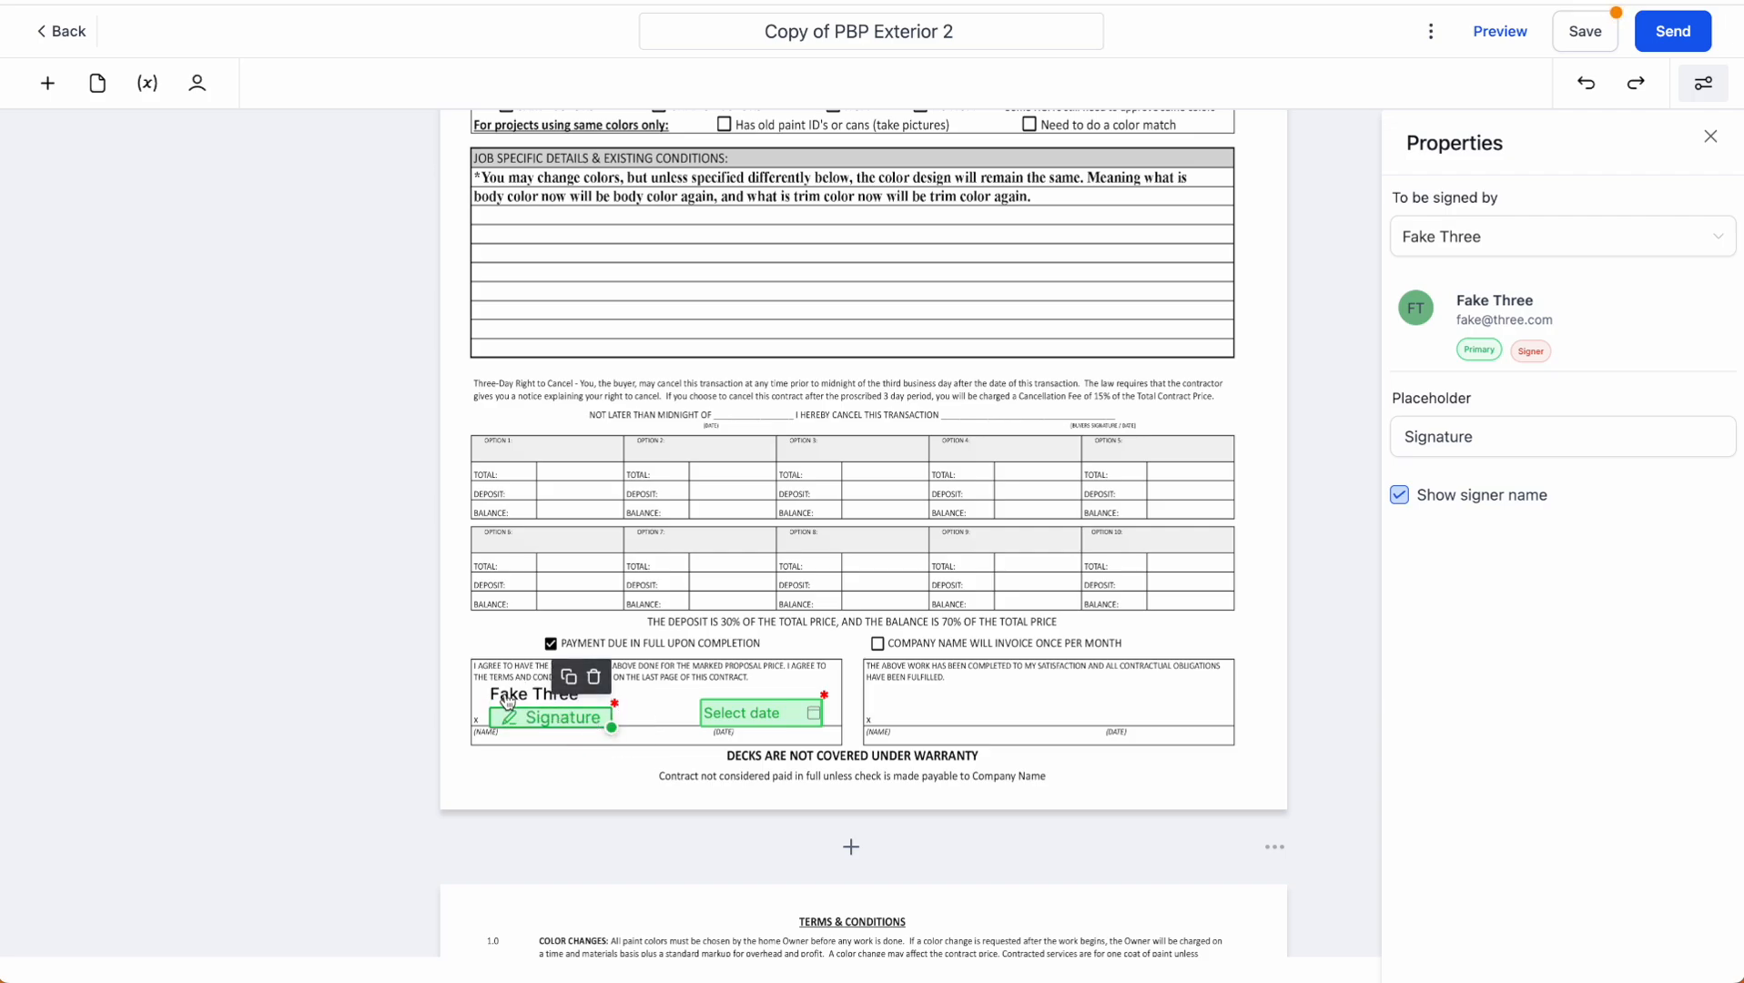
{"action": "mouse_move", "coordinate": [612, 728]}
{"action": "left_mouse_down"}
{"action": "mouse_move", "coordinate": [623, 744]}
{"action": "mouse_move", "coordinate": [571, 717]}
{"action": "left_mouse_up"}
{"action": "left_click", "coordinate": [657, 832]}
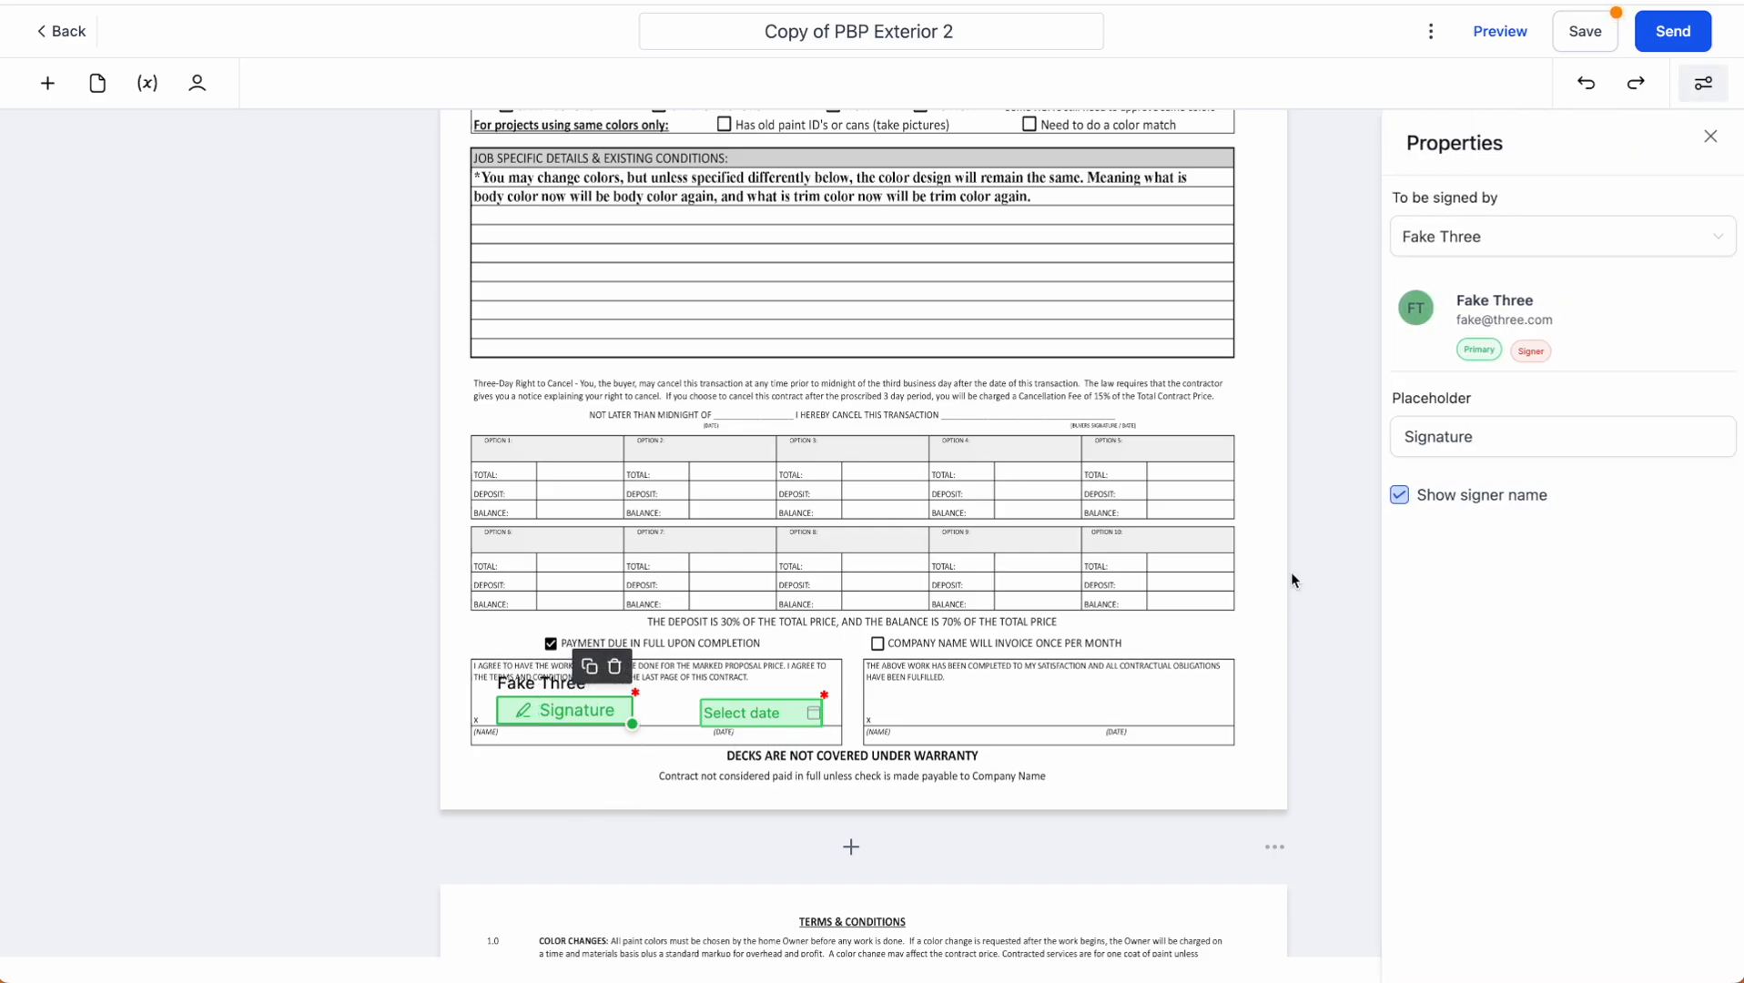
{"action": "double_click", "coordinate": [1420, 437]}
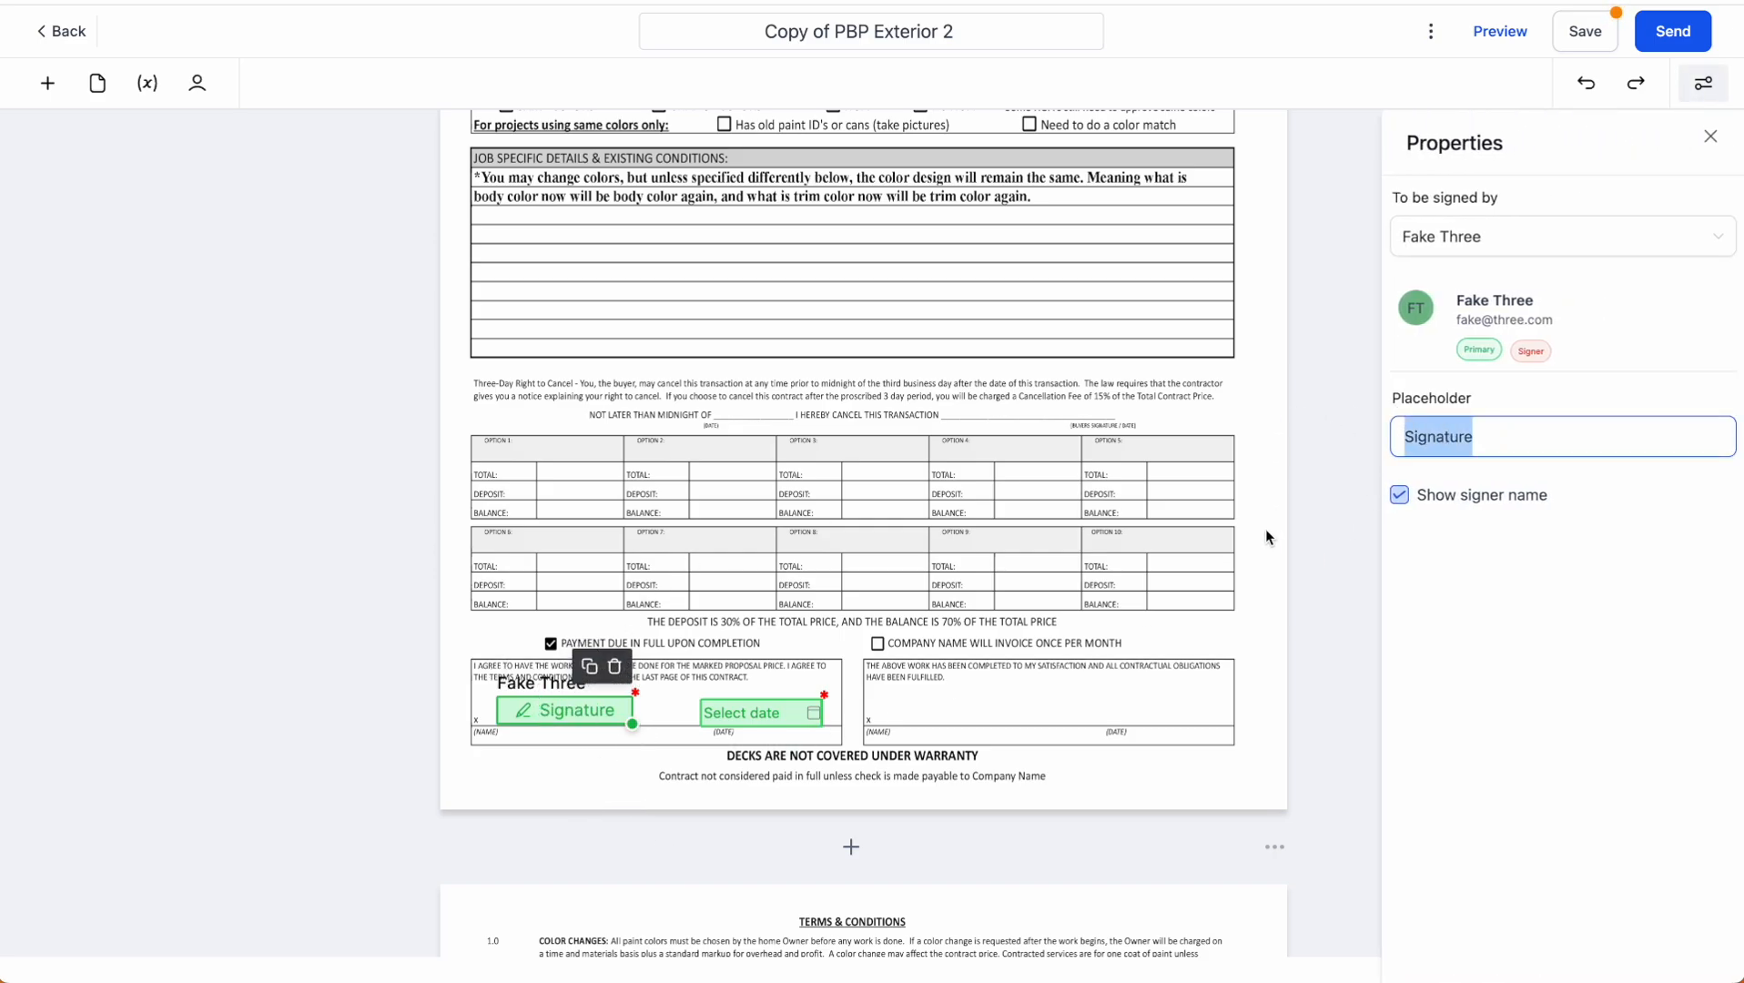
{"action": "type", "text": "sign here"}
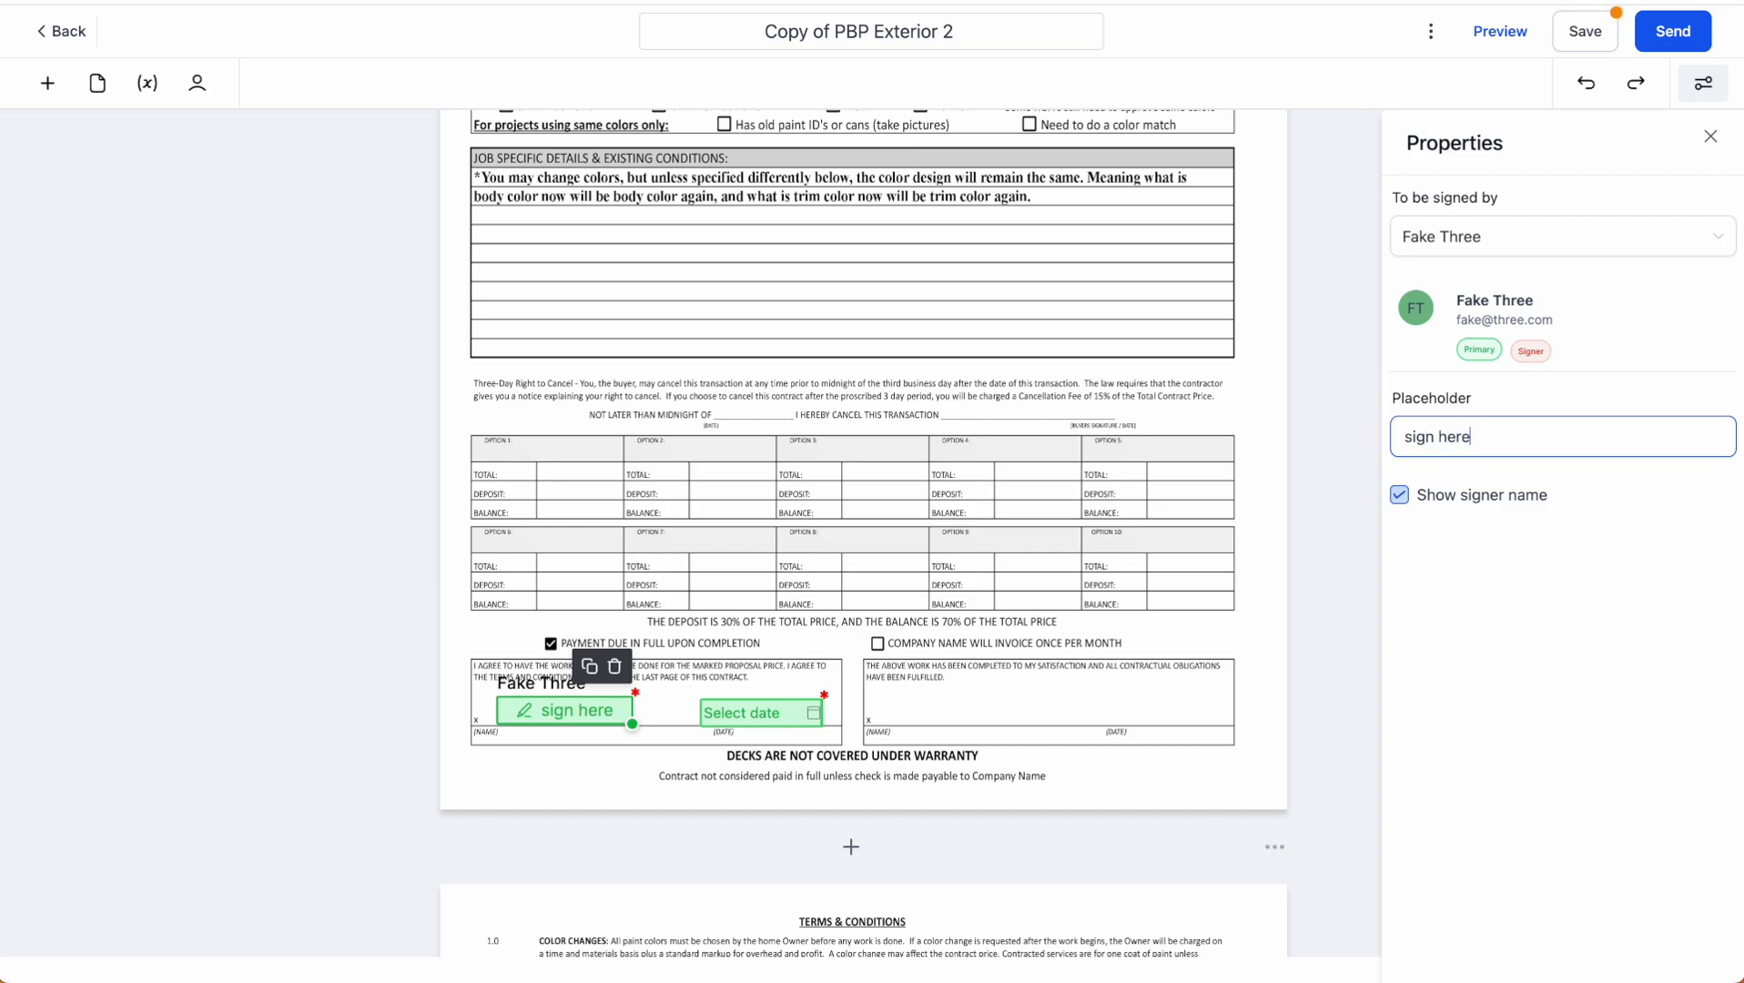
- Try the Today's Date restriction and a non-required setting on the date field, restoring Any Date and Required
{"action": "left_click", "coordinate": [755, 713]}
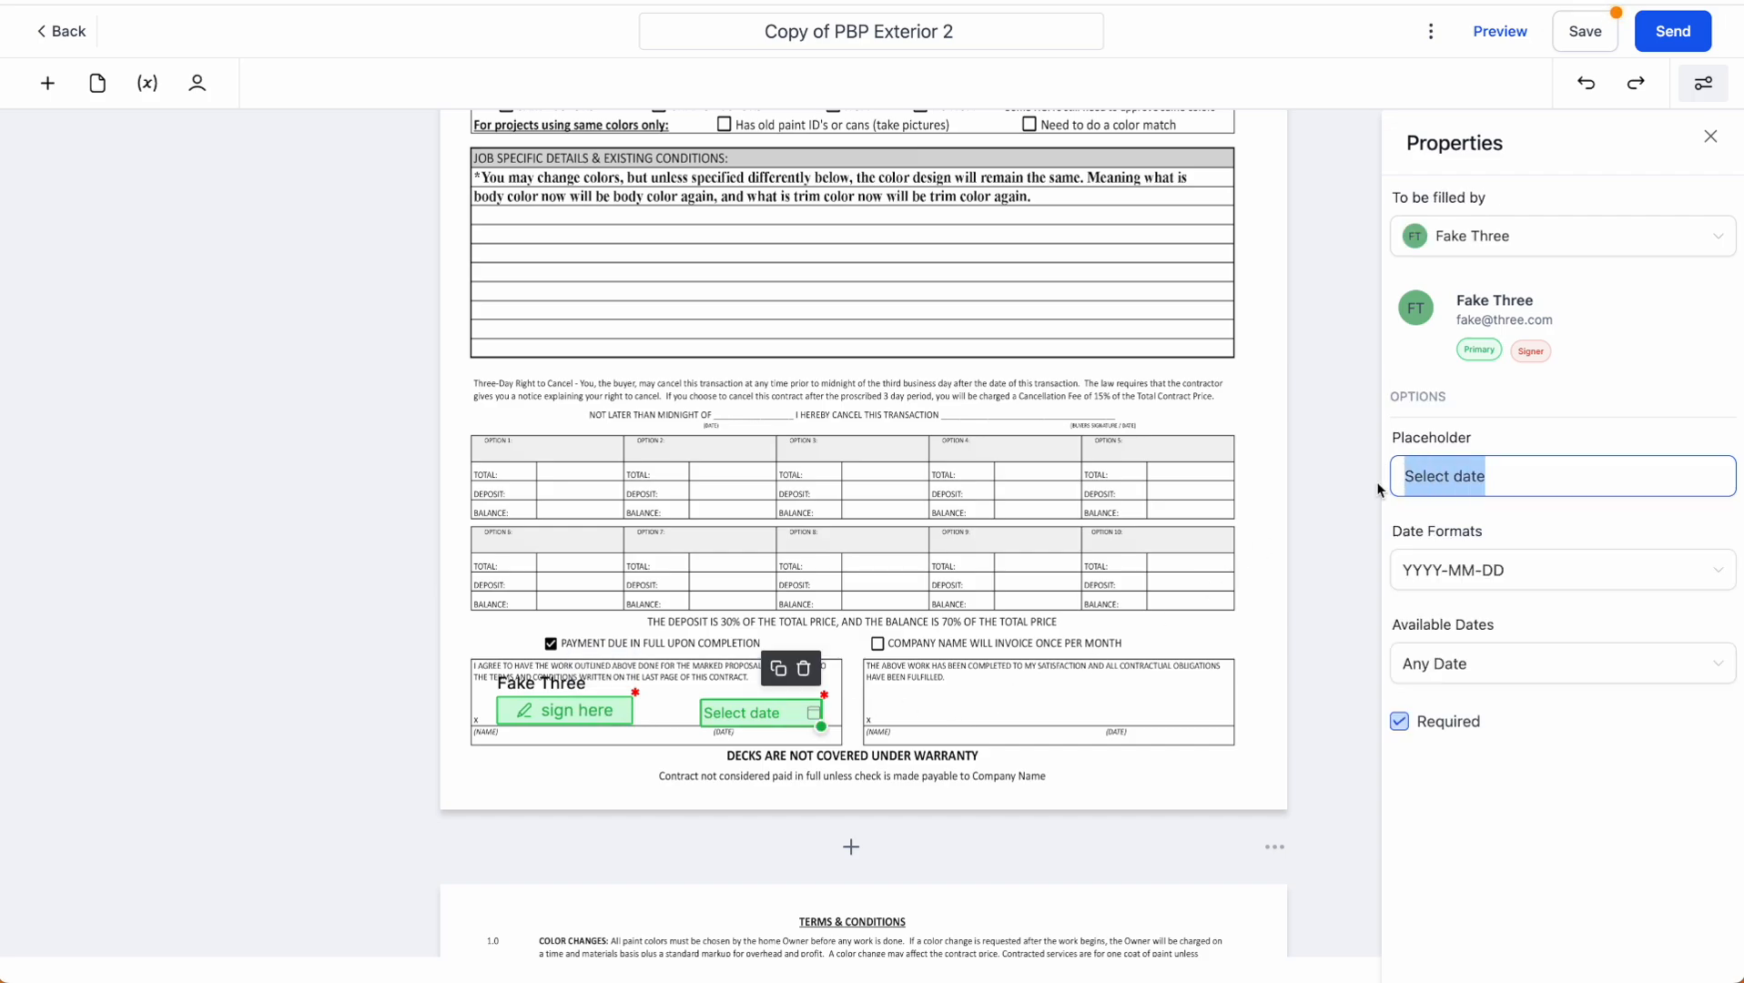
{"action": "left_click", "coordinate": [1530, 572]}
{"action": "left_click", "coordinate": [1552, 526]}
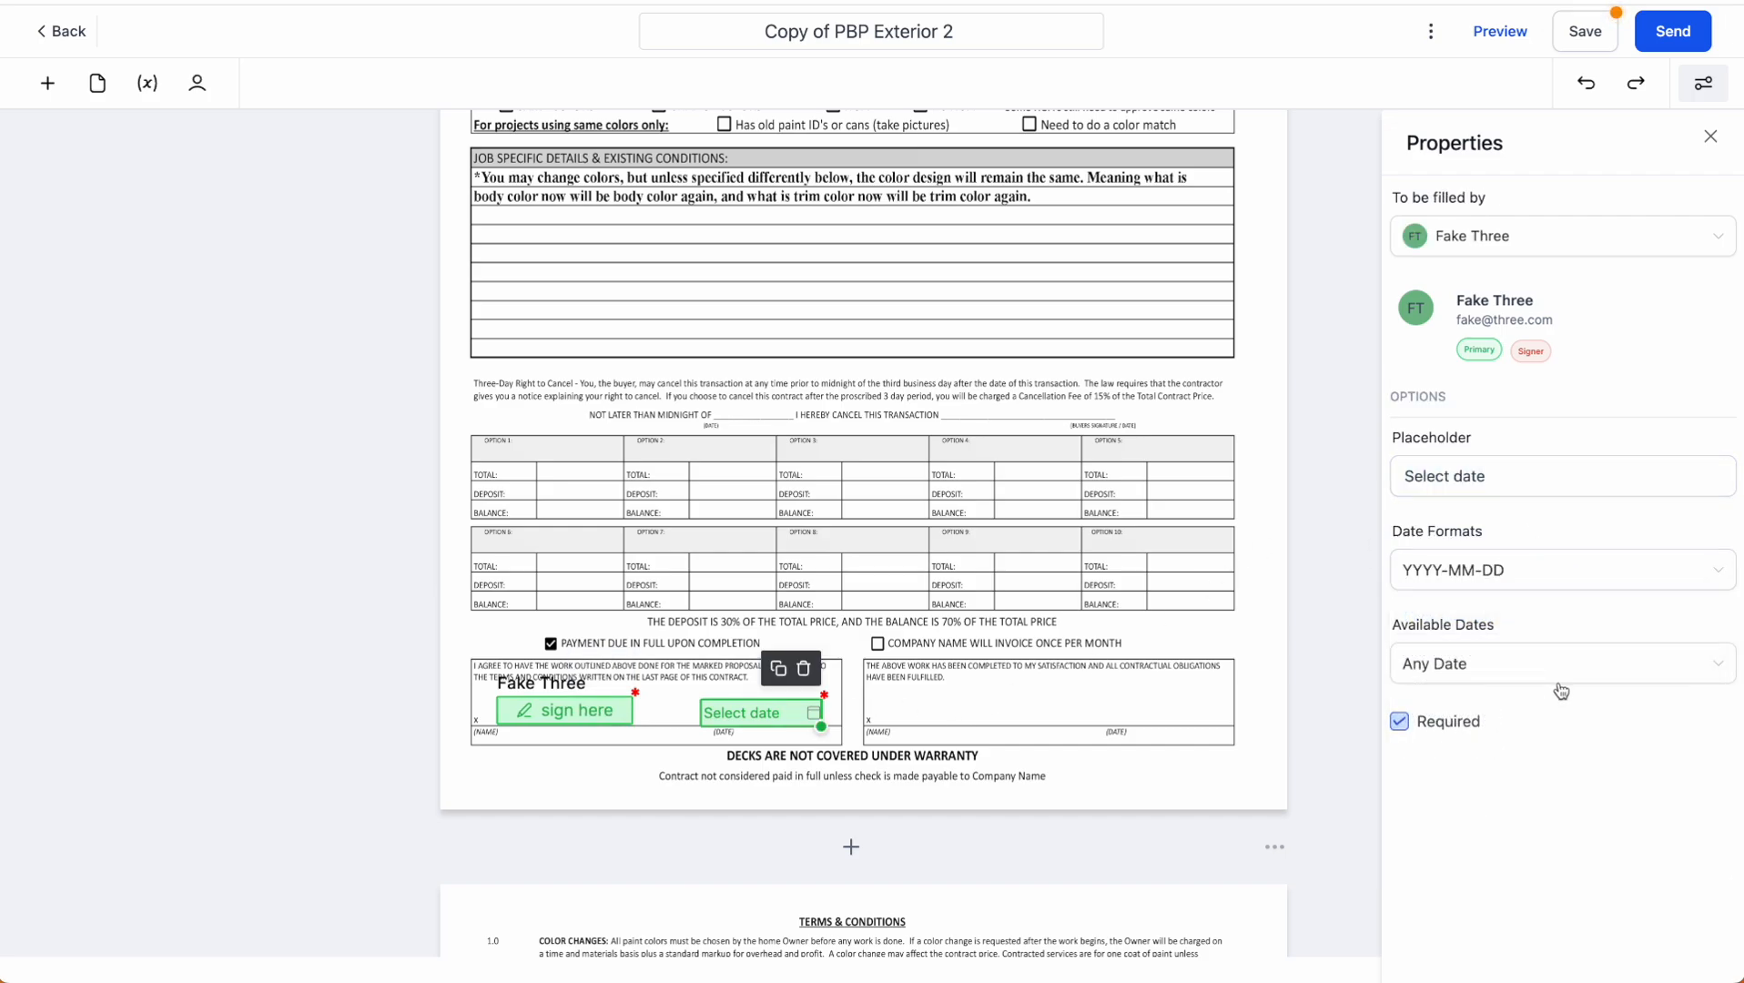
{"action": "left_click", "coordinate": [1555, 673]}
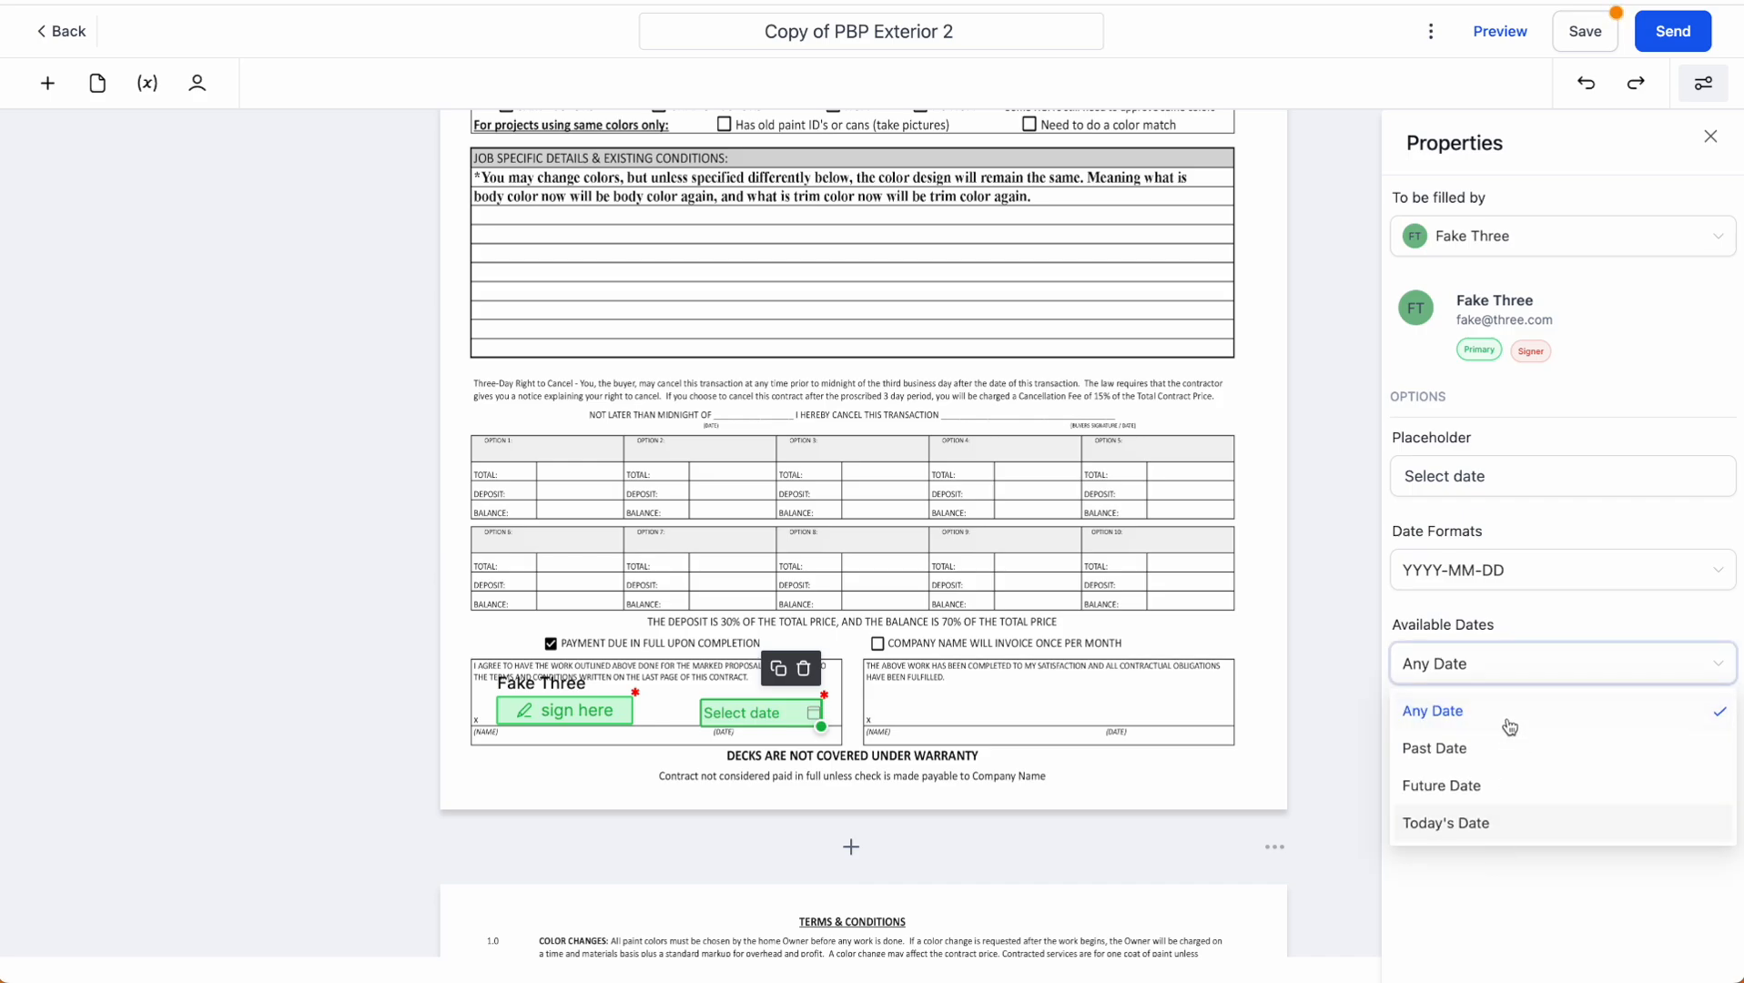
{"action": "left_click", "coordinate": [1467, 819]}
{"action": "left_click", "coordinate": [1498, 665]}
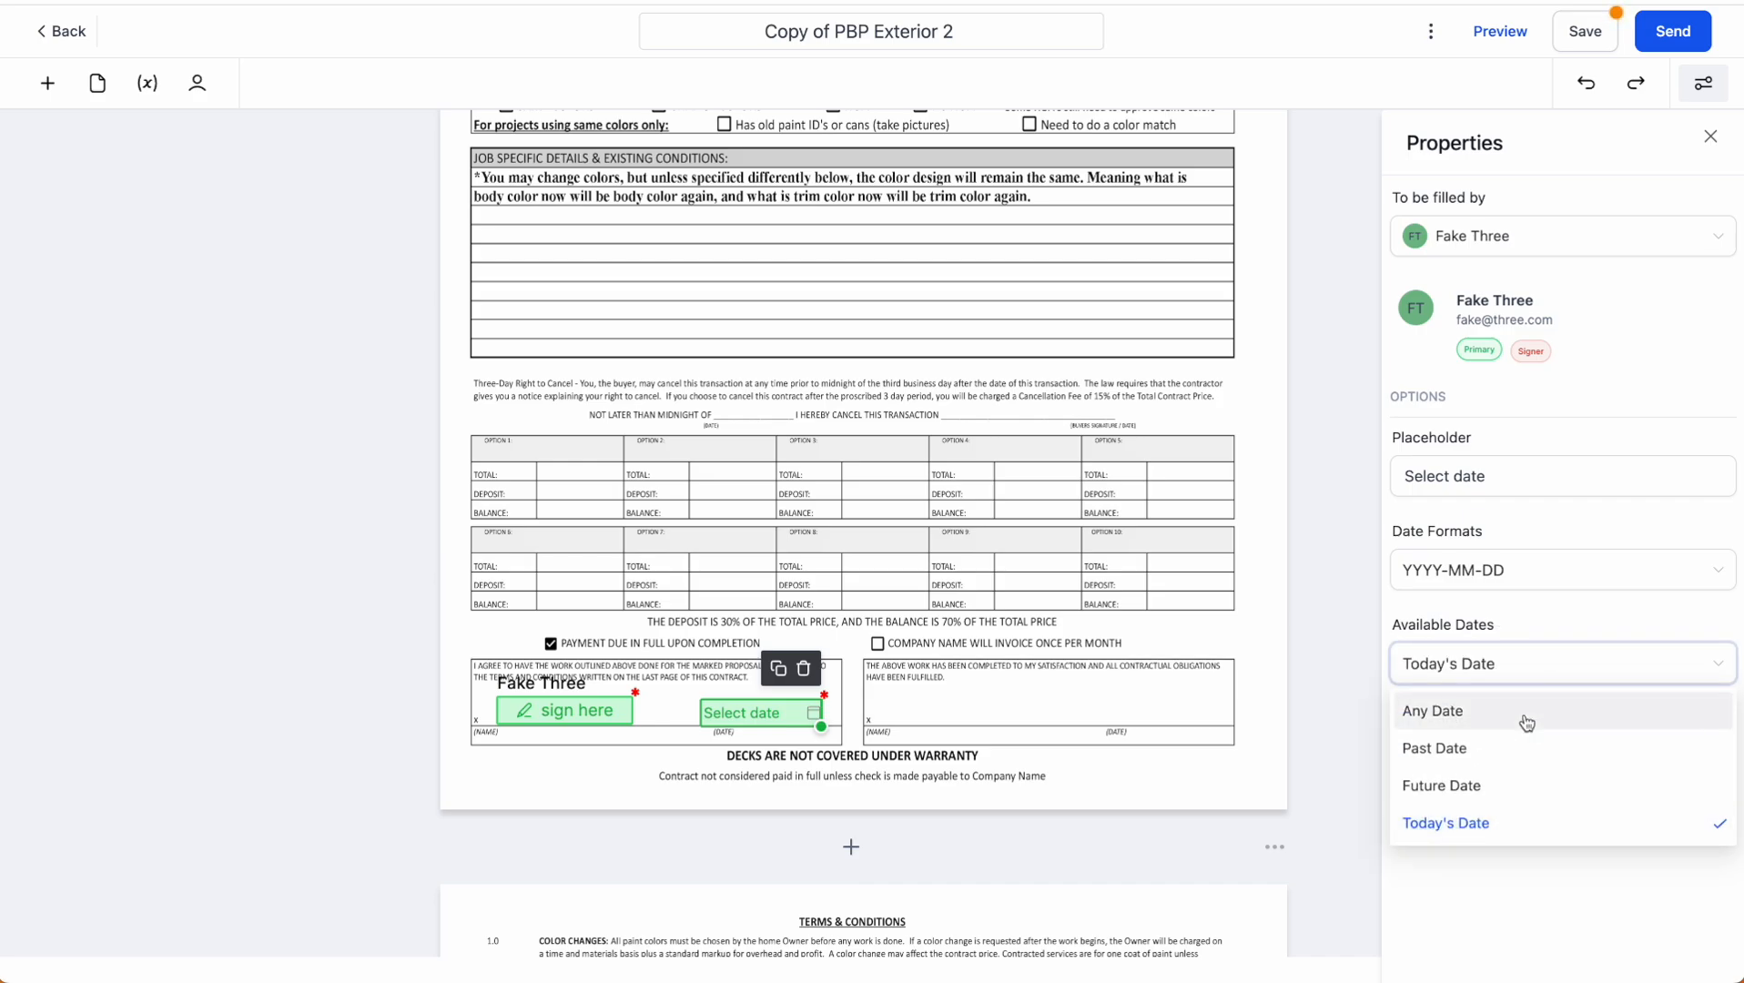
{"action": "left_click", "coordinate": [1520, 714]}
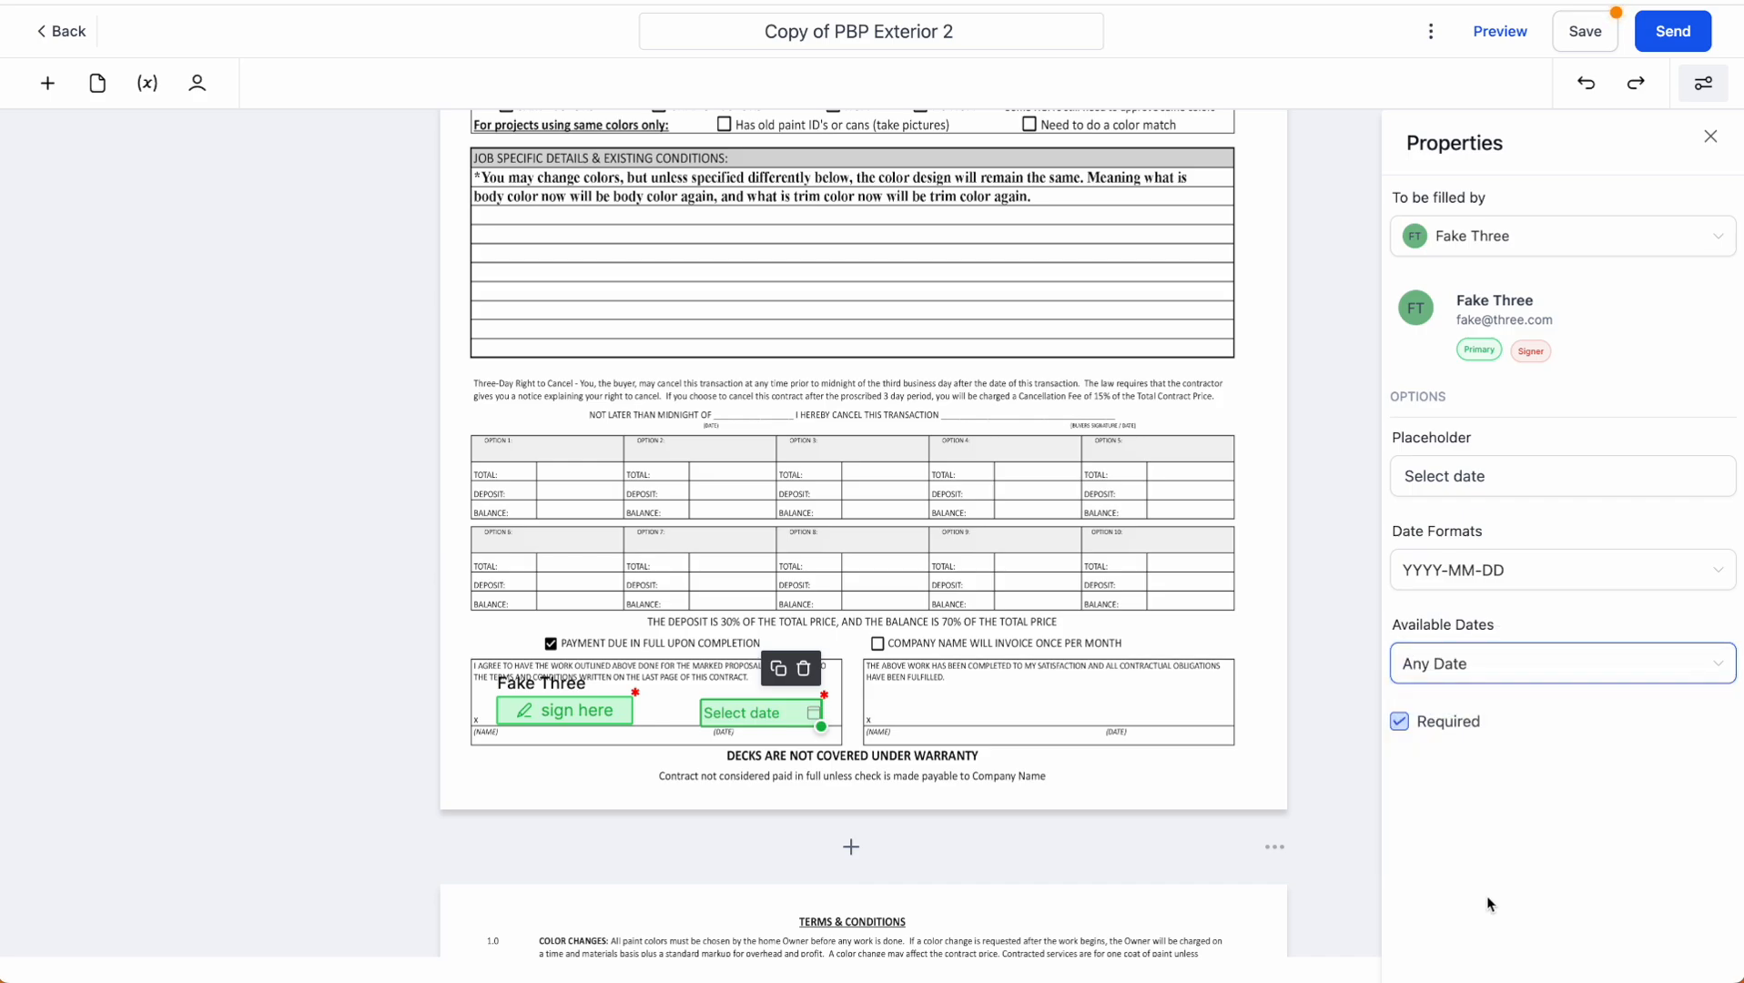
{"action": "left_click", "coordinate": [1401, 723]}
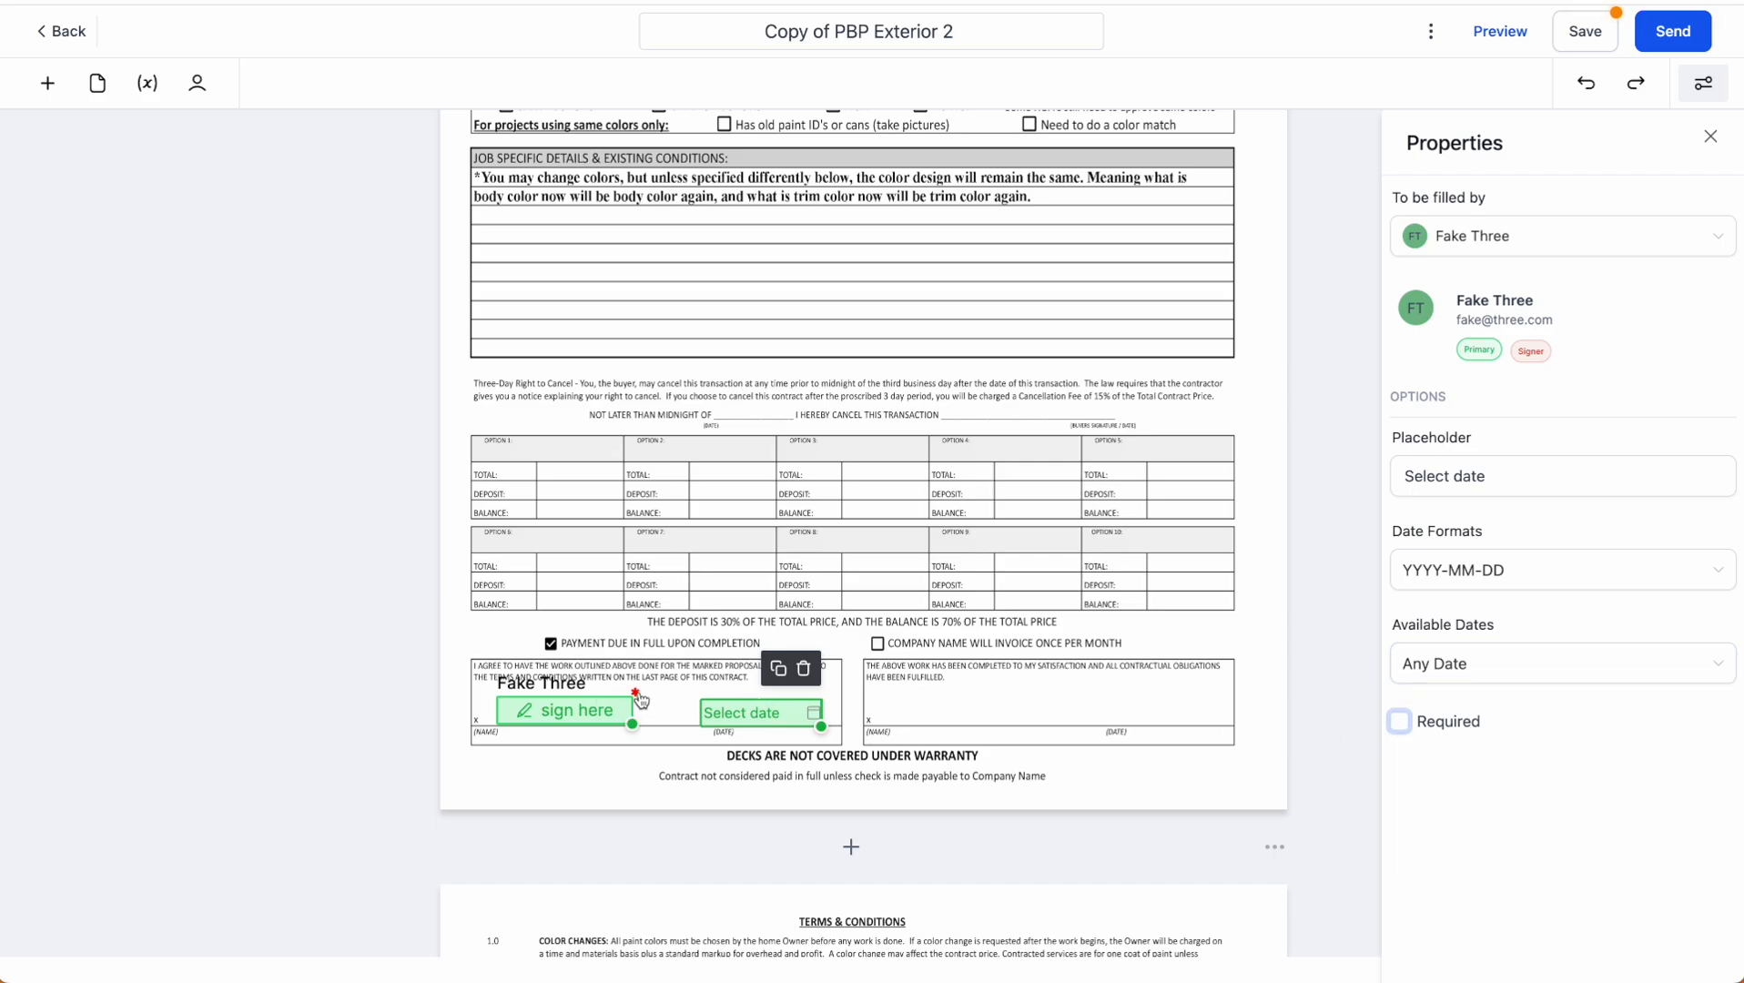
{"action": "left_click", "coordinate": [1401, 724]}
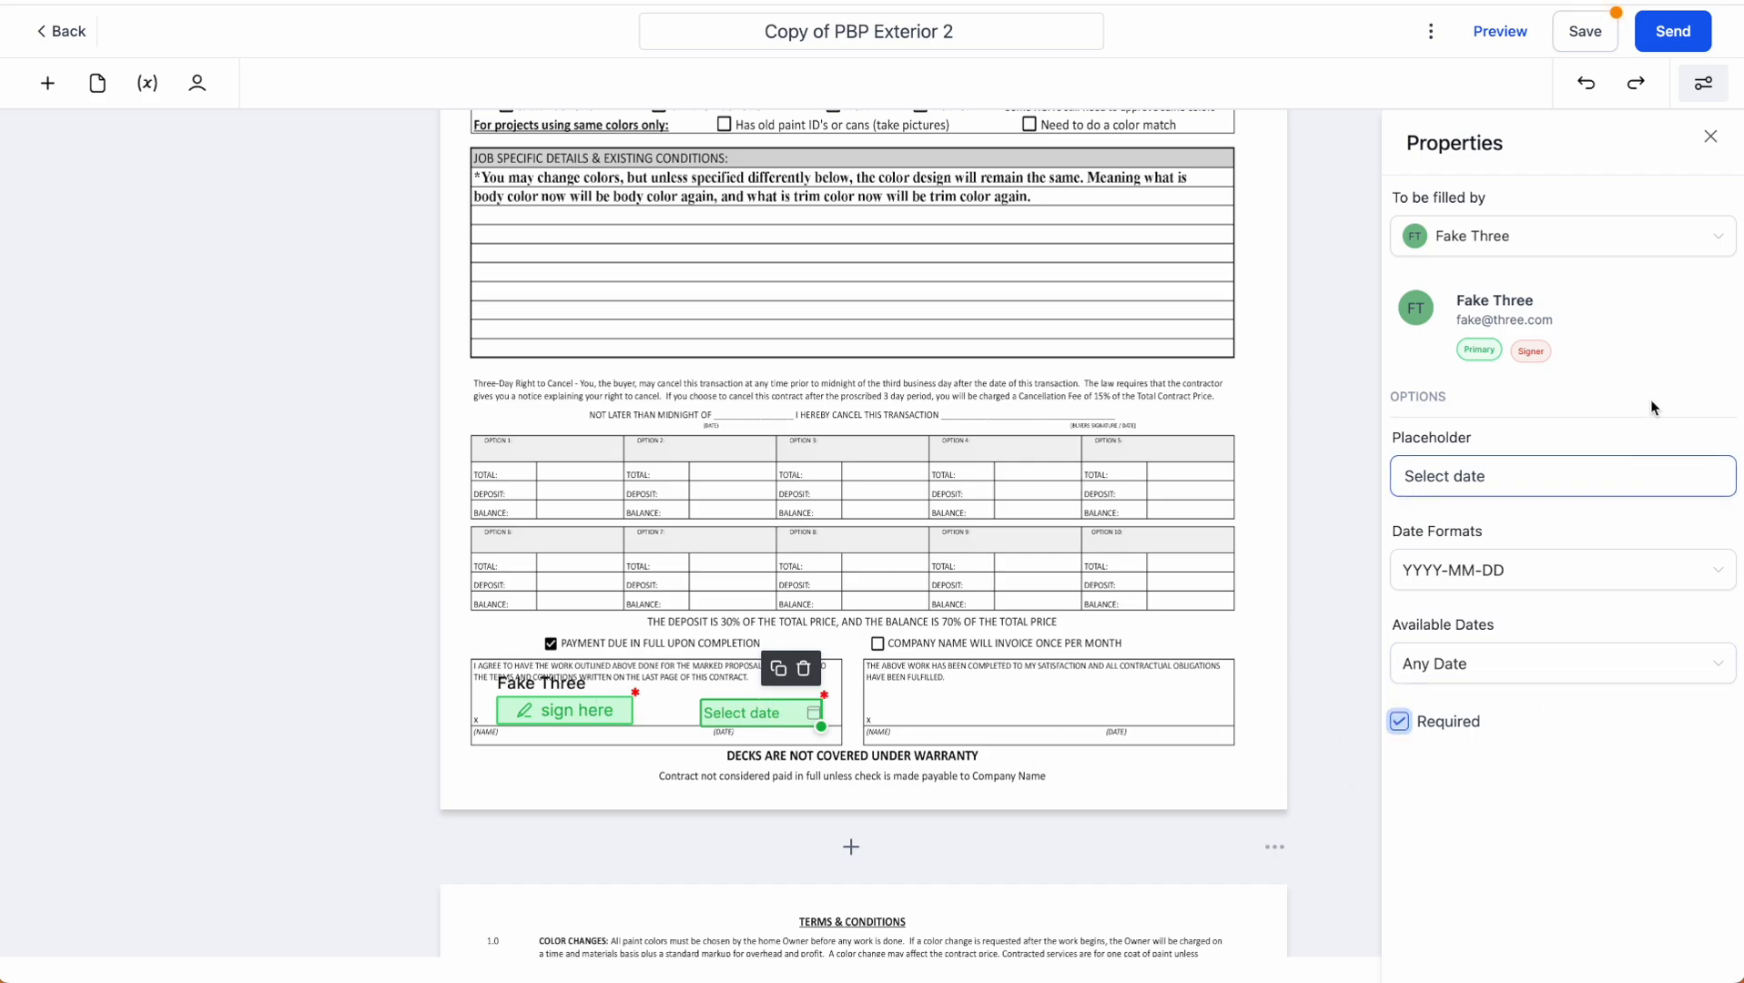
{"action": "left_click", "coordinate": [798, 506]}
- Try placing a text field and a checkbox in the job specific details area, deleting each one
{"action": "scroll", "coordinate": [976, 534], "scroll_direction": "up", "scroll_amount": 3}
{"action": "scroll", "coordinate": [975, 535], "scroll_direction": "down", "scroll_amount": 1}
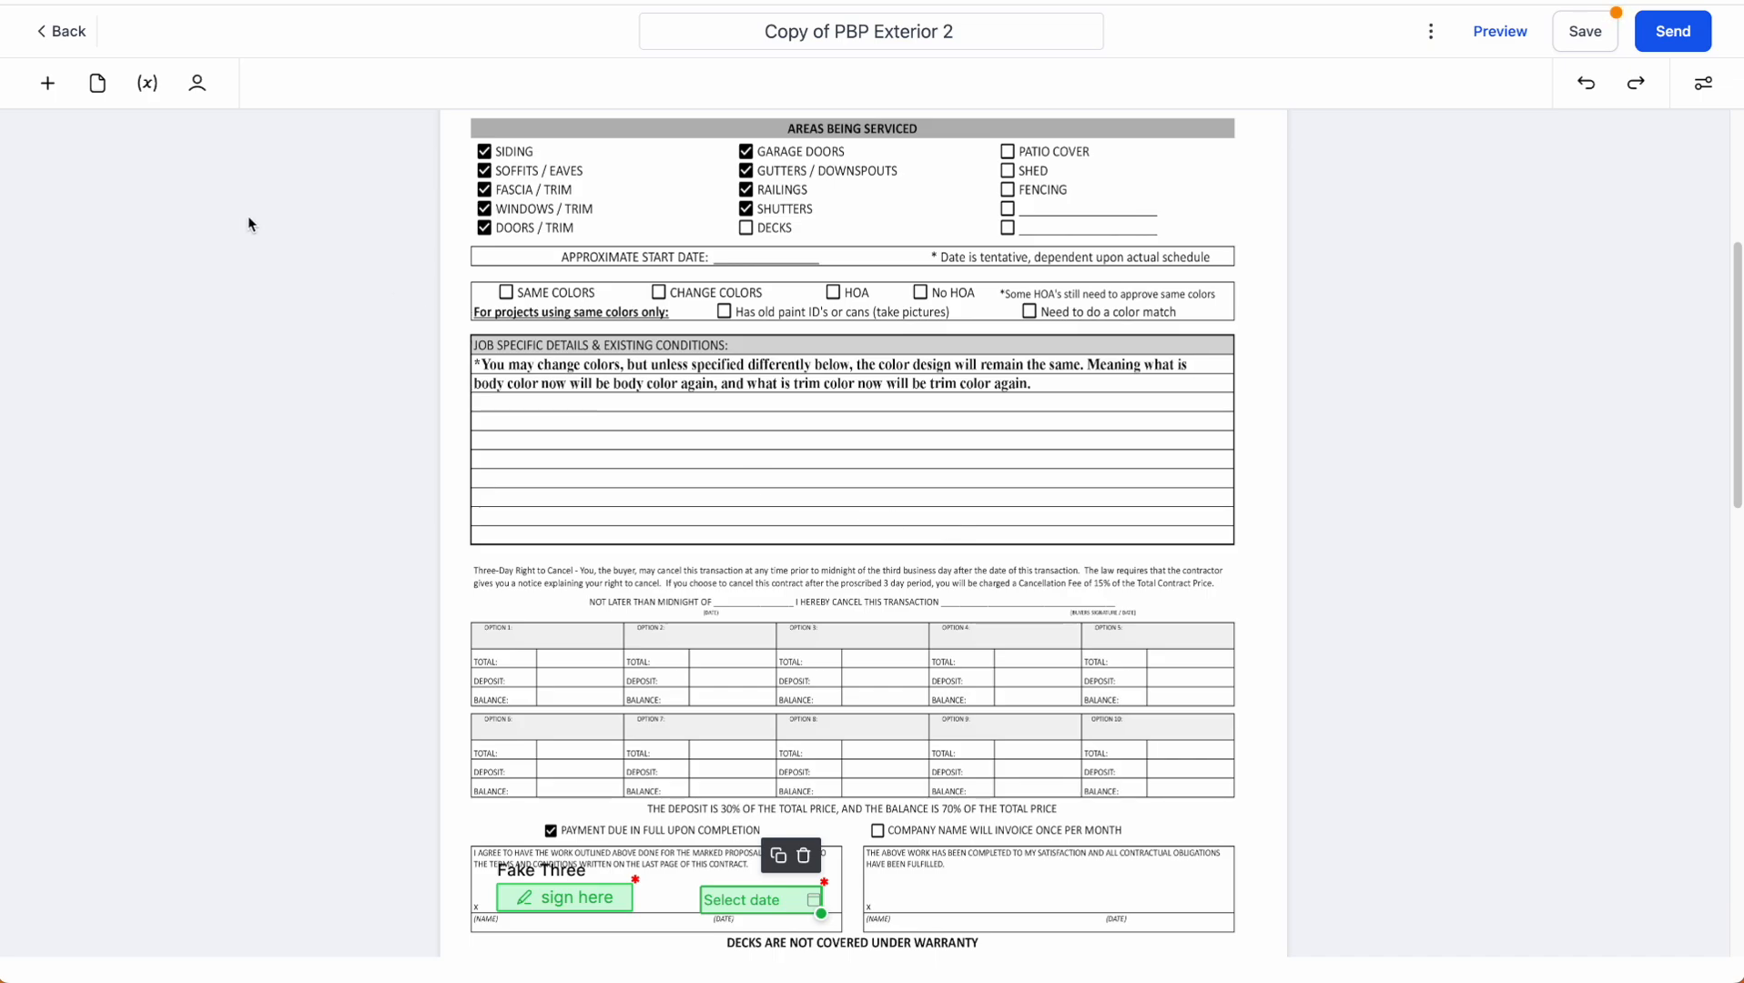
{"action": "left_click", "coordinate": [47, 83]}
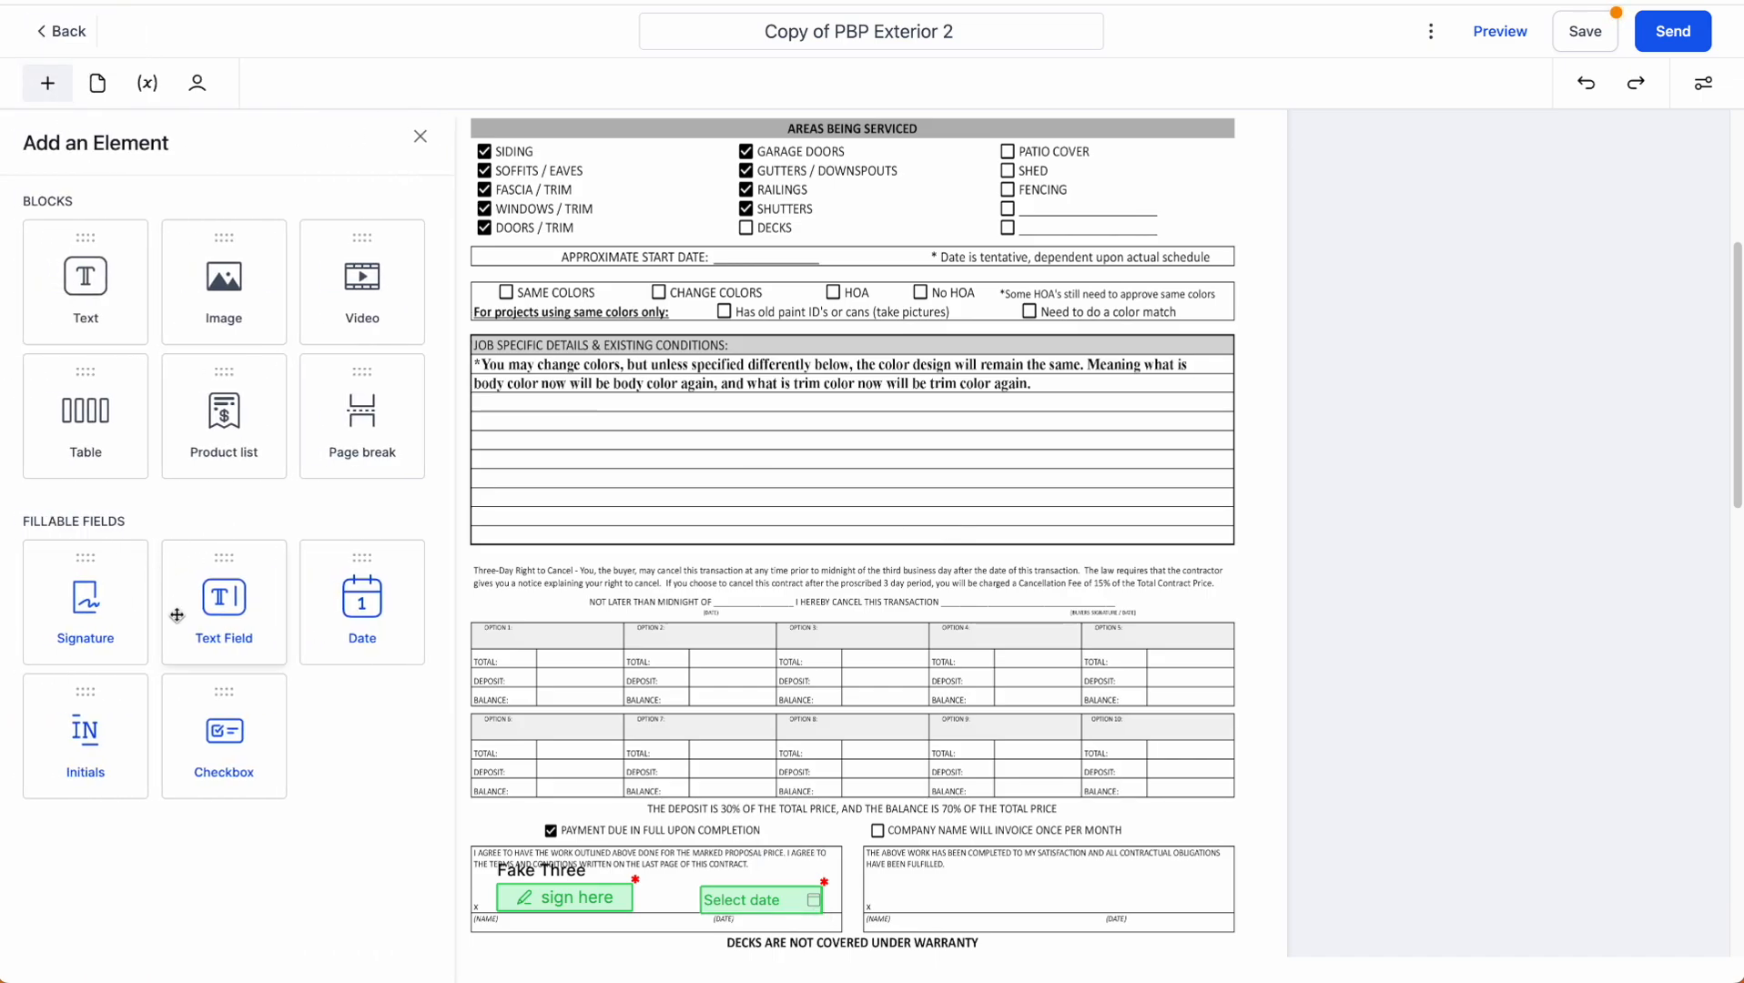
{"action": "left_click_drag", "start_coordinate": [176, 616], "coordinate": [547, 542]}
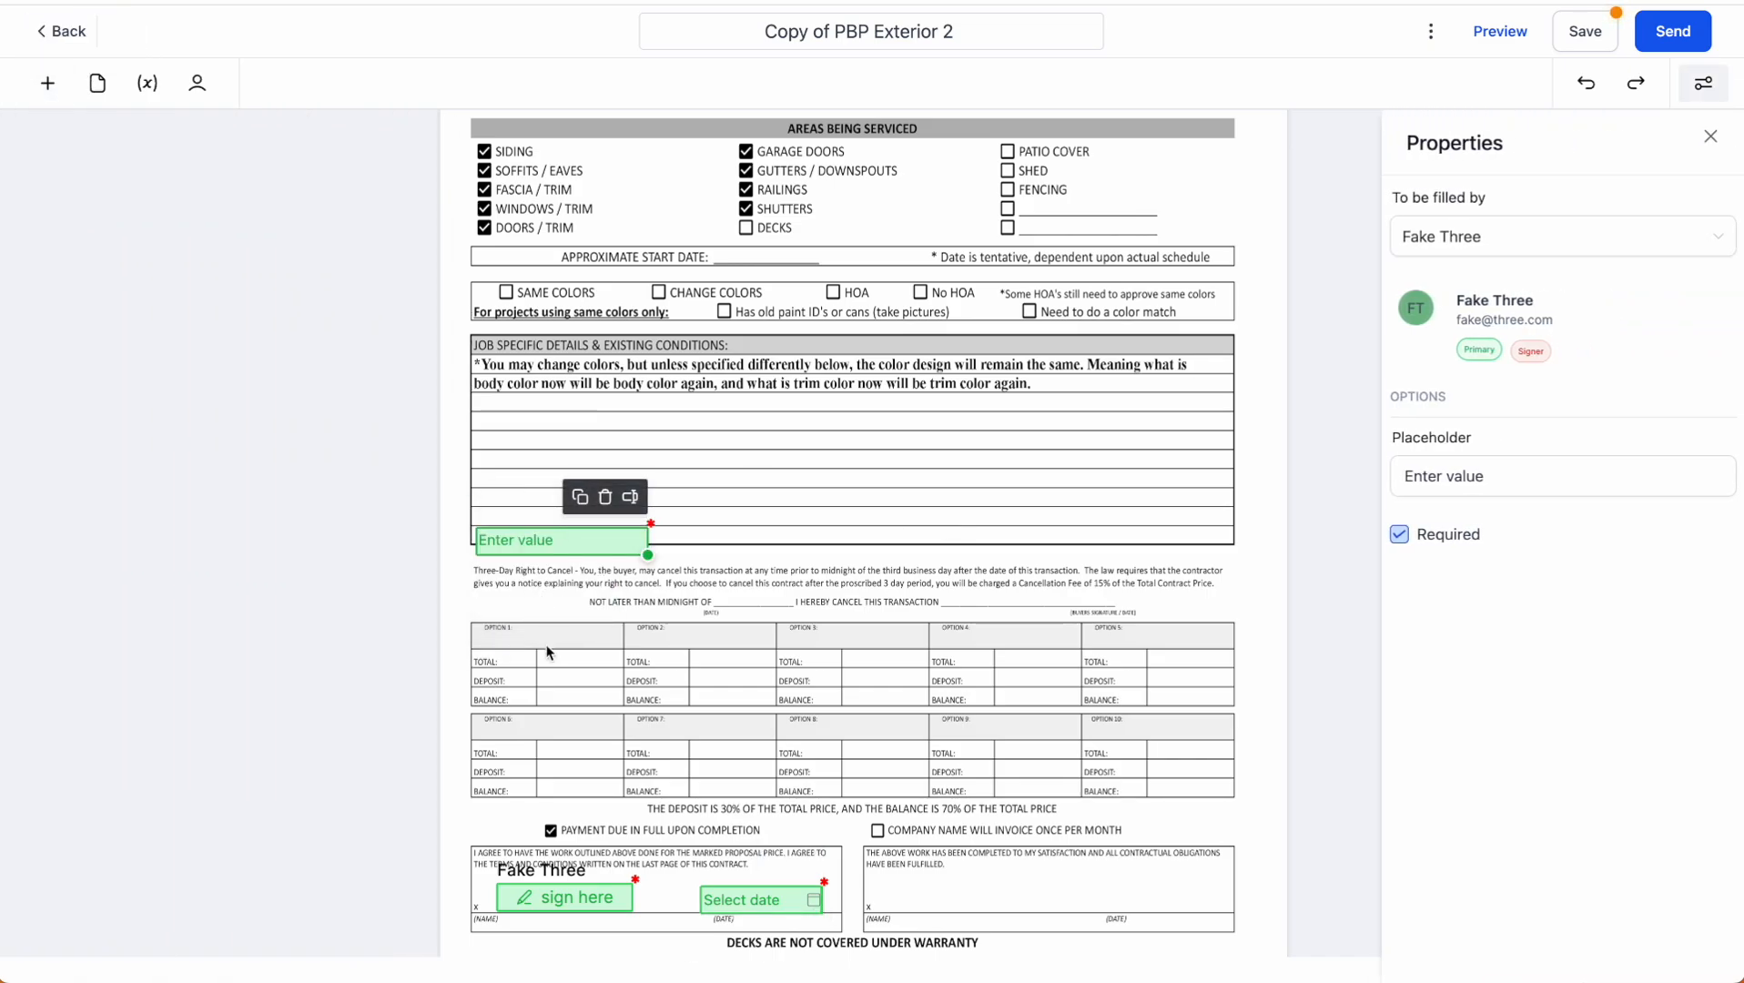
{"action": "left_click", "coordinate": [605, 497]}
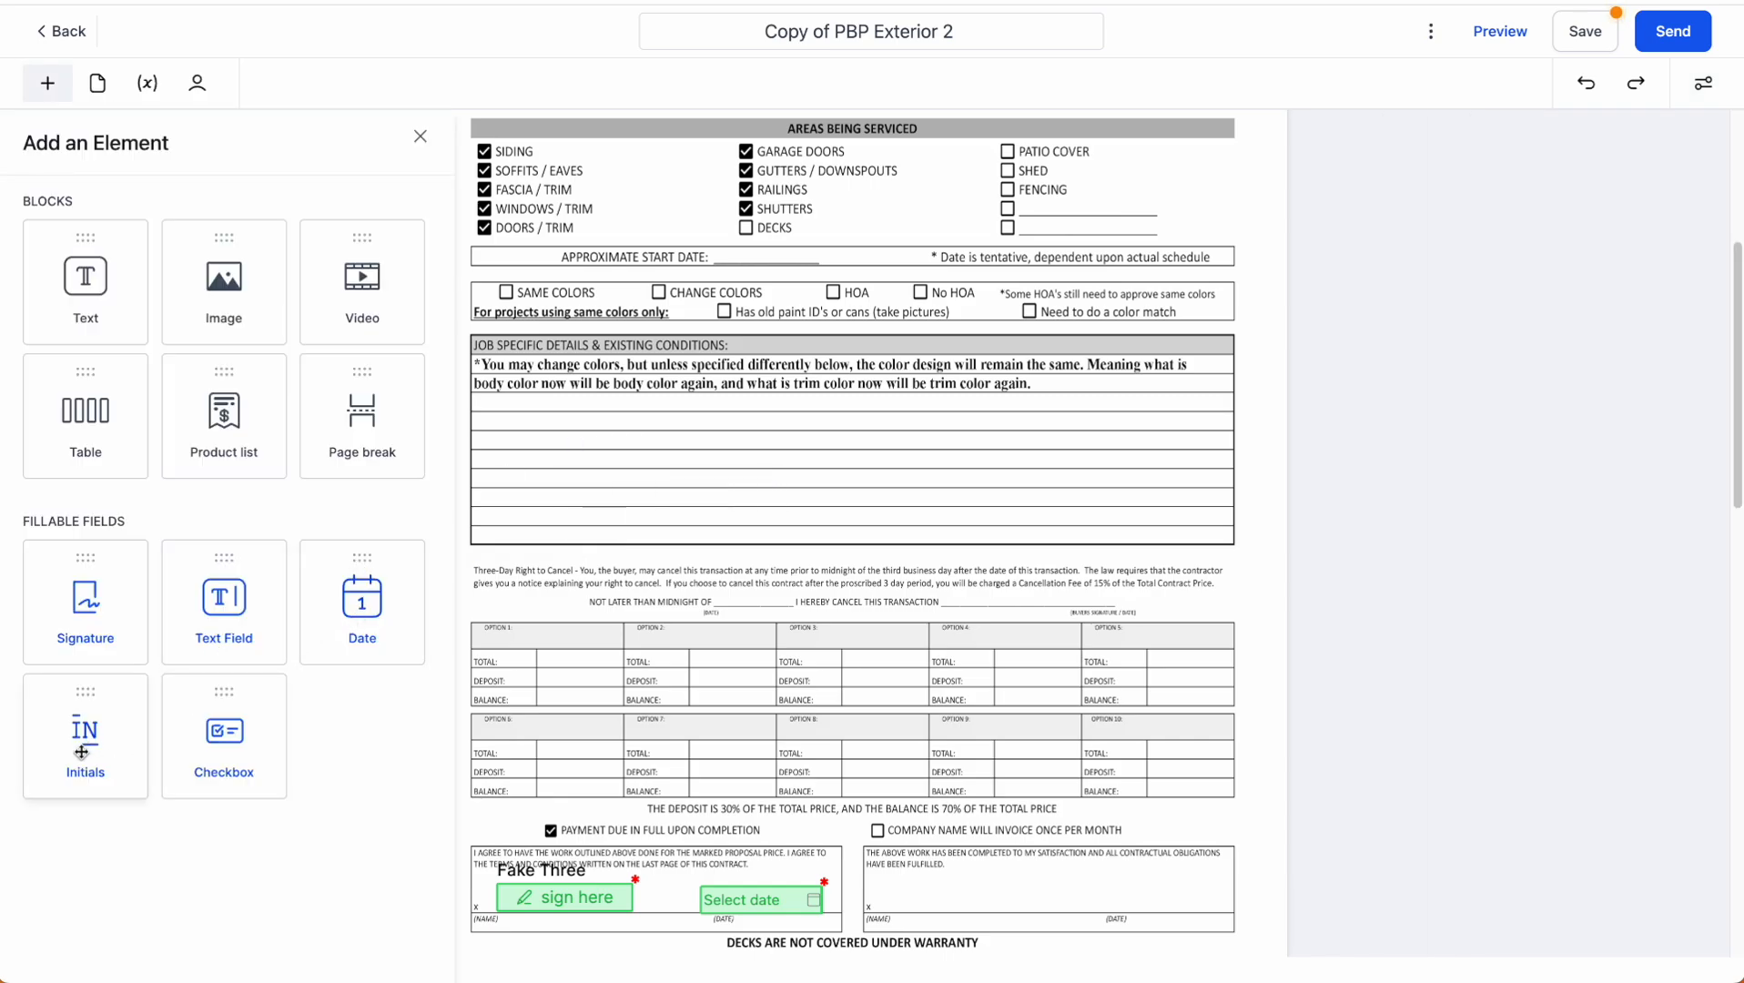
{"action": "left_click_drag", "start_coordinate": [224, 733], "coordinate": [522, 540]}
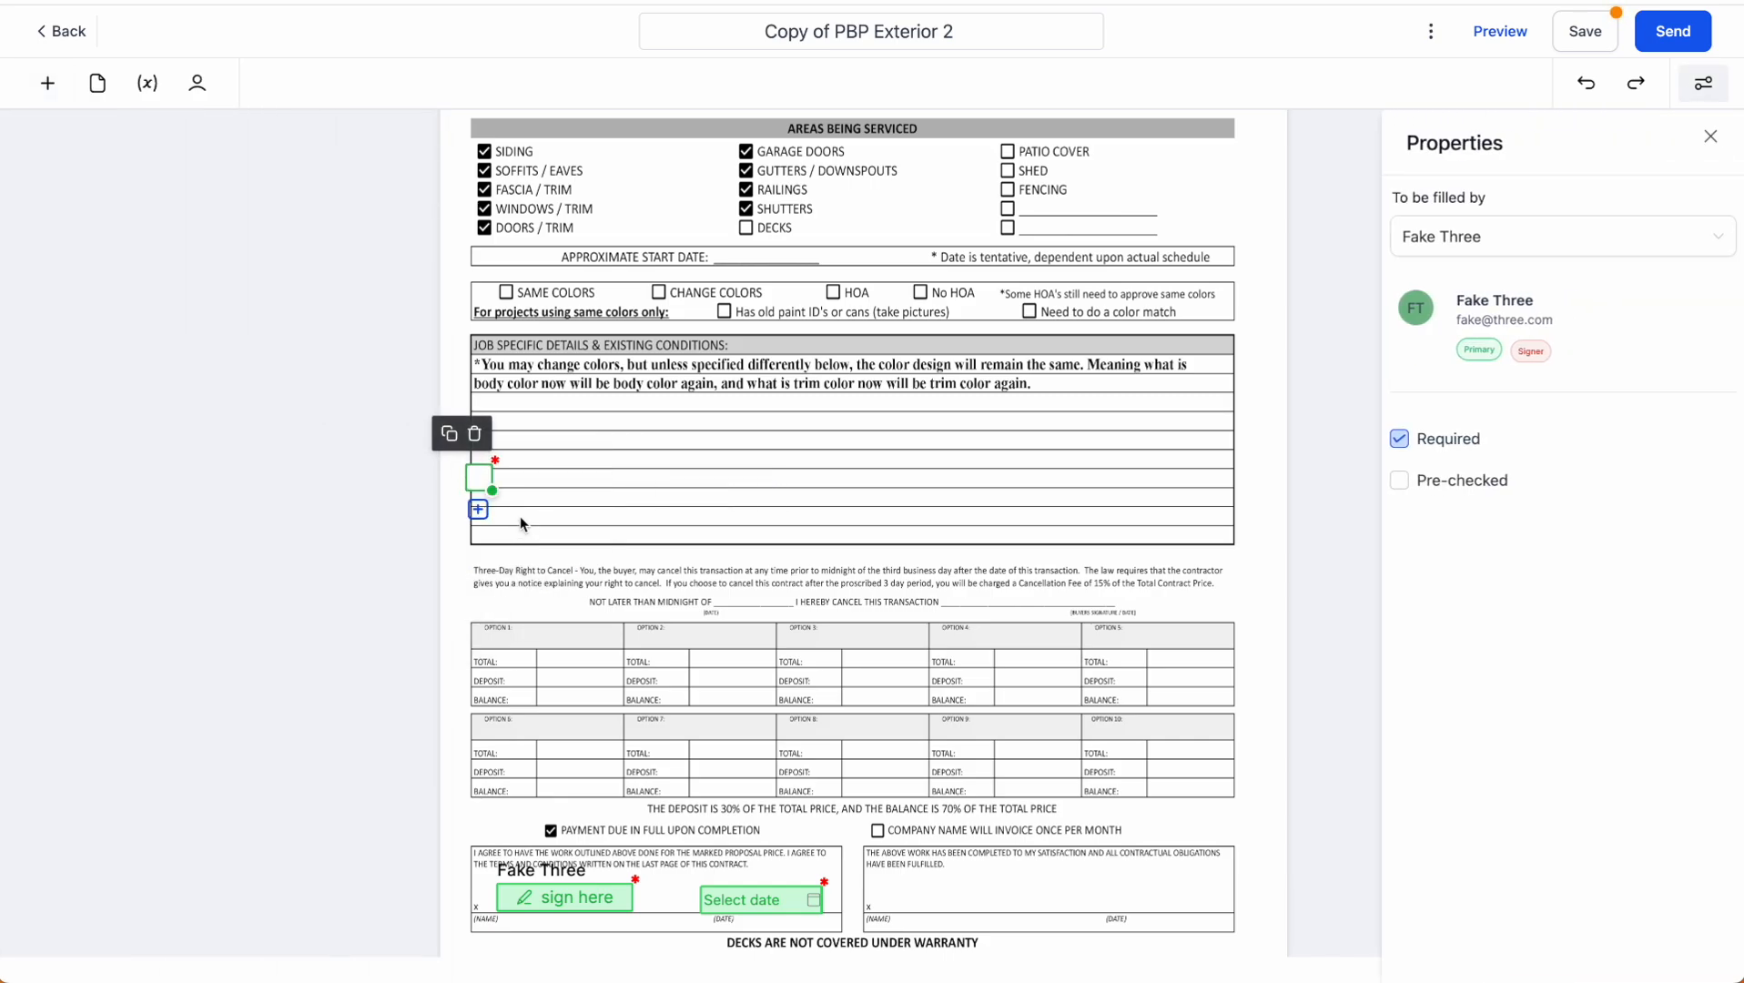
{"action": "left_click", "coordinate": [474, 433]}
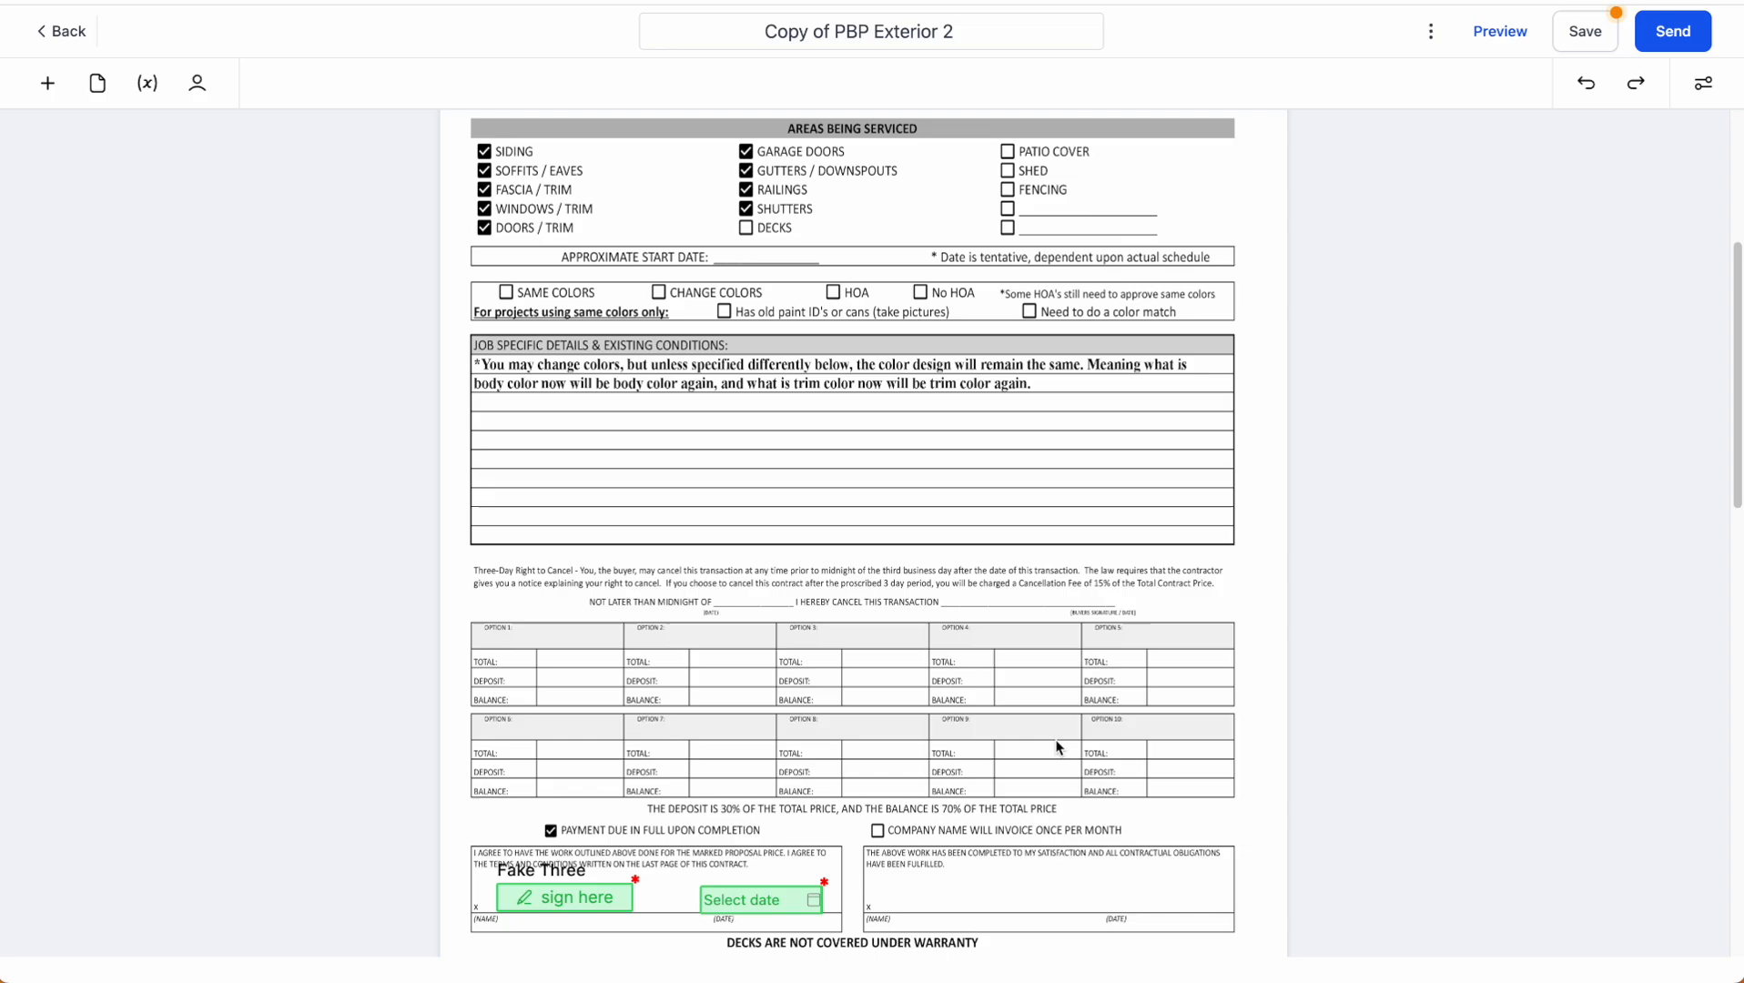
- Preview the contract and examine how the signature and date fields look to the recipient
{"action": "left_click", "coordinate": [1500, 34]}
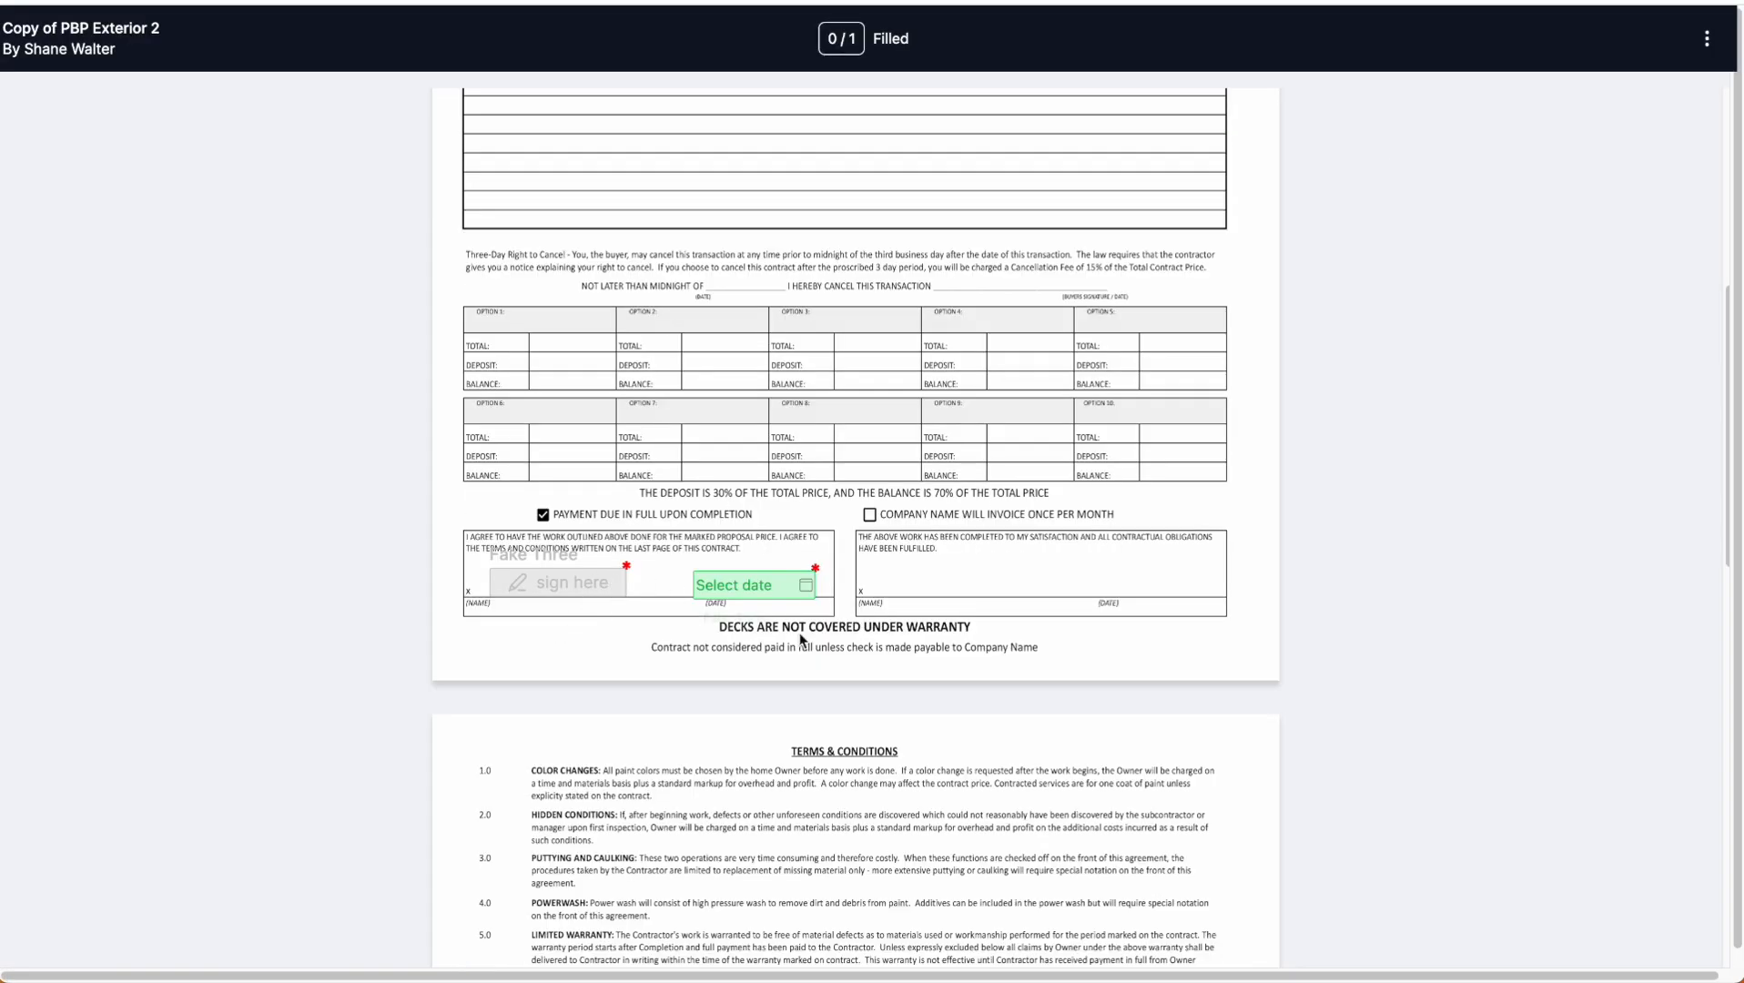
{"action": "scroll", "coordinate": [746, 608], "scroll_direction": "up", "scroll_amount": 3}
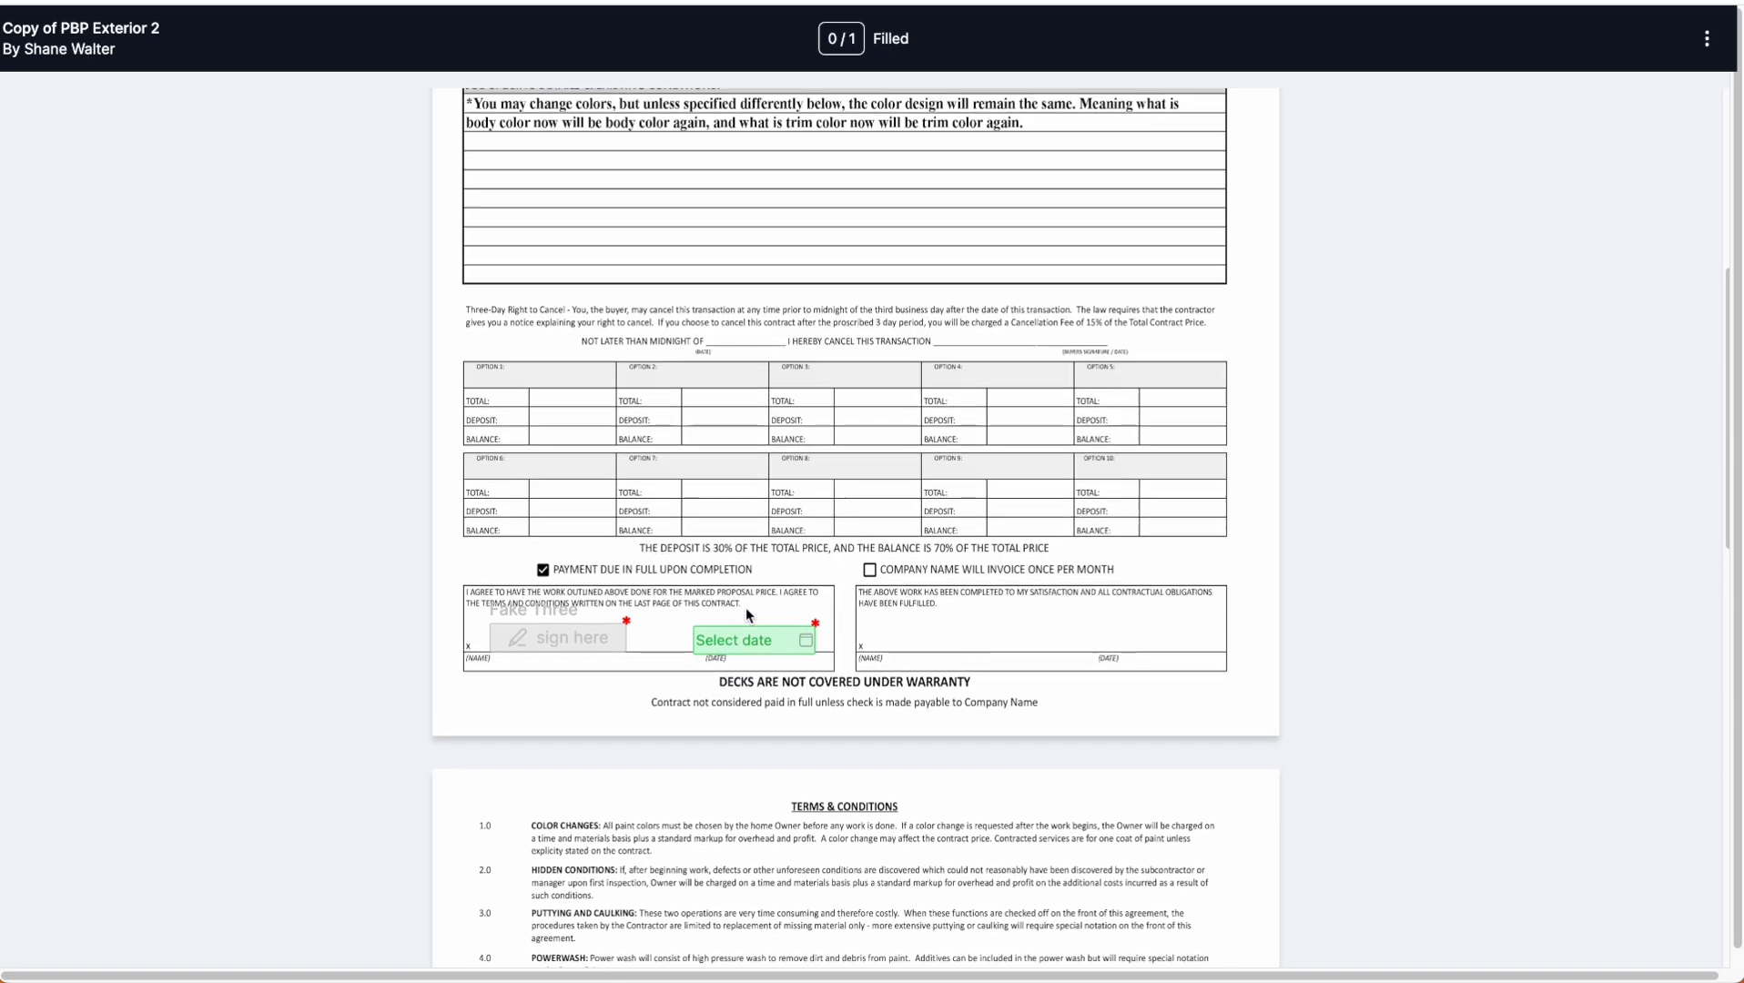
{"action": "scroll", "coordinate": [889, 719], "scroll_direction": "down", "scroll_amount": 7}
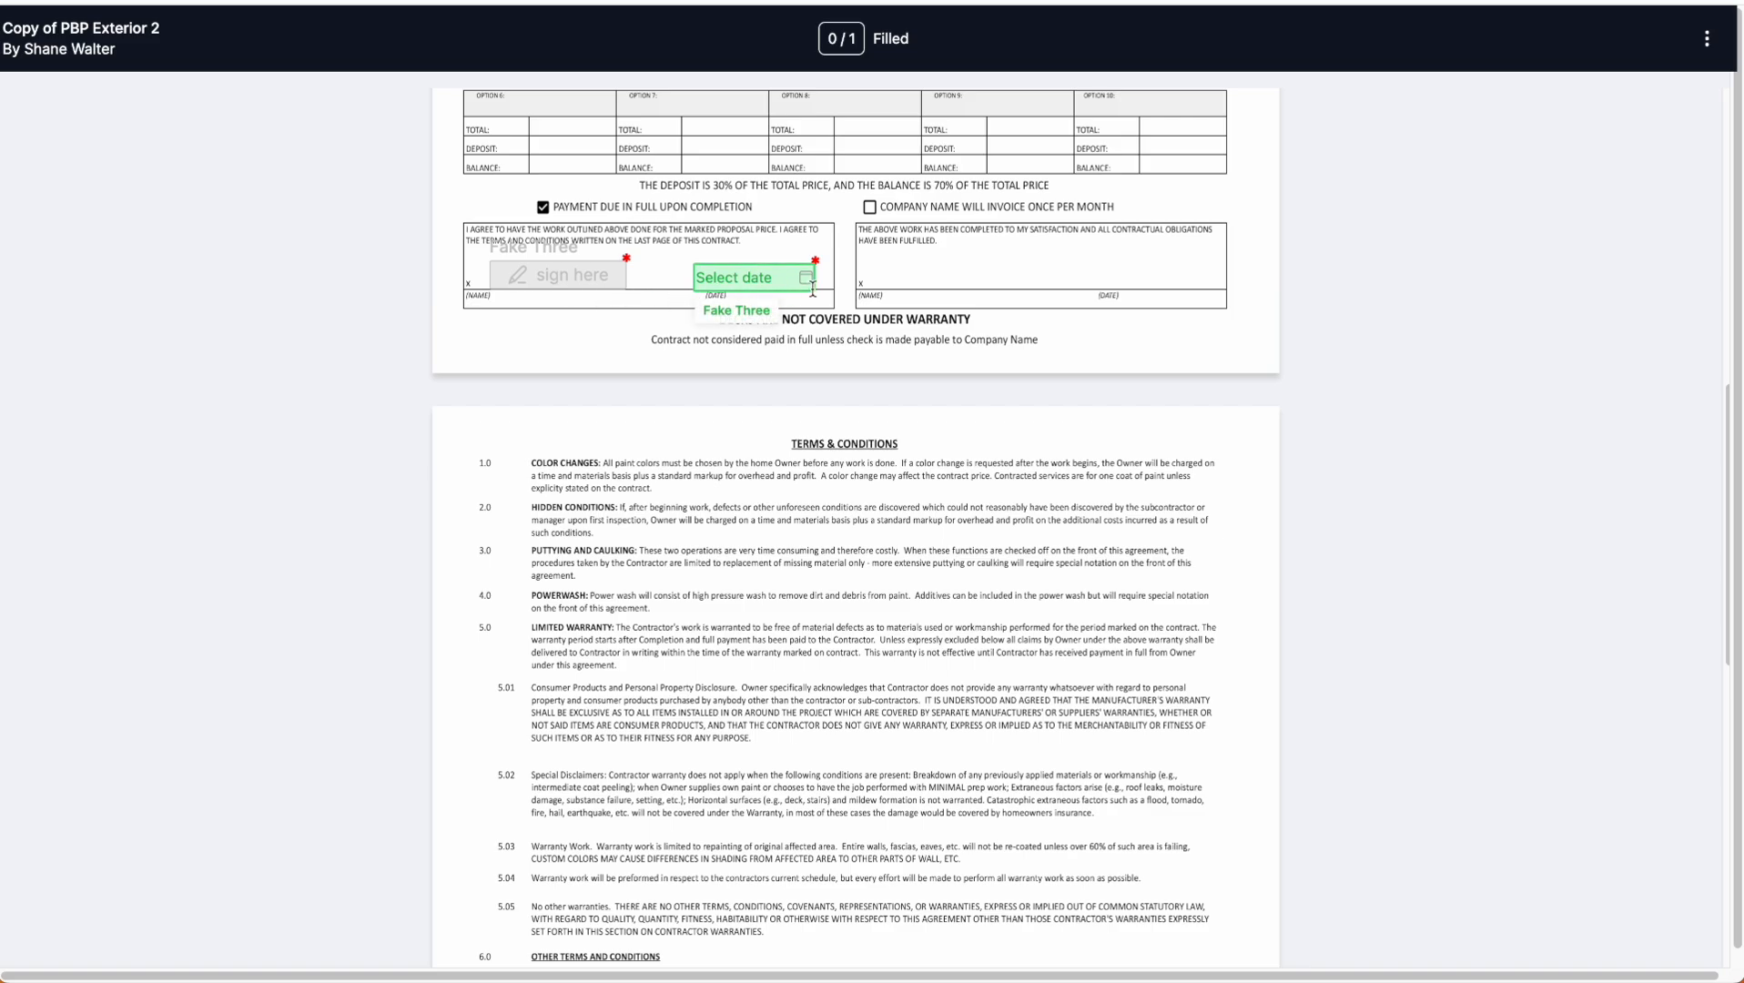
{"action": "scroll", "coordinate": [828, 359], "scroll_direction": "up", "scroll_amount": 1}
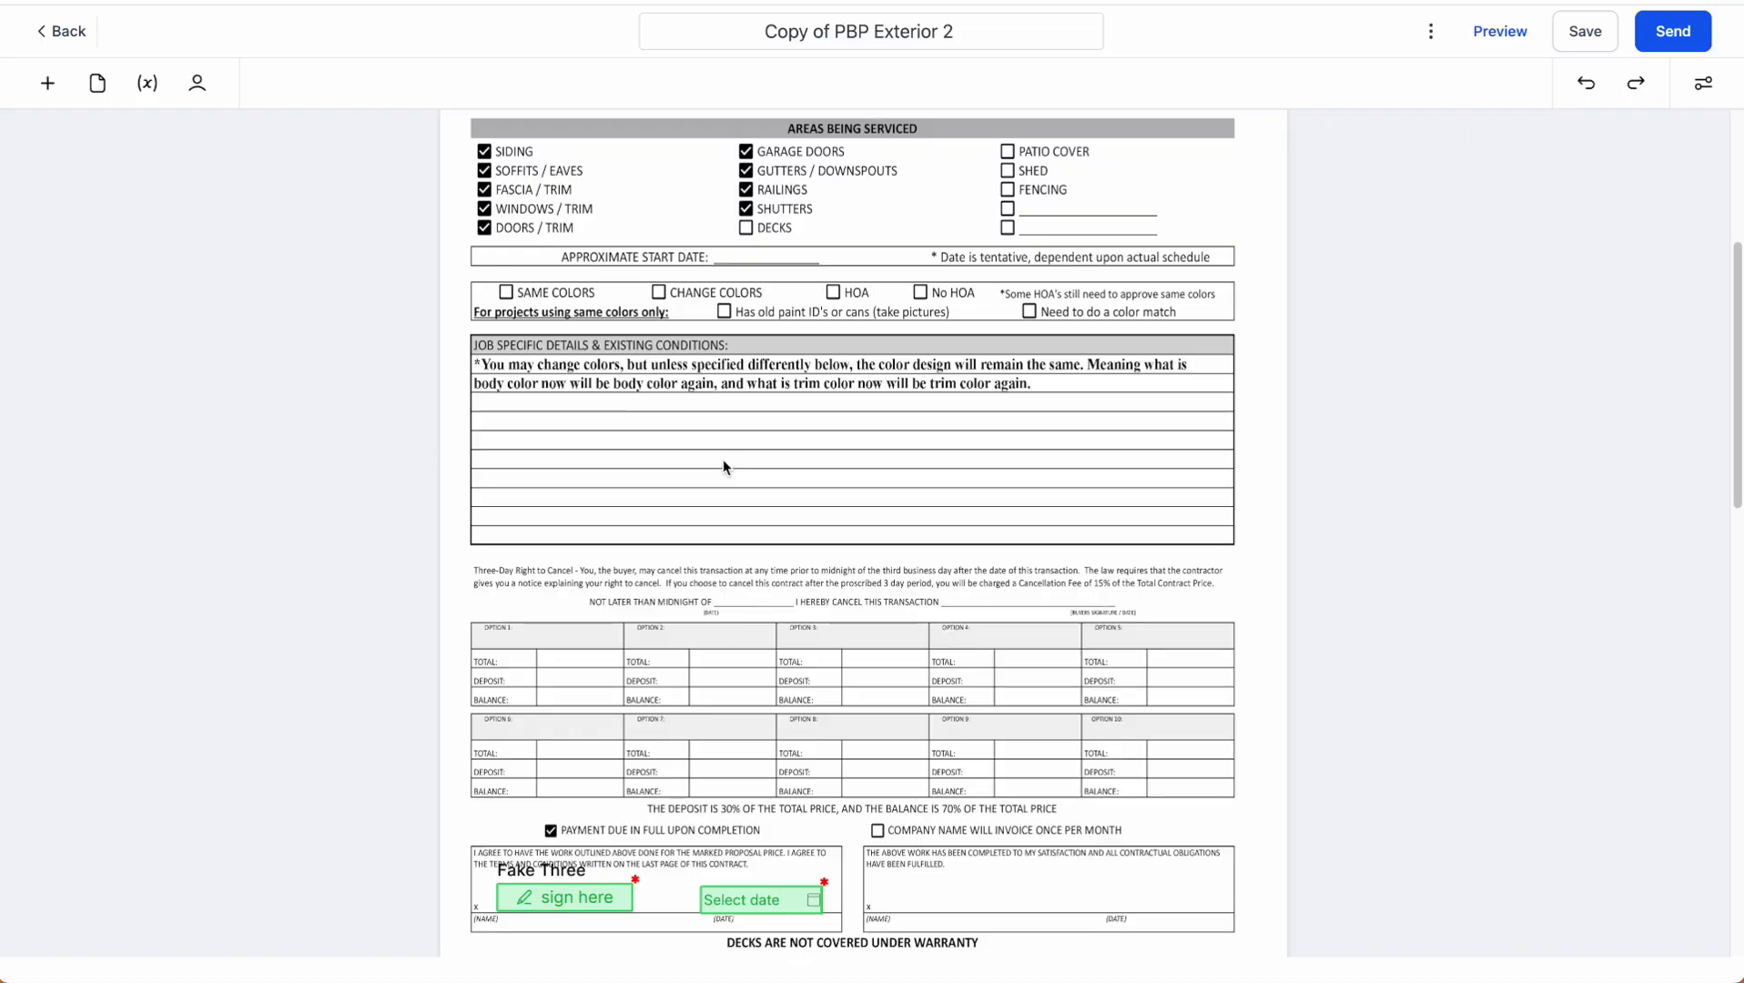
- Check the date field's properties in the editor and preview the contract again from its upper sections
{"action": "scroll", "coordinate": [746, 543], "scroll_direction": "down", "scroll_amount": 2}
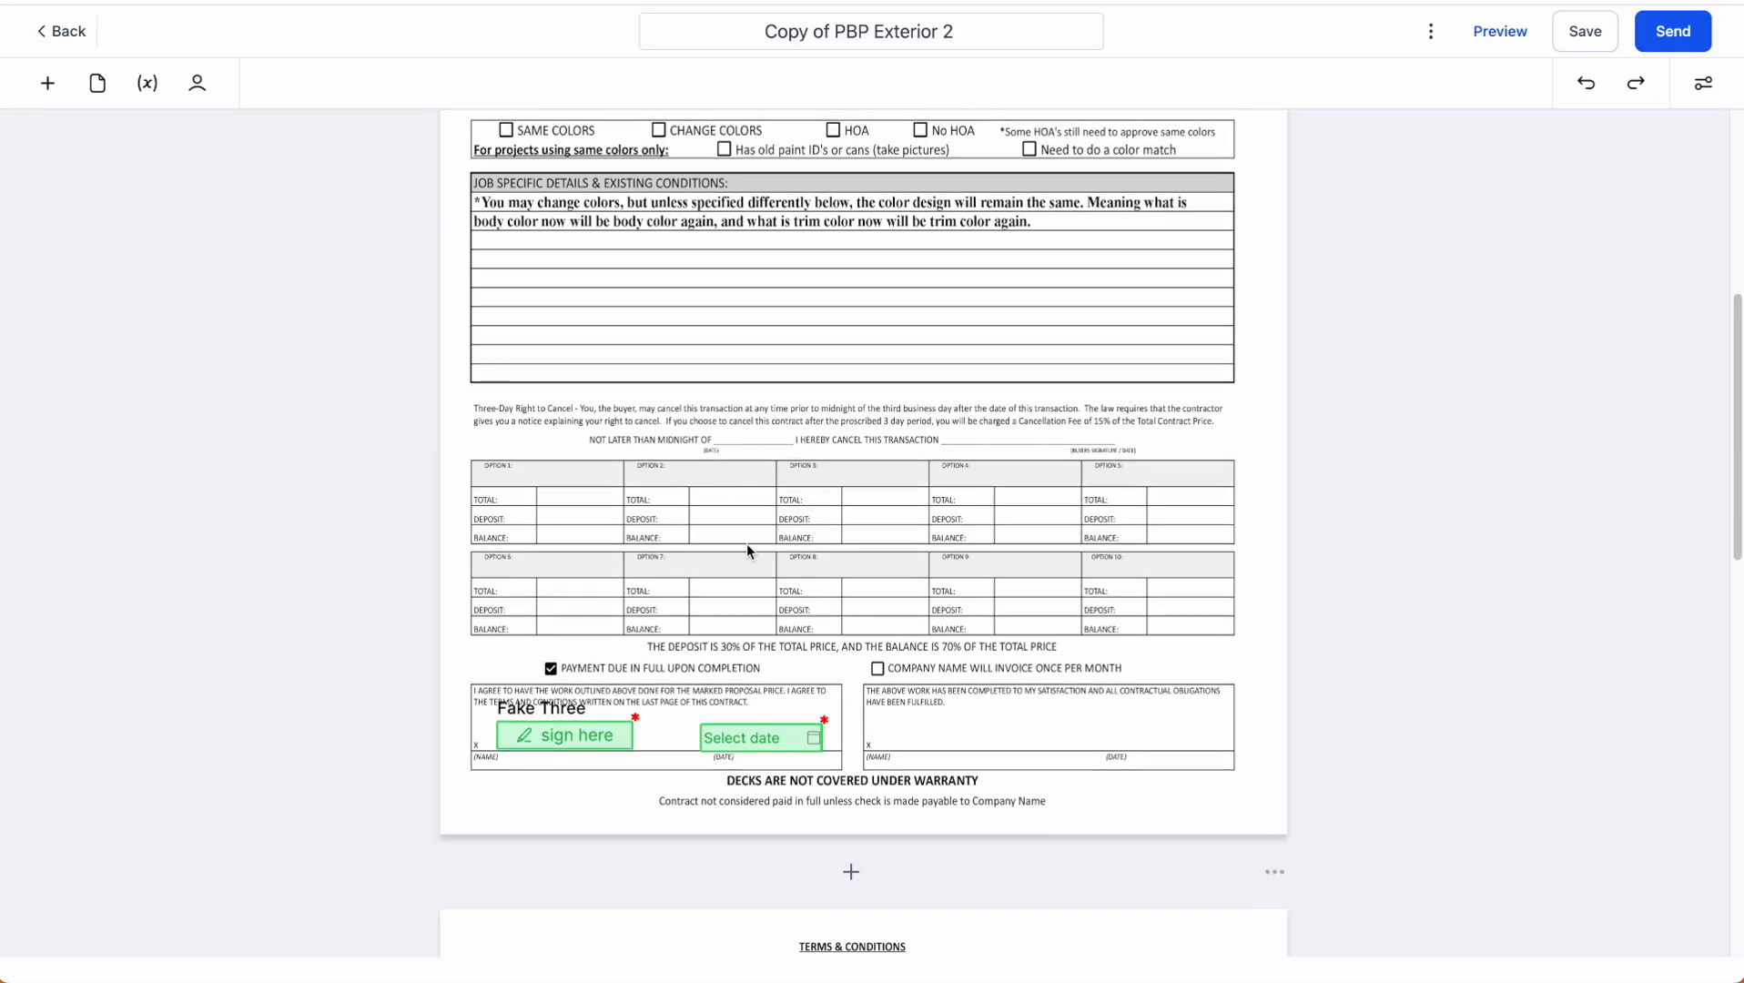
{"action": "left_click", "coordinate": [745, 738]}
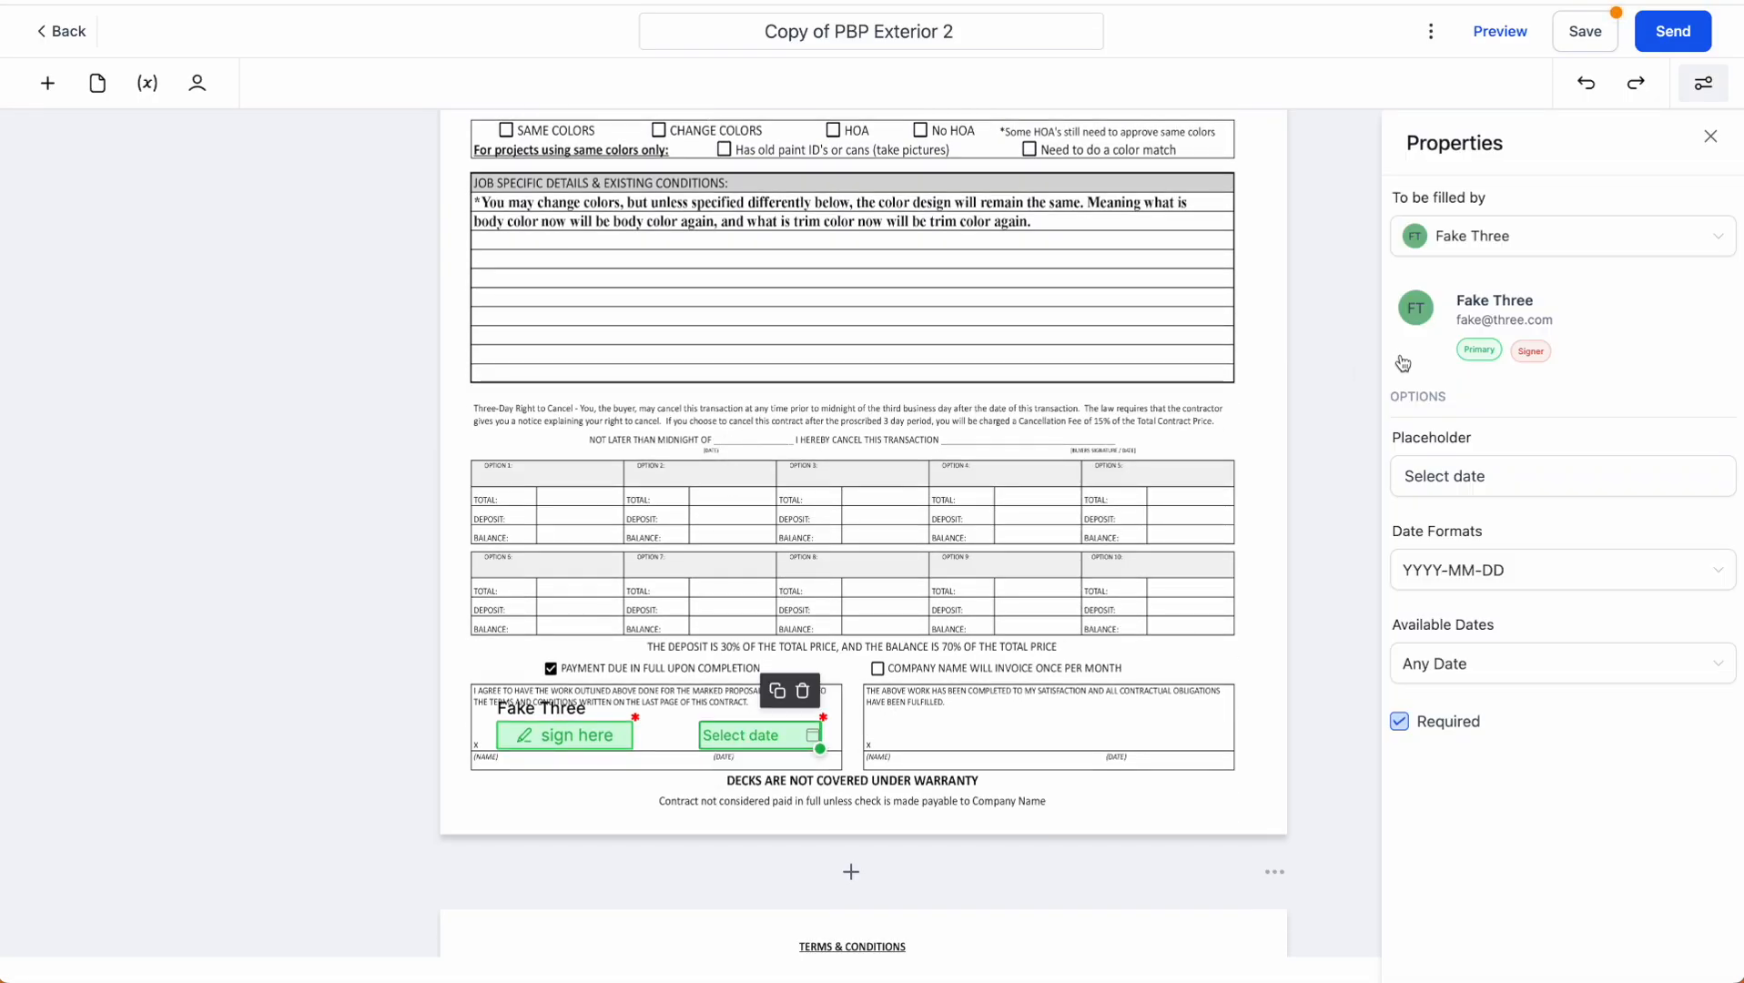
{"action": "left_click", "coordinate": [1500, 31]}
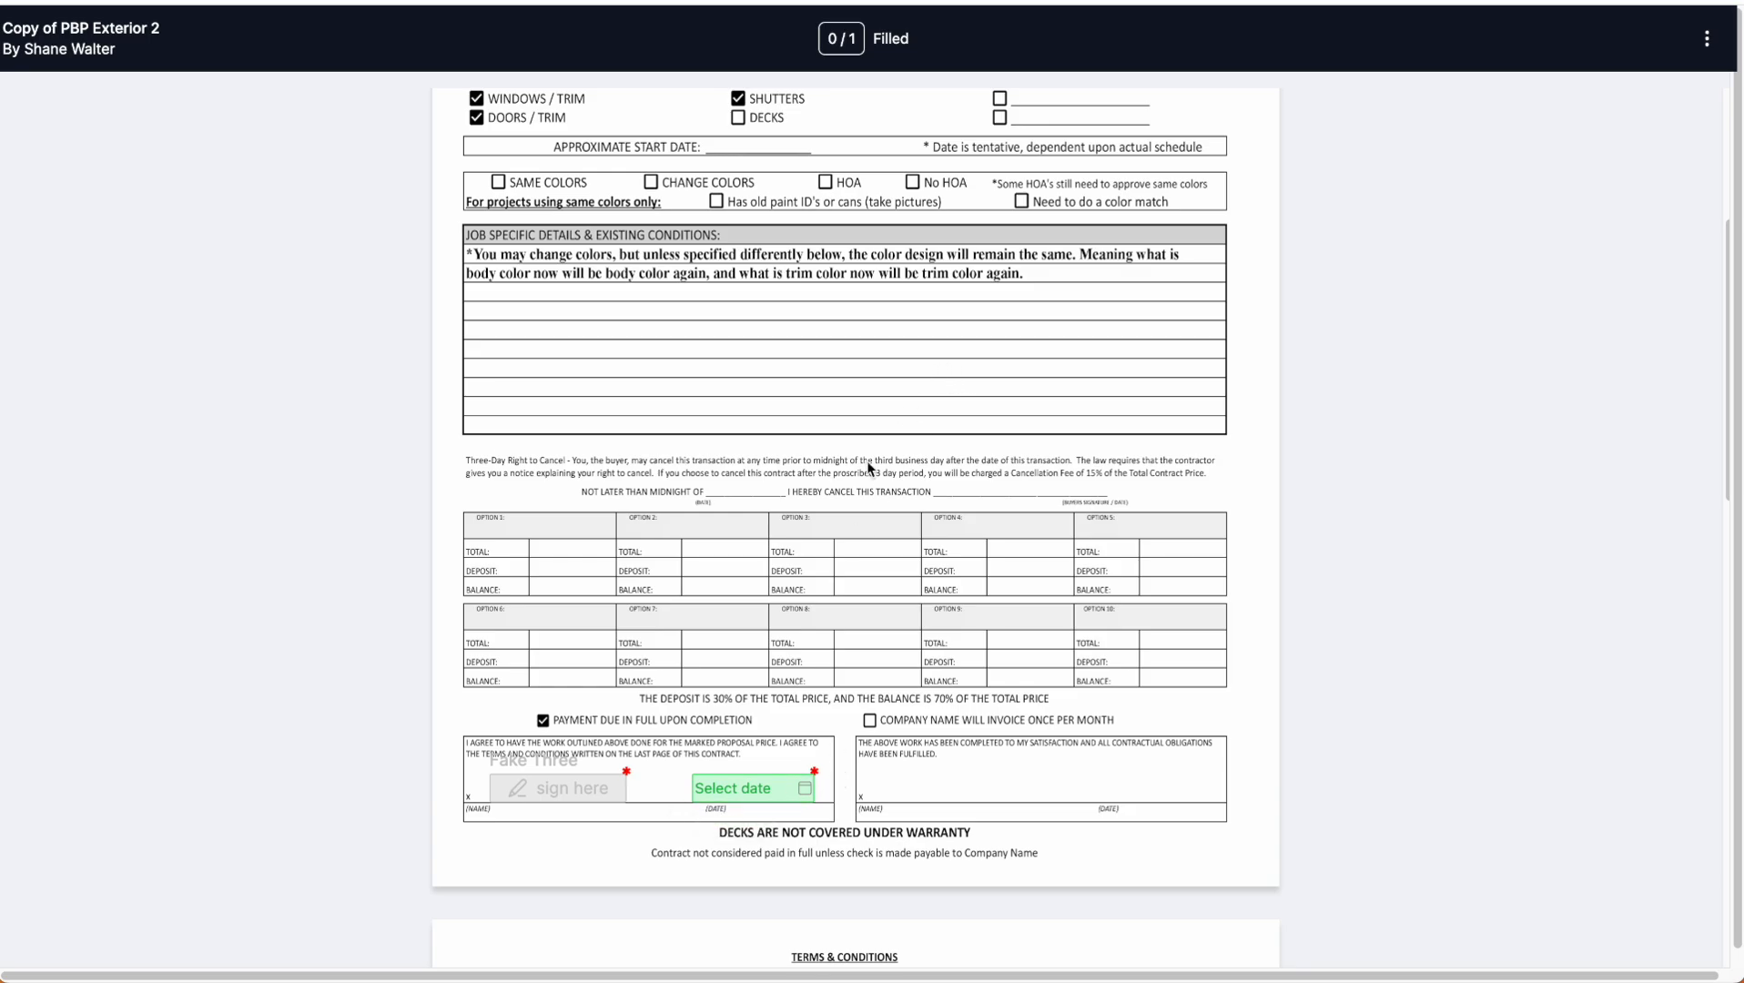
{"action": "scroll", "coordinate": [897, 709], "scroll_direction": "up", "scroll_amount": 3}
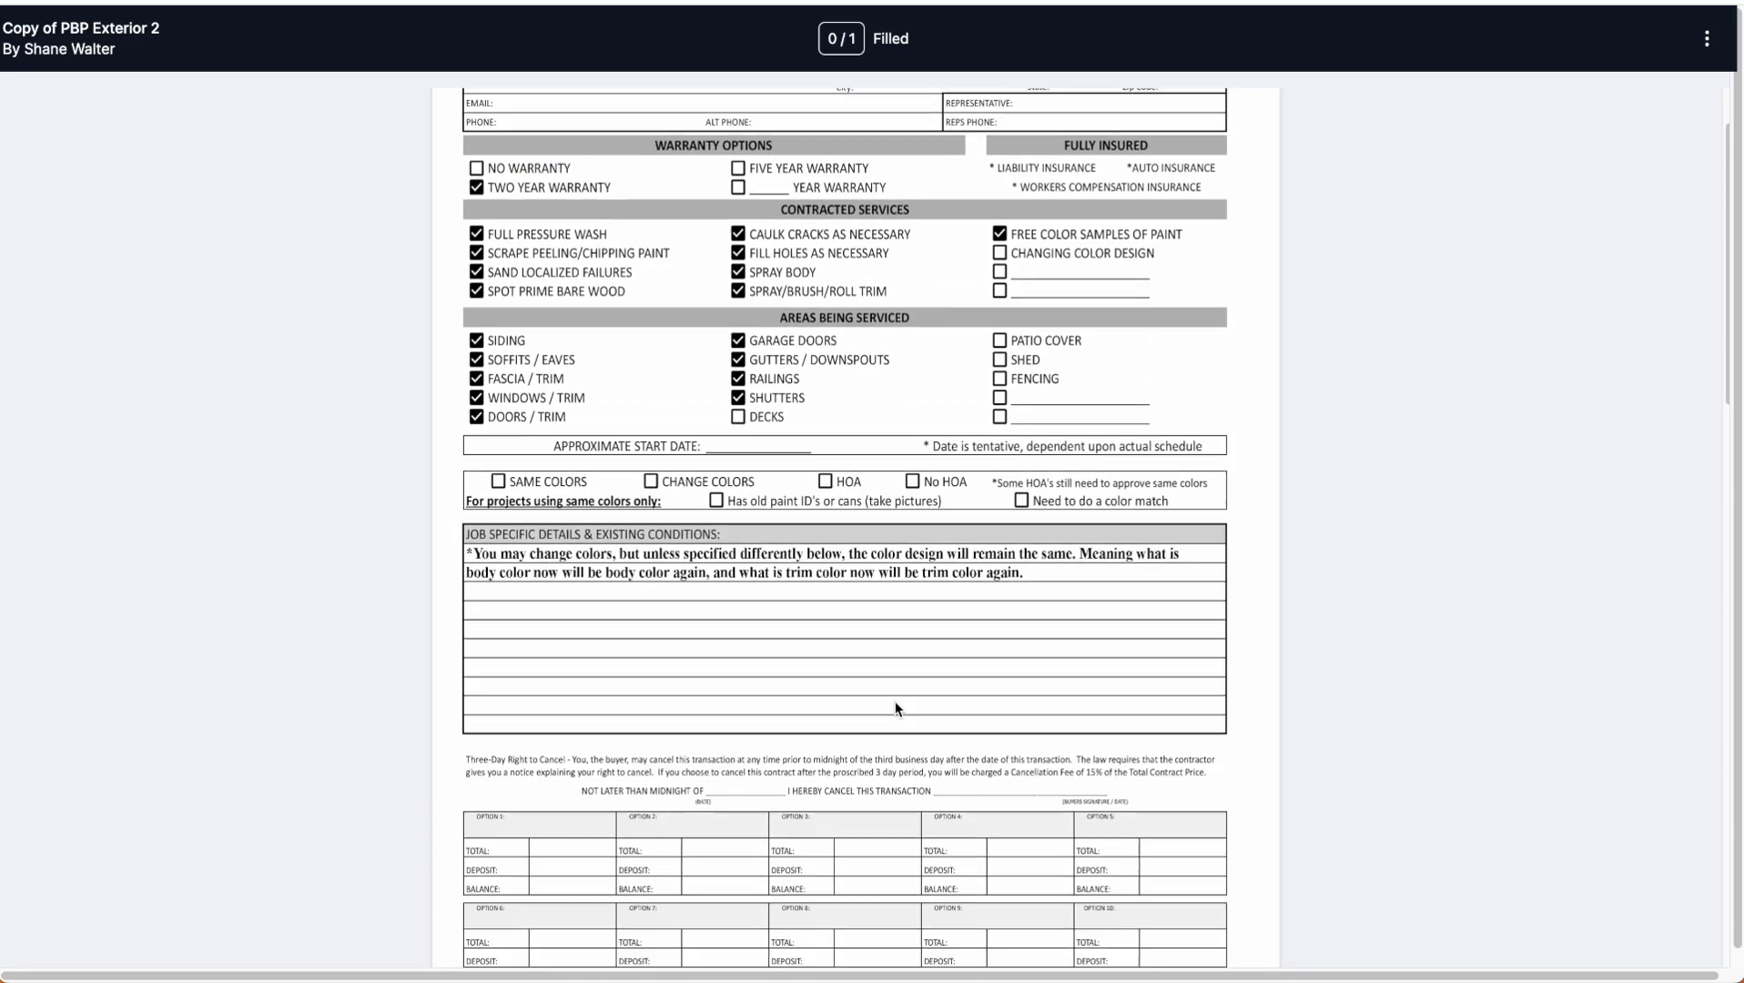
- Look over the signature and date fields in the contract preview, and view the additional document actions in the editor
{"action": "scroll", "coordinate": [896, 709], "scroll_direction": "down", "scroll_amount": 5}
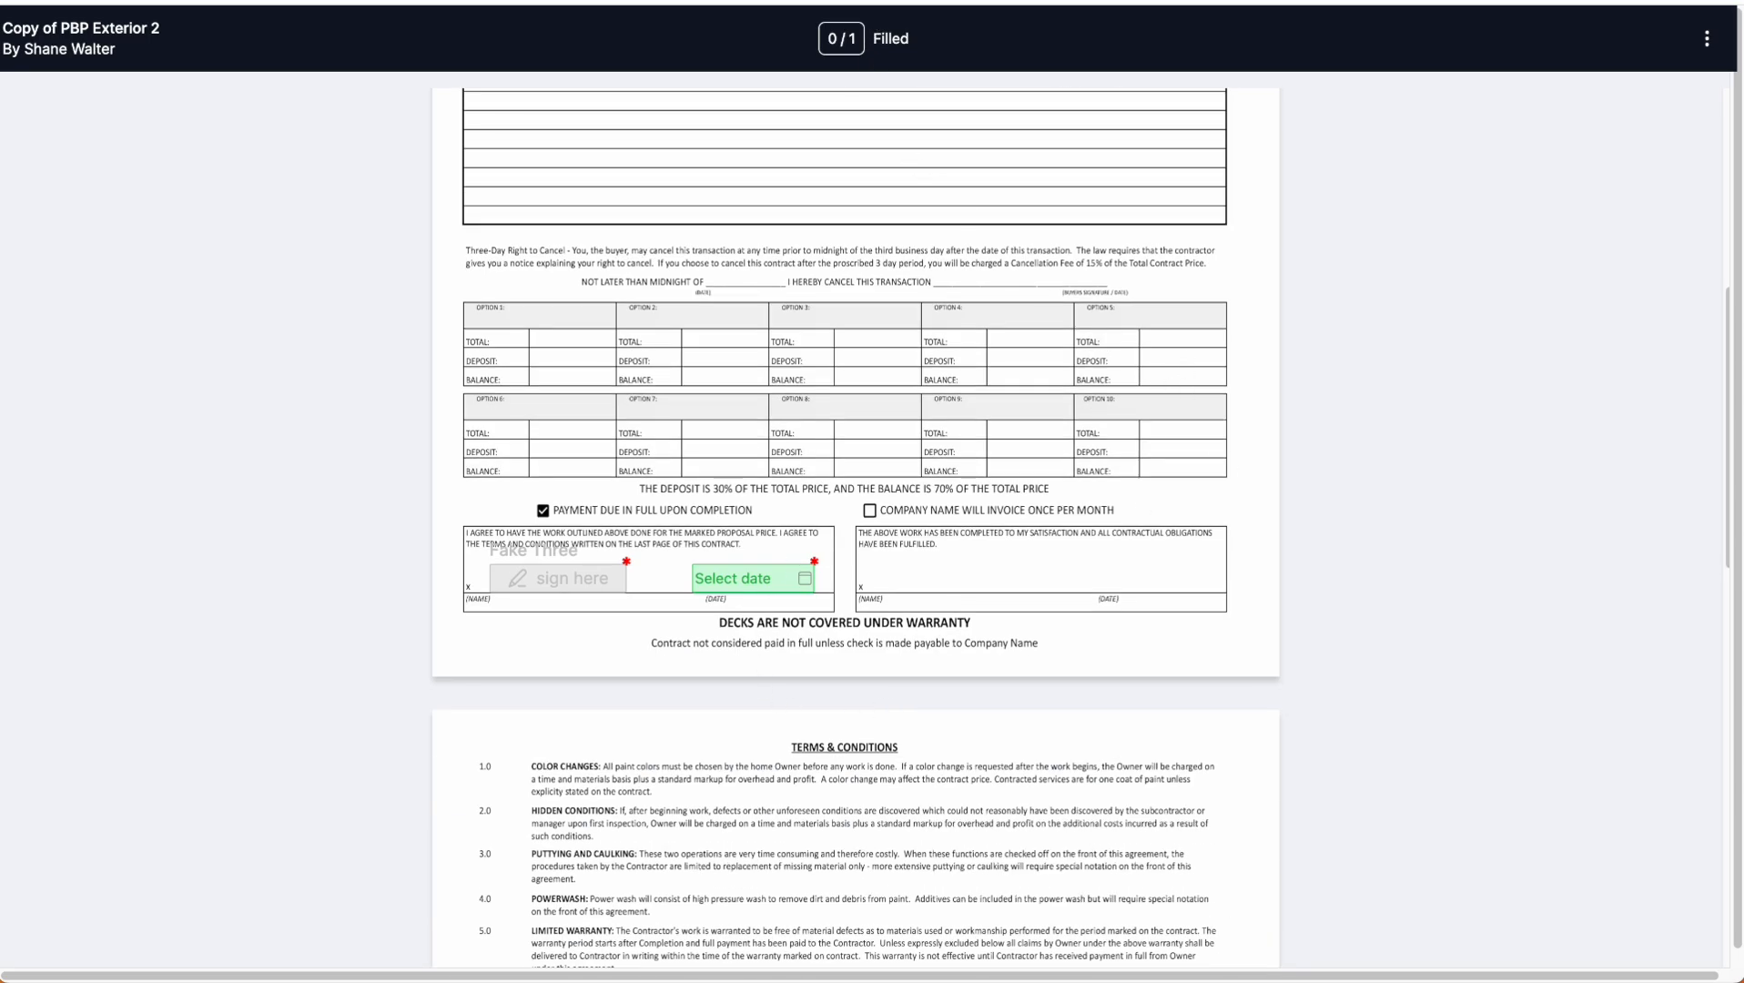
{"action": "left_click", "coordinate": [634, 2]}
{"action": "scroll", "coordinate": [1156, 508], "scroll_direction": "up", "scroll_amount": 5}
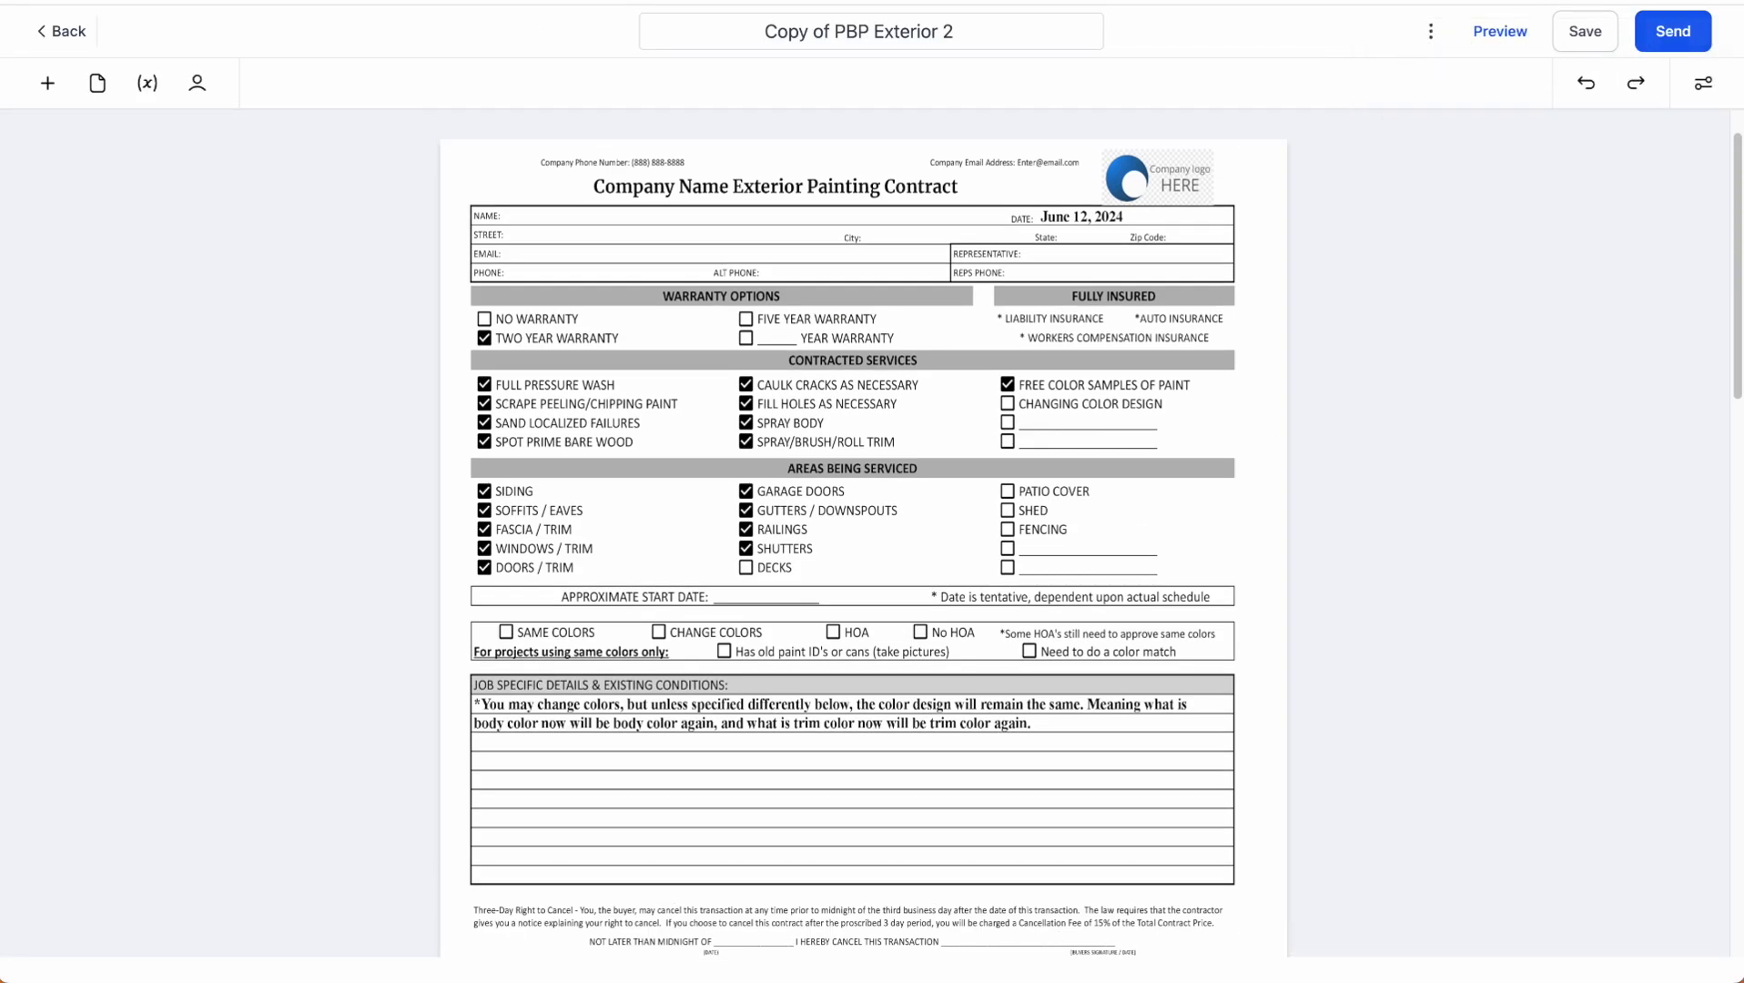
{"action": "left_click", "coordinate": [1431, 31]}
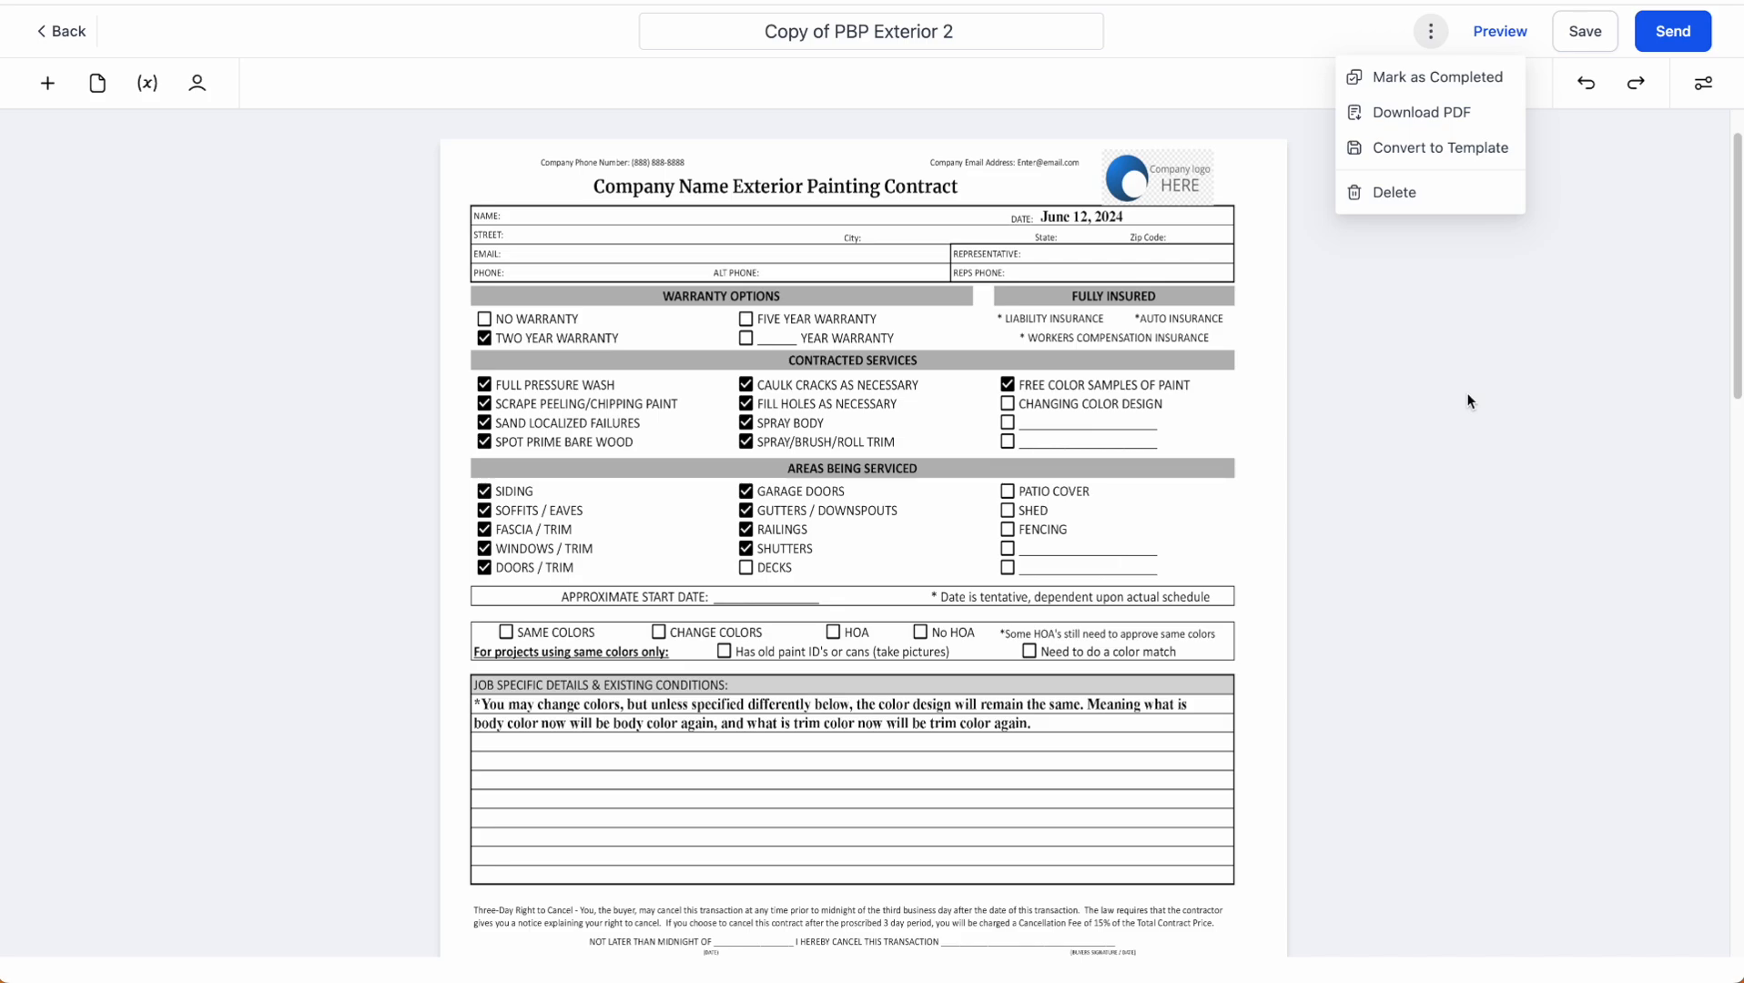
- Add a text block over the contract's customer details with 16 px left padding, 0 px top padding and a -8 px top margin
{"action": "left_click", "coordinate": [48, 83]}
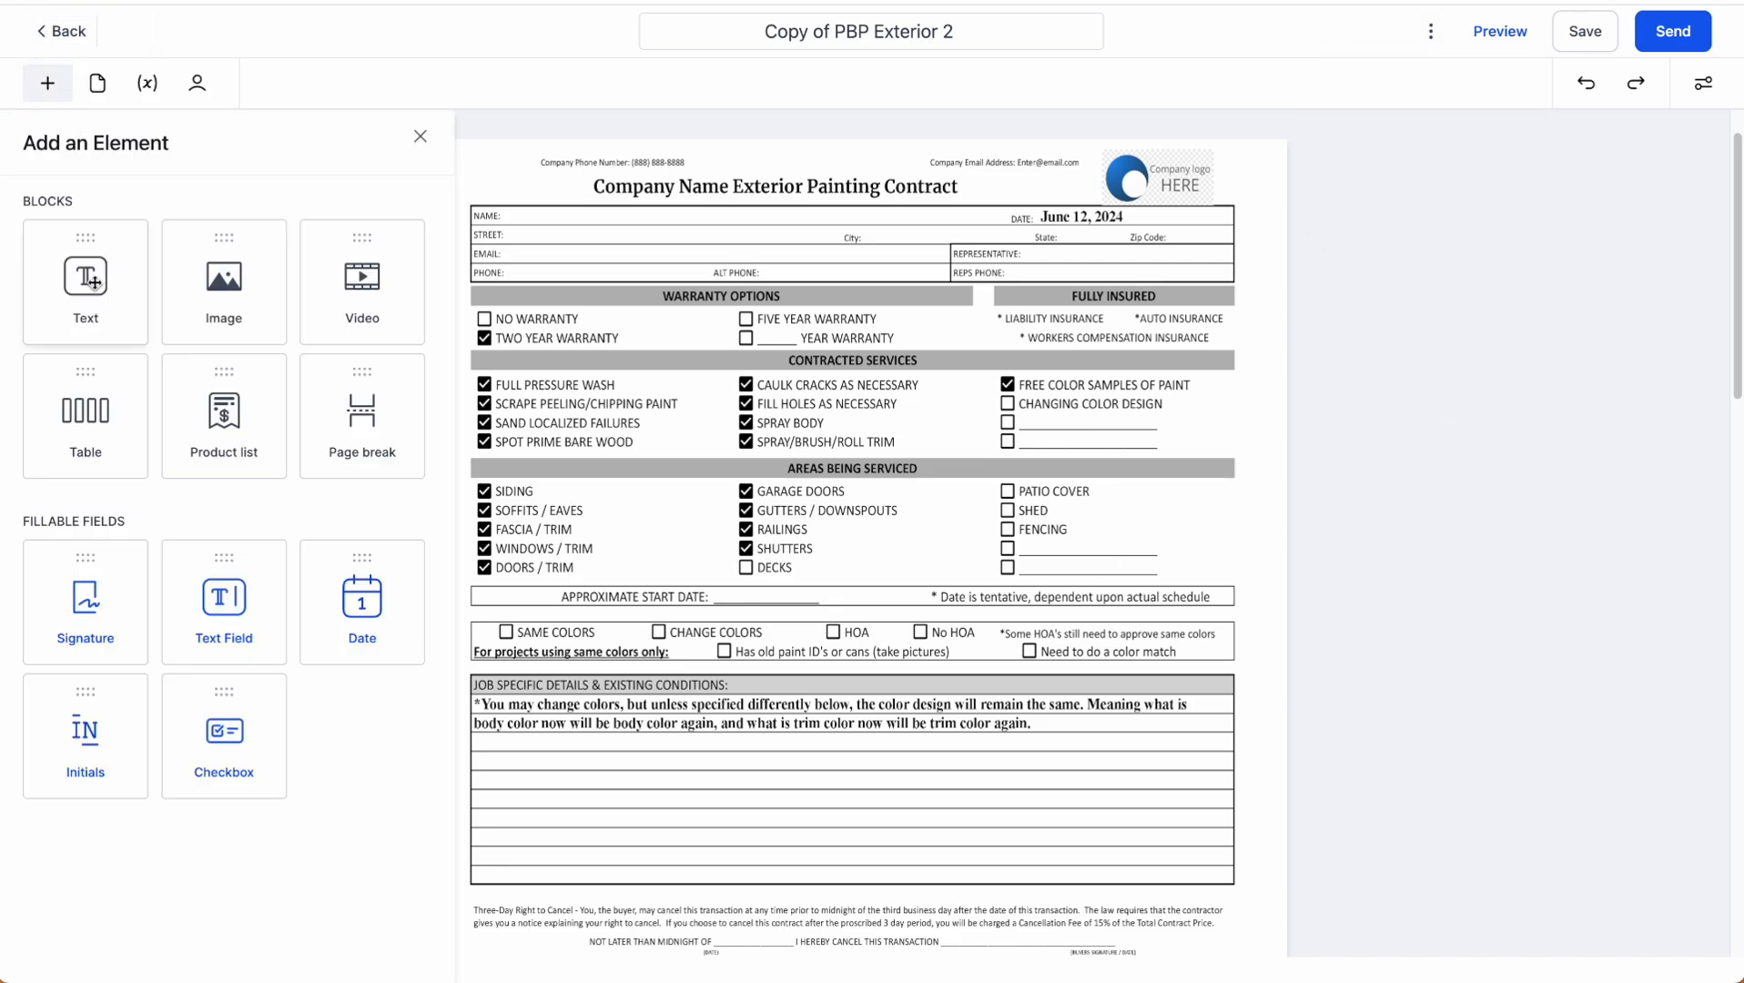
{"action": "left_click_drag", "start_coordinate": [94, 281], "coordinate": [760, 345]}
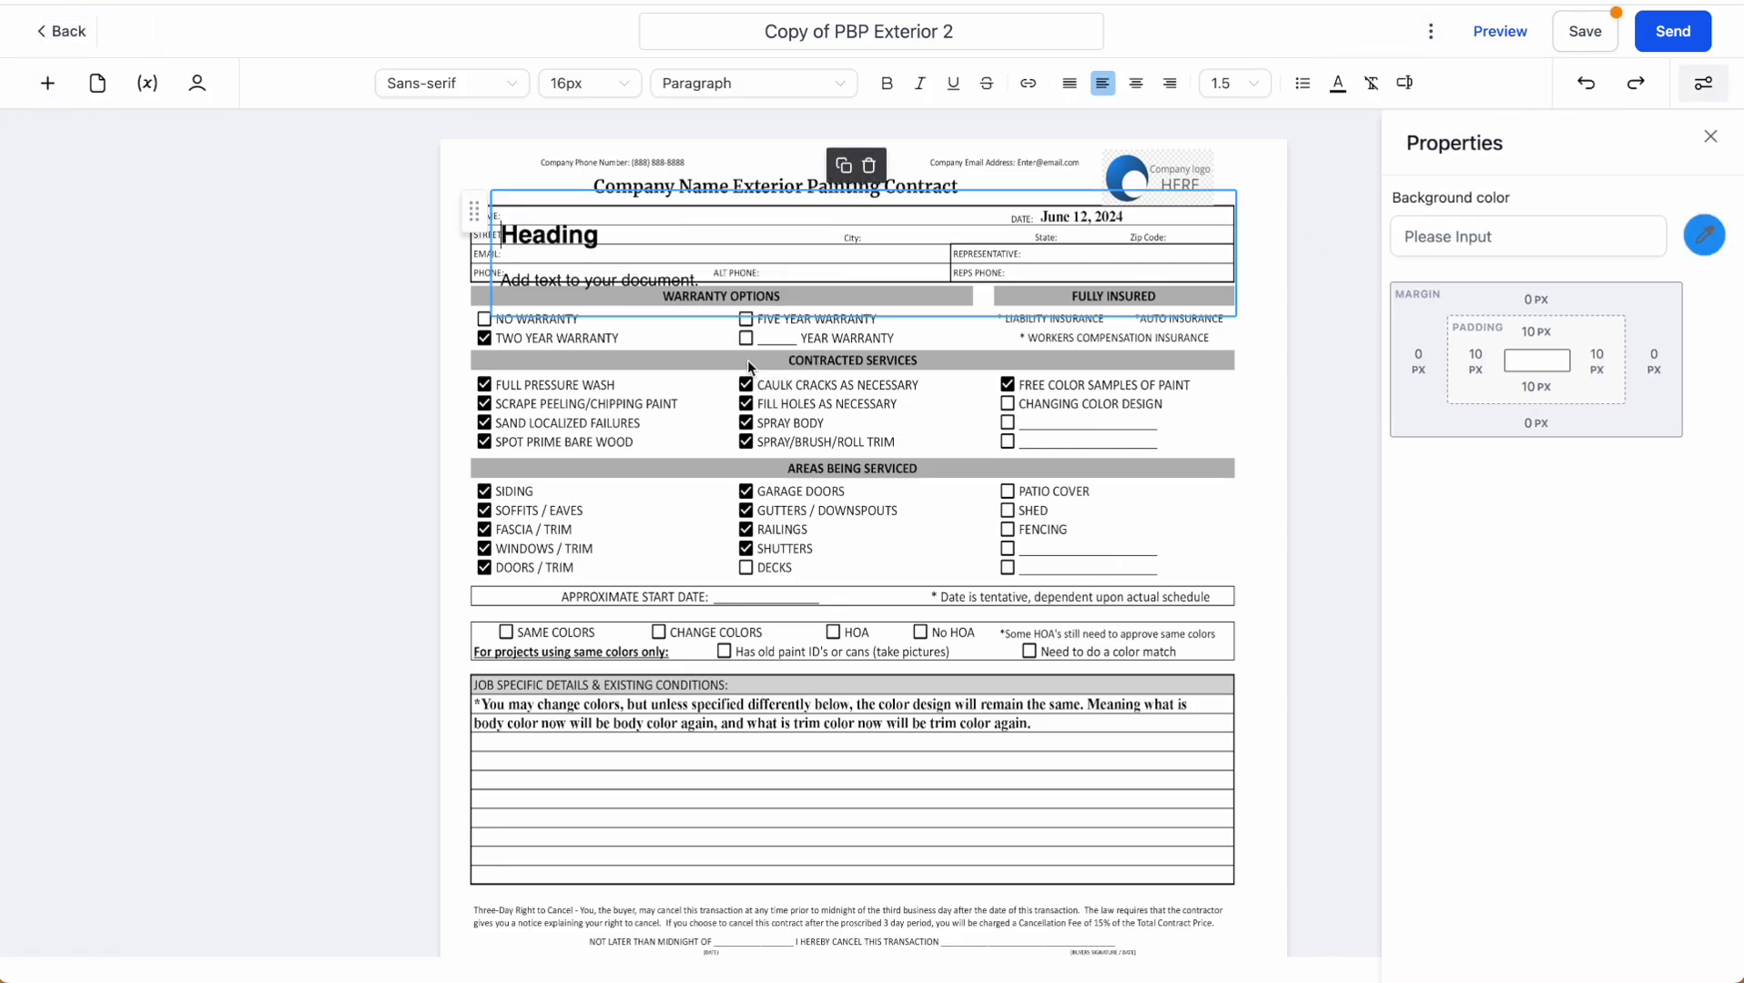
{"action": "left_click", "coordinate": [1475, 360]}
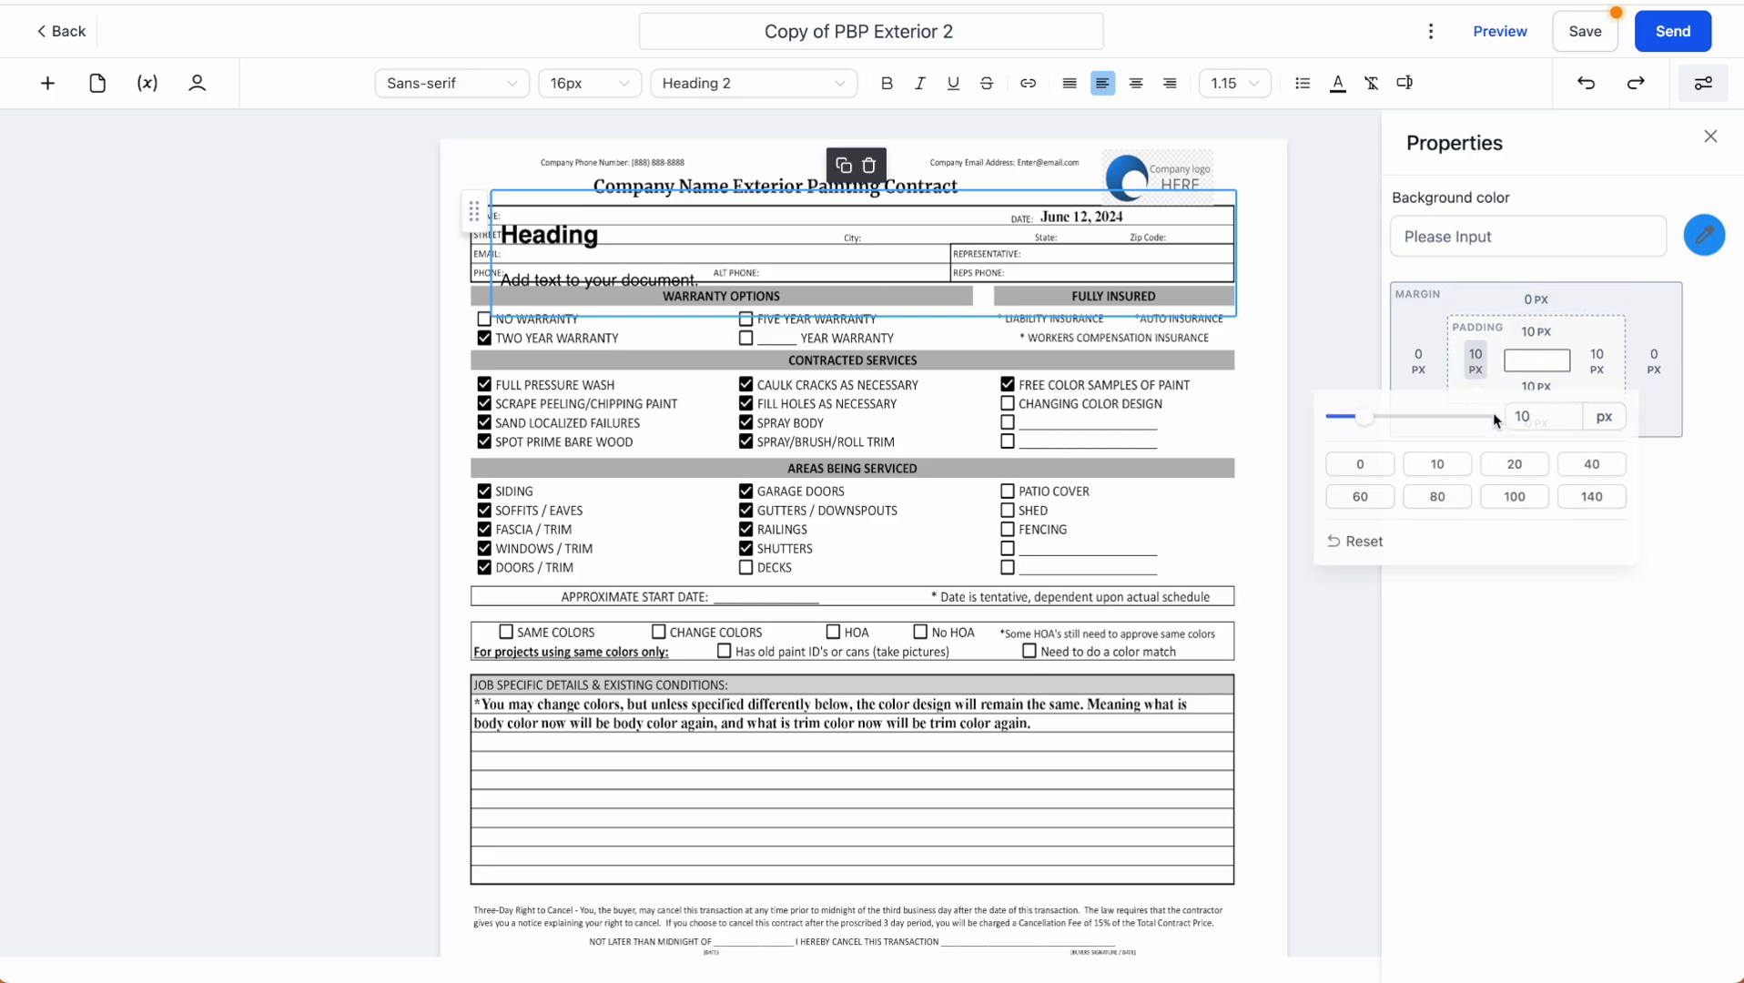
{"action": "left_click", "coordinate": [1359, 421]}
{"action": "mouse_move", "coordinate": [1359, 421]}
{"action": "left_mouse_down"}
{"action": "mouse_move", "coordinate": [1393, 426]}
{"action": "mouse_move", "coordinate": [1370, 381]}
{"action": "mouse_move", "coordinate": [1345, 403]}
{"action": "left_mouse_up"}
{"action": "left_click", "coordinate": [1553, 335]}
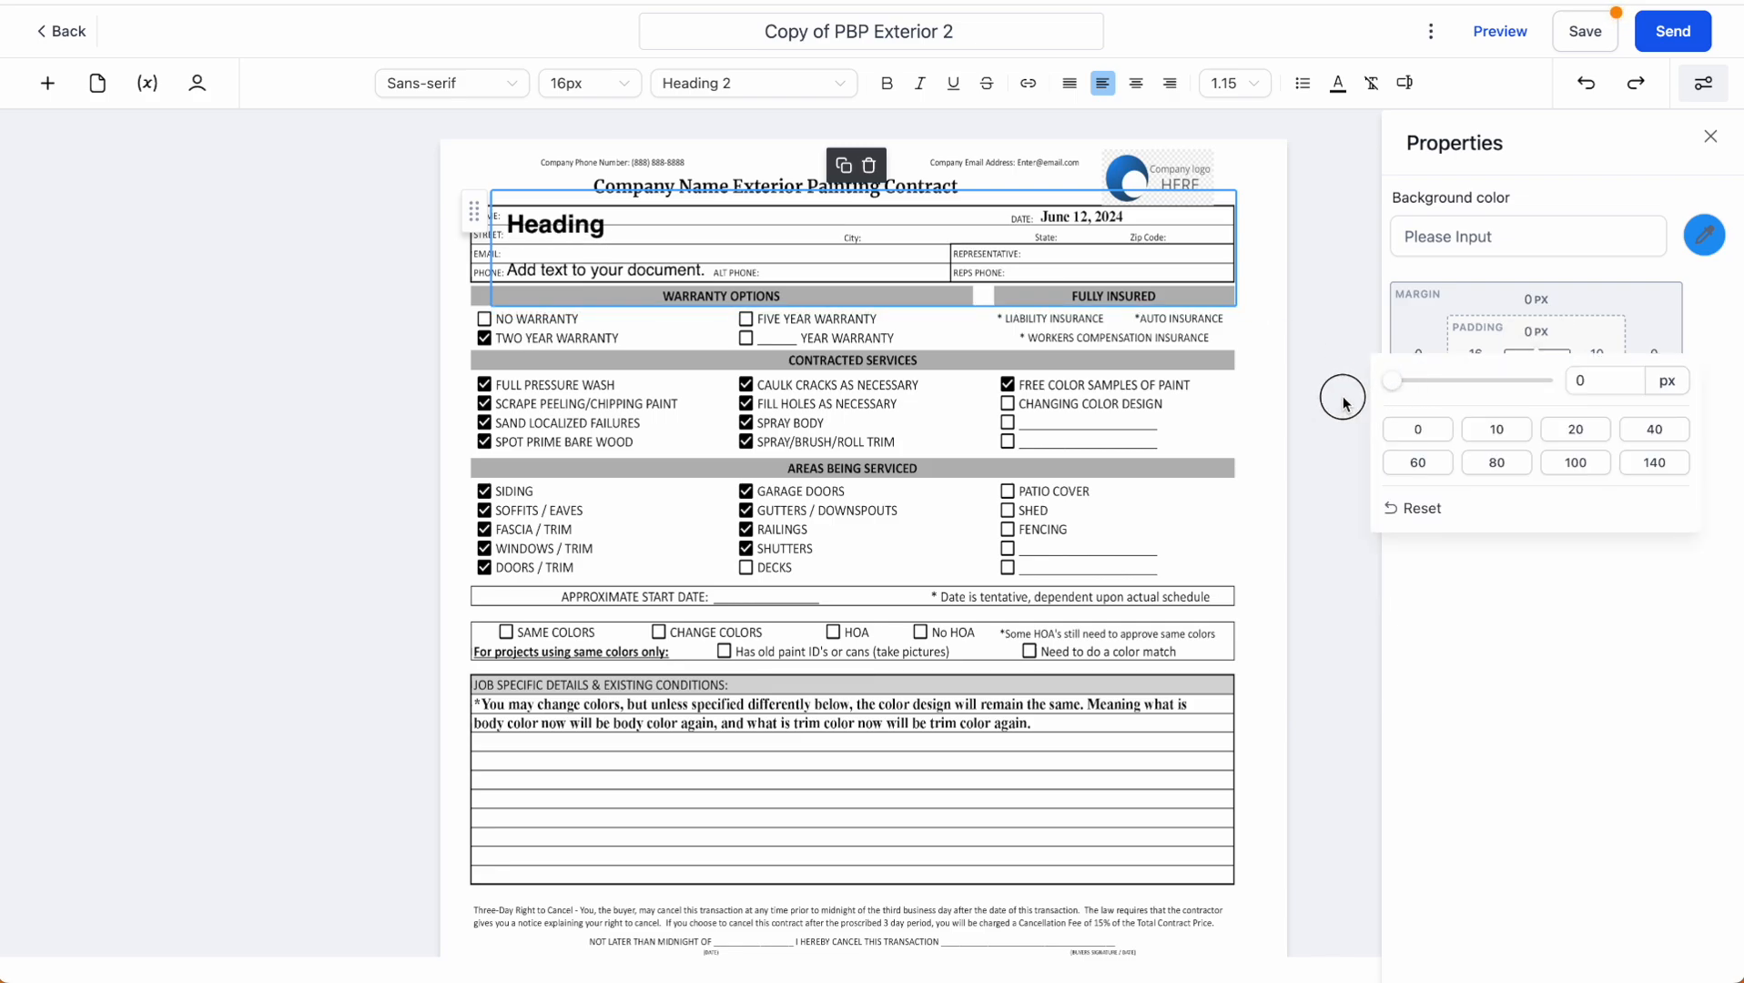
{"action": "left_click", "coordinate": [1539, 298]}
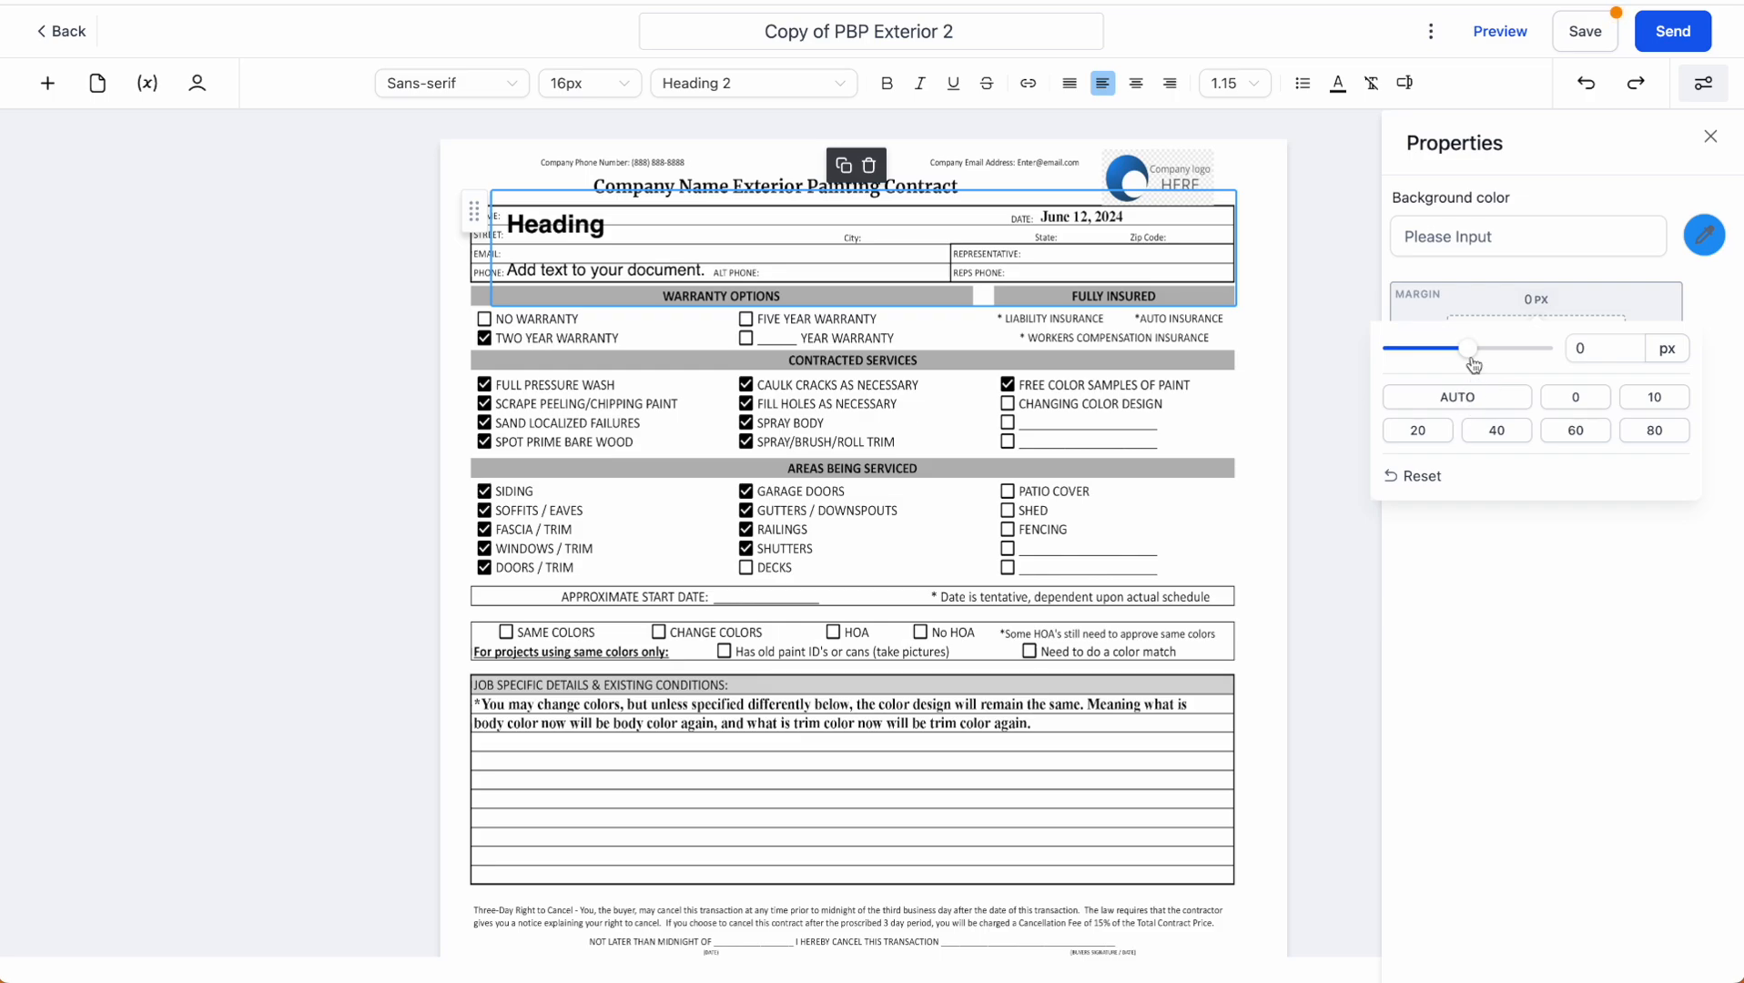
{"action": "left_click_drag", "start_coordinate": [1472, 360], "coordinate": [1453, 355]}
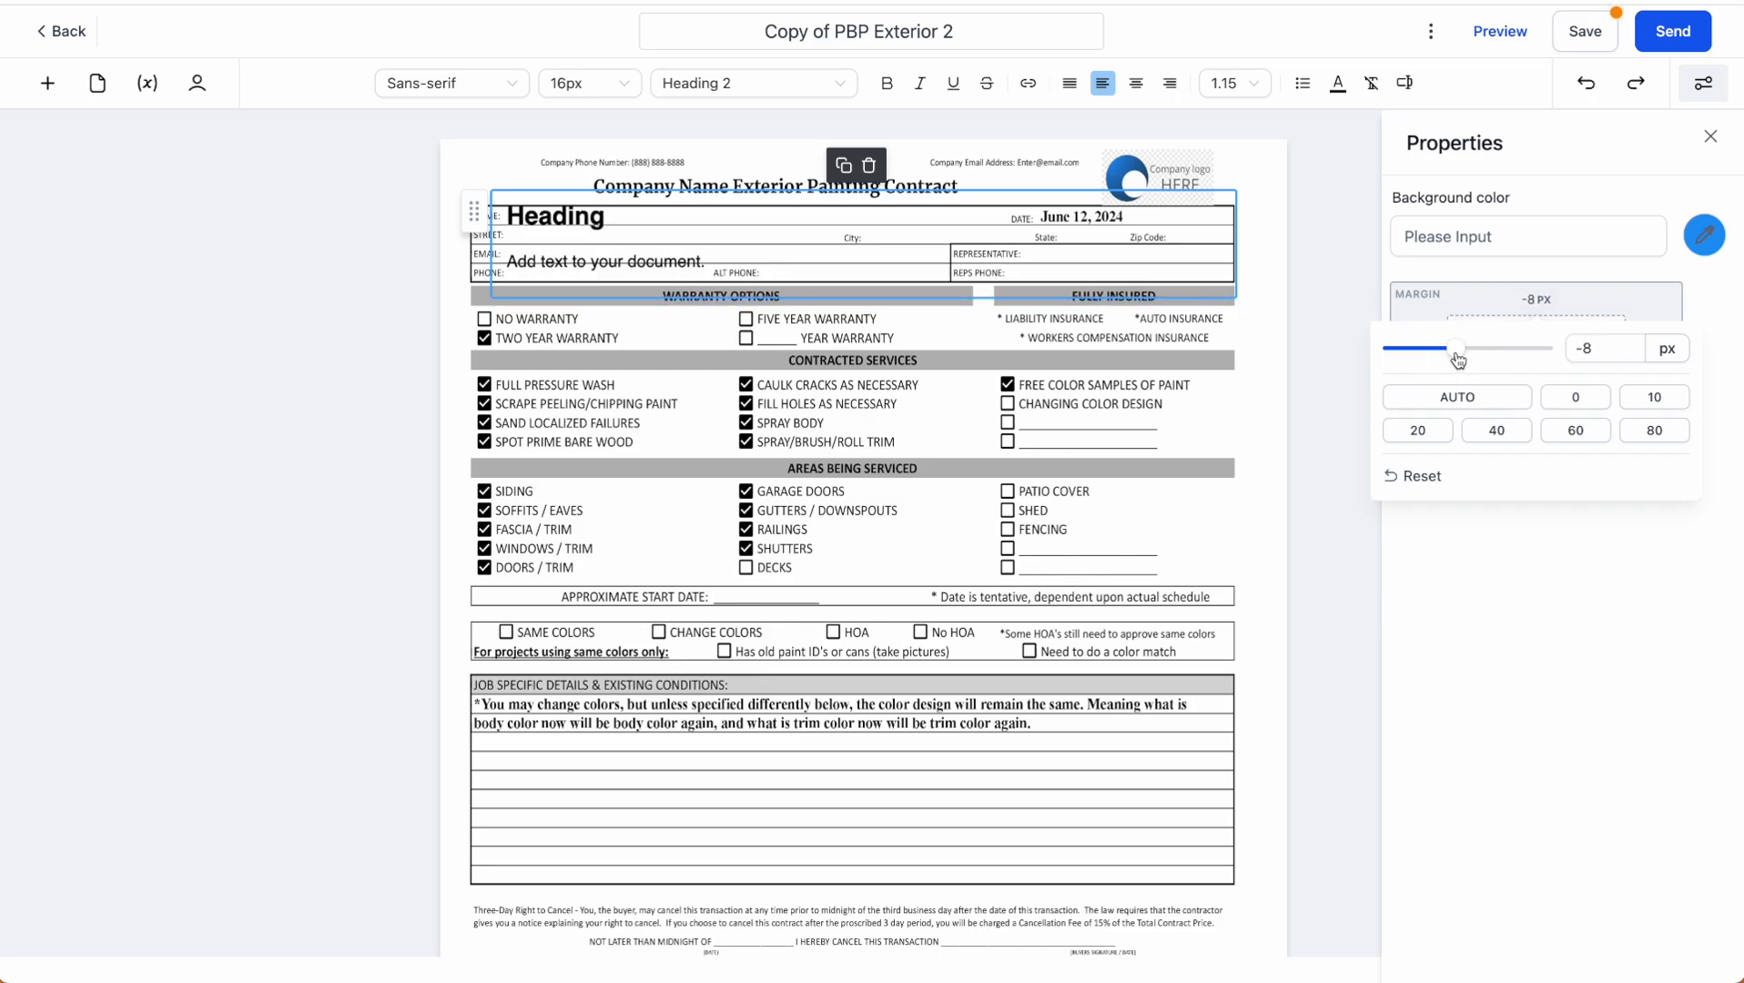
- Set the font size of the text block's heading to 13px
{"action": "left_click", "coordinate": [608, 213]}
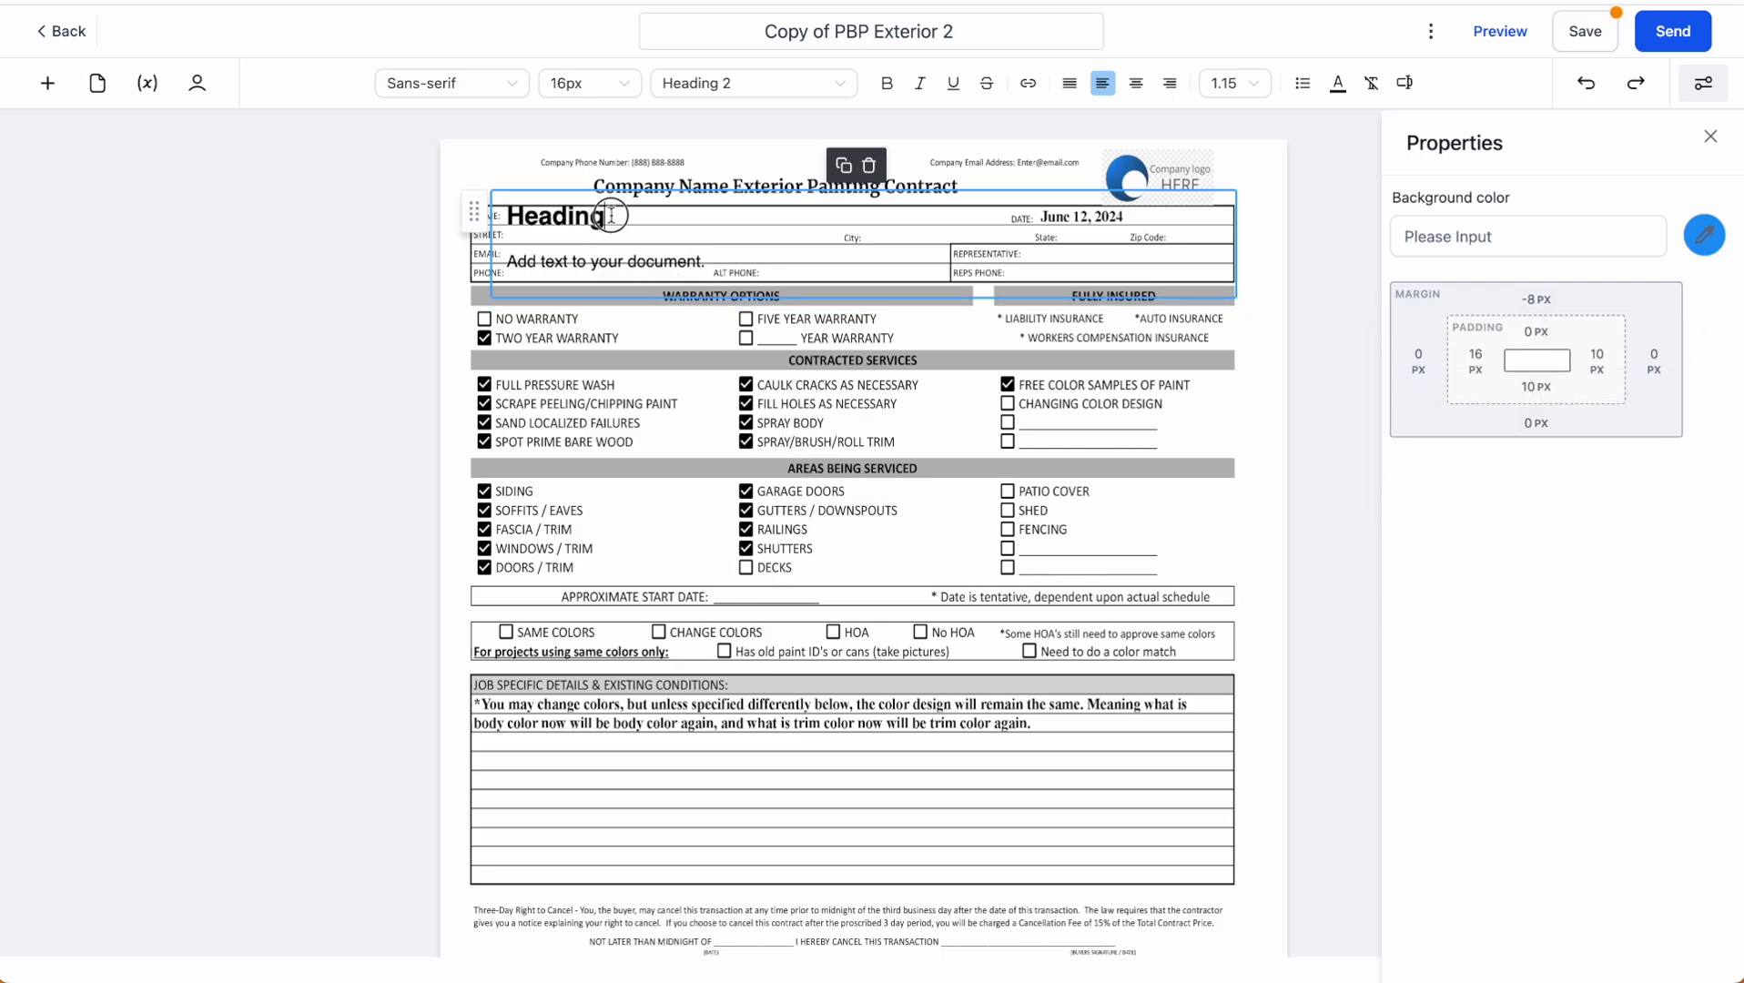
{"action": "left_click_drag", "start_coordinate": [617, 216], "coordinate": [465, 226]}
{"action": "left_click", "coordinate": [568, 84]}
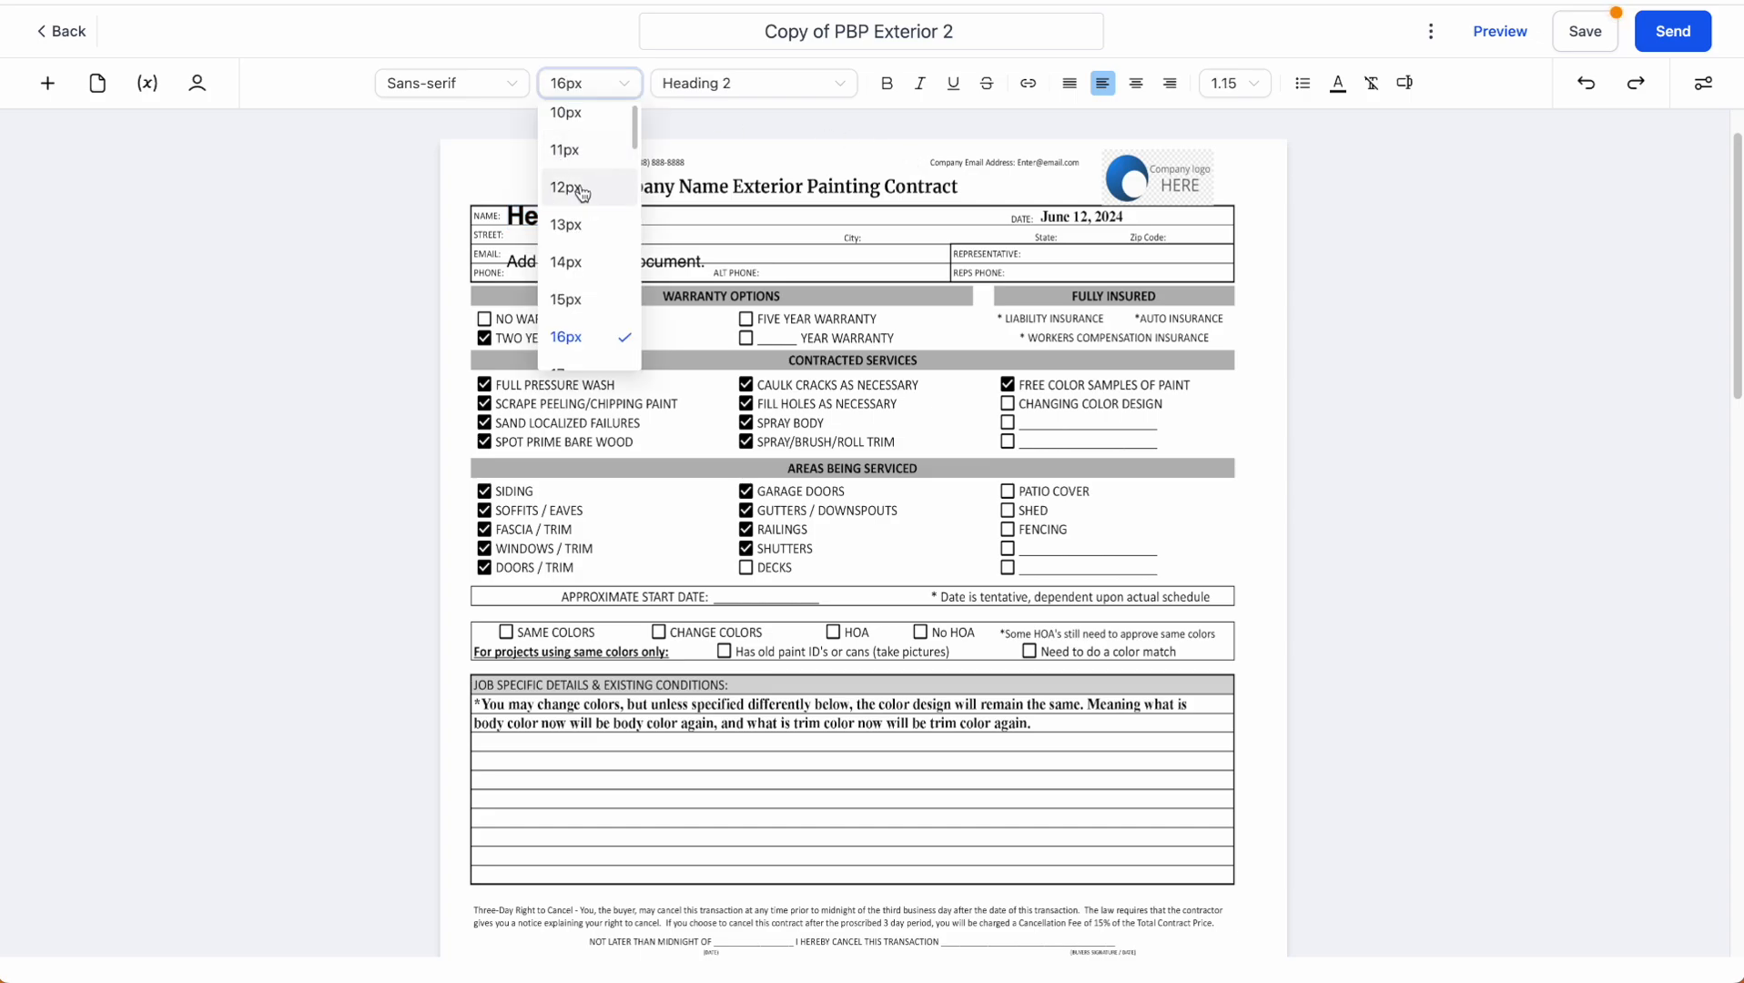
{"action": "left_click", "coordinate": [566, 183]}
{"action": "left_click", "coordinate": [583, 83]}
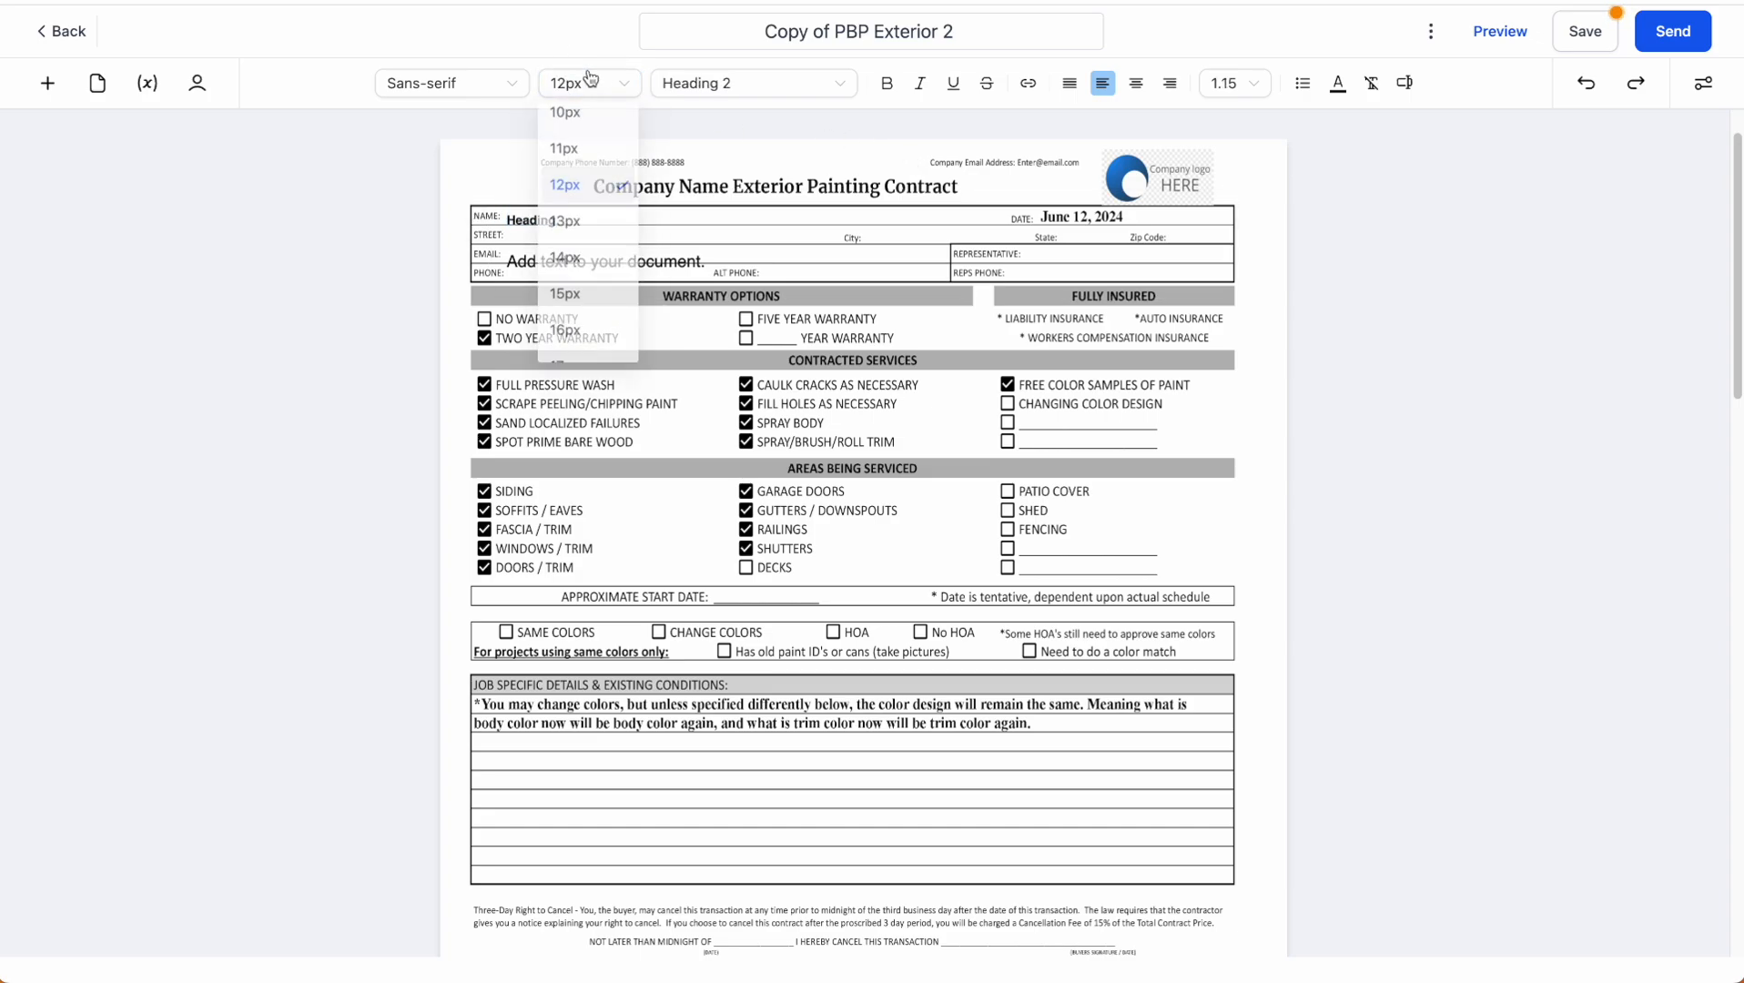
{"action": "left_click", "coordinate": [628, 223]}
- Replace the heading with the contact's name as a dynamic value, and check the primary client among the recipients
{"action": "left_click", "coordinate": [1410, 84]}
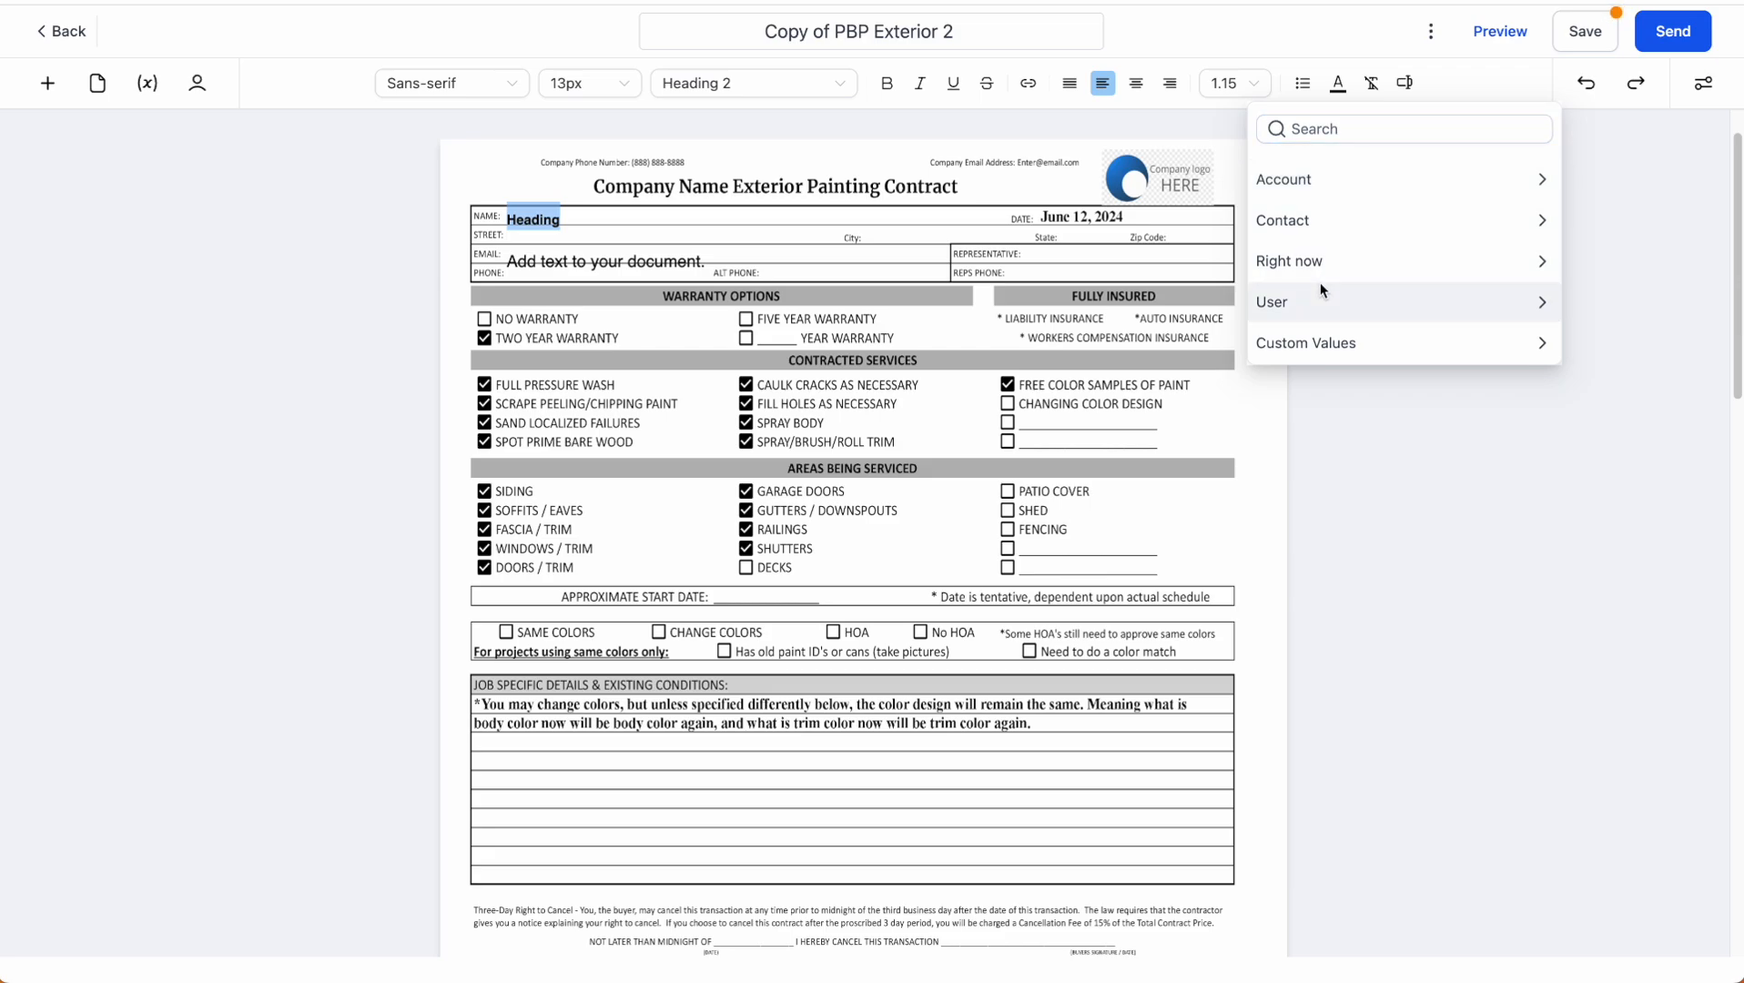
{"action": "left_click", "coordinate": [1318, 224]}
{"action": "left_click", "coordinate": [1318, 228]}
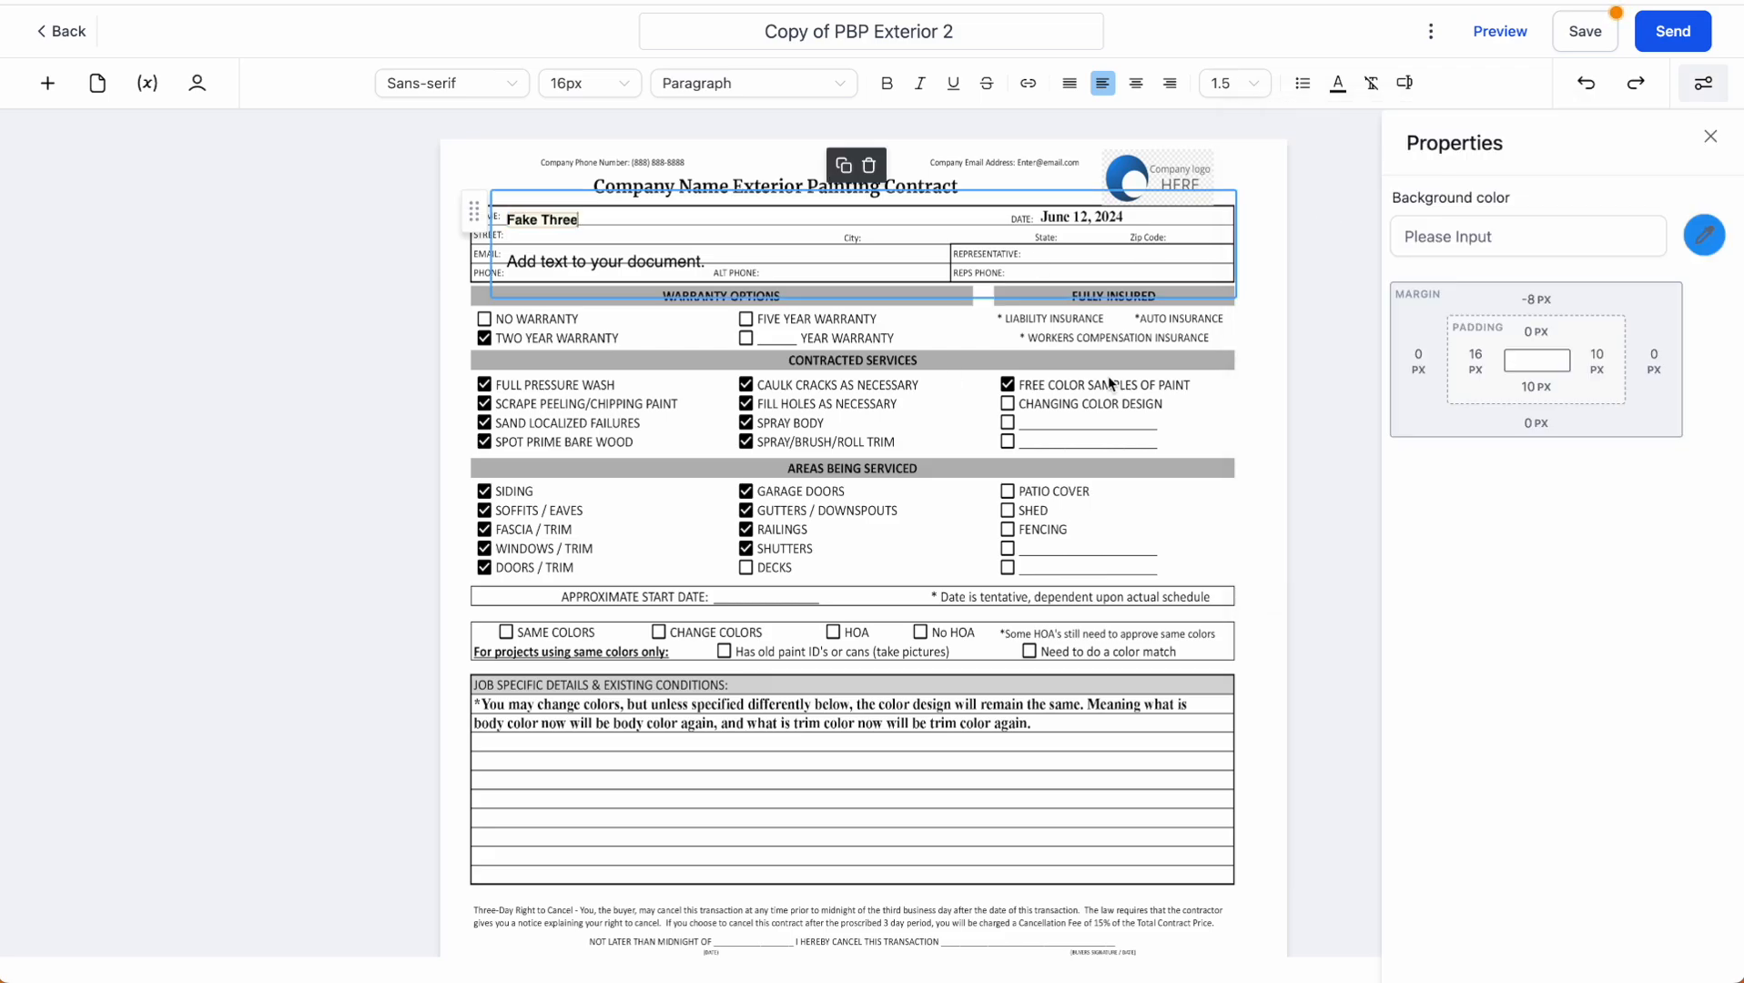
{"action": "left_click", "coordinate": [602, 149]}
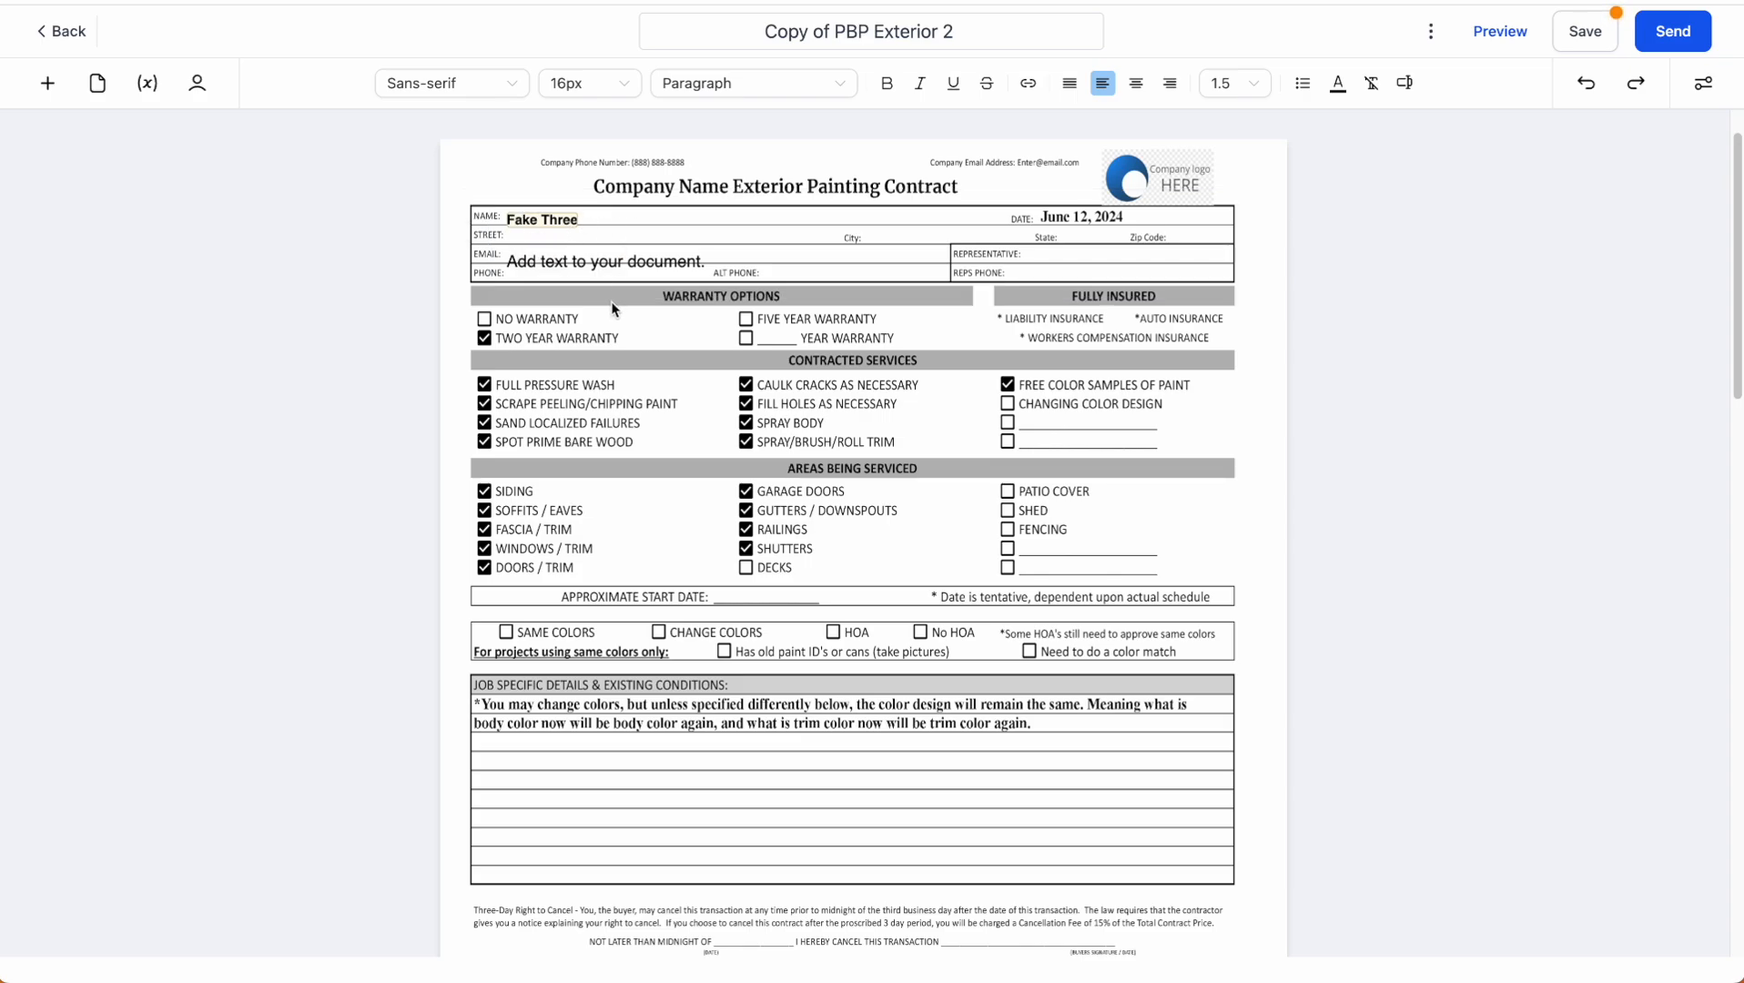
{"action": "left_click", "coordinate": [196, 83]}
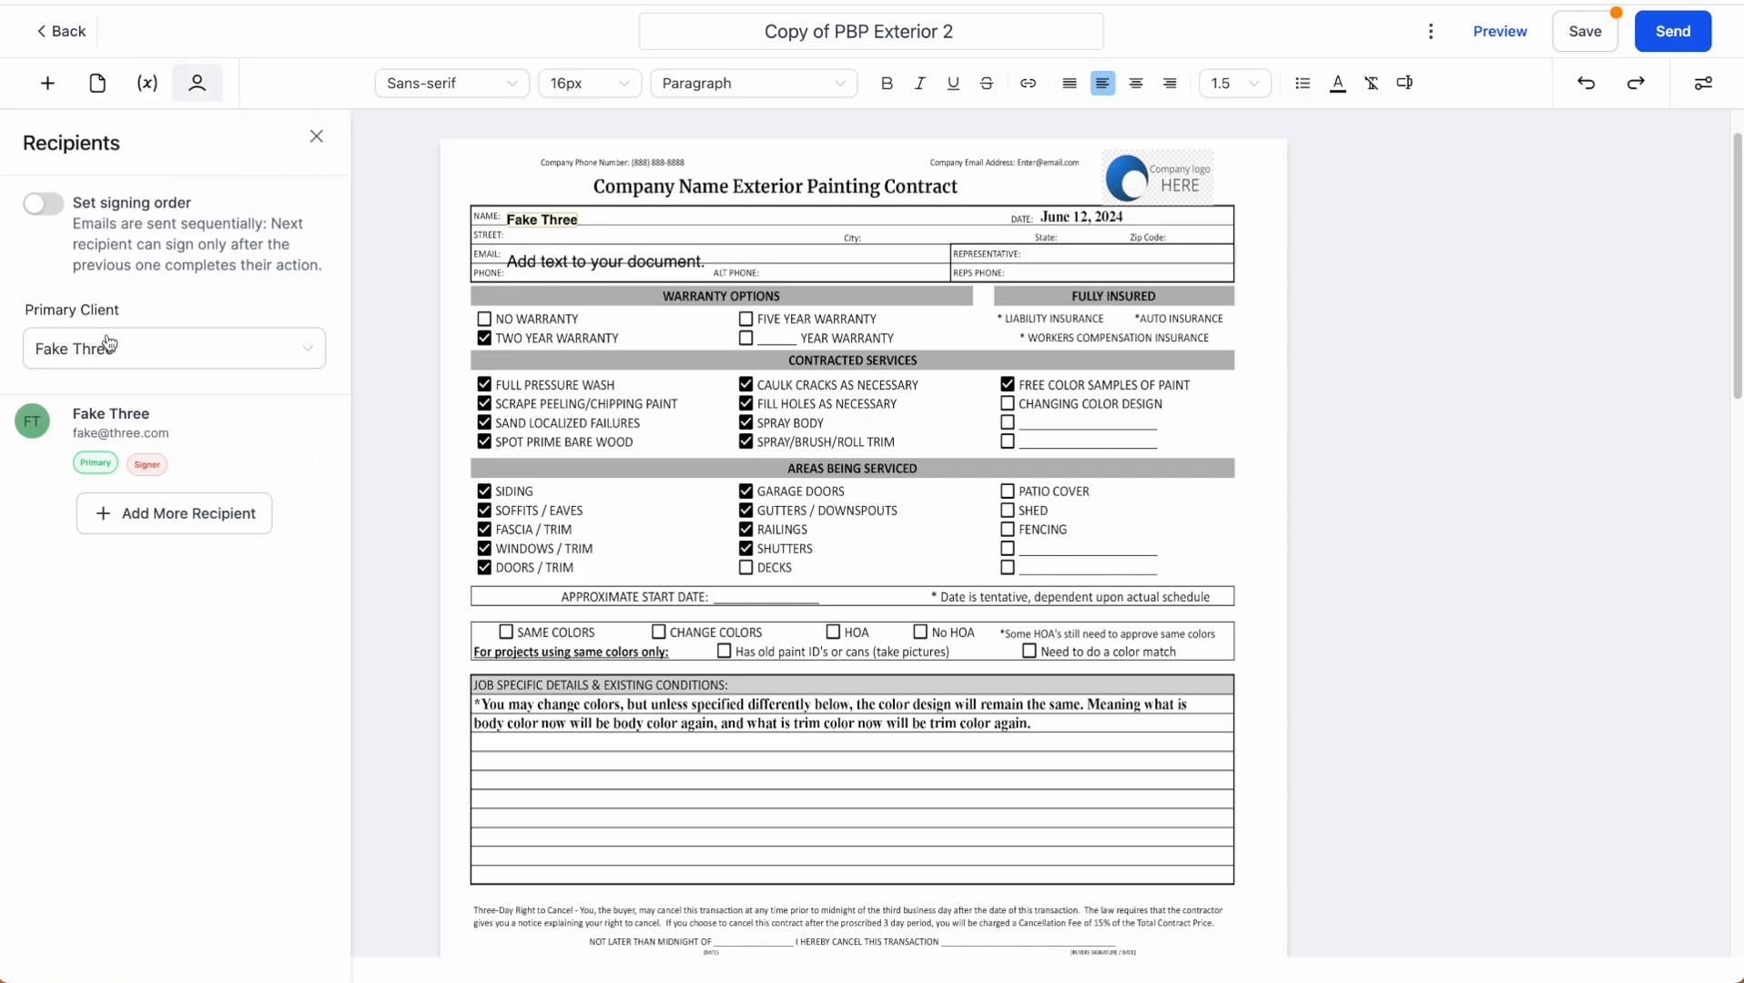
{"action": "left_click", "coordinate": [648, 160]}
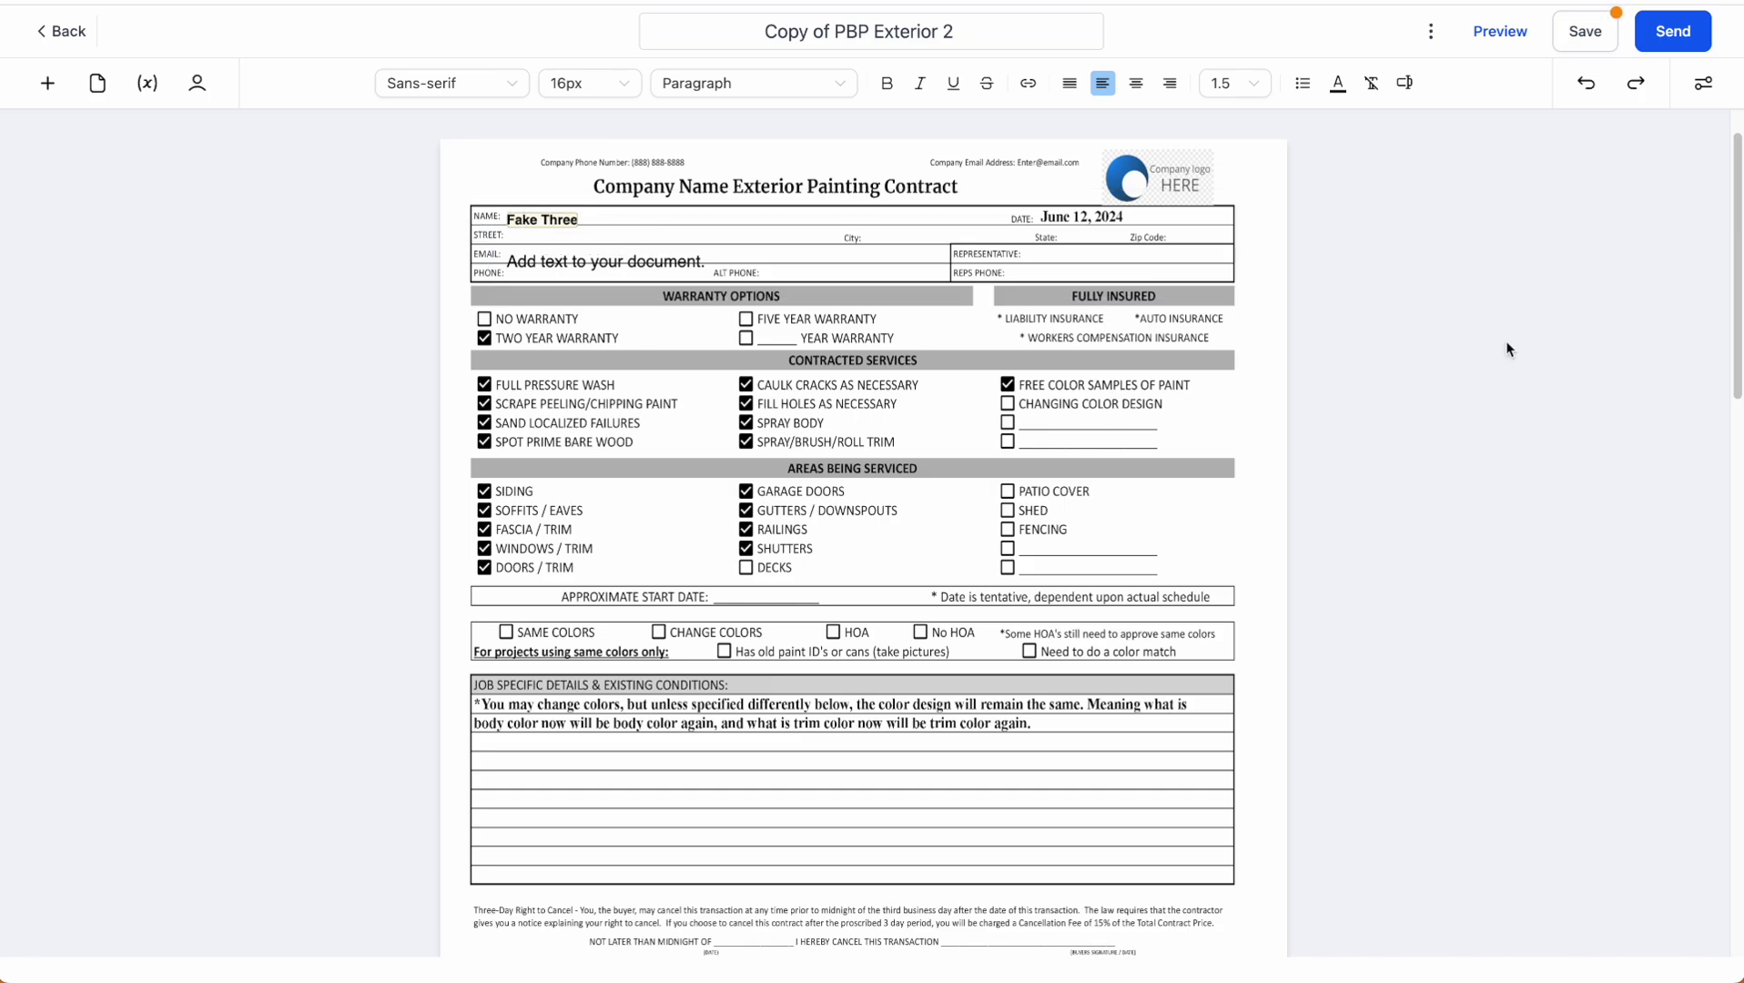
- Generate a share link for the contract and copy the recipient's individual link
{"action": "scroll", "coordinate": [1456, 364], "scroll_direction": "down", "scroll_amount": 5}
{"action": "scroll", "coordinate": [1436, 363], "scroll_direction": "up", "scroll_amount": 5}
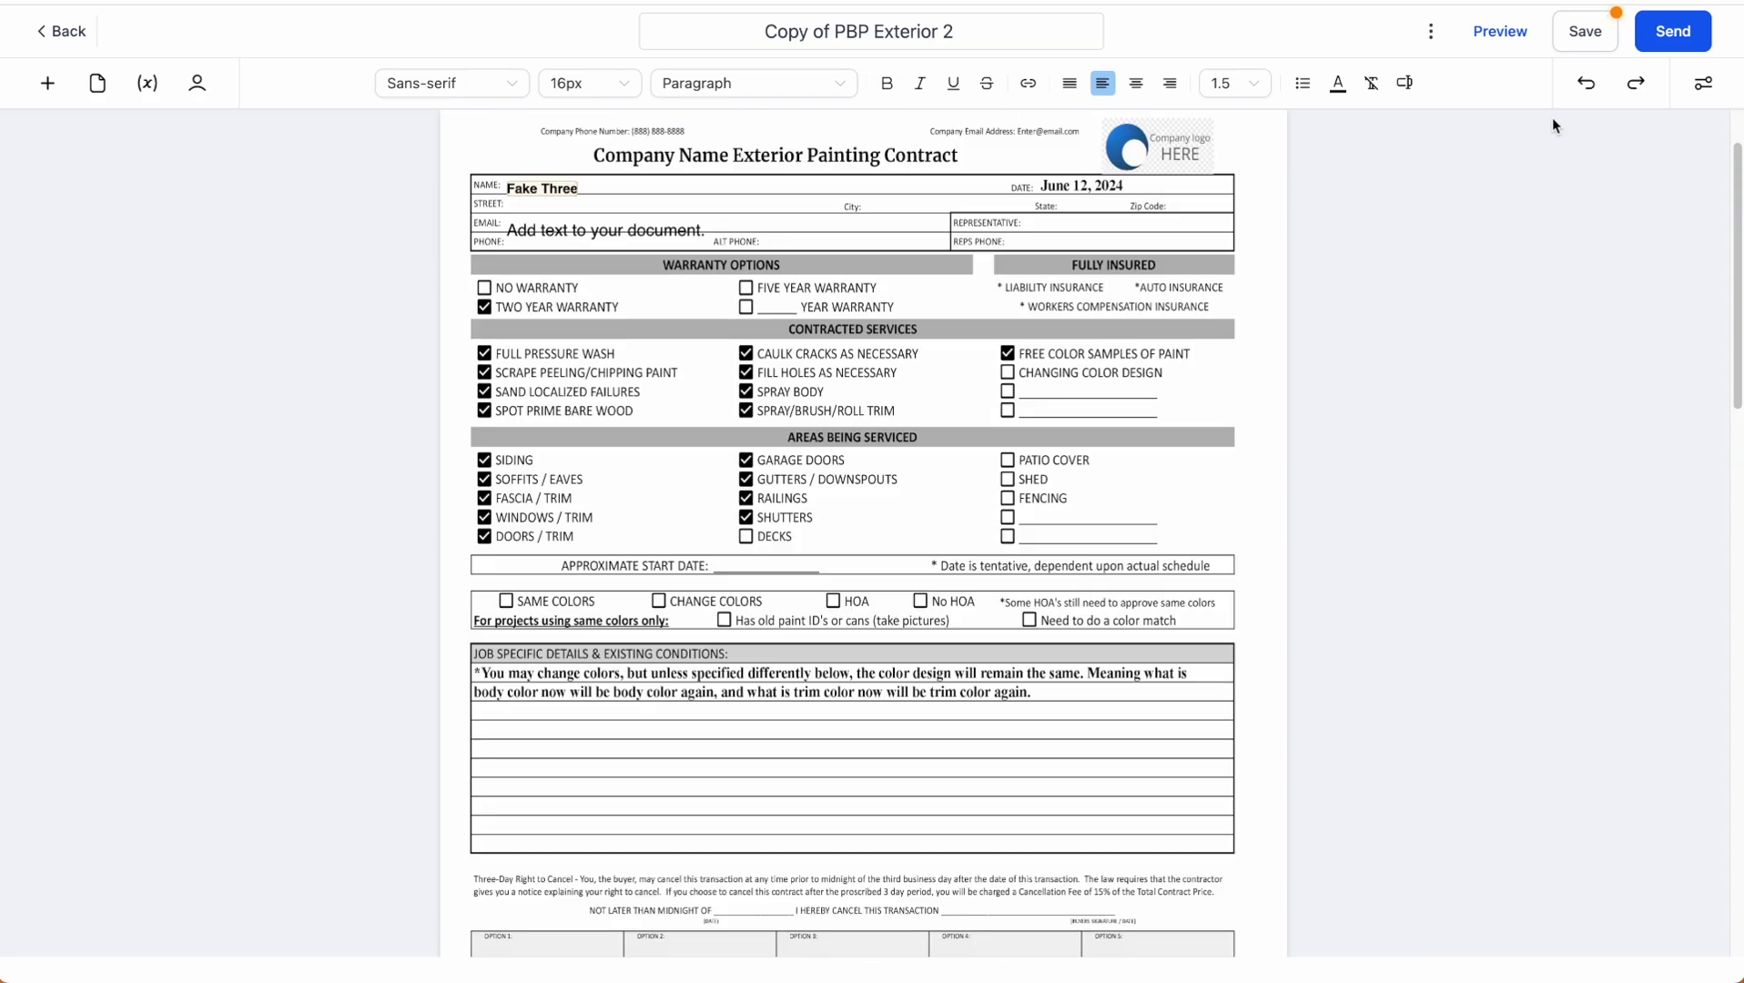
{"action": "left_click", "coordinate": [1702, 40]}
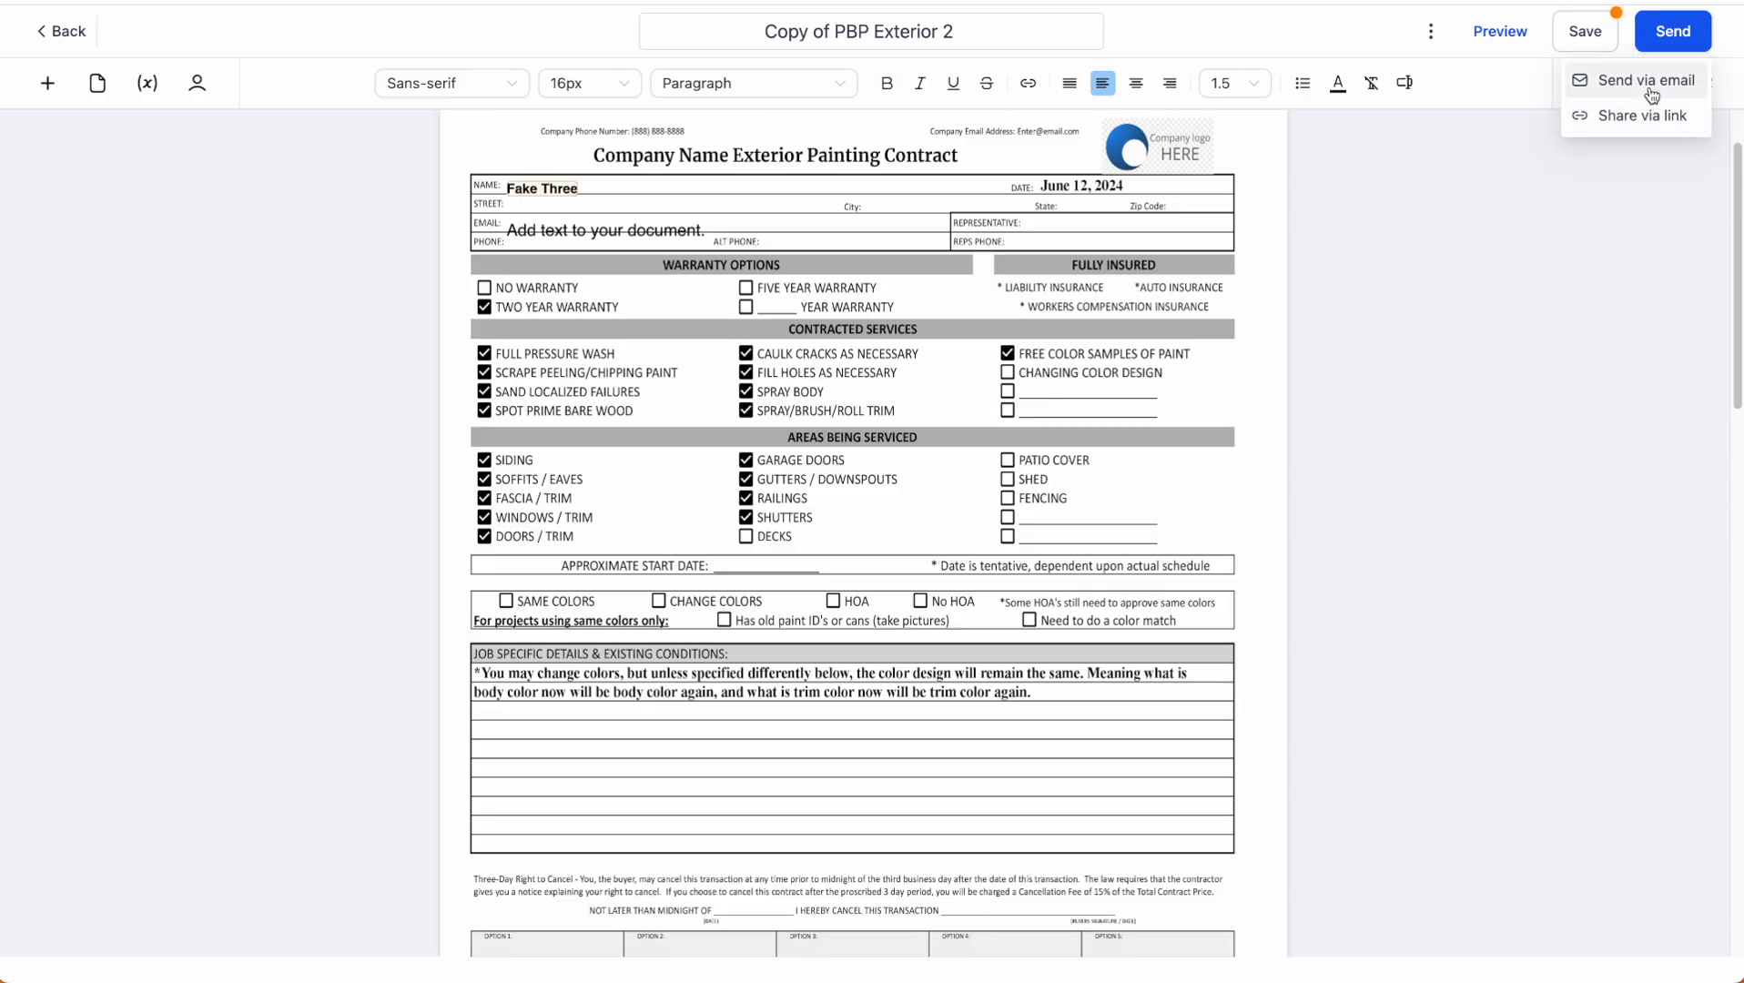
{"action": "left_click", "coordinate": [1658, 116]}
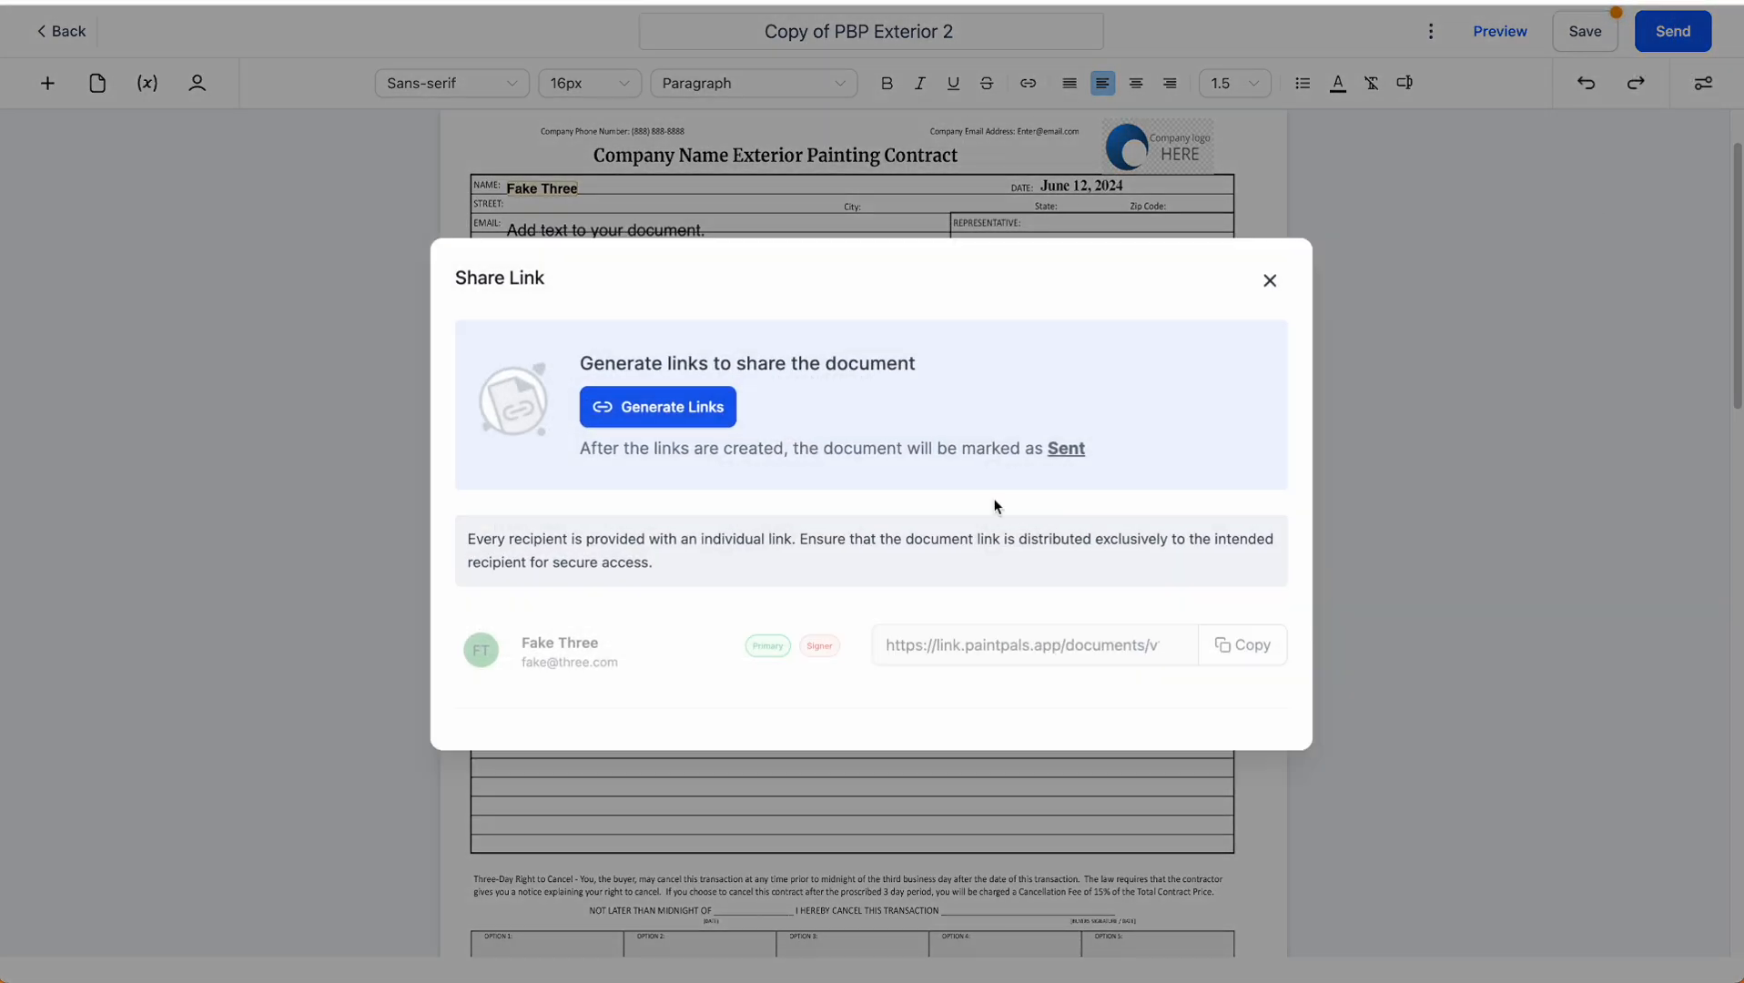
{"action": "left_click", "coordinate": [692, 407]}
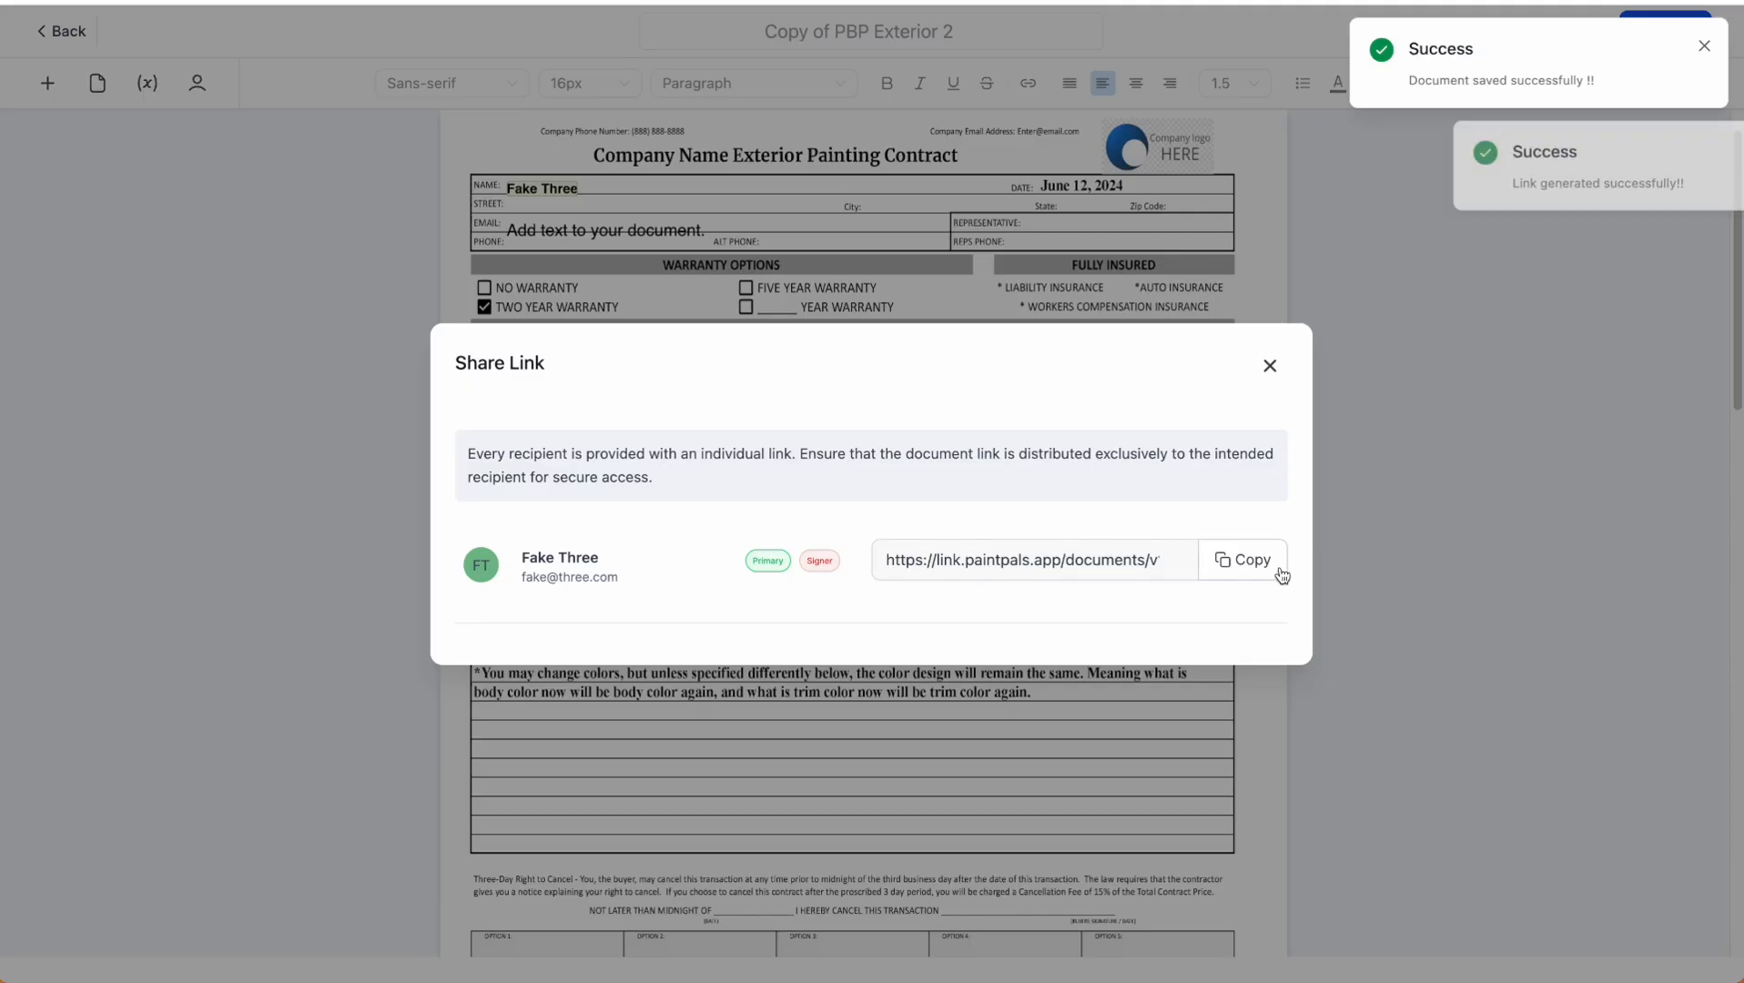
{"action": "left_click", "coordinate": [1252, 566]}
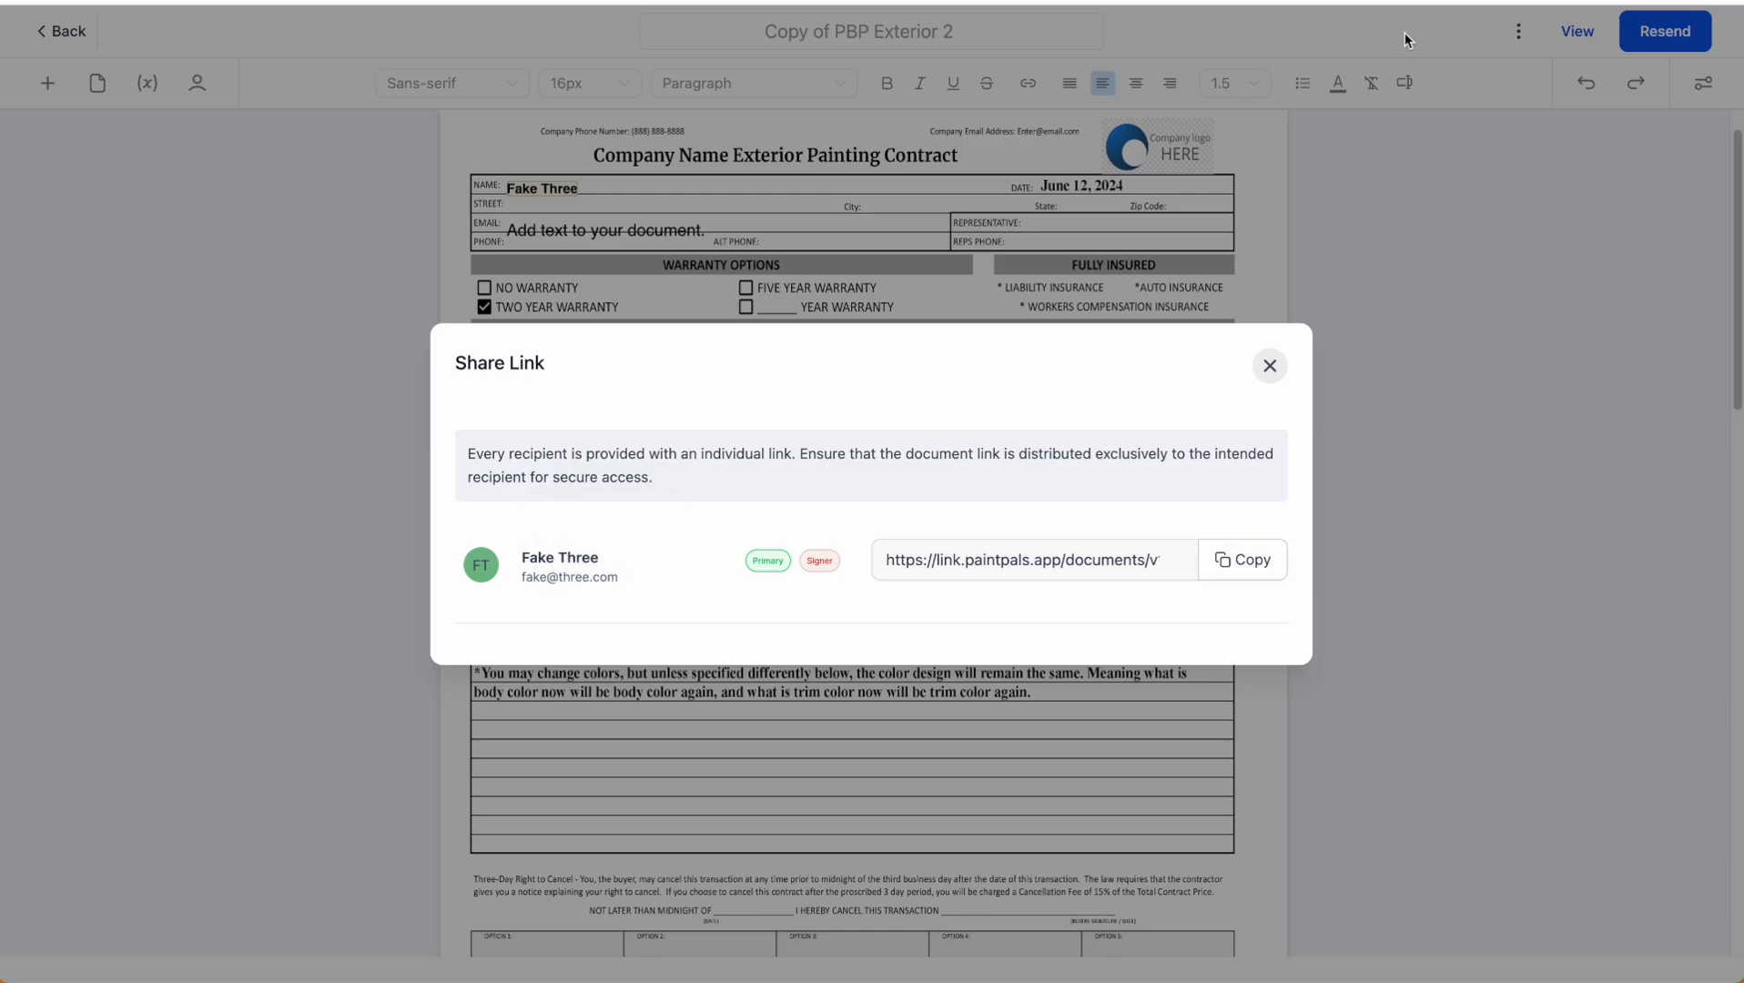
- Open the copied contract link in a new browser tab and start filling out its signature field
{"action": "key", "text": "super+t"}
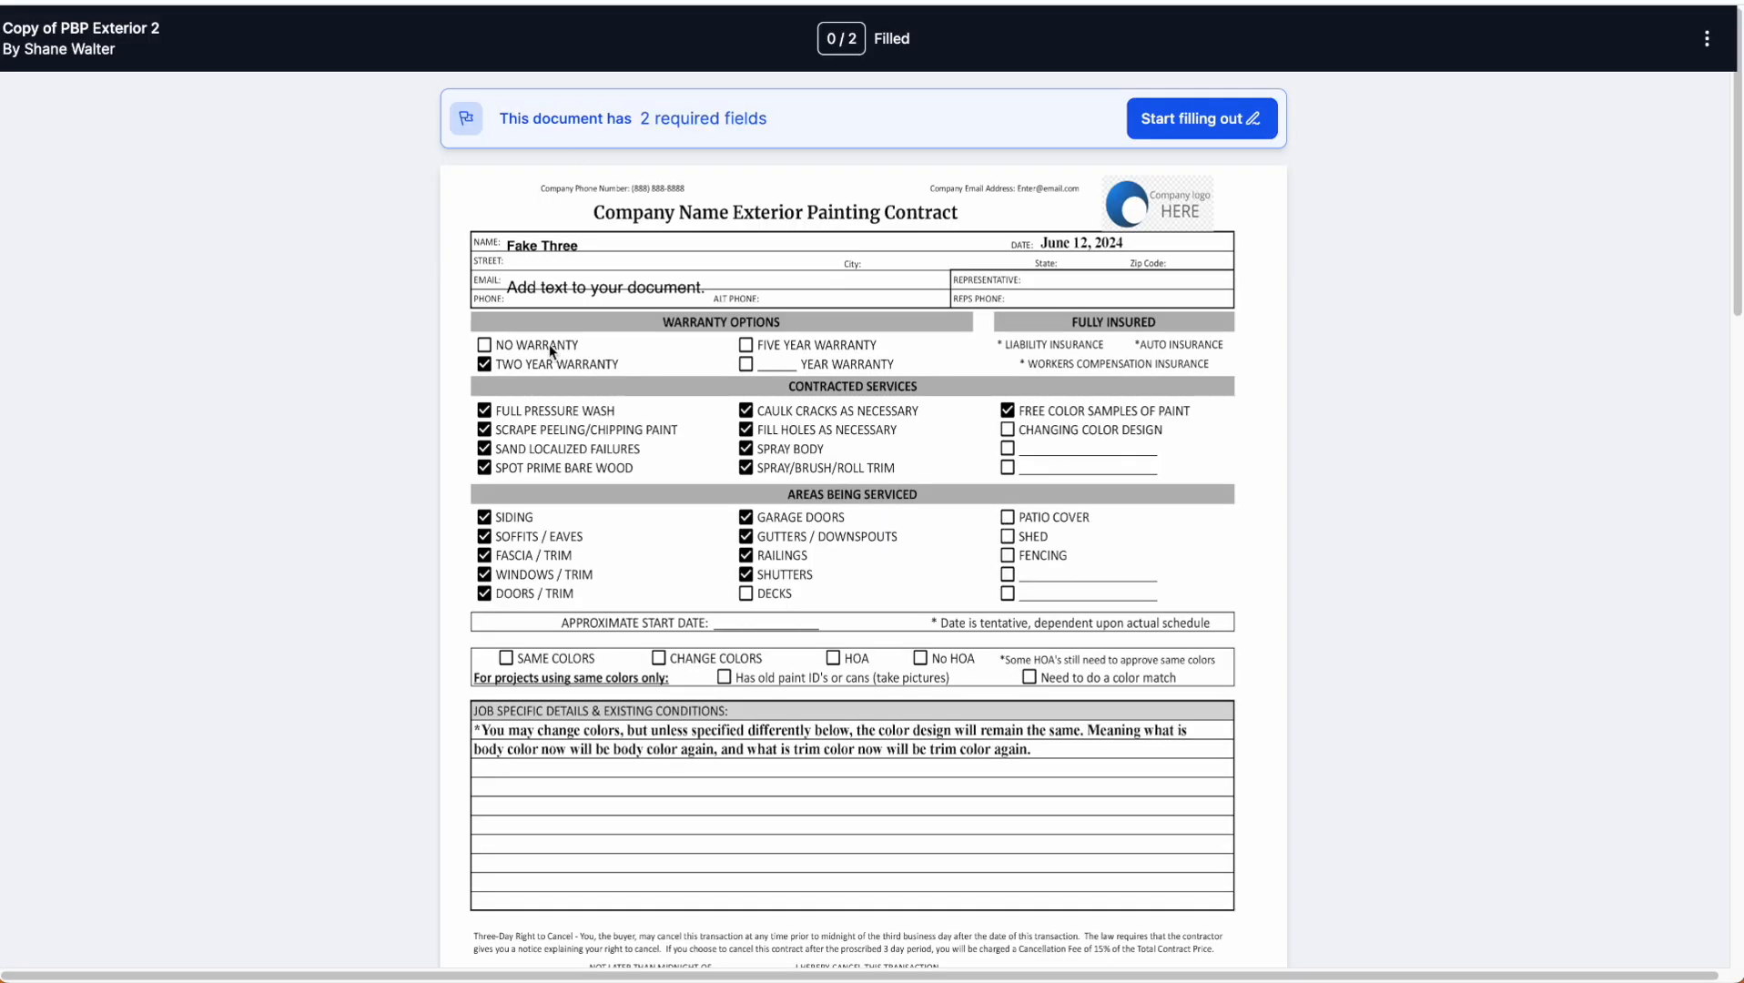
{"action": "left_click", "coordinate": [1166, 109]}
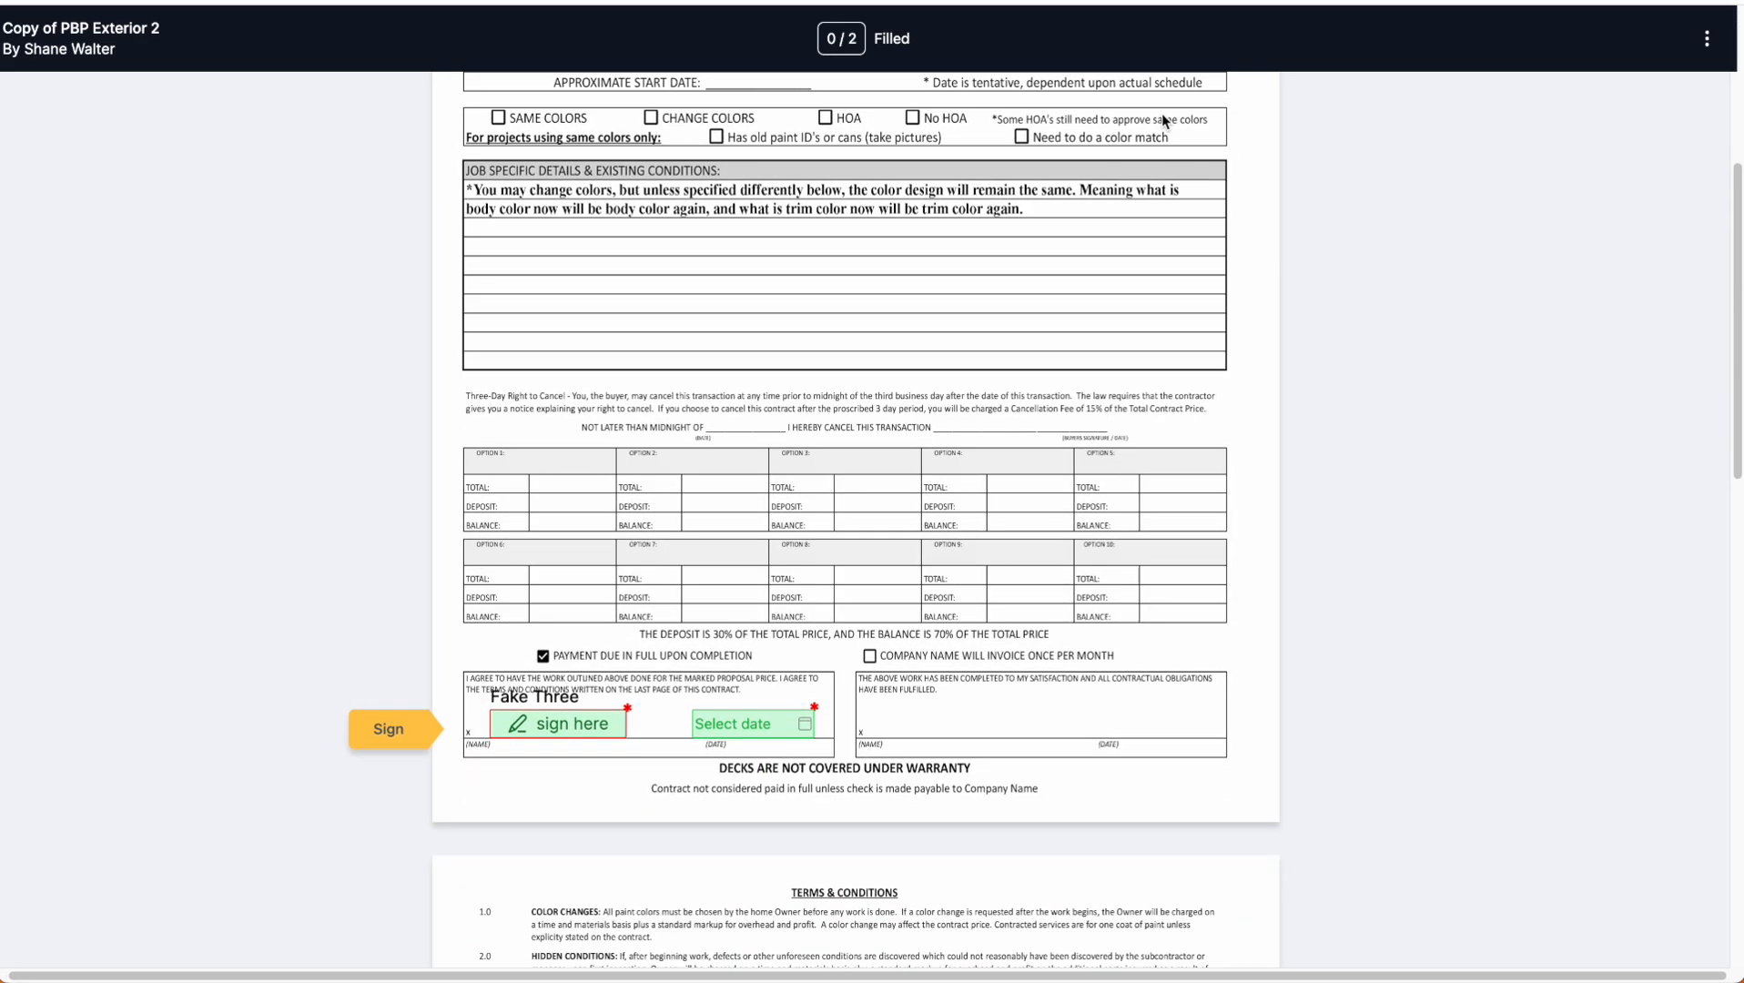
{"action": "left_click", "coordinate": [572, 726]}
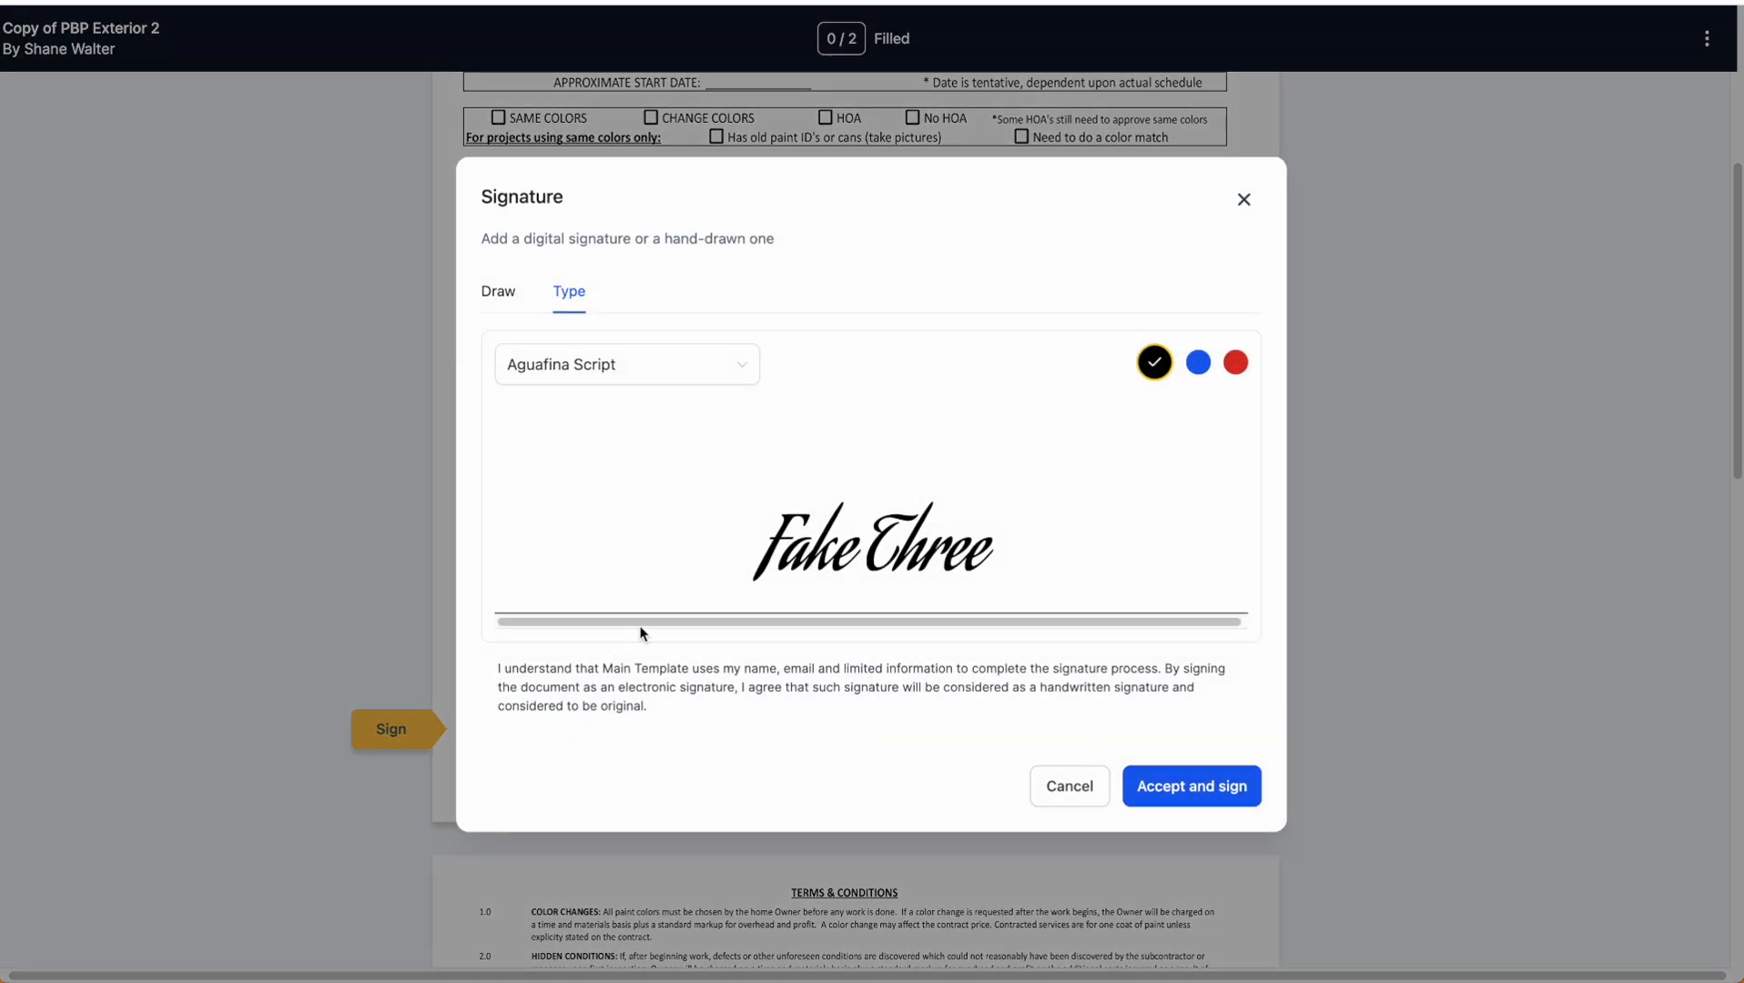
- Sign the contract with a typed signature in black Style Script
{"action": "left_click", "coordinate": [498, 291]}
{"action": "left_click", "coordinate": [569, 291]}
{"action": "left_click", "coordinate": [610, 364]}
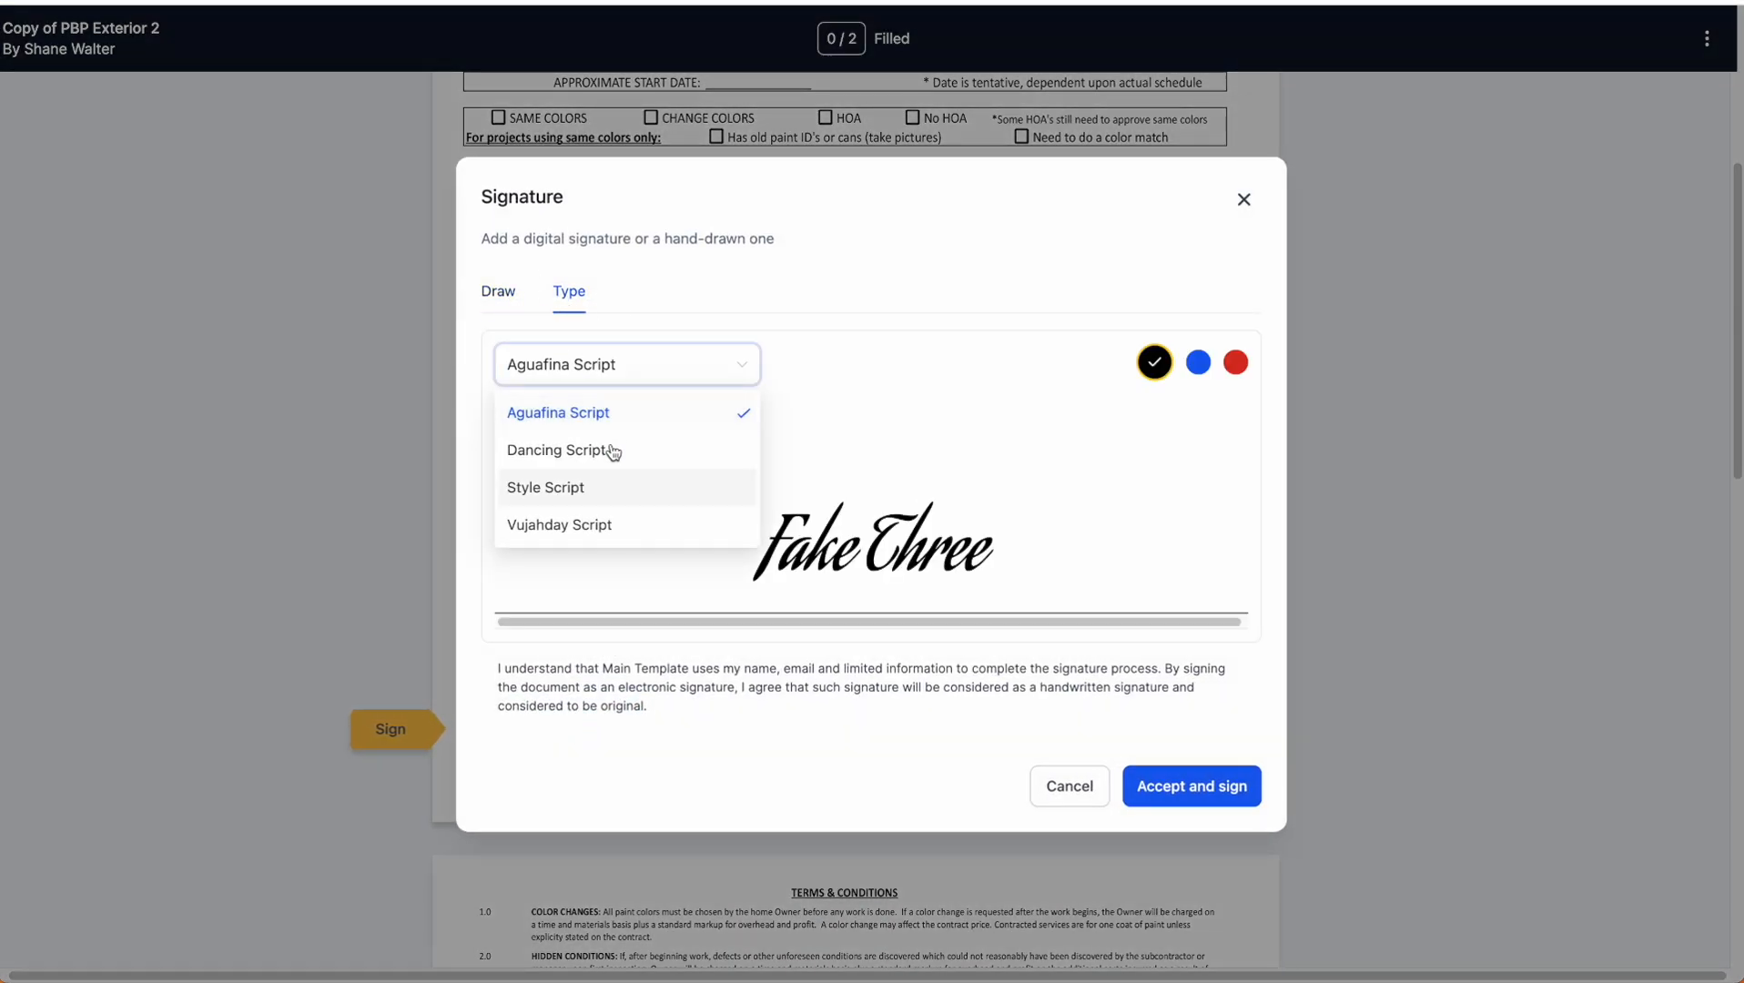
{"action": "left_click", "coordinate": [609, 488]}
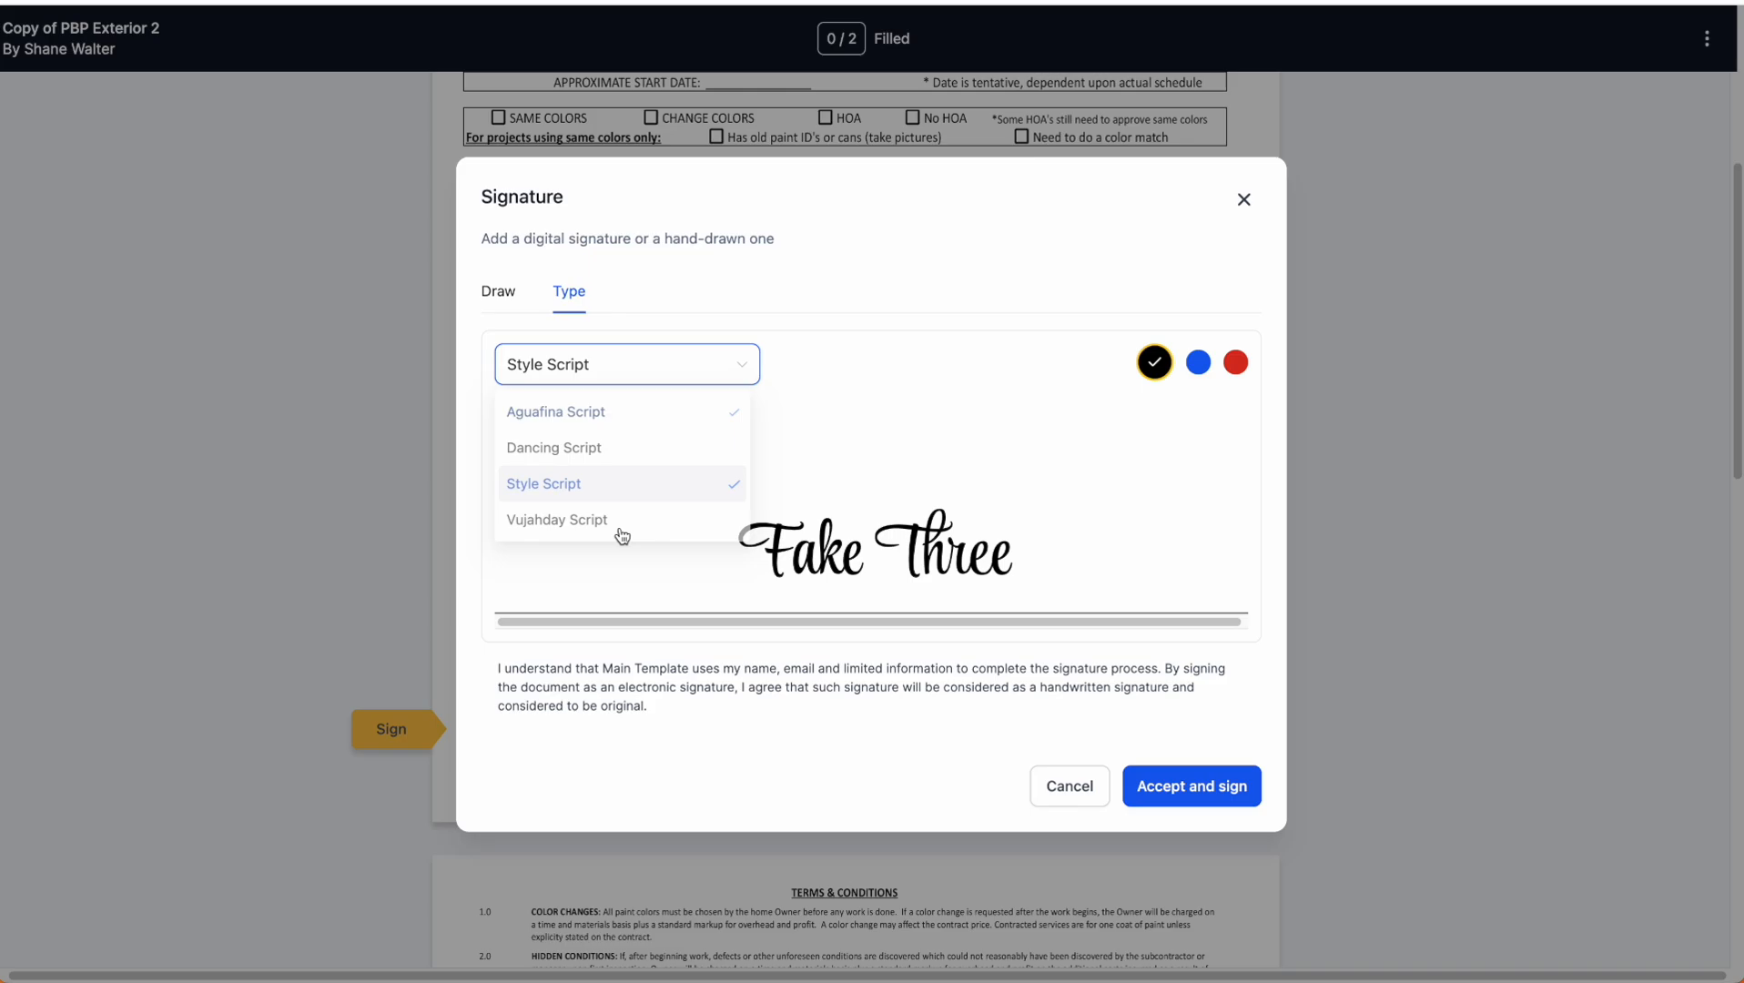
{"action": "left_click", "coordinate": [1198, 363]}
{"action": "left_click", "coordinate": [1154, 362]}
{"action": "left_click", "coordinate": [1163, 785]}
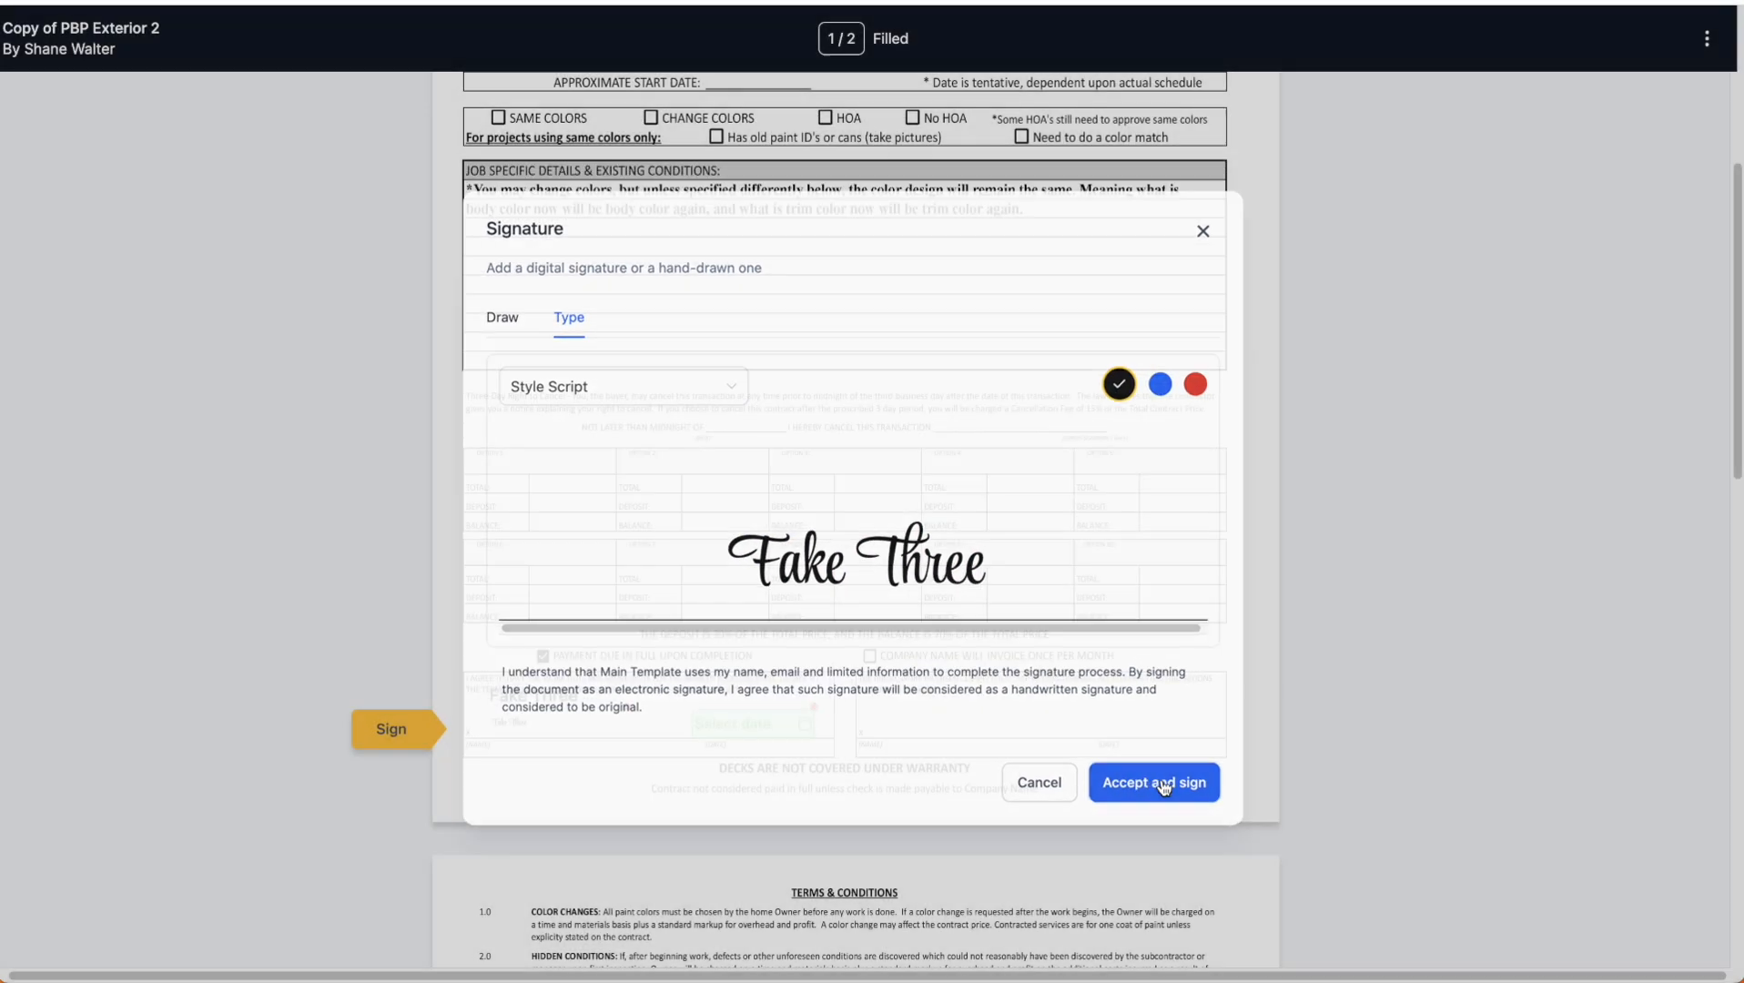
- Fill in the date field beside the signature with the current date
{"action": "left_click", "coordinate": [730, 721]}
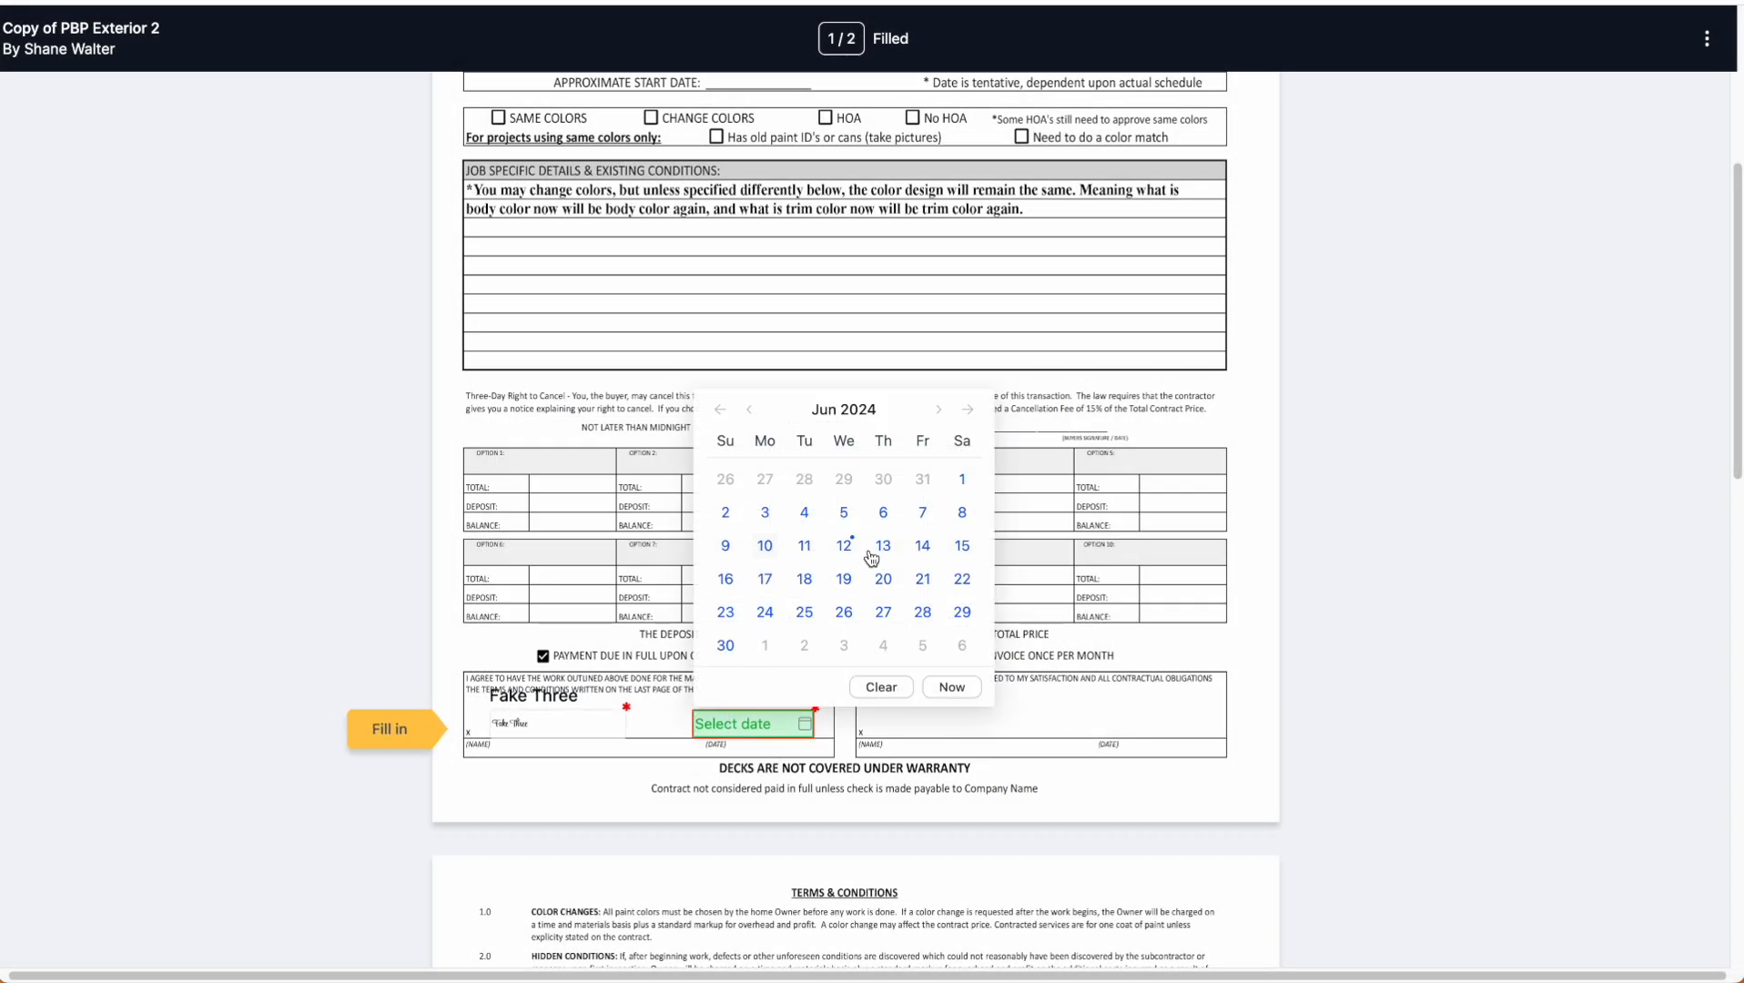
{"action": "left_click", "coordinate": [951, 687]}
{"action": "left_click", "coordinate": [391, 684]}
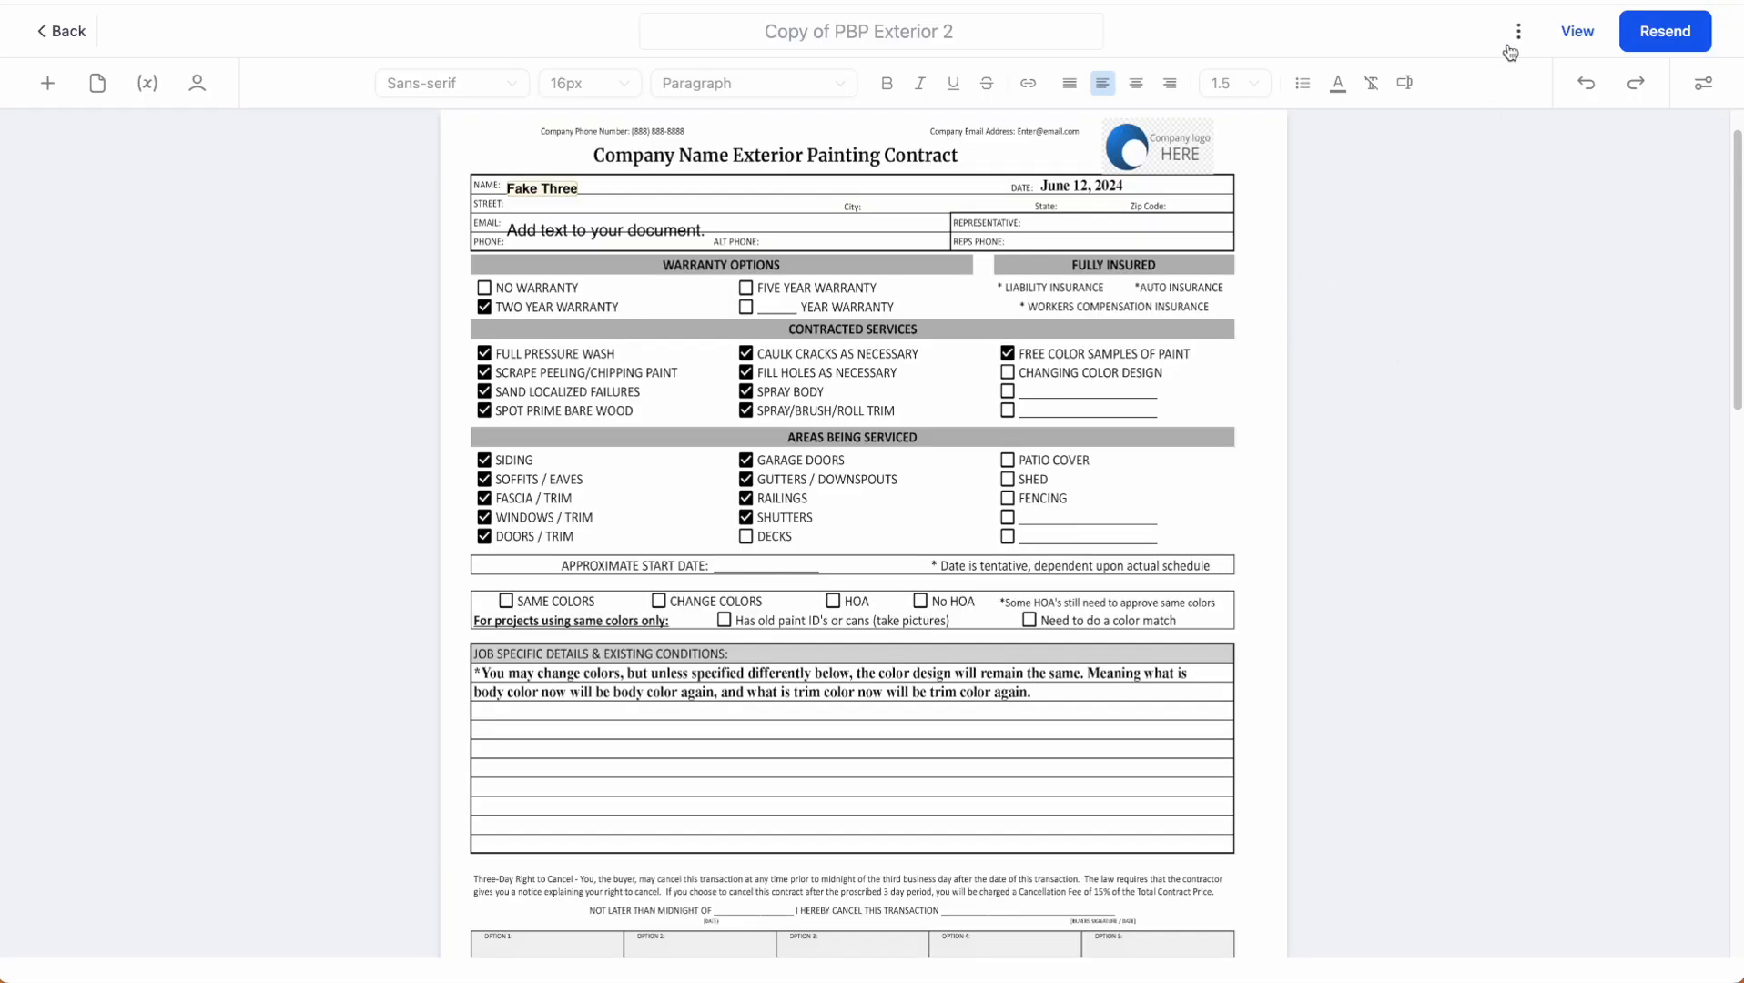
- Convert the sent contract to a template and return to the list of all documents and contracts
{"action": "left_click", "coordinate": [1518, 33]}
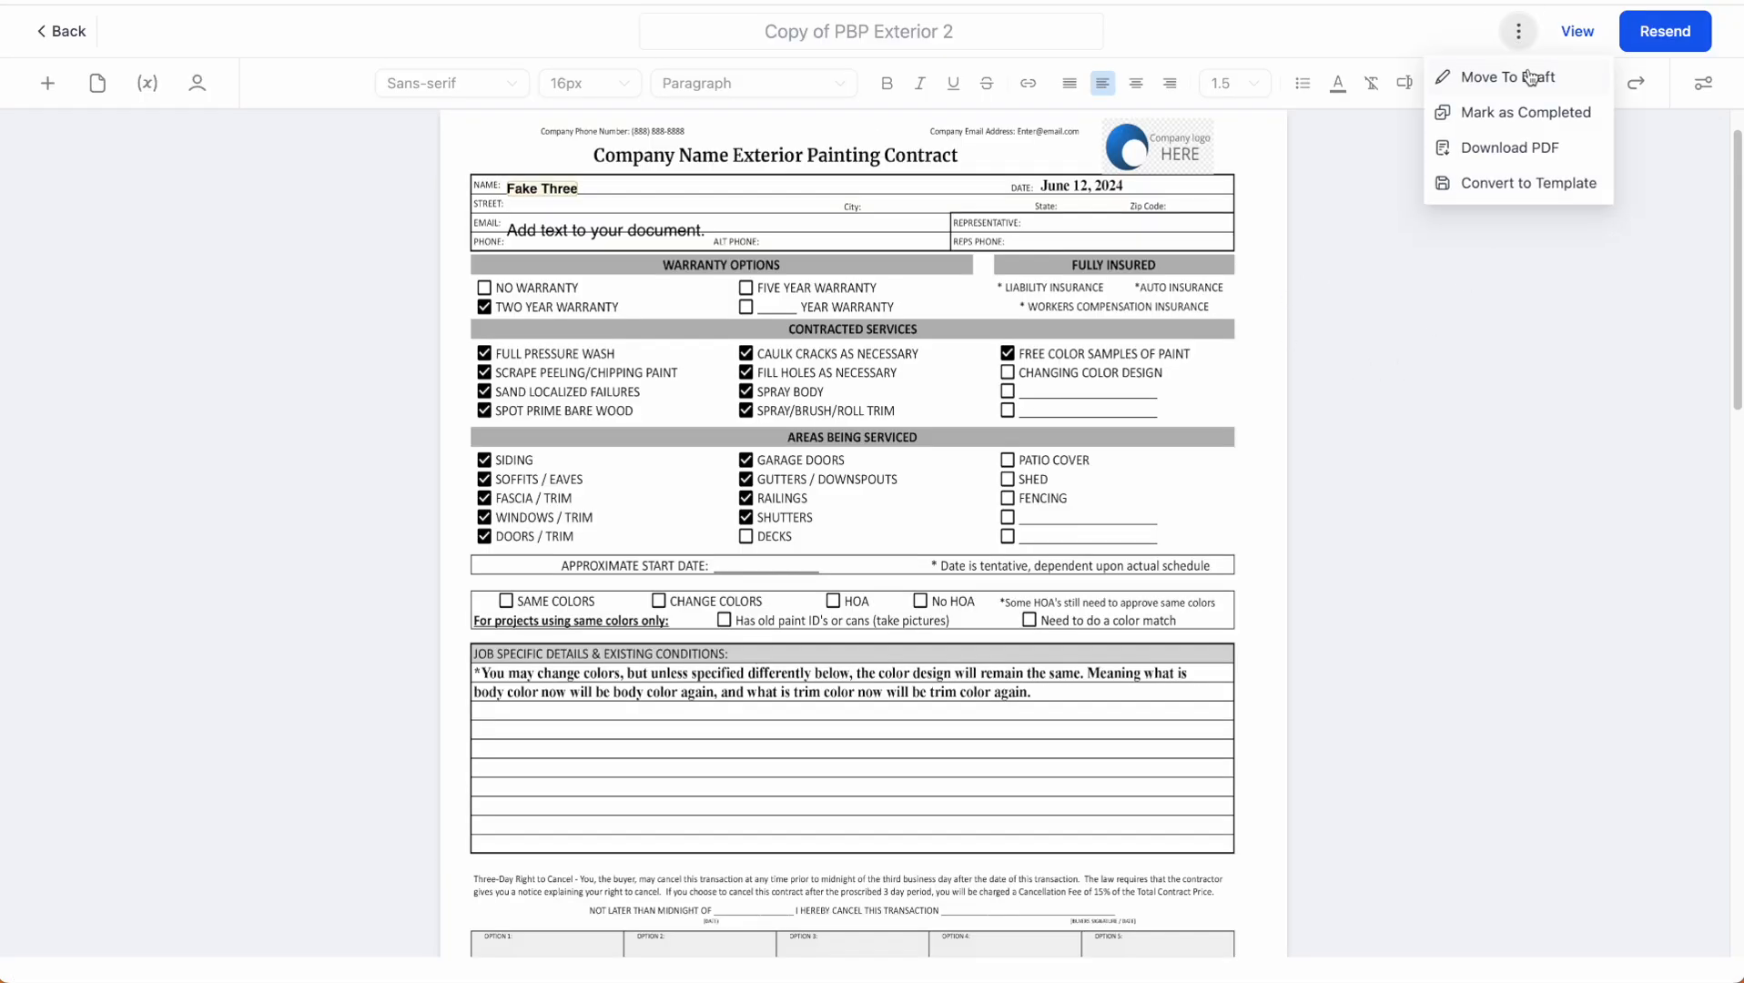
{"action": "left_click", "coordinate": [1510, 180]}
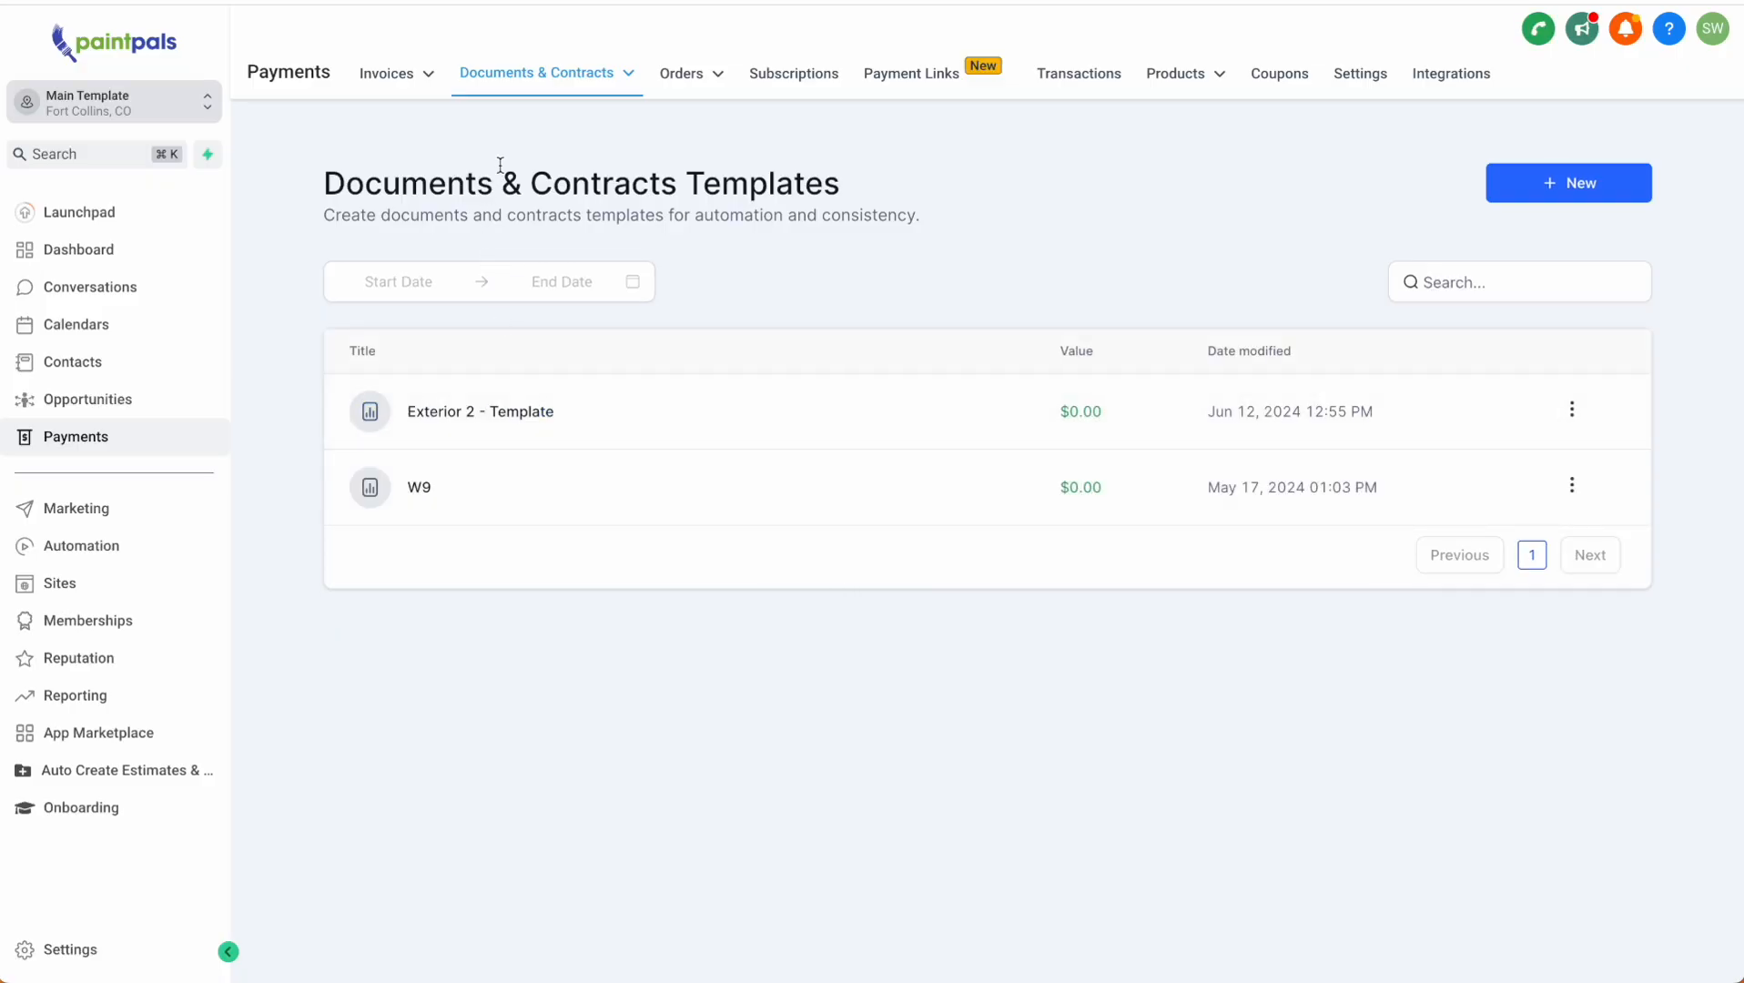
{"action": "mouse_move", "coordinate": [537, 82]}
{"action": "left_click", "coordinate": [520, 113]}
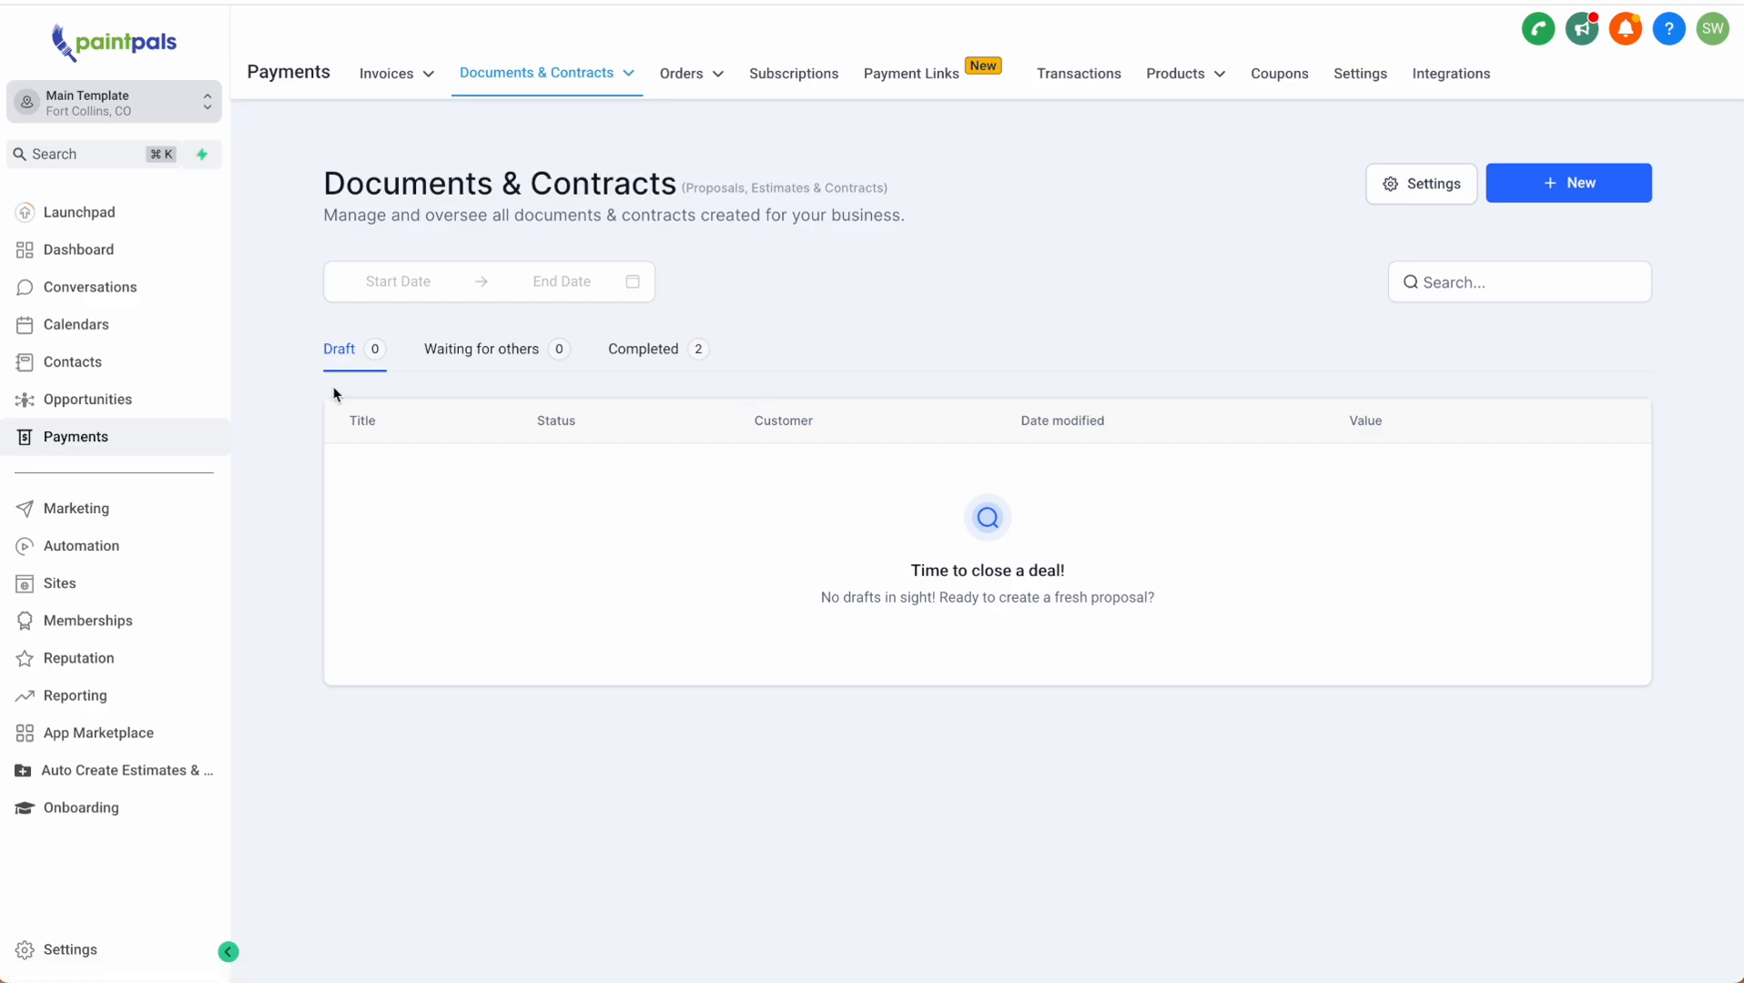
- Check the documents waiting for others and the completed ones, and activate the document search
{"action": "left_click", "coordinate": [470, 349]}
{"action": "left_click", "coordinate": [625, 371]}
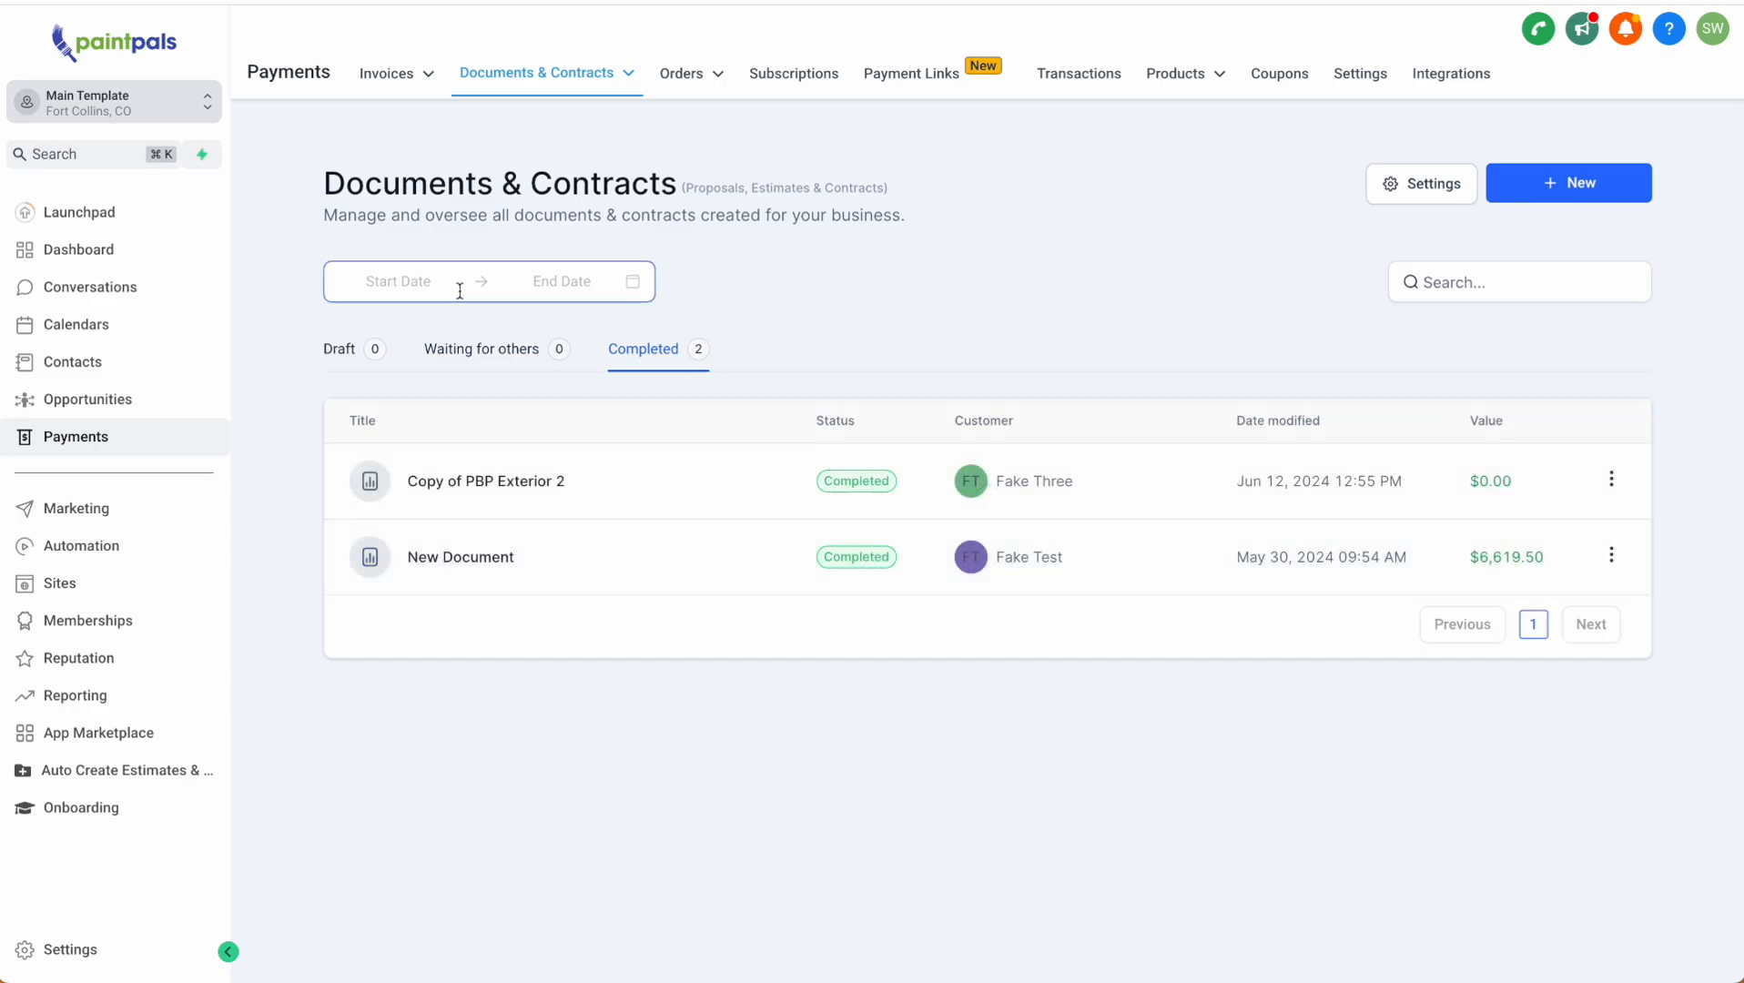
{"action": "left_click", "coordinate": [1446, 290]}
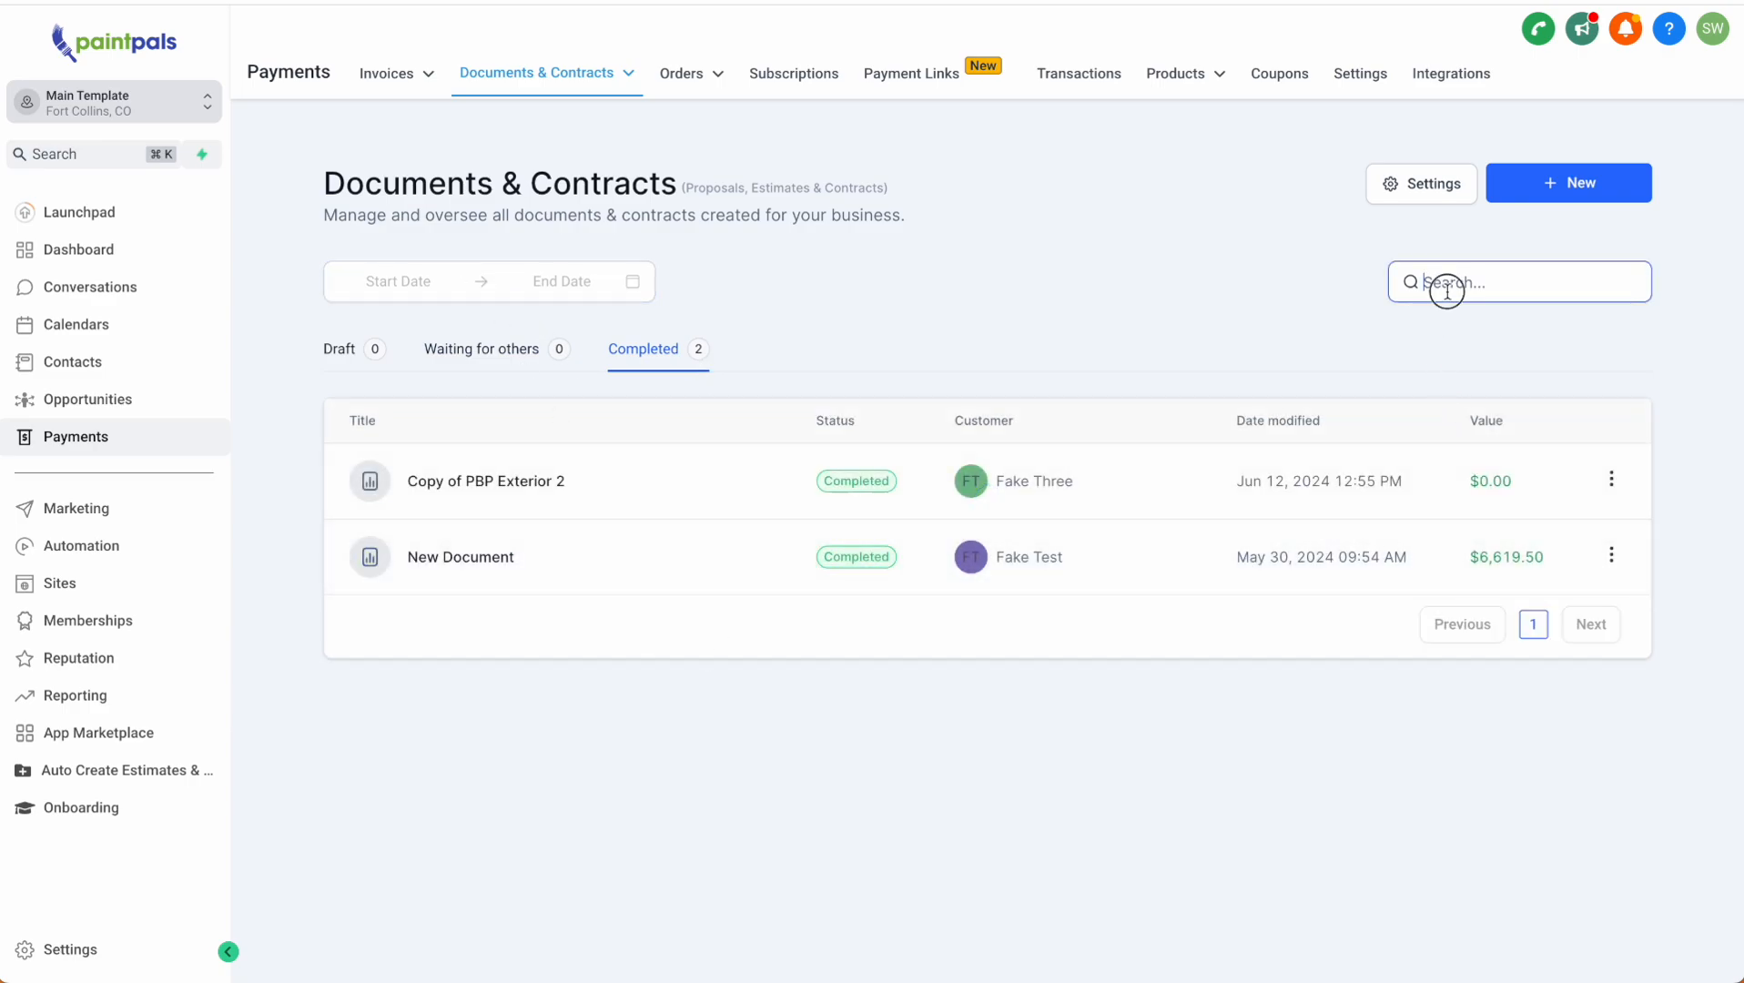
- Open the document settings and examine the customer notifications, including the email template options for the Document received notification
{"action": "left_click", "coordinate": [1445, 198]}
{"action": "scroll", "coordinate": [1031, 482], "scroll_direction": "down", "scroll_amount": 3}
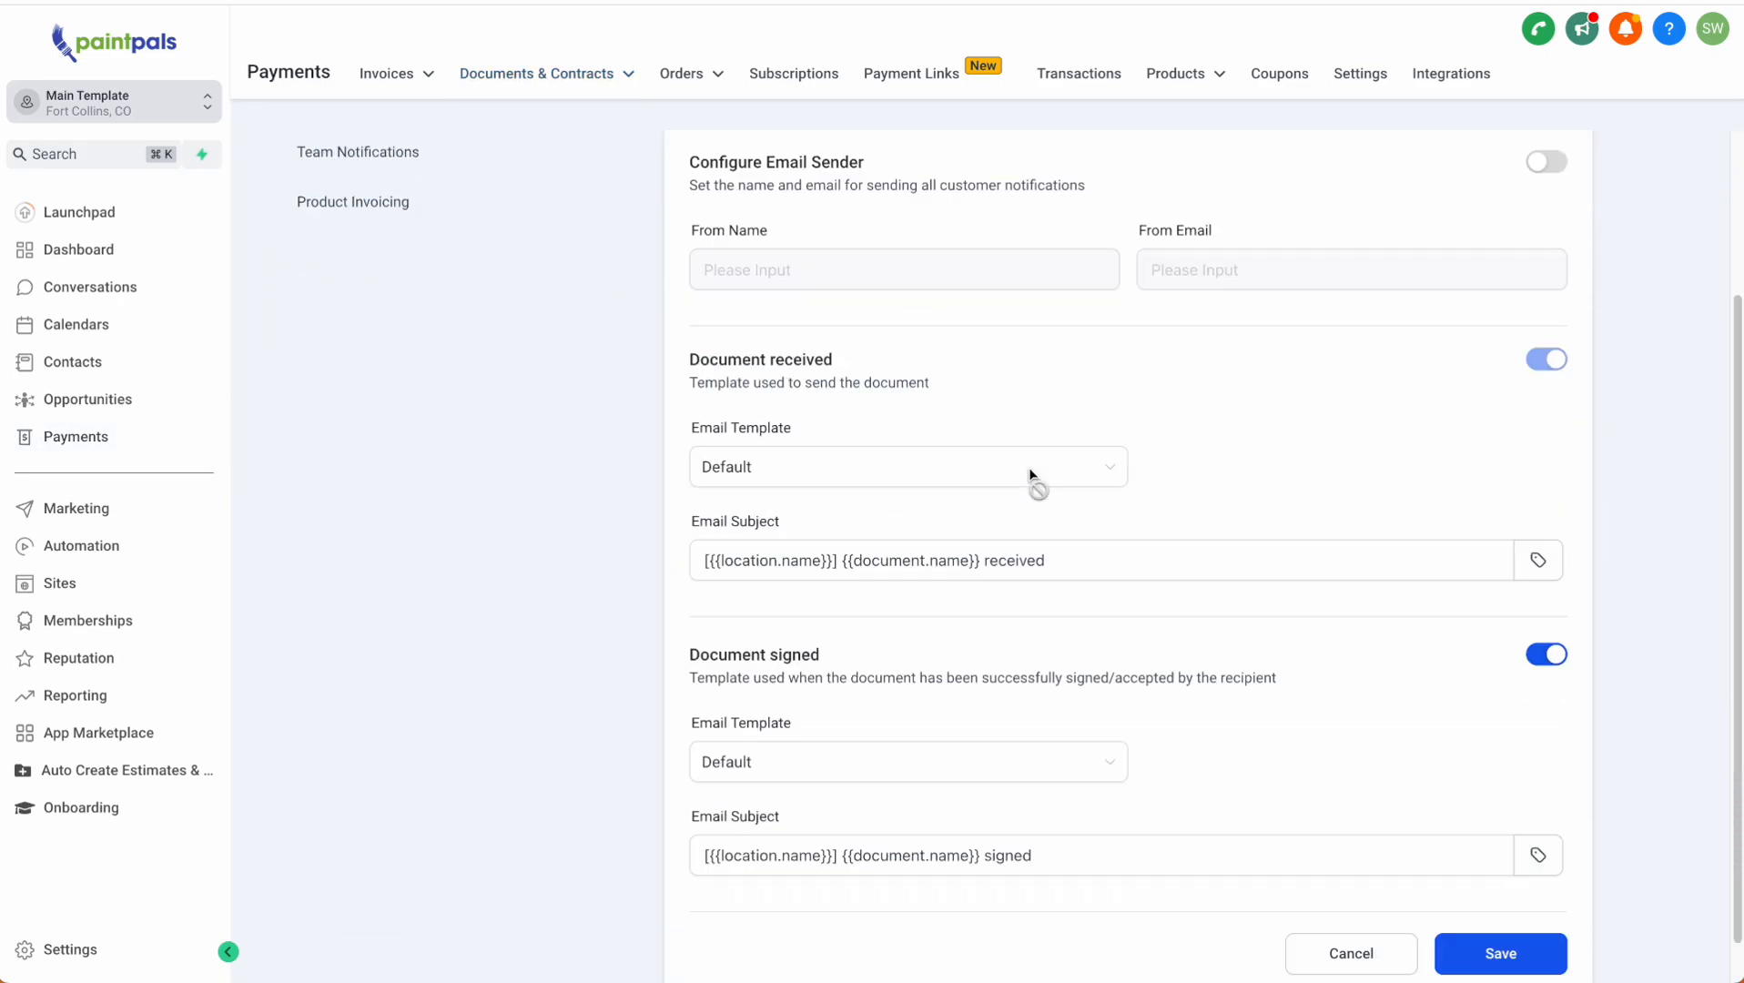
{"action": "scroll", "coordinate": [1089, 552], "scroll_direction": "down", "scroll_amount": 1}
{"action": "scroll", "coordinate": [1122, 550], "scroll_direction": "up", "scroll_amount": 4}
{"action": "scroll", "coordinate": [1122, 550], "scroll_direction": "down", "scroll_amount": 3}
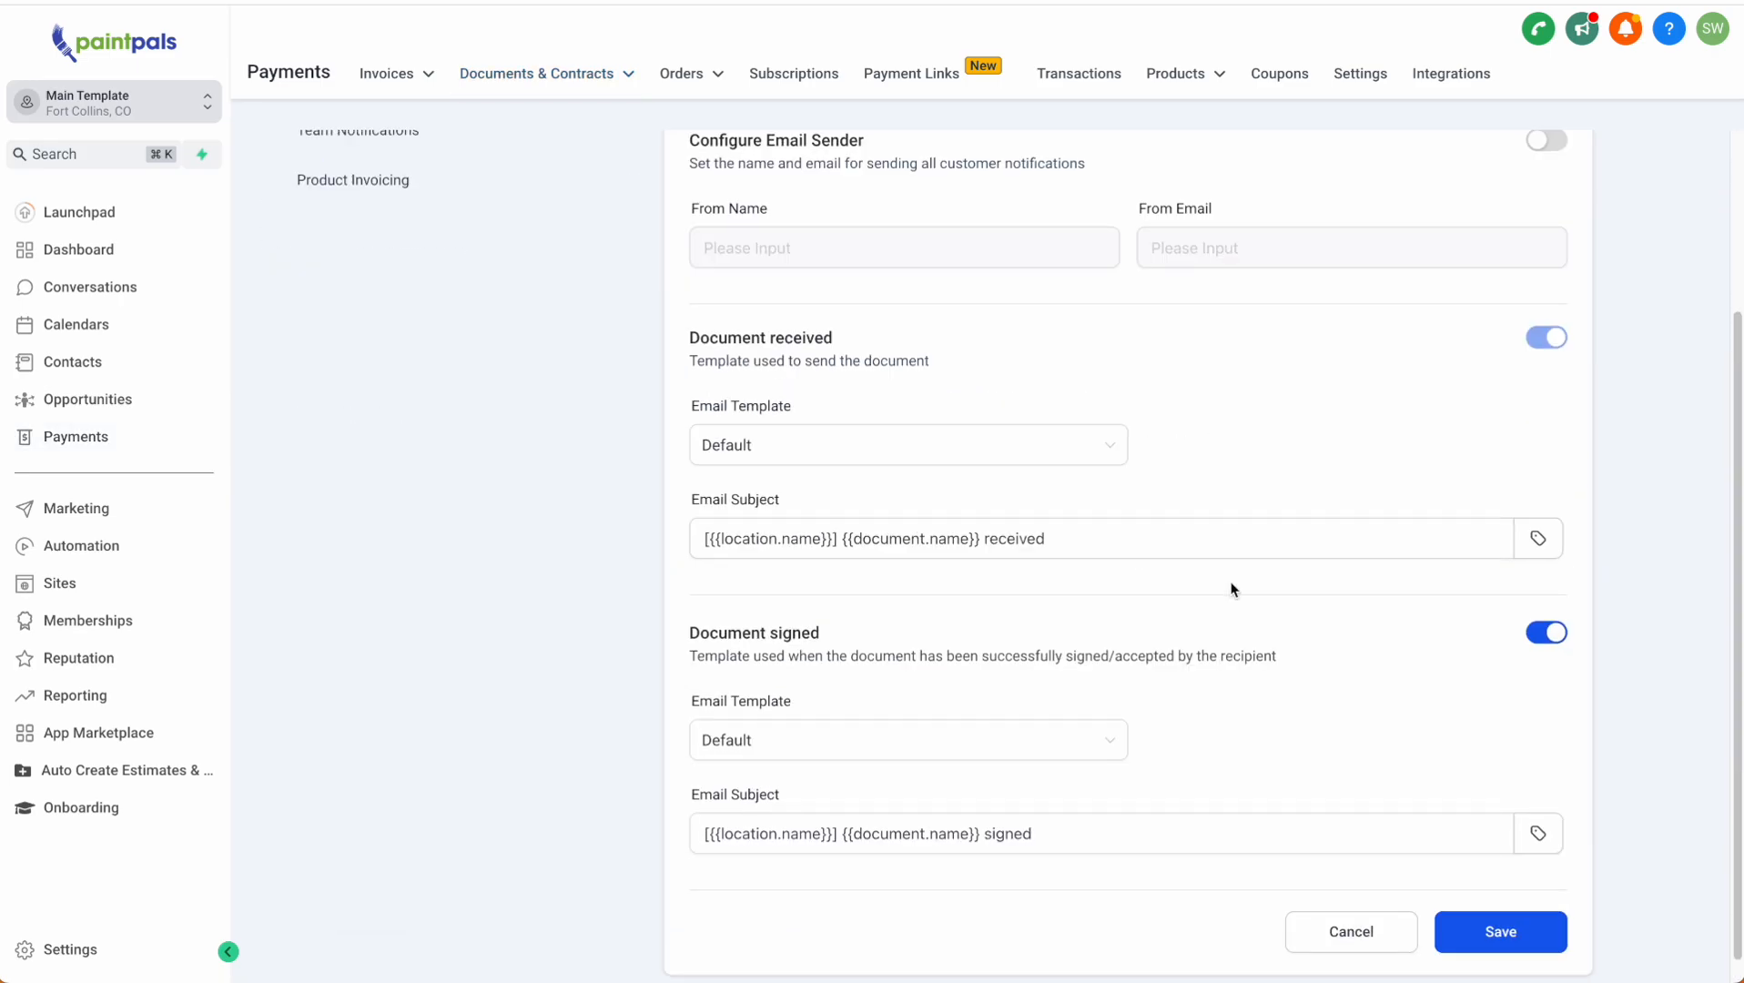
{"action": "left_click", "coordinate": [824, 447]}
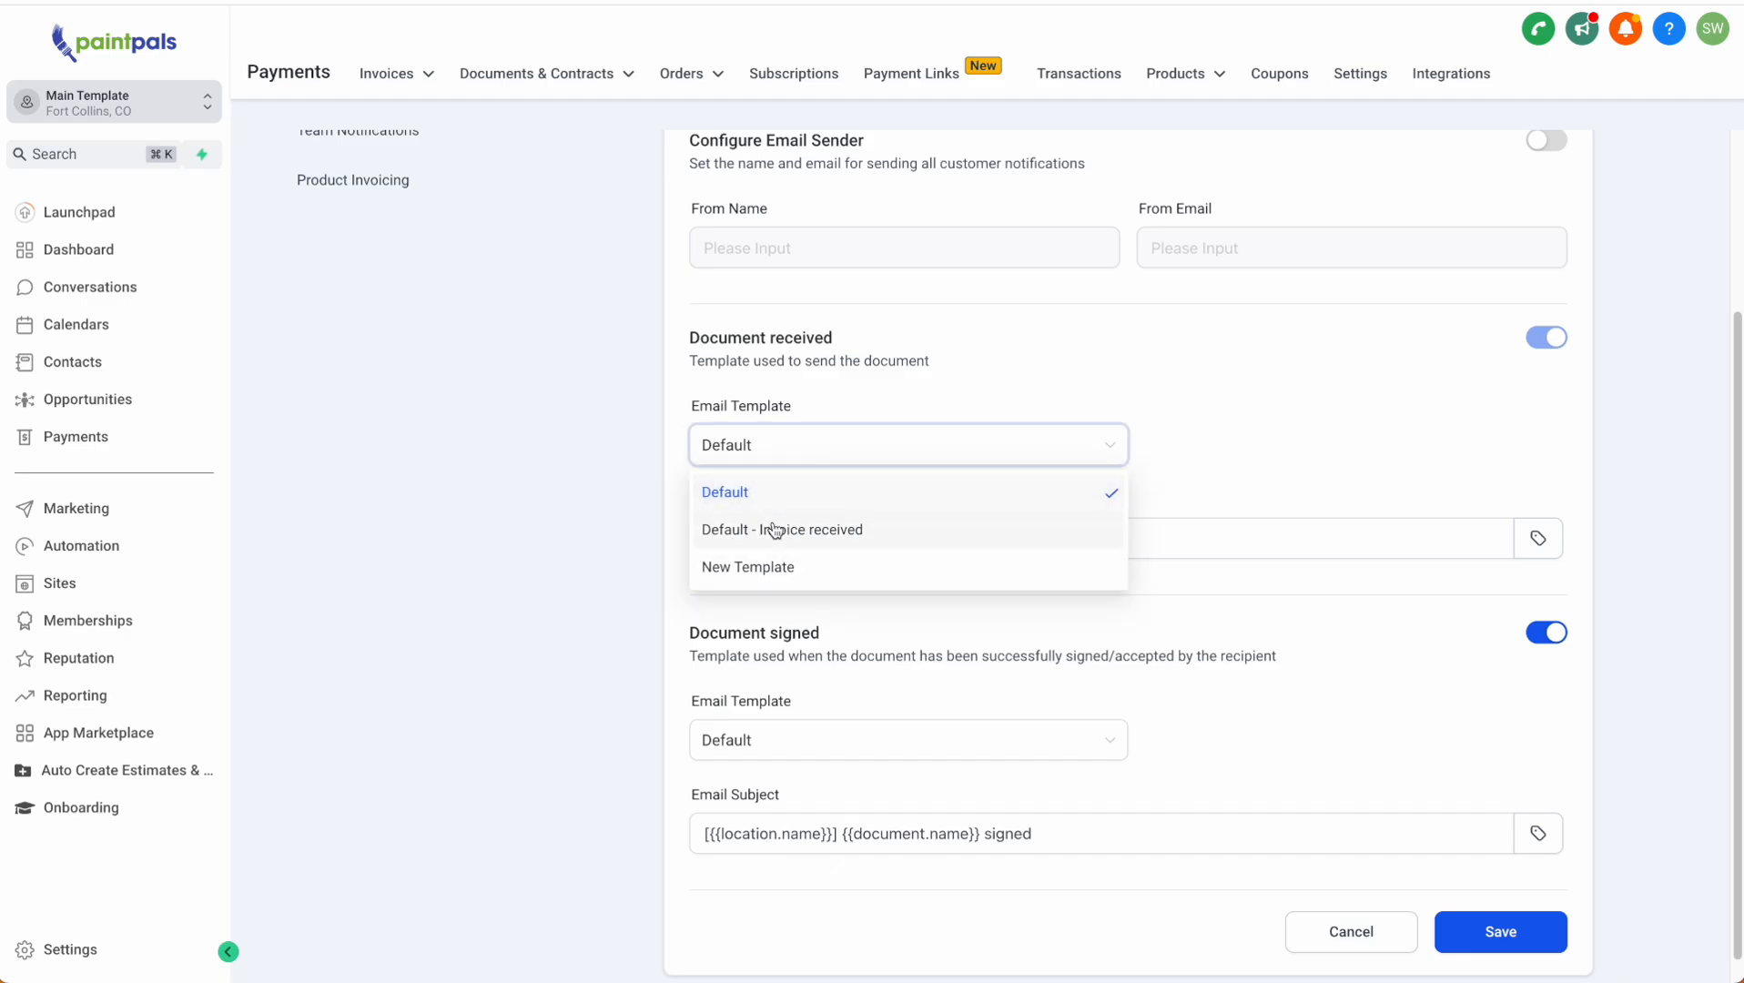
{"action": "left_click", "coordinate": [943, 395]}
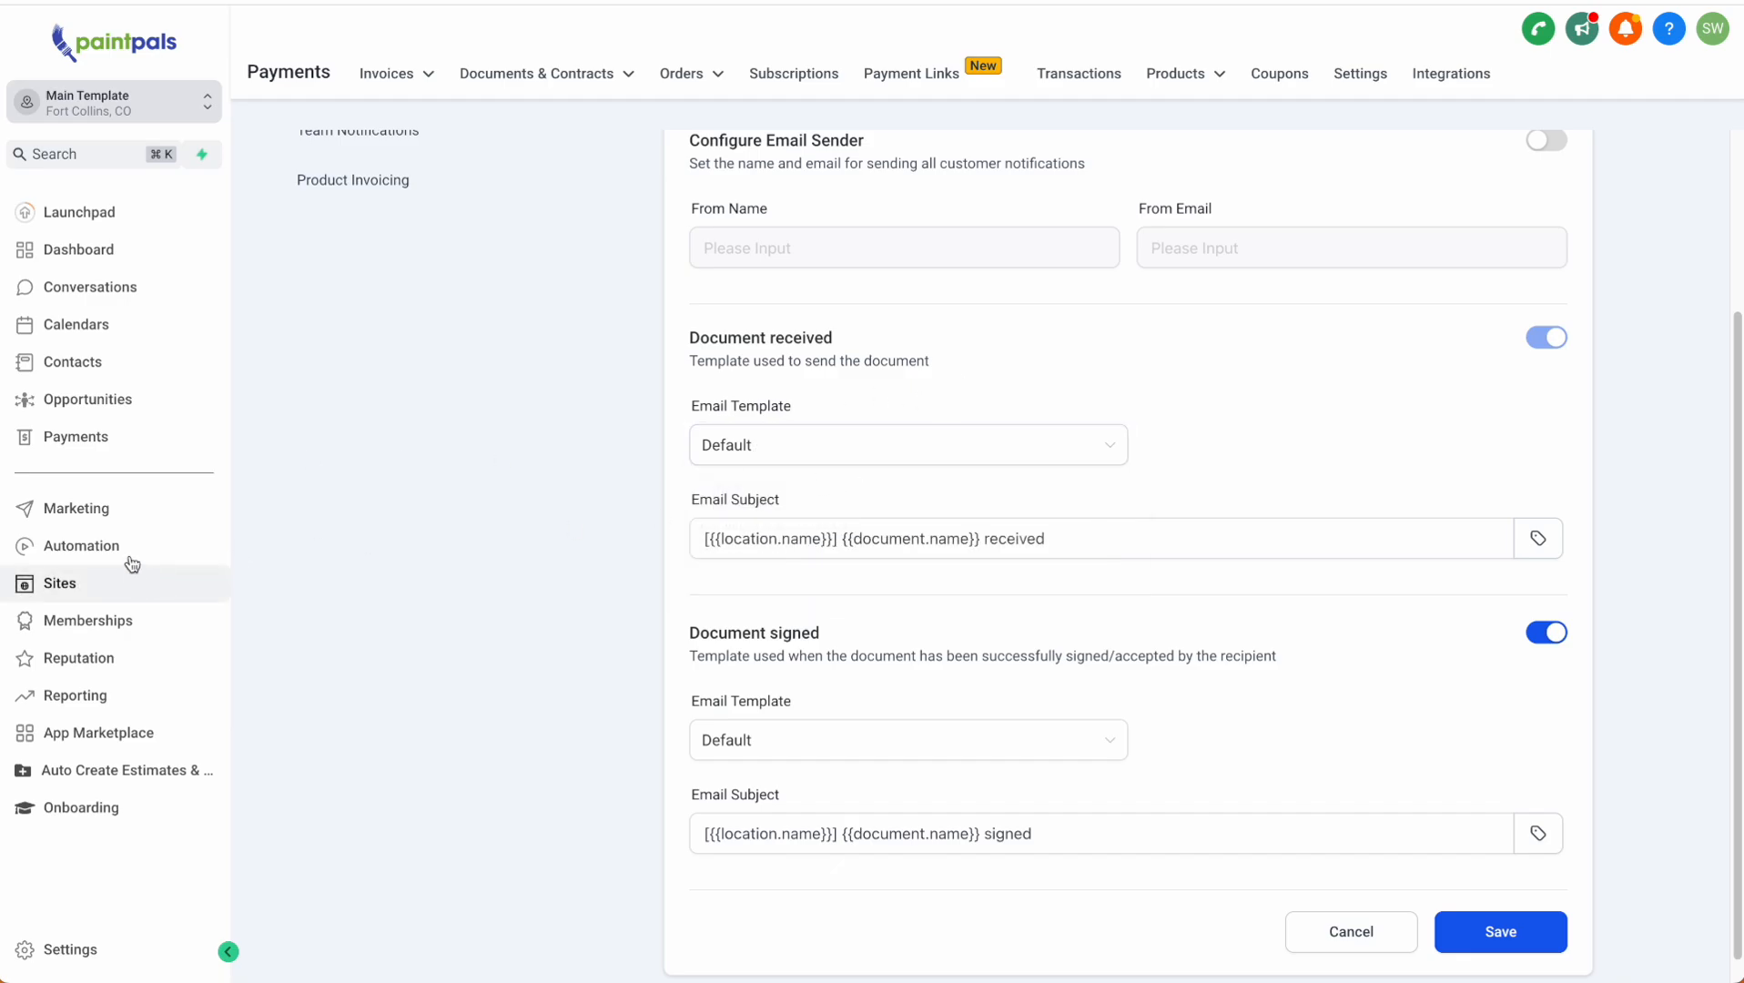
- View the marketing email templates, and return through the document settings to the documents and contracts list
{"action": "left_click", "coordinate": [75, 508]}
{"action": "mouse_move", "coordinate": [506, 73]}
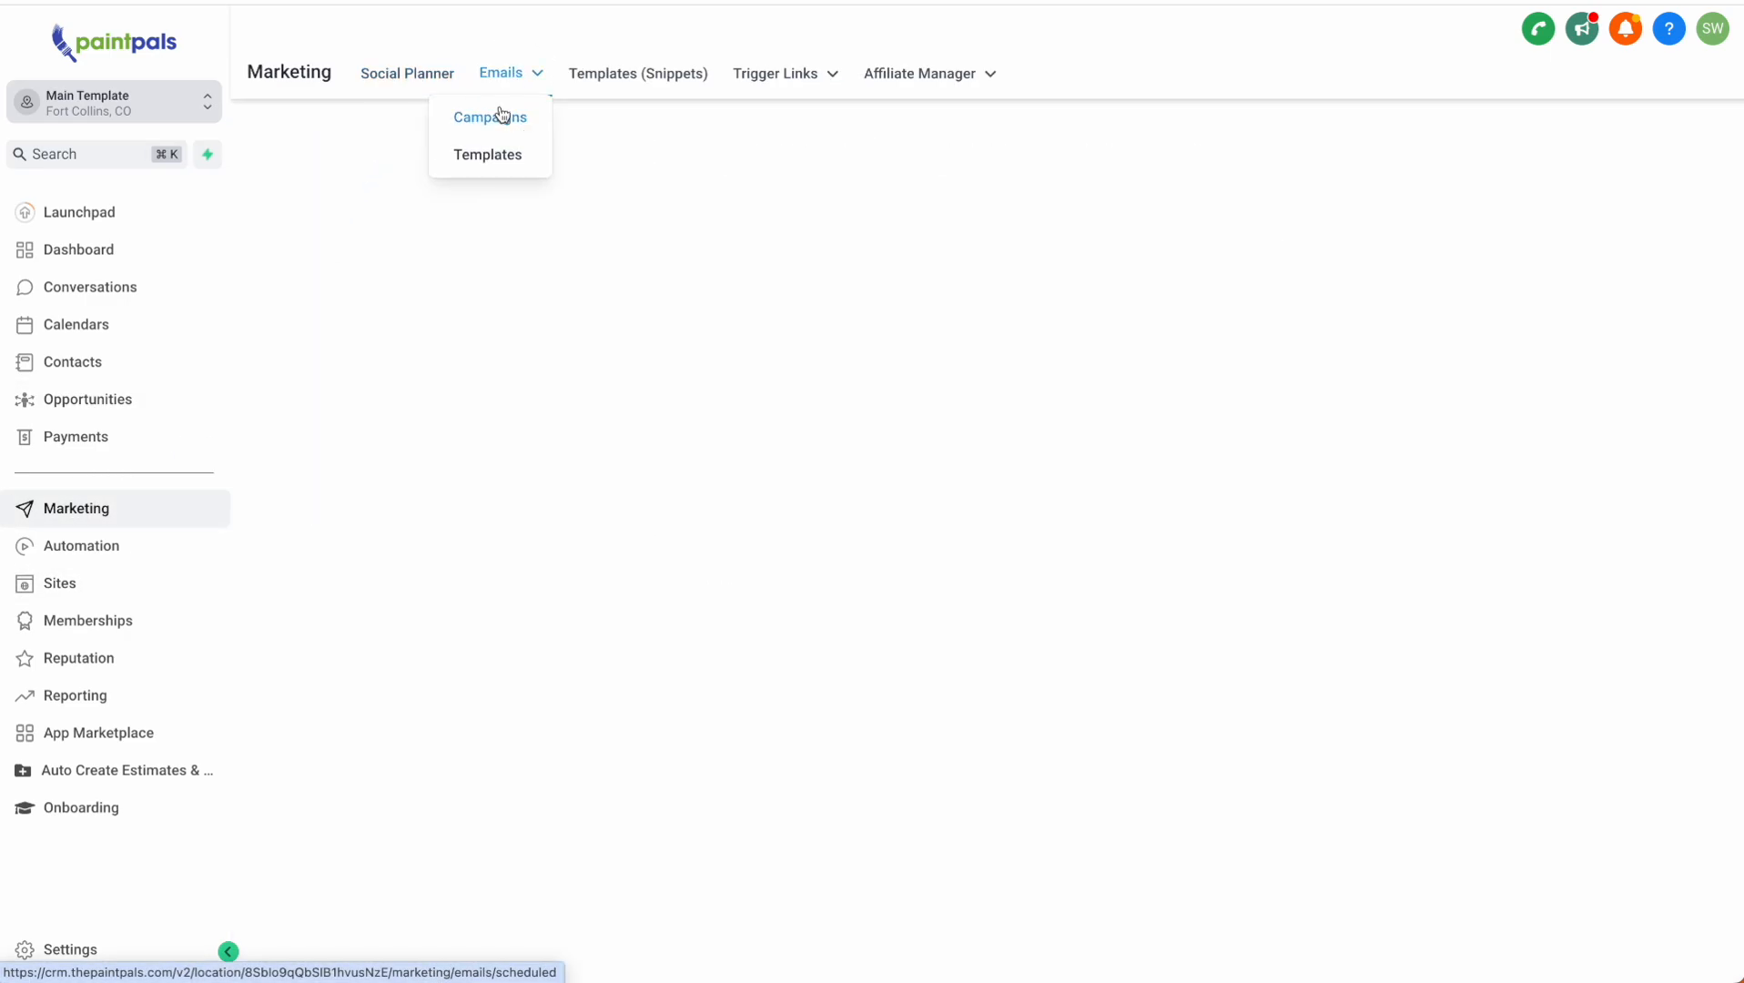
{"action": "left_click", "coordinate": [487, 153]}
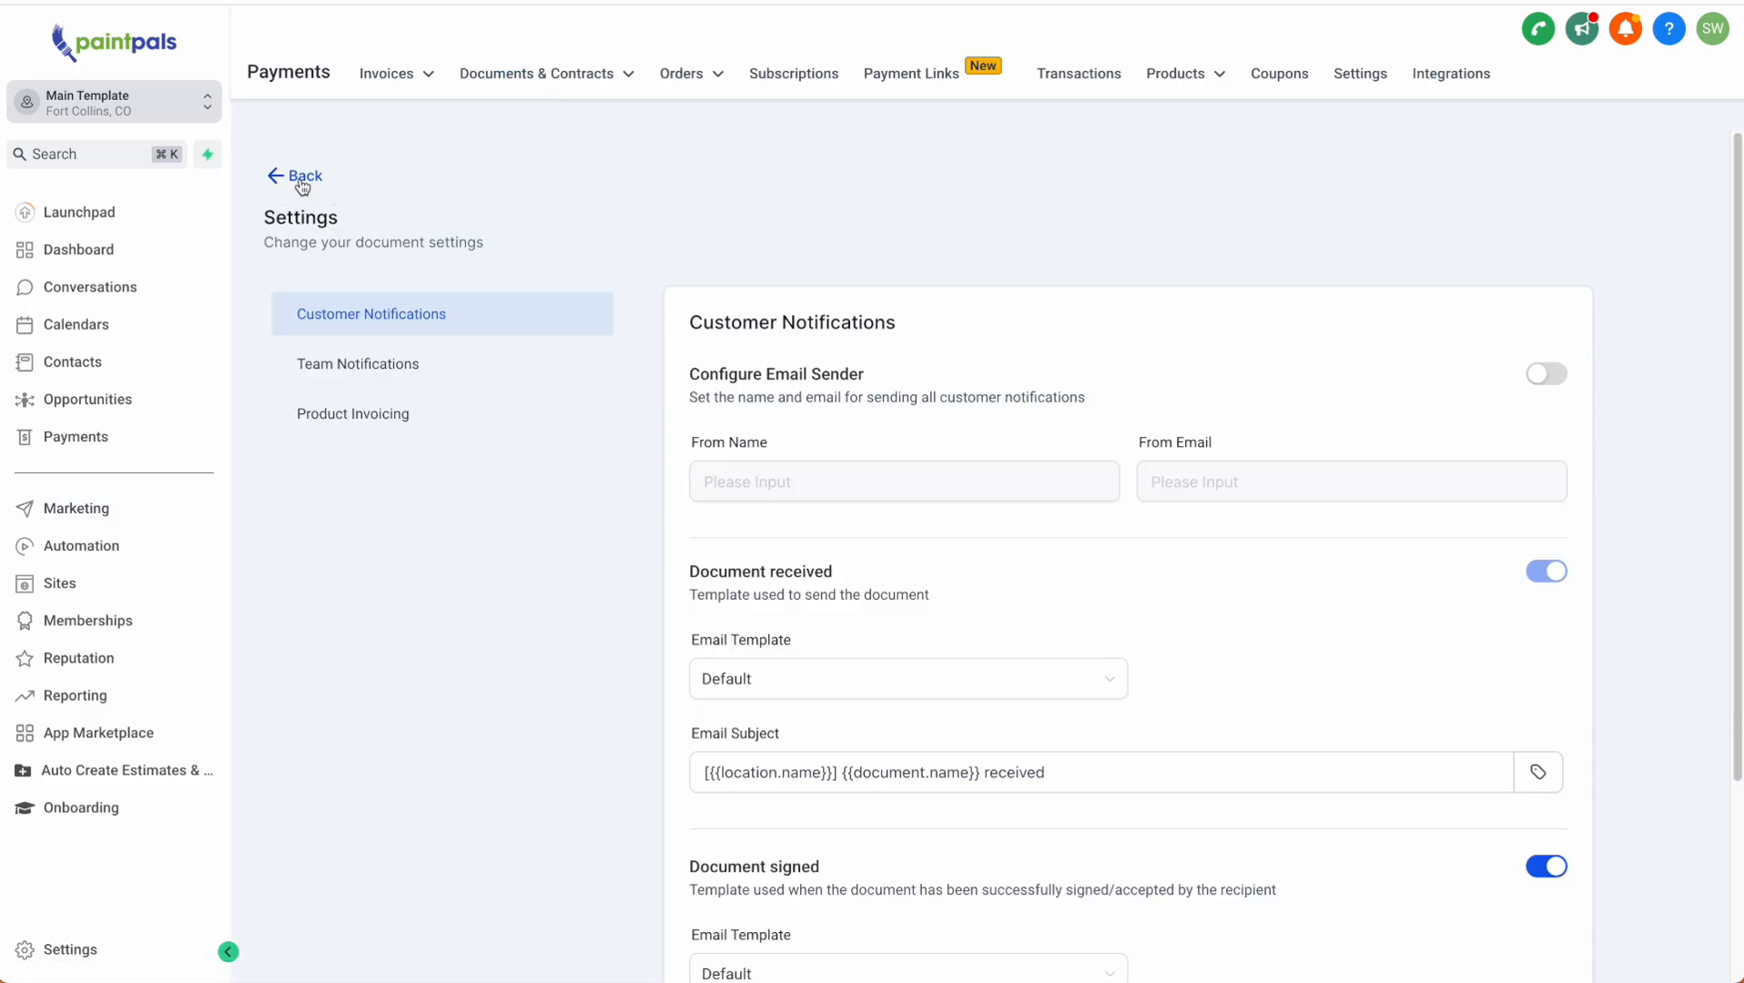
{"action": "left_click", "coordinate": [301, 178]}
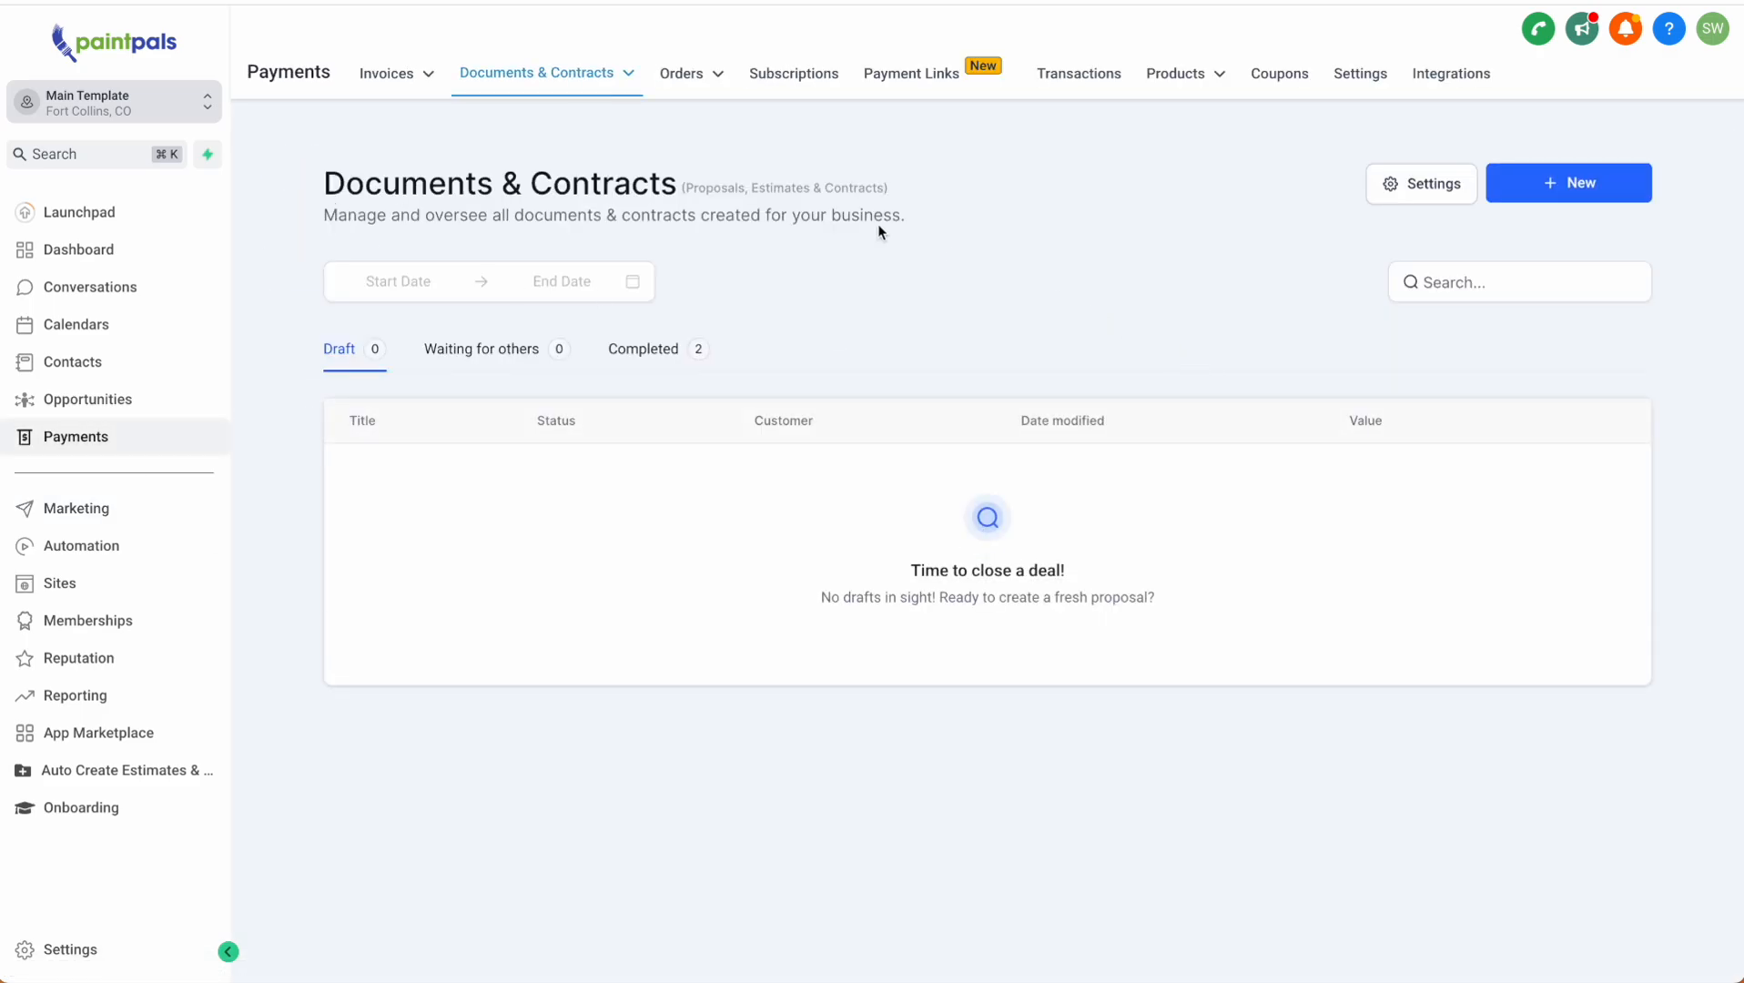
- Open the W9 template from the documents and contracts templates and examine its fillable fields
{"action": "mouse_move", "coordinate": [592, 95]}
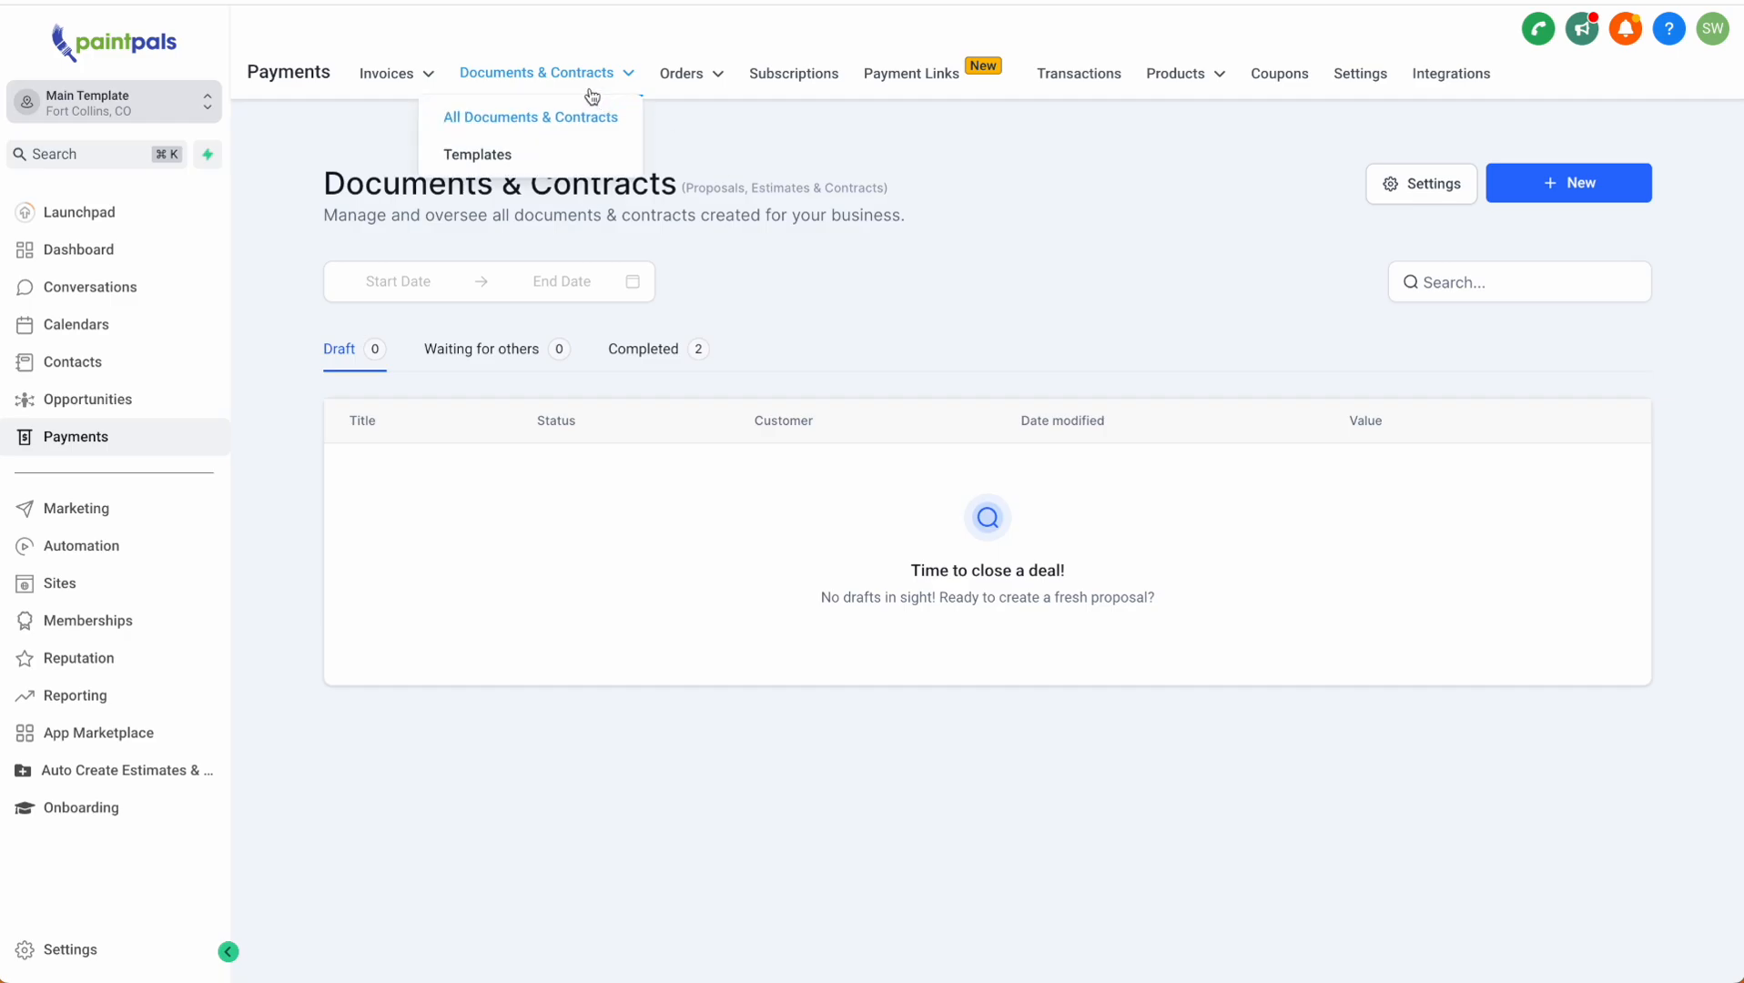
{"action": "left_click", "coordinate": [475, 155]}
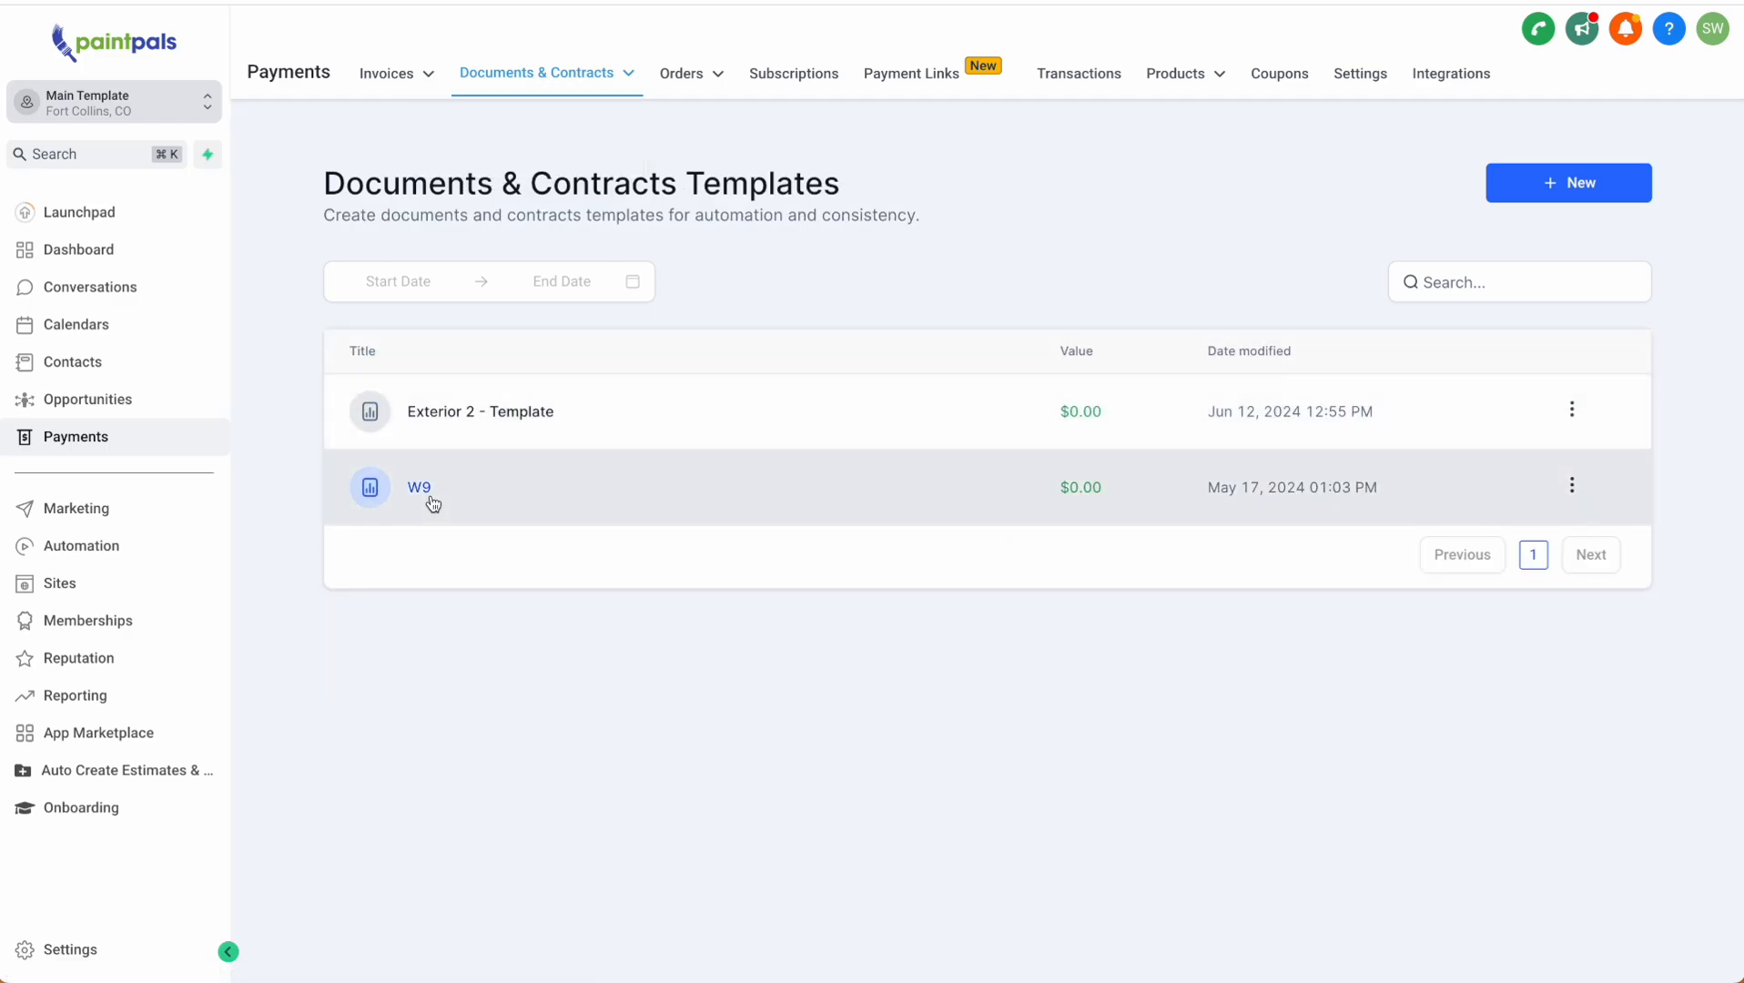
{"action": "left_click", "coordinate": [420, 488]}
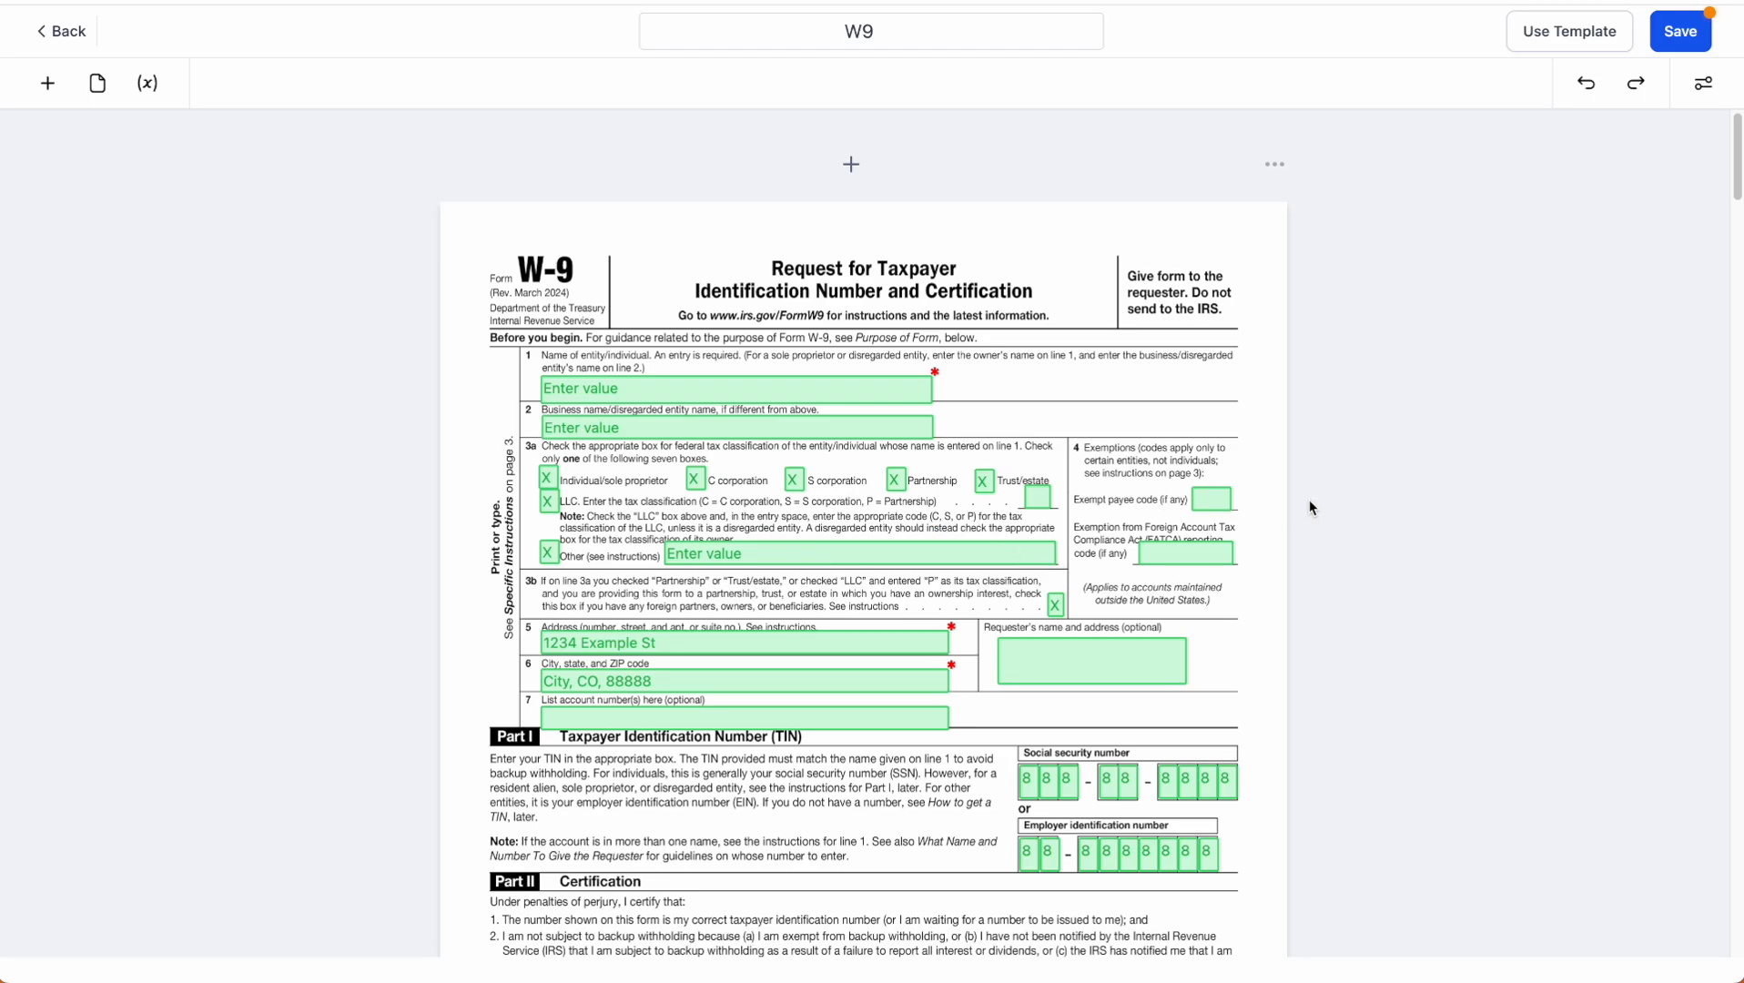
{"action": "scroll", "coordinate": [816, 588], "scroll_direction": "down", "scroll_amount": 1}
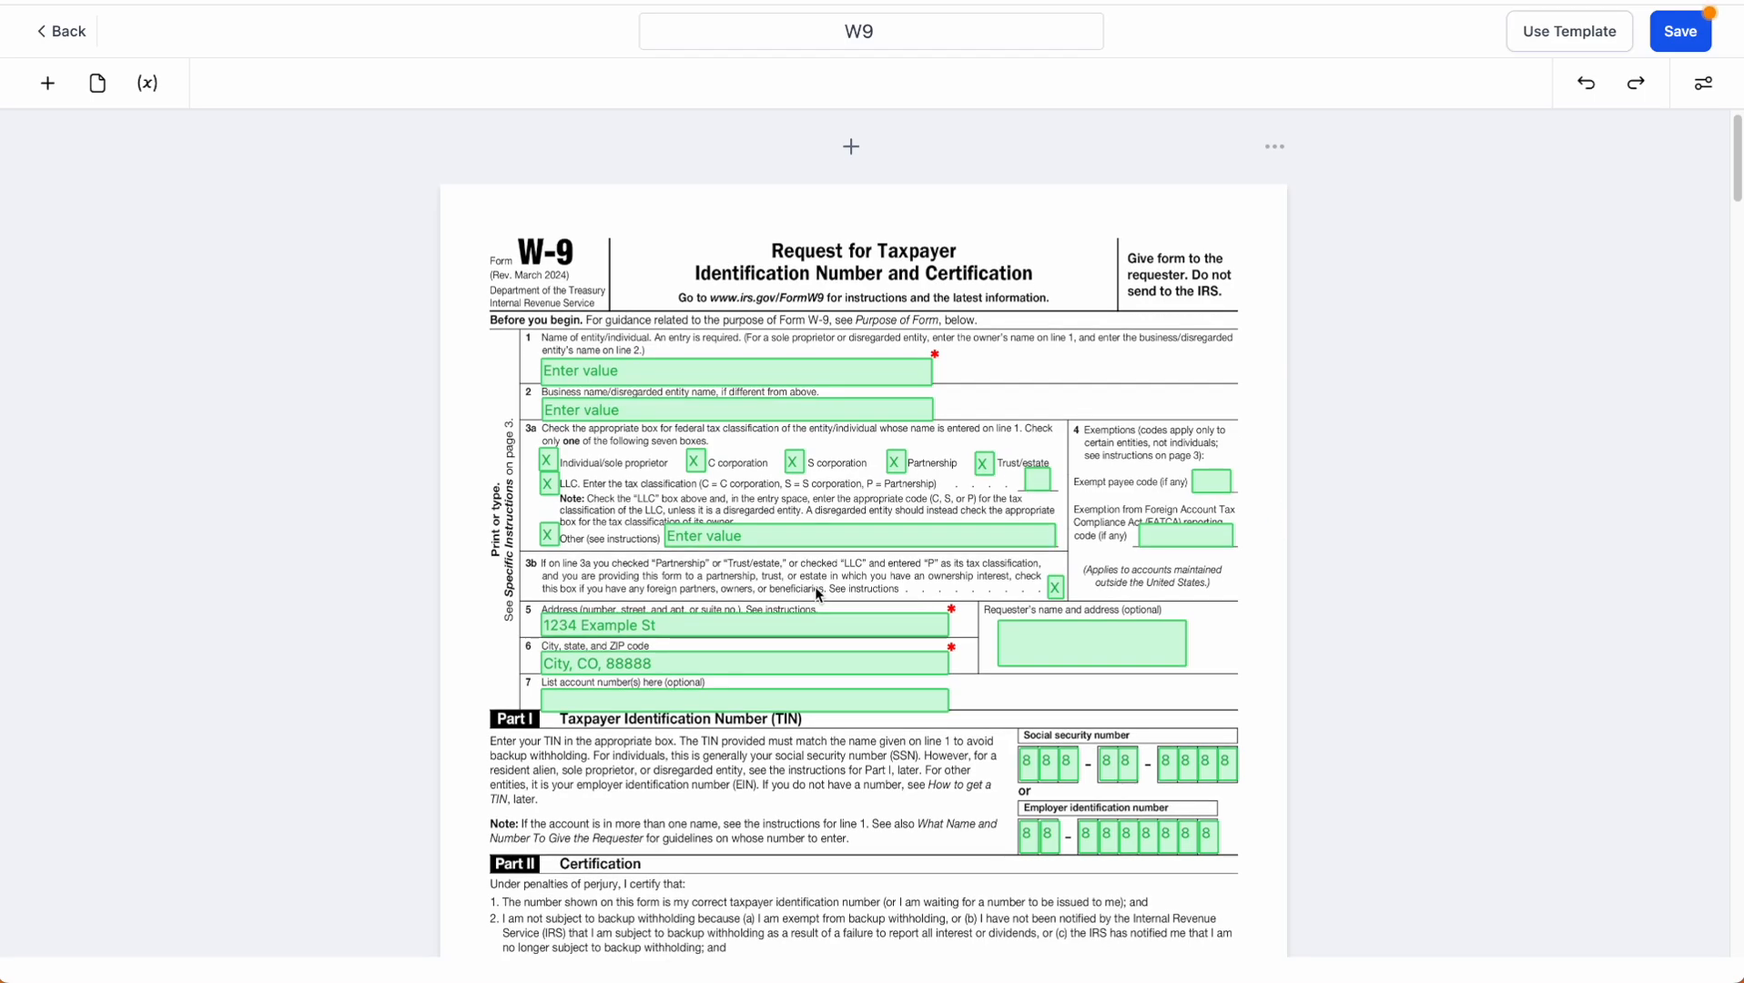
{"action": "scroll", "coordinate": [815, 588], "scroll_direction": "up", "scroll_amount": 1}
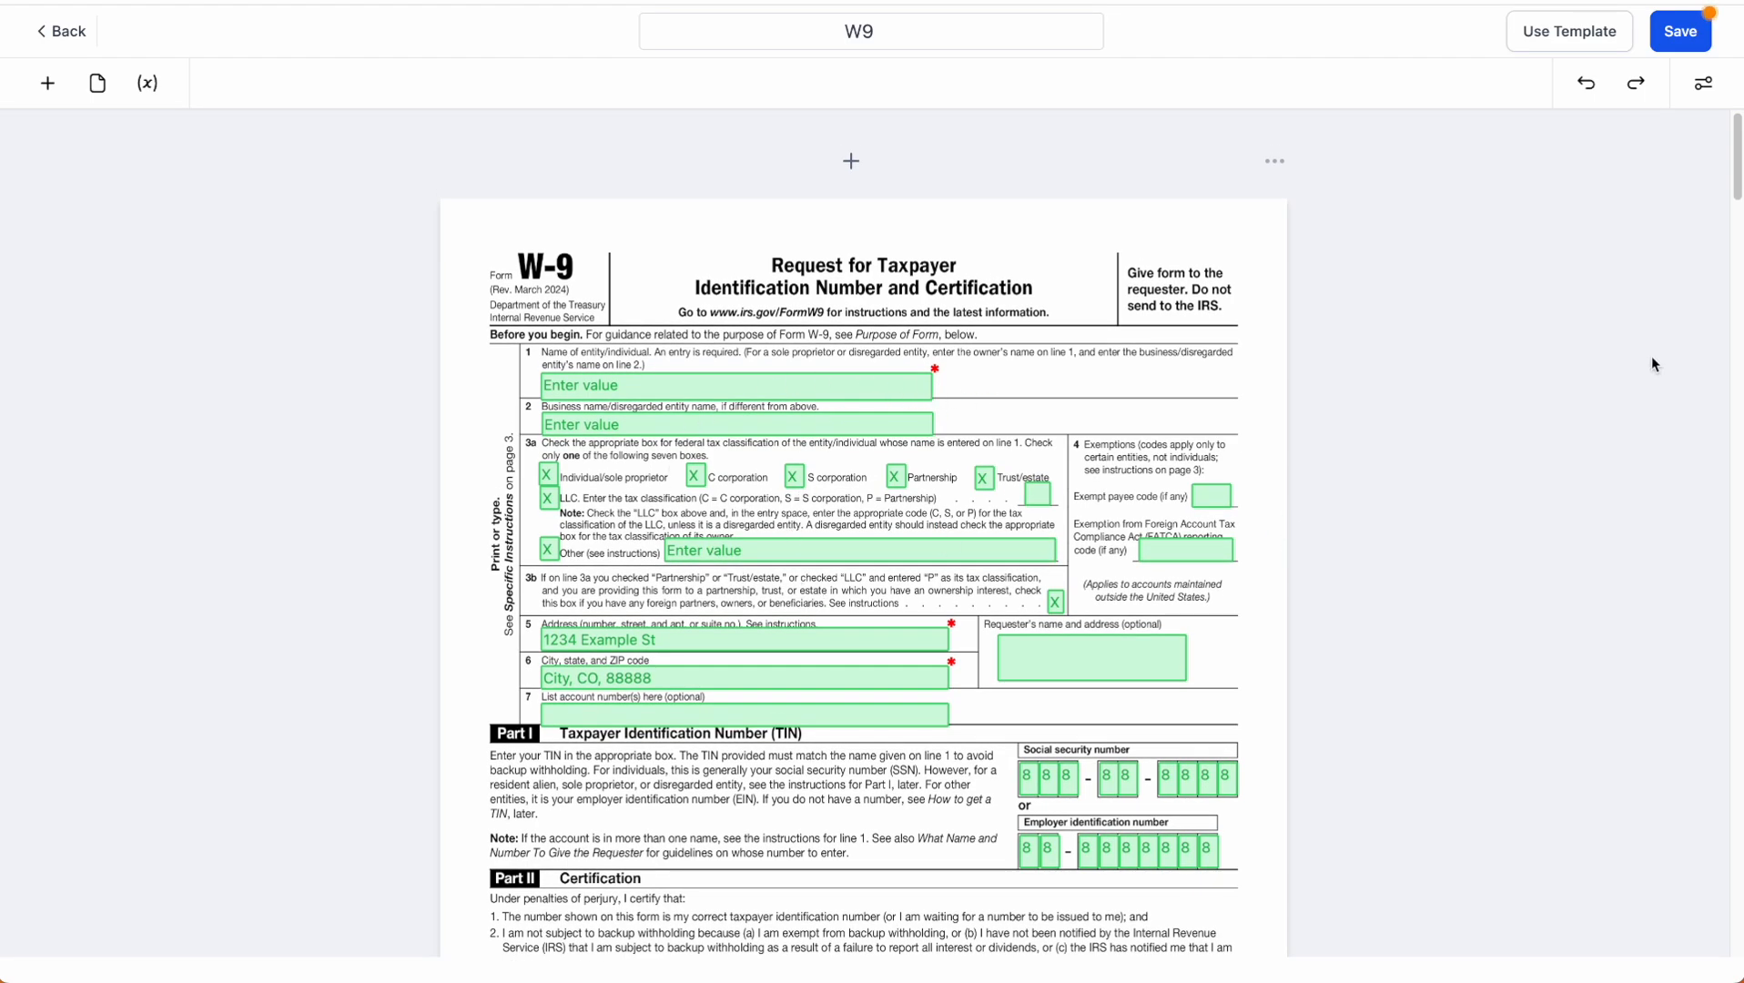
{"action": "scroll", "coordinate": [1169, 401], "scroll_direction": "down", "scroll_amount": 1}
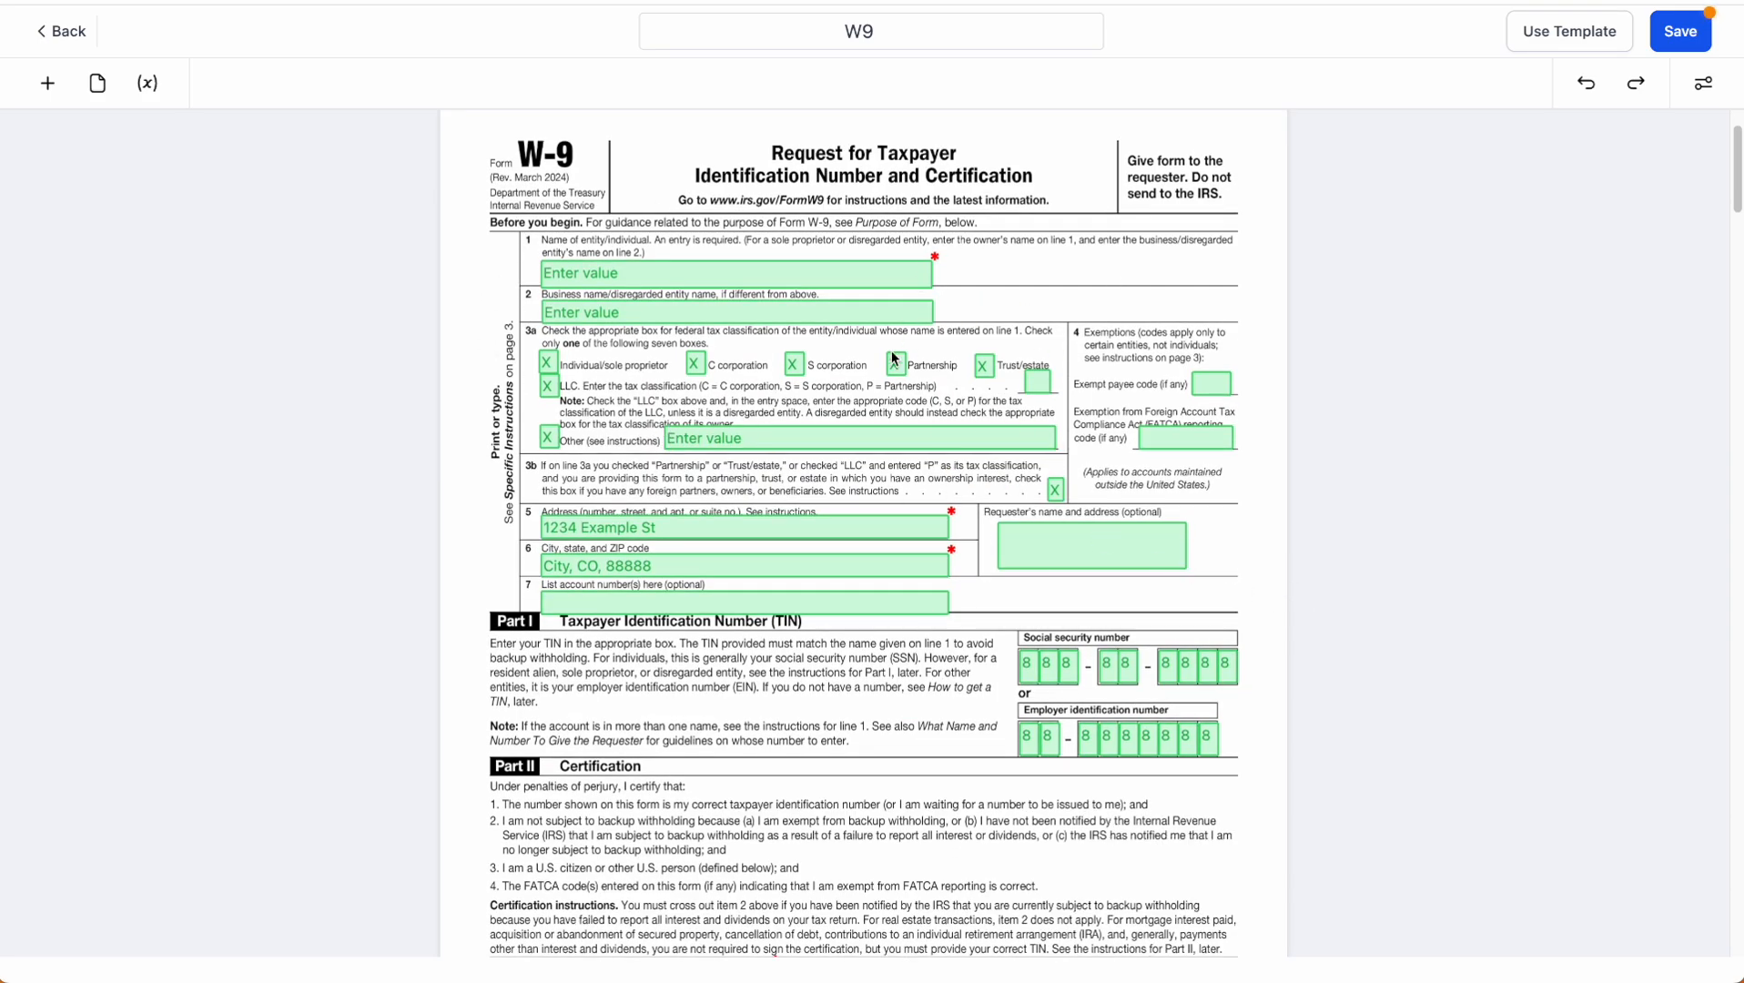
- Inspect the properties of the W9's business name field, including its Required option, and return to the templates list
{"action": "left_click", "coordinate": [880, 319]}
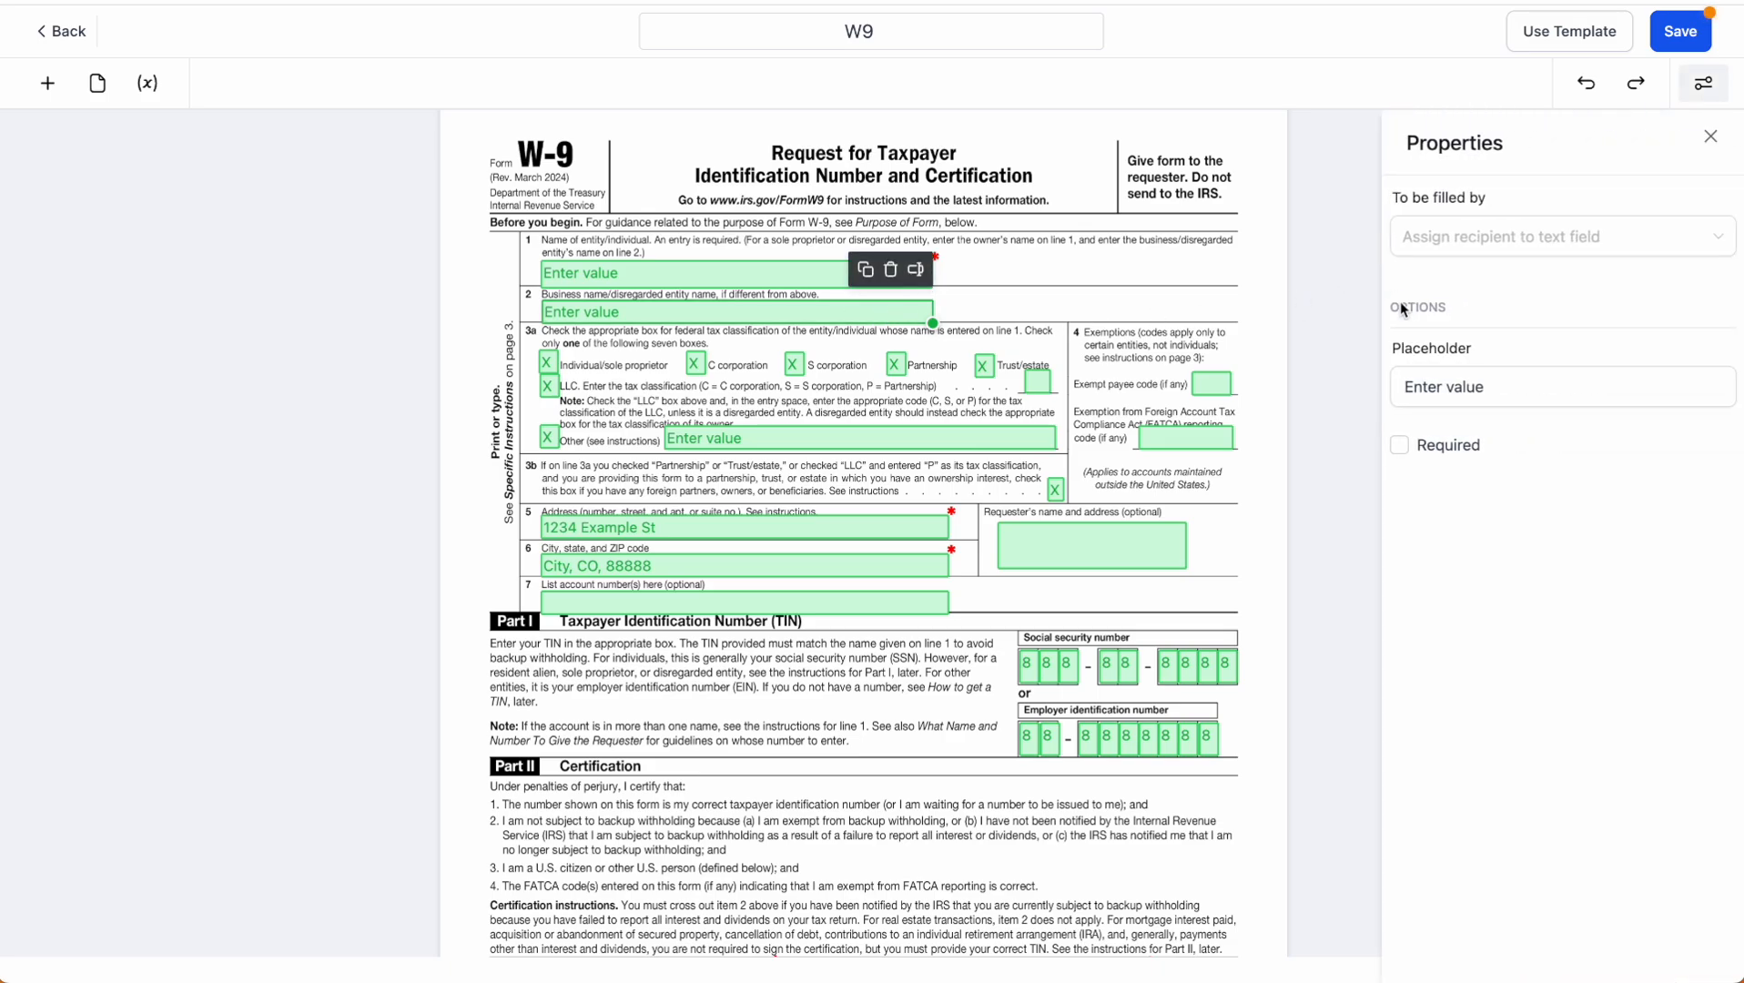
{"action": "left_click", "coordinate": [1399, 445]}
{"action": "left_click", "coordinate": [1710, 137]}
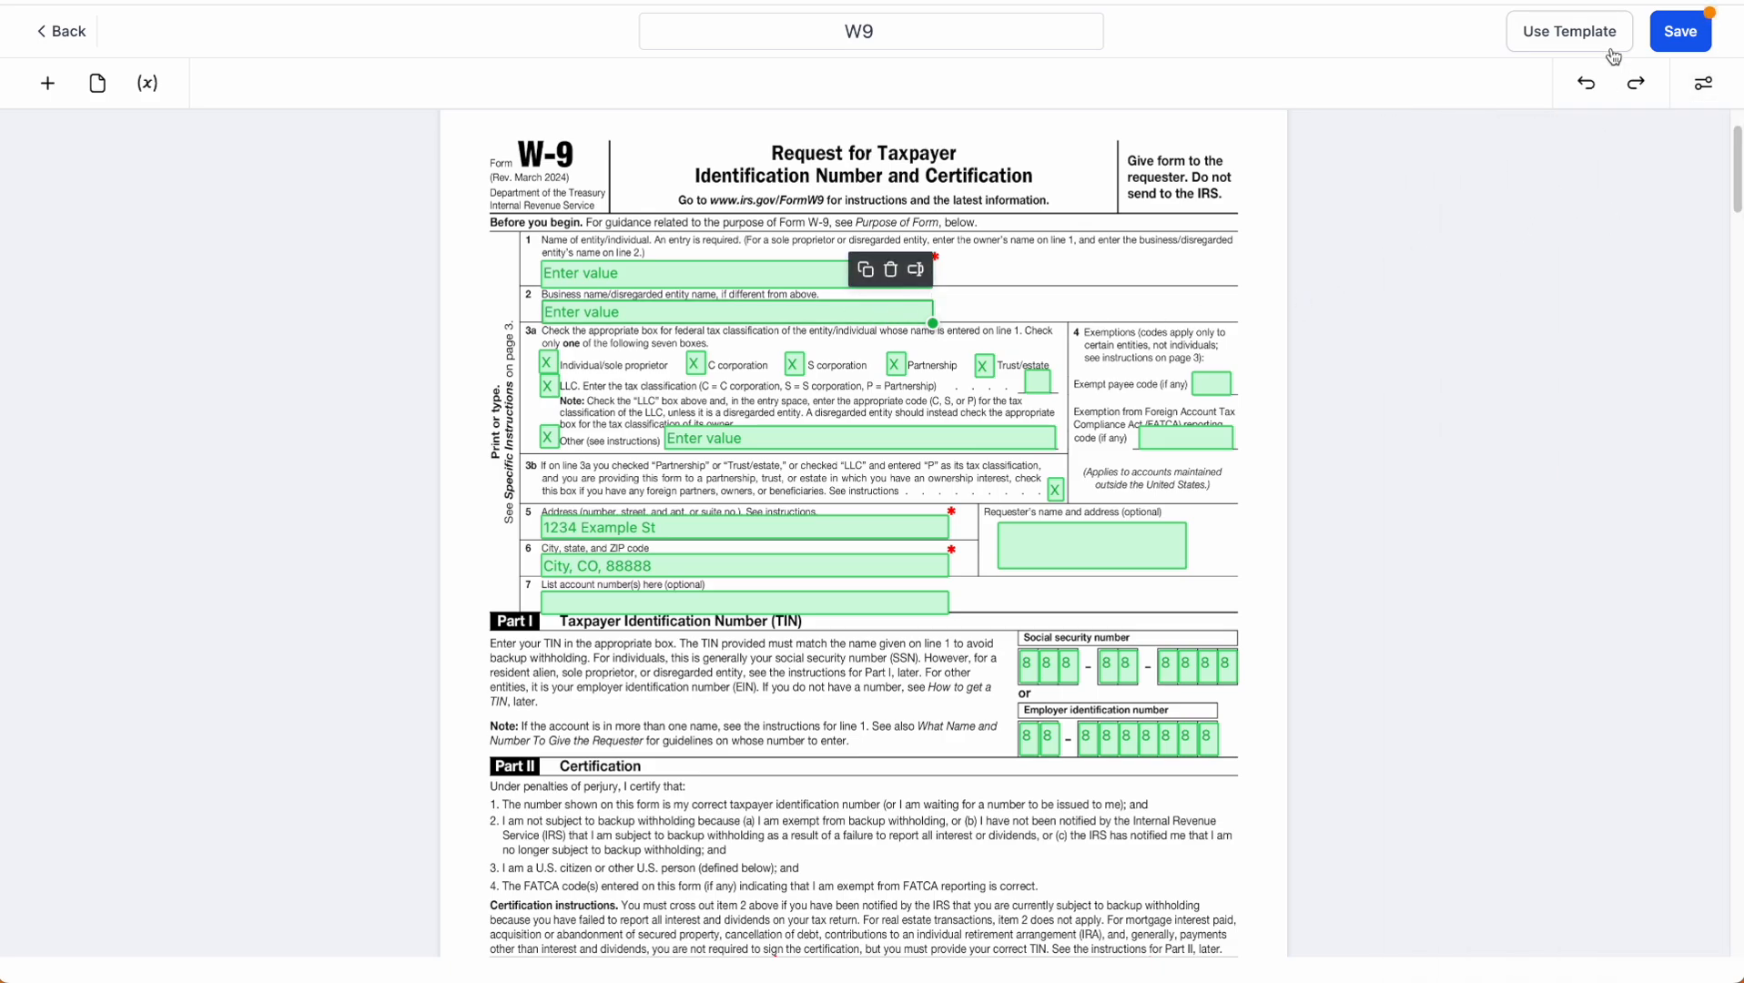
{"action": "left_click", "coordinate": [68, 33]}
- Create a document from the W9 template and assign the third listed contact as the primary client
{"action": "left_click", "coordinate": [1573, 487]}
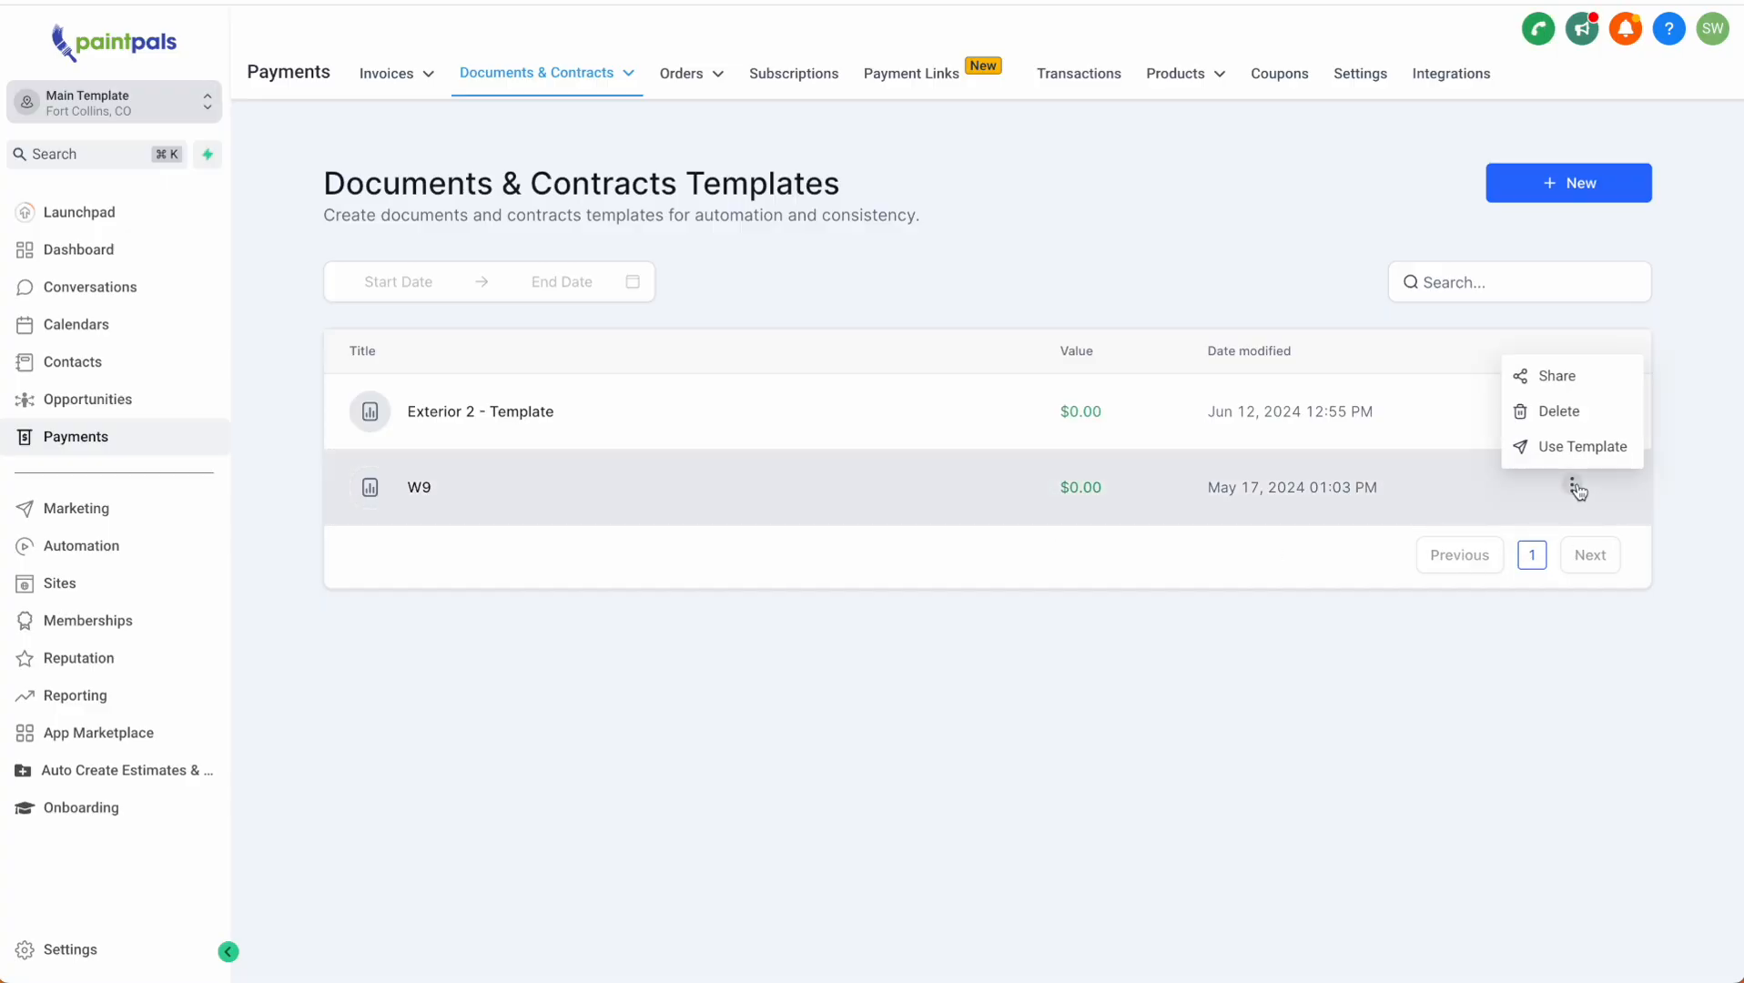
{"action": "left_click", "coordinate": [1570, 446]}
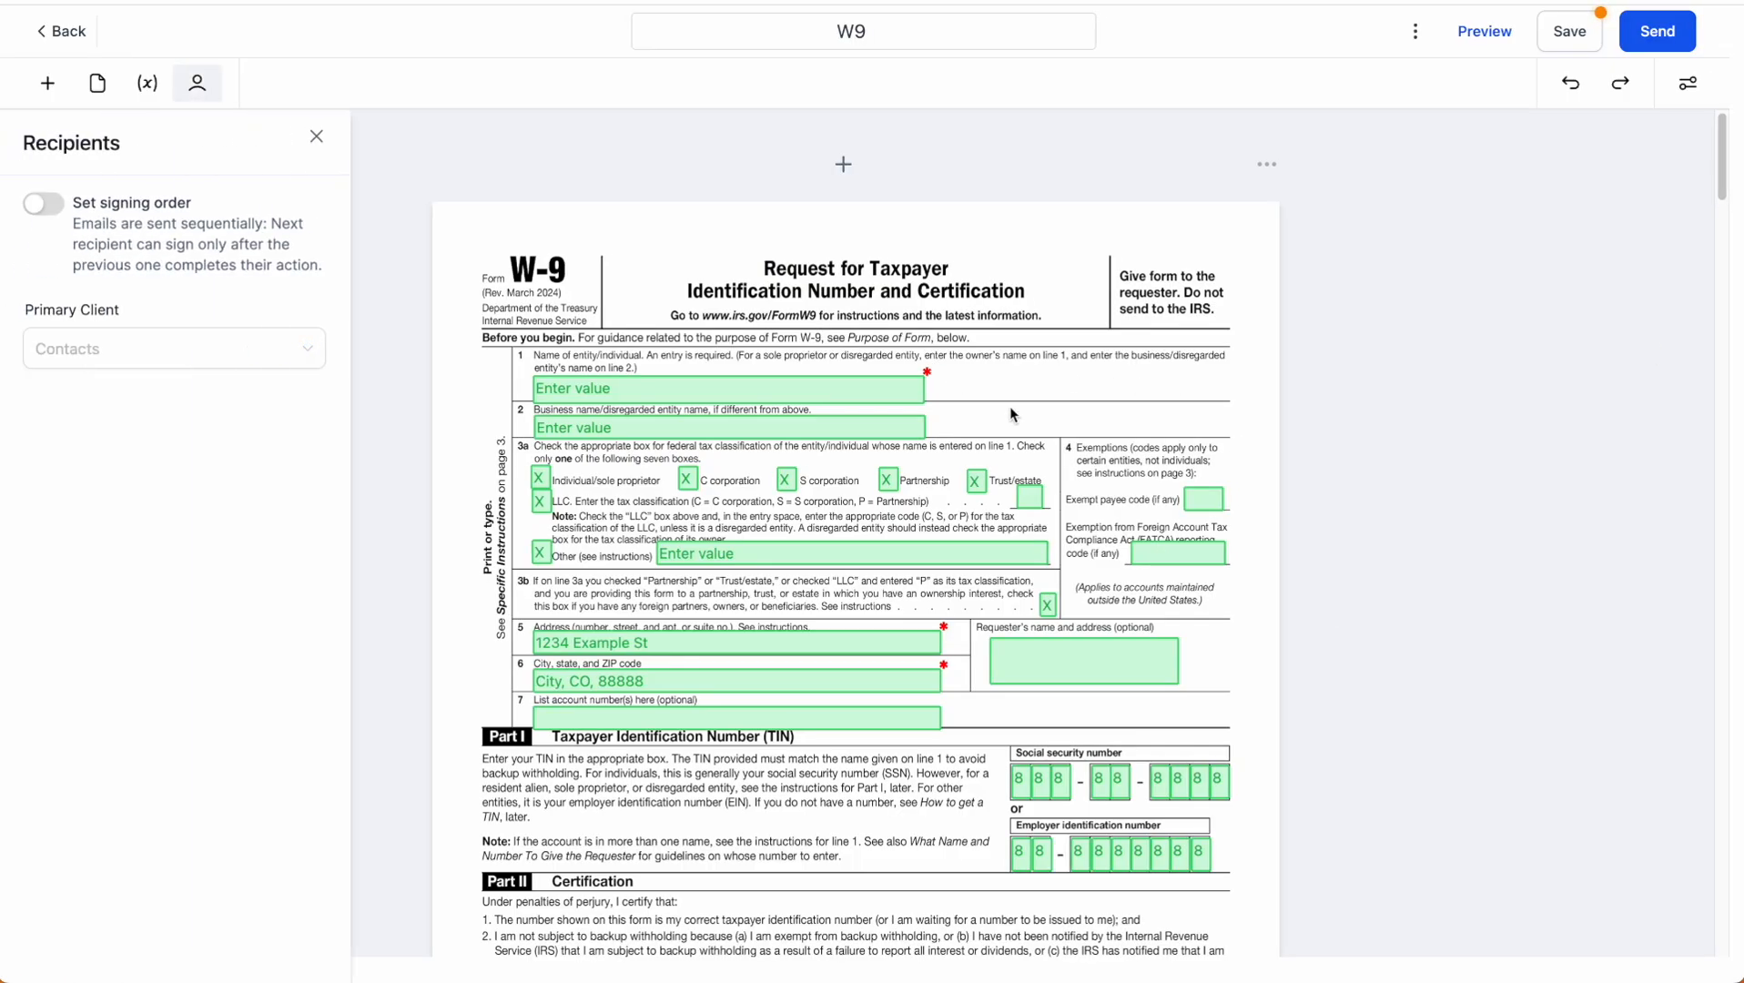
{"action": "left_click", "coordinate": [874, 30]}
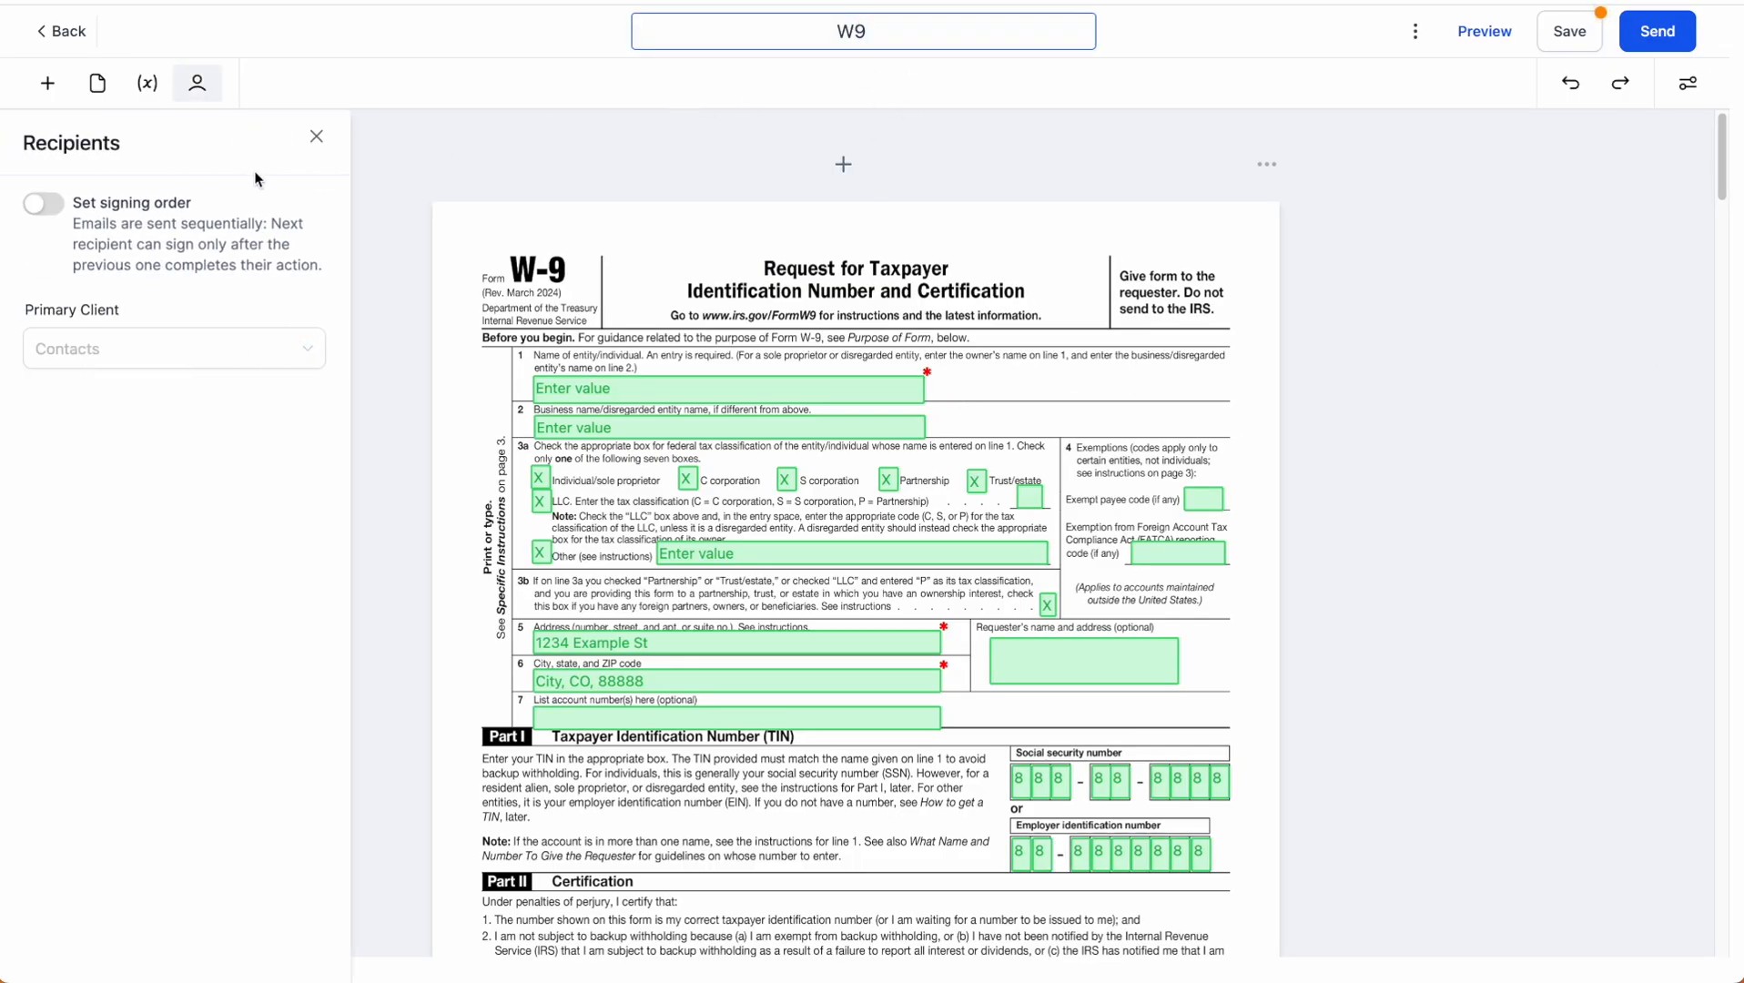
{"action": "left_click", "coordinate": [144, 350]}
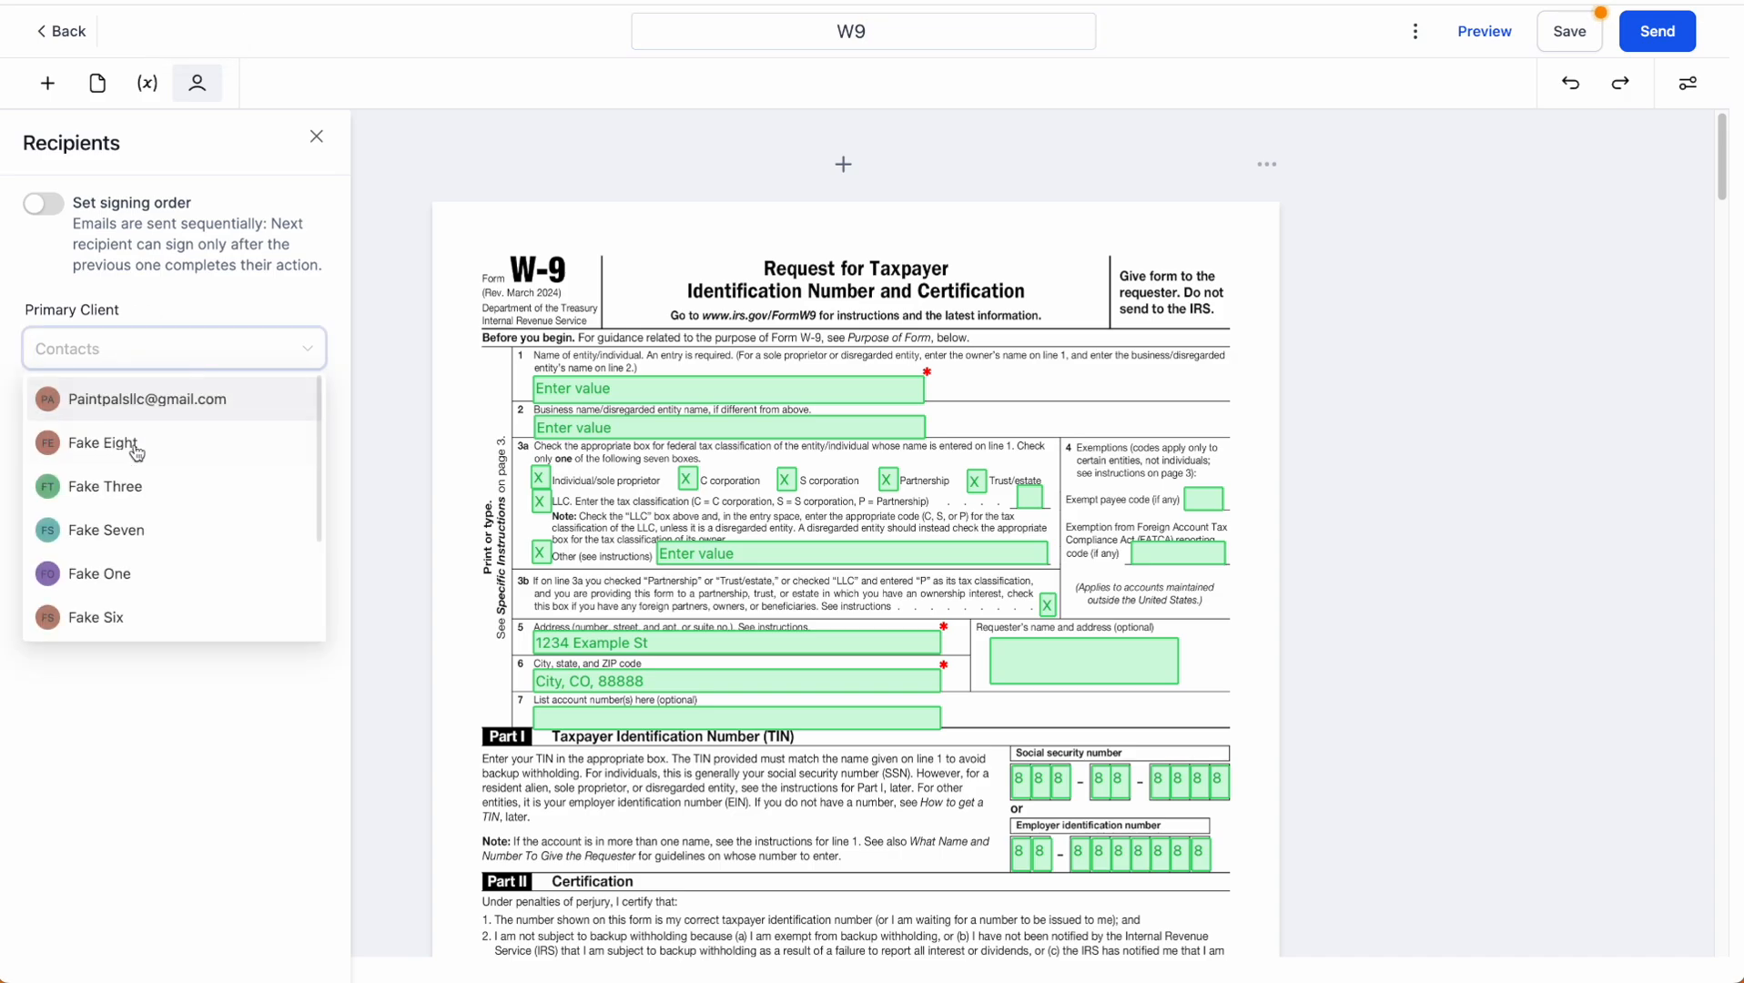
{"action": "left_click", "coordinate": [128, 488]}
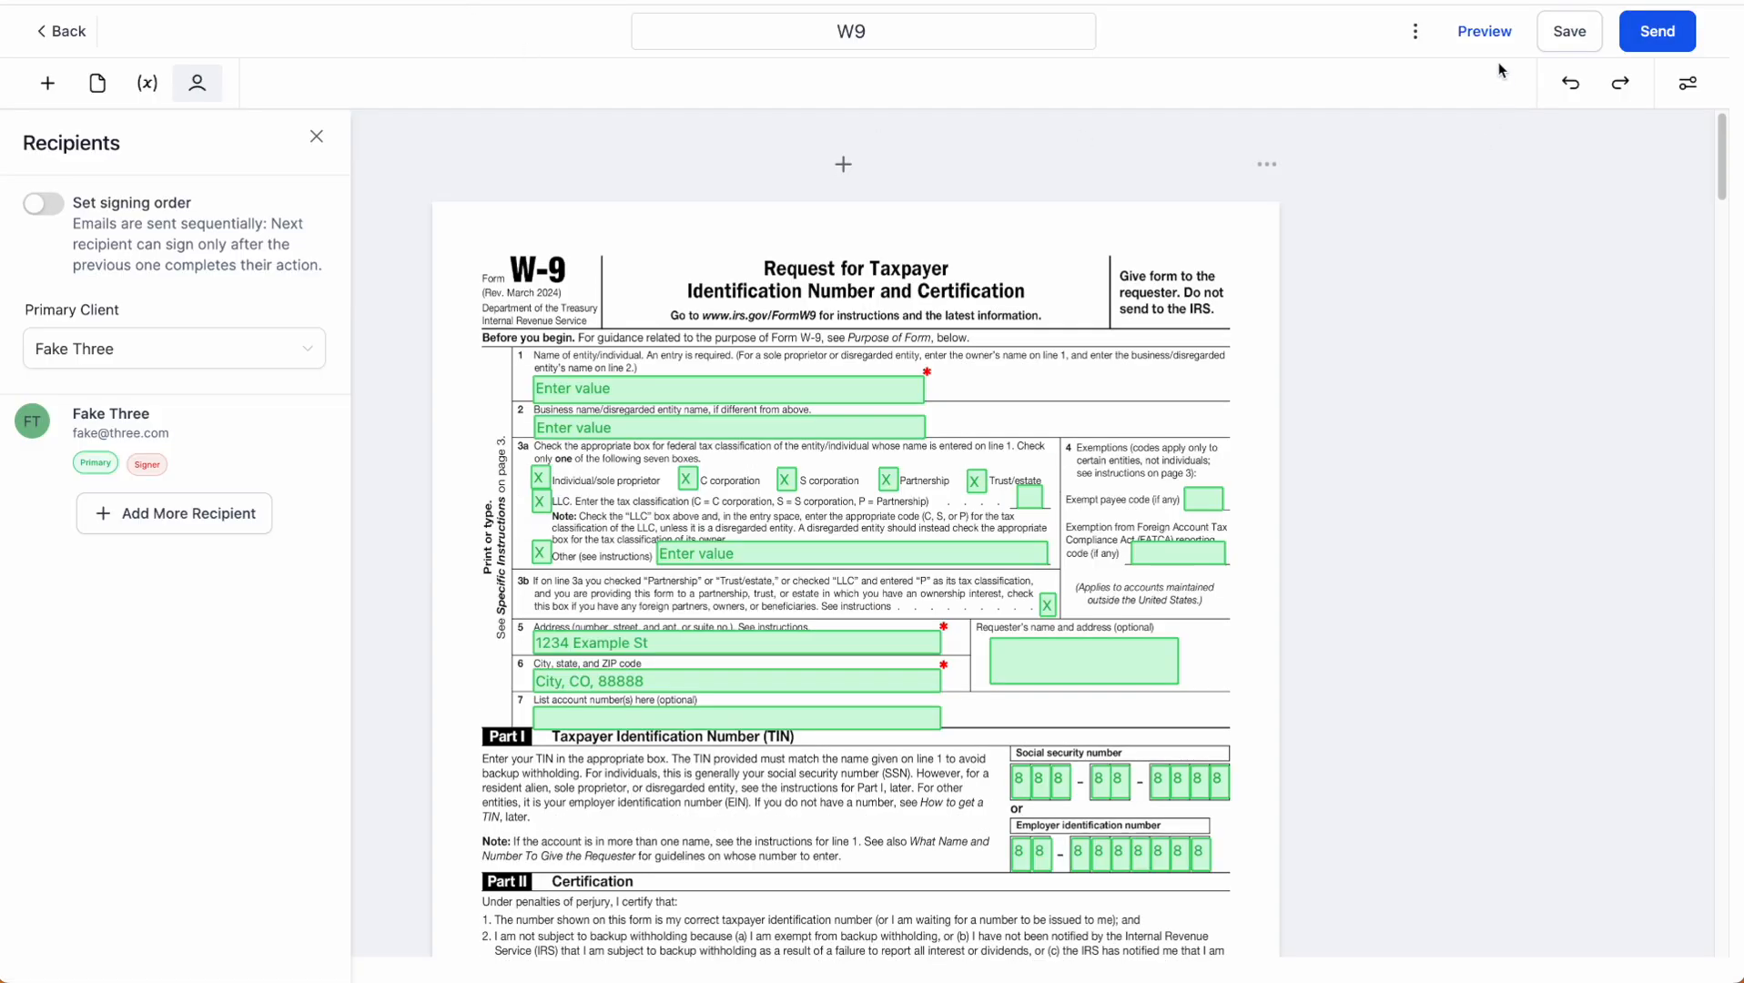
- Generate the W9 document's share link, copy the recipient's link and open it in a new browser tab
{"action": "left_click", "coordinate": [1411, 31]}
{"action": "left_click", "coordinate": [643, 405]}
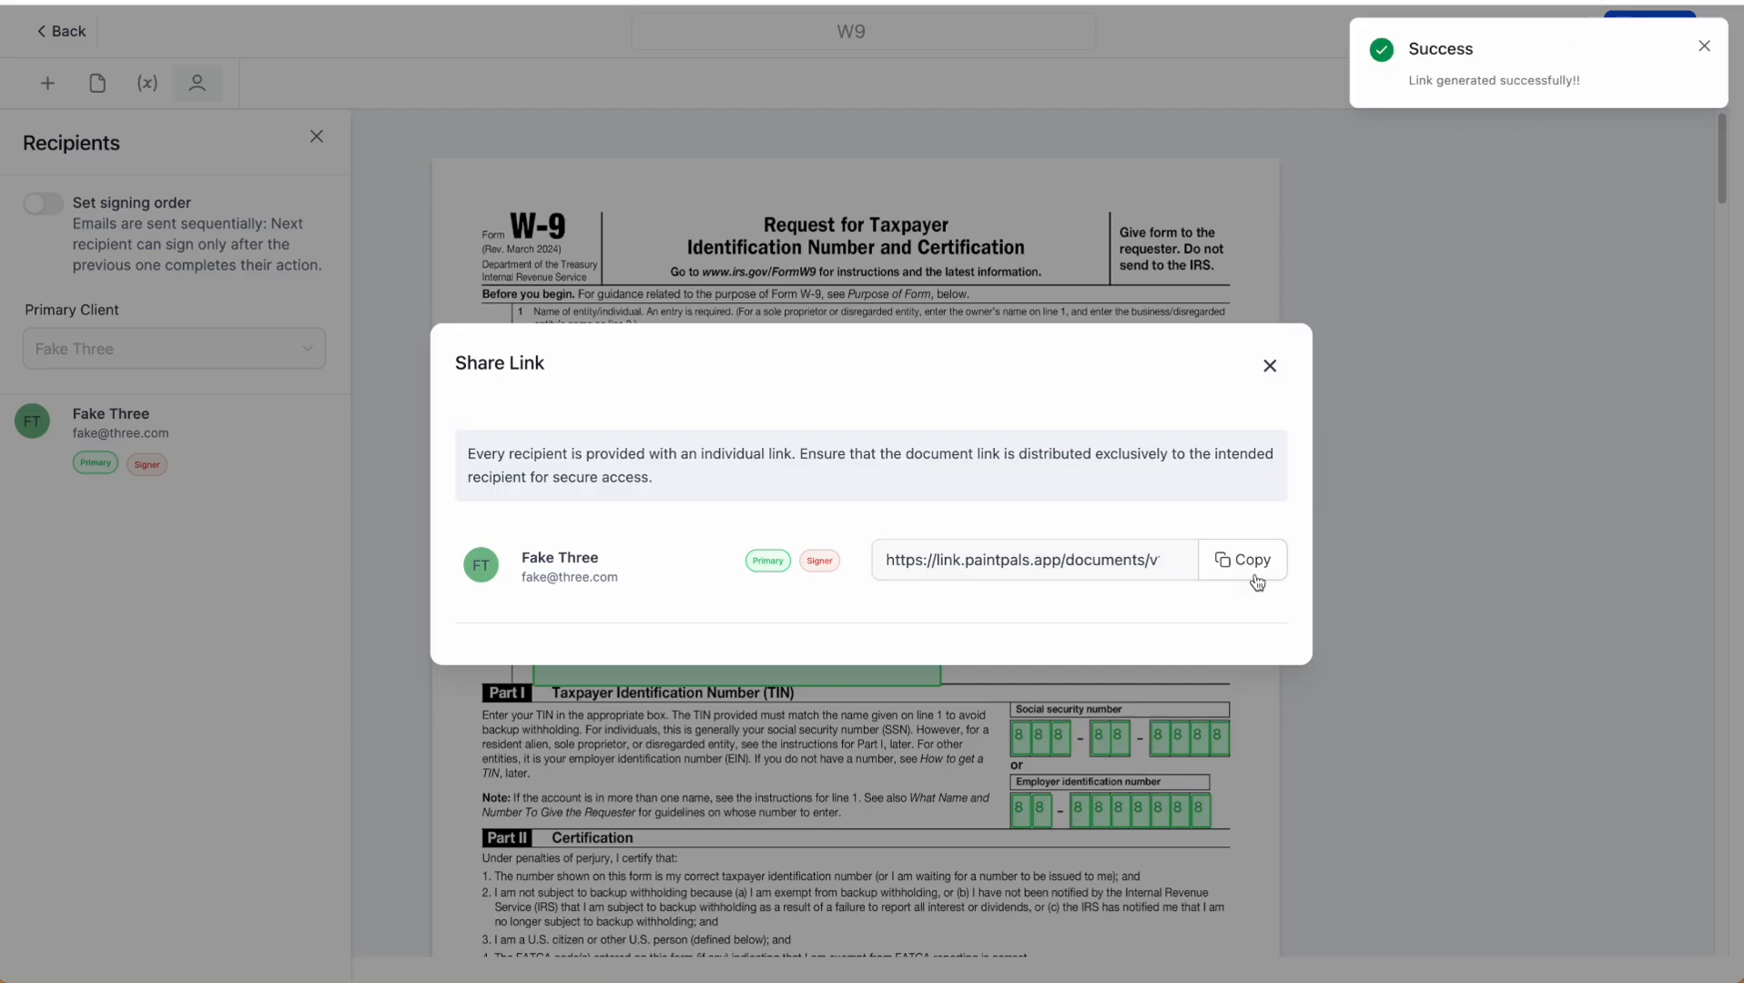
{"action": "left_click", "coordinate": [1248, 567]}
{"action": "key", "text": "super+t"}
{"action": "key", "text": "super+v"}
{"action": "key", "text": "Return"}
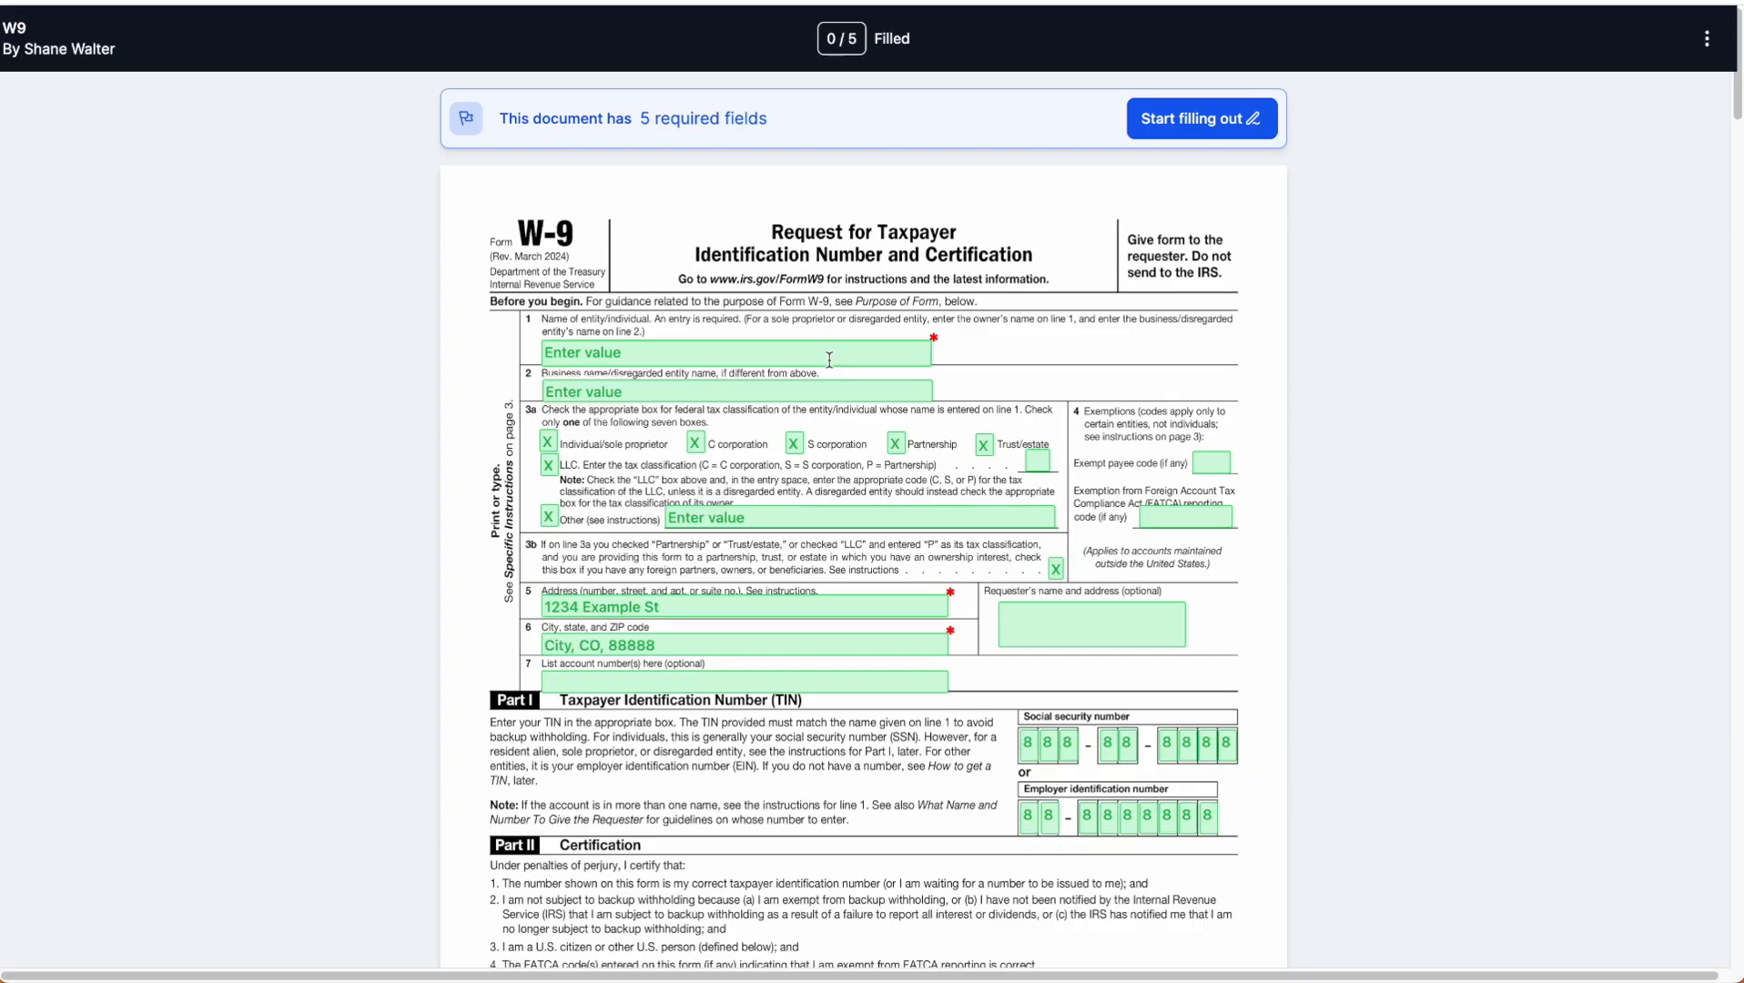
- Fill the W9's entity name field with "Enter a name", enter part of the employer identification number, and review the signature area
{"action": "left_click", "coordinate": [826, 354]}
{"action": "type", "text": "Enter a name"}
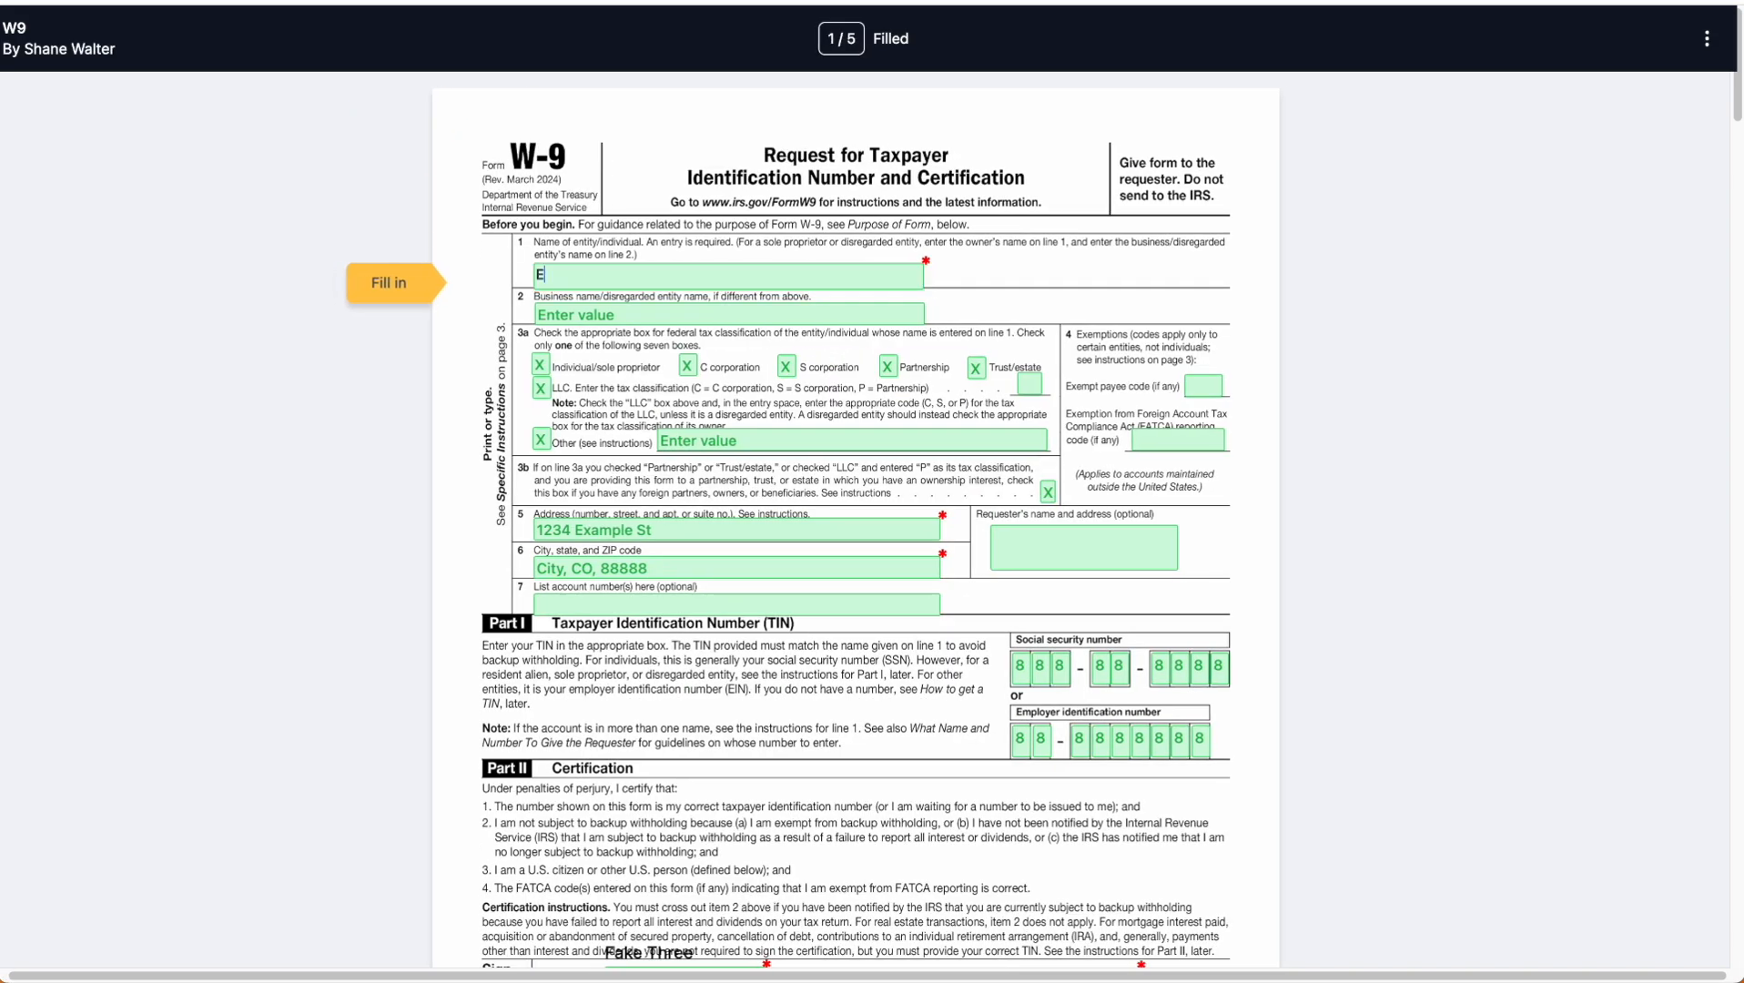
{"action": "left_click", "coordinate": [1029, 733]}
{"action": "type", "text": "4"}
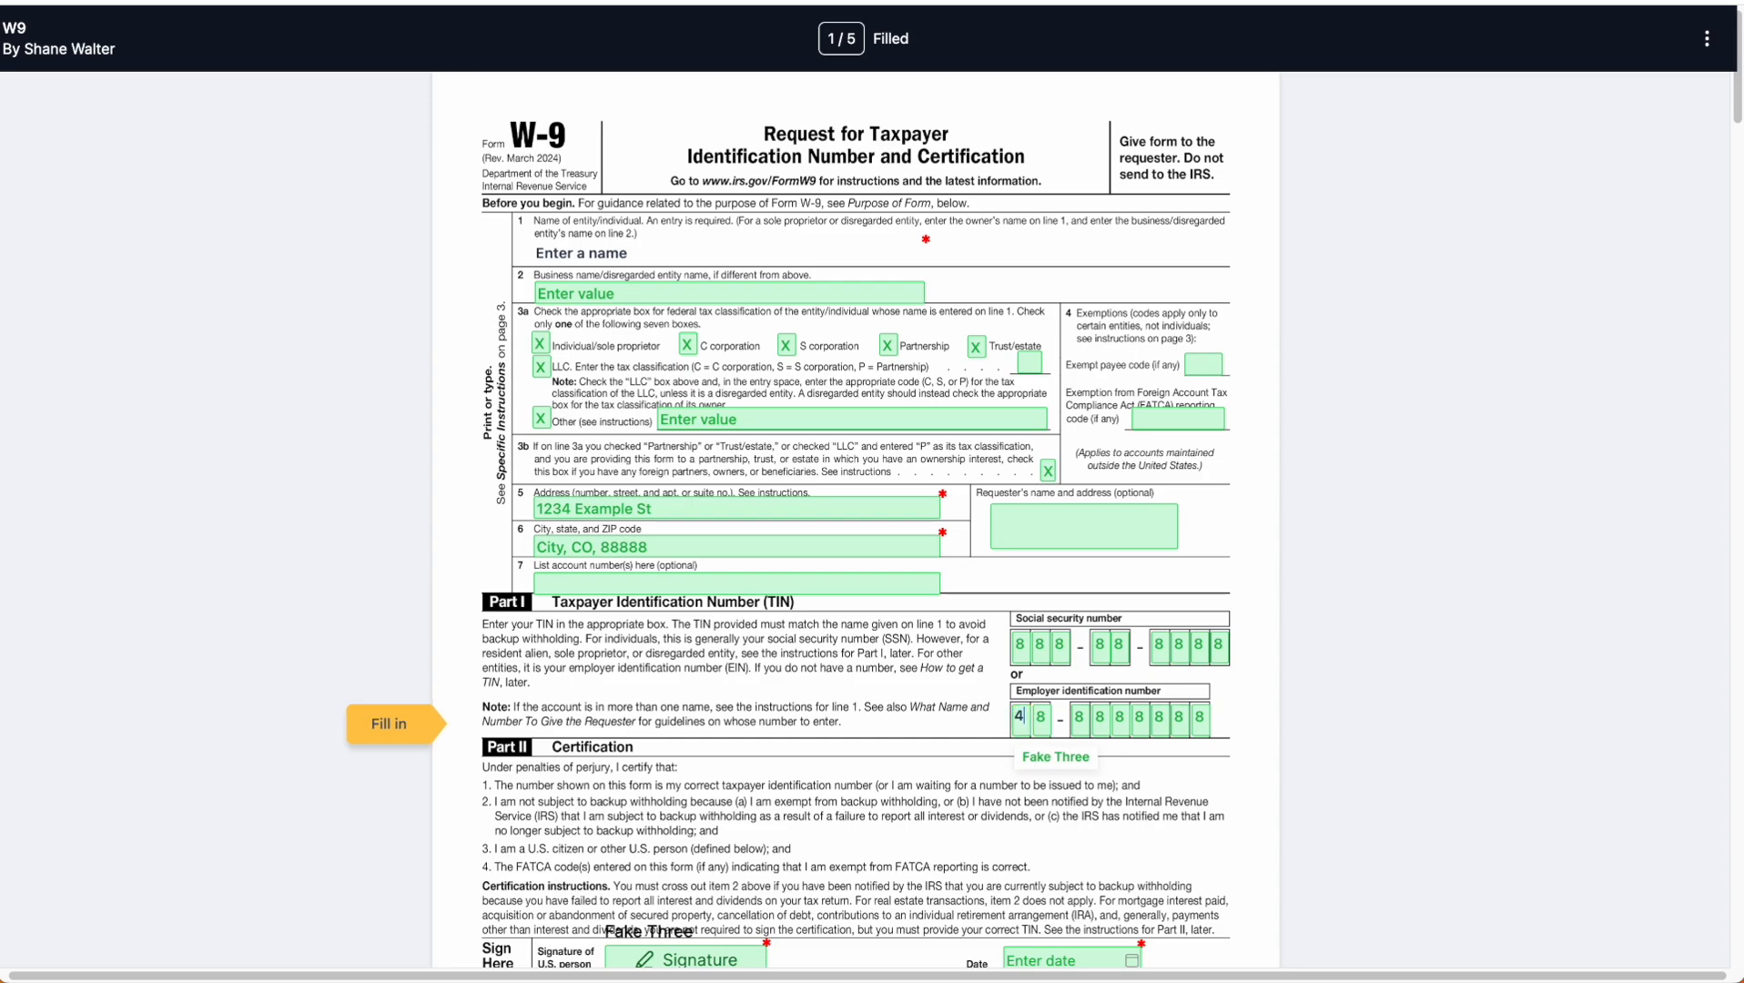
{"action": "type", "text": "5-885"}
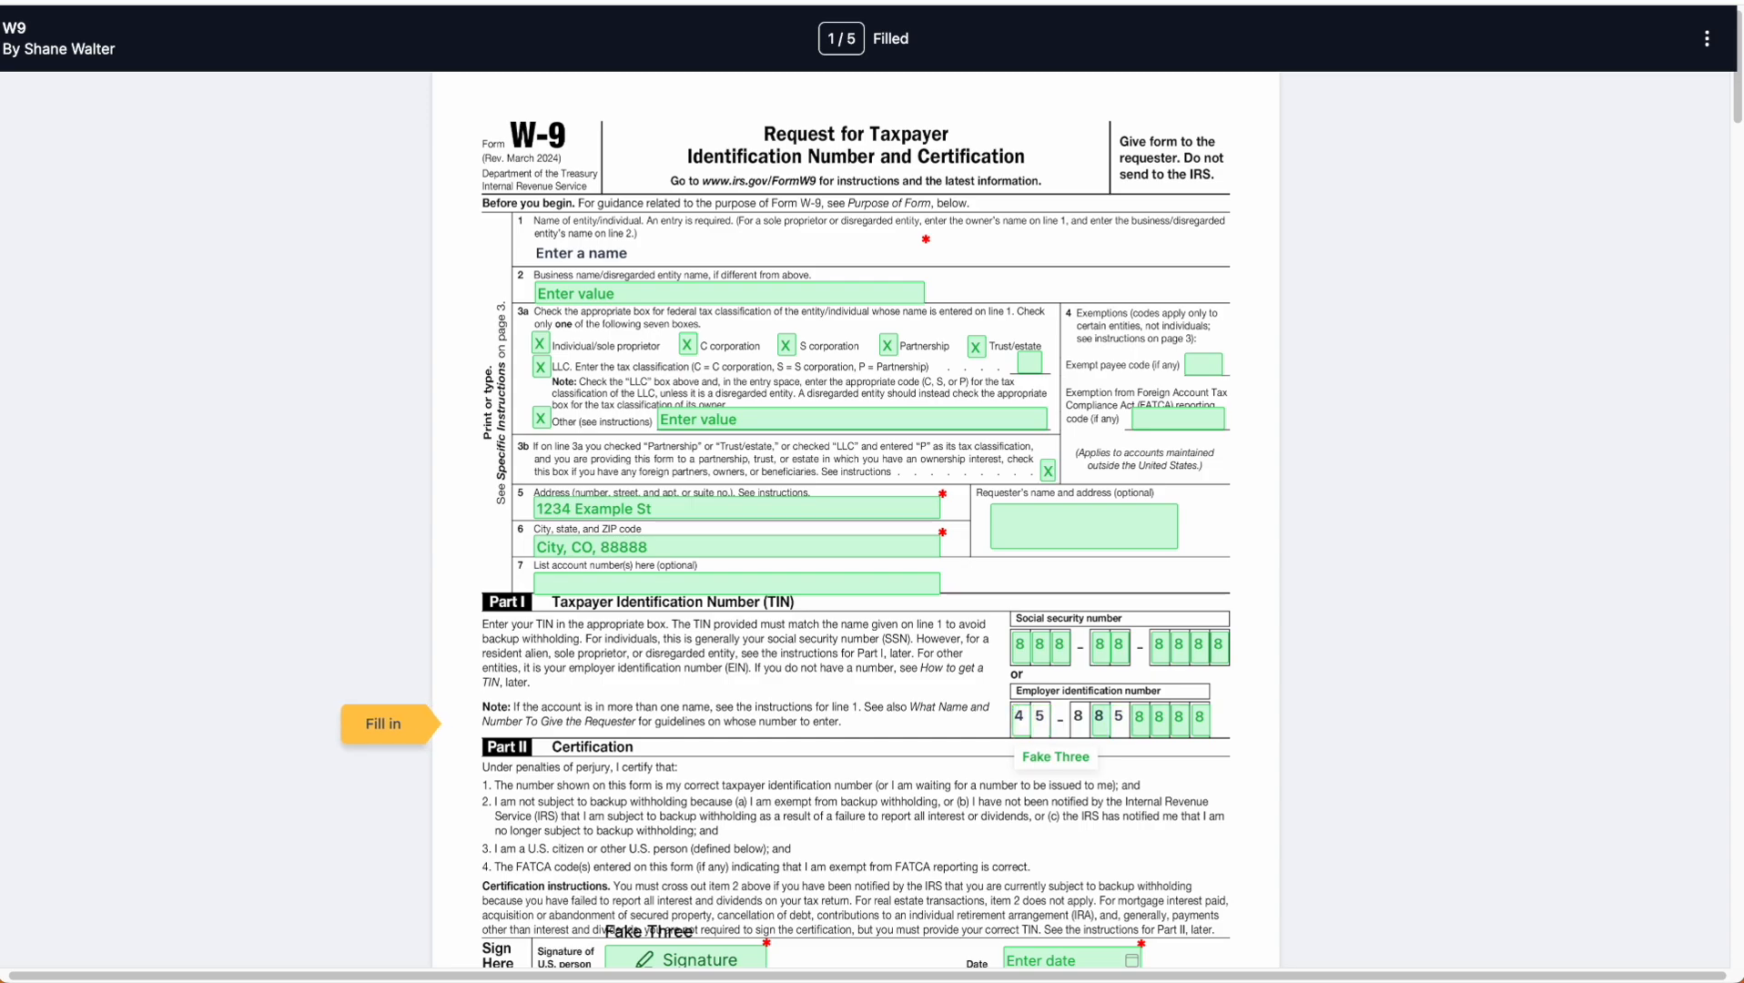
{"action": "scroll", "coordinate": [1353, 428], "scroll_direction": "down", "scroll_amount": 4}
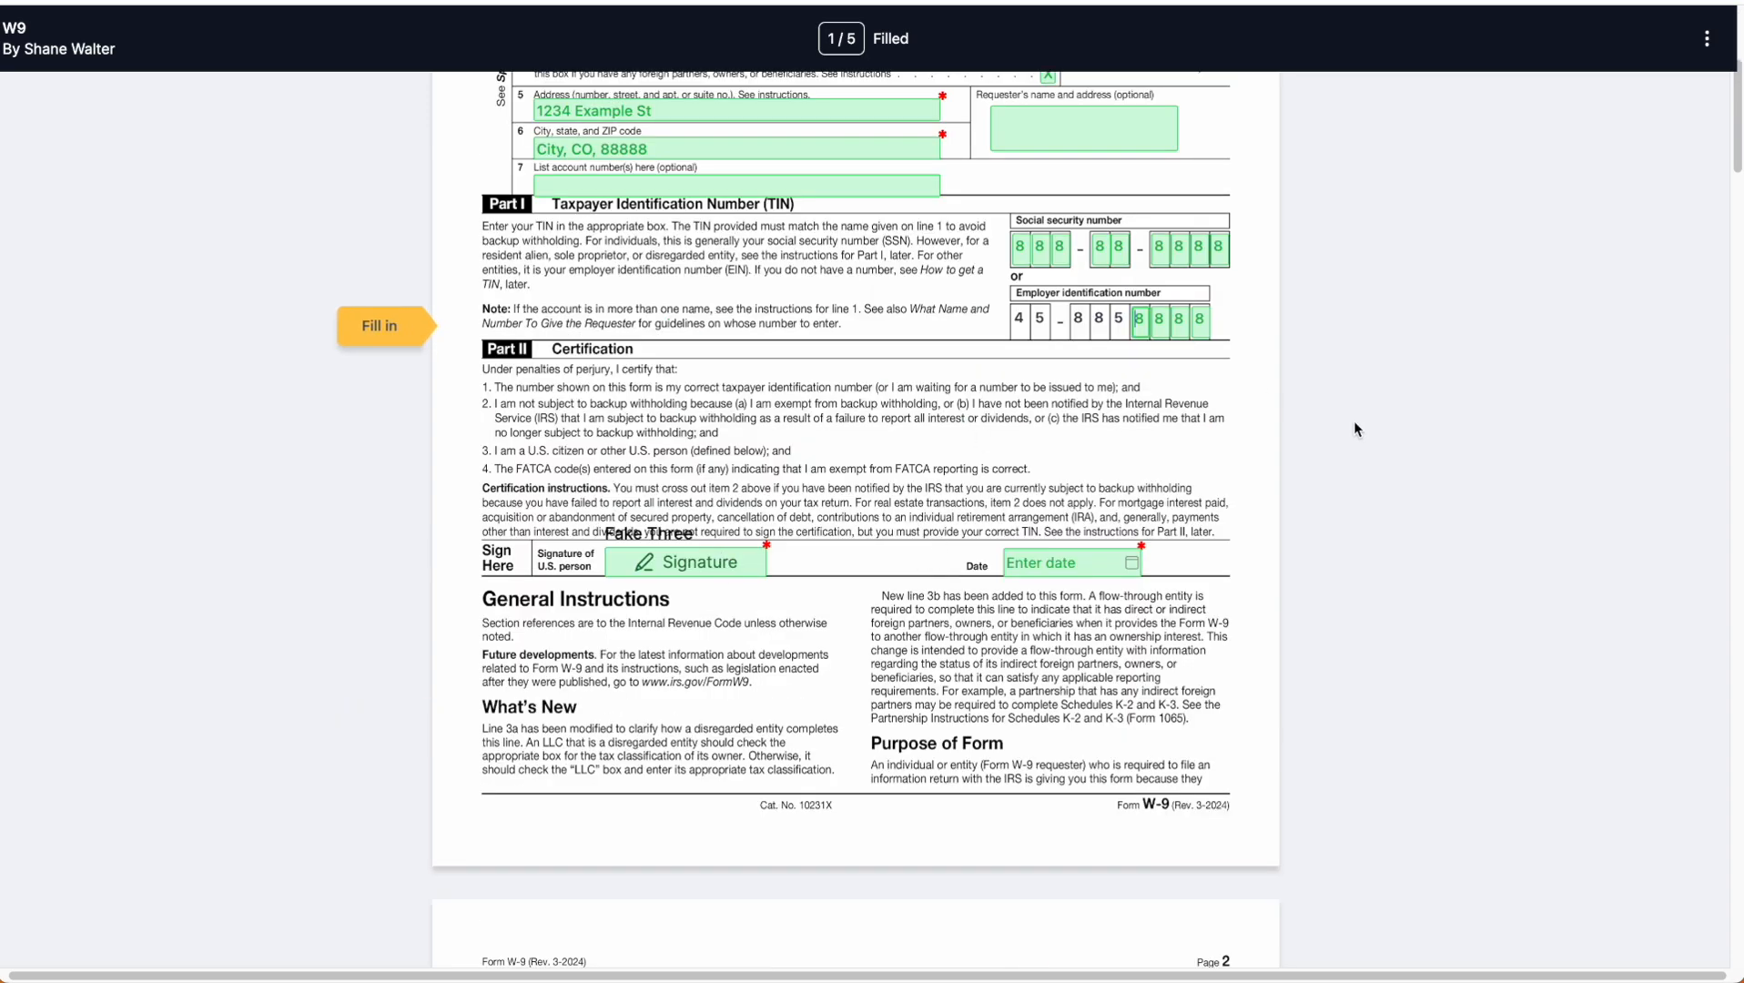
{"action": "scroll", "coordinate": [1022, 502], "scroll_direction": "up", "scroll_amount": 4}
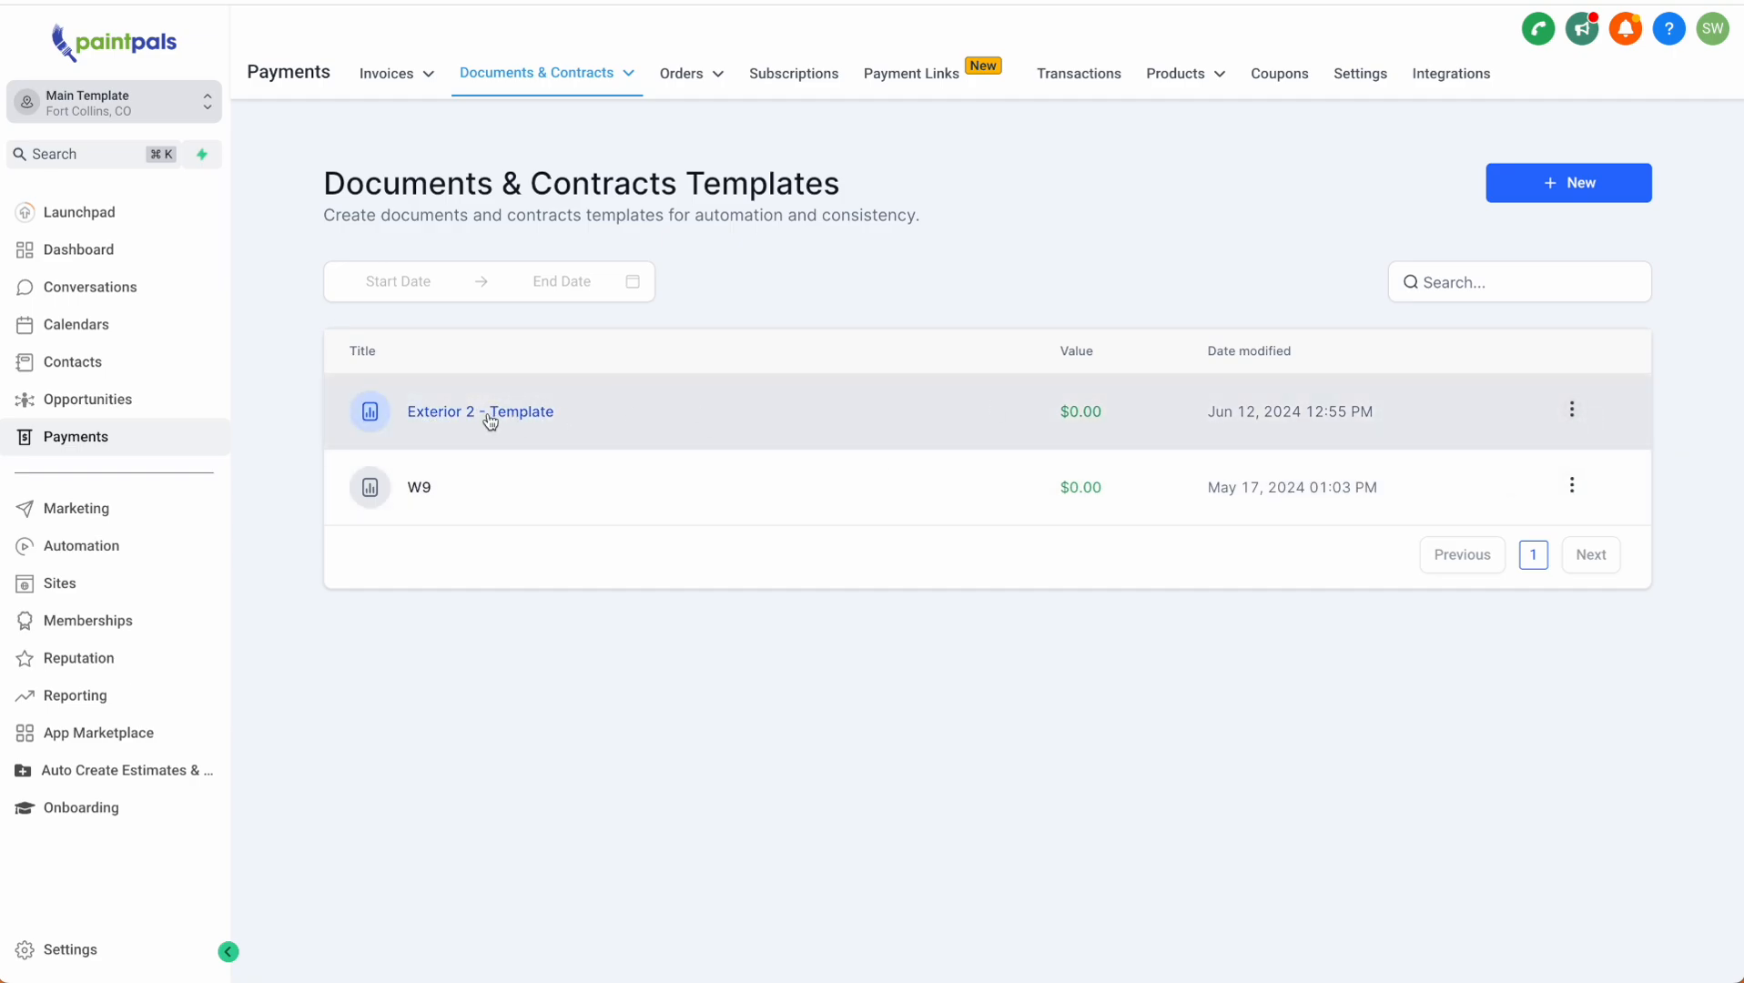
- Open Exterior 2 - Template and review its contact name placeholder, signature field and date field
{"action": "left_click", "coordinate": [491, 416]}
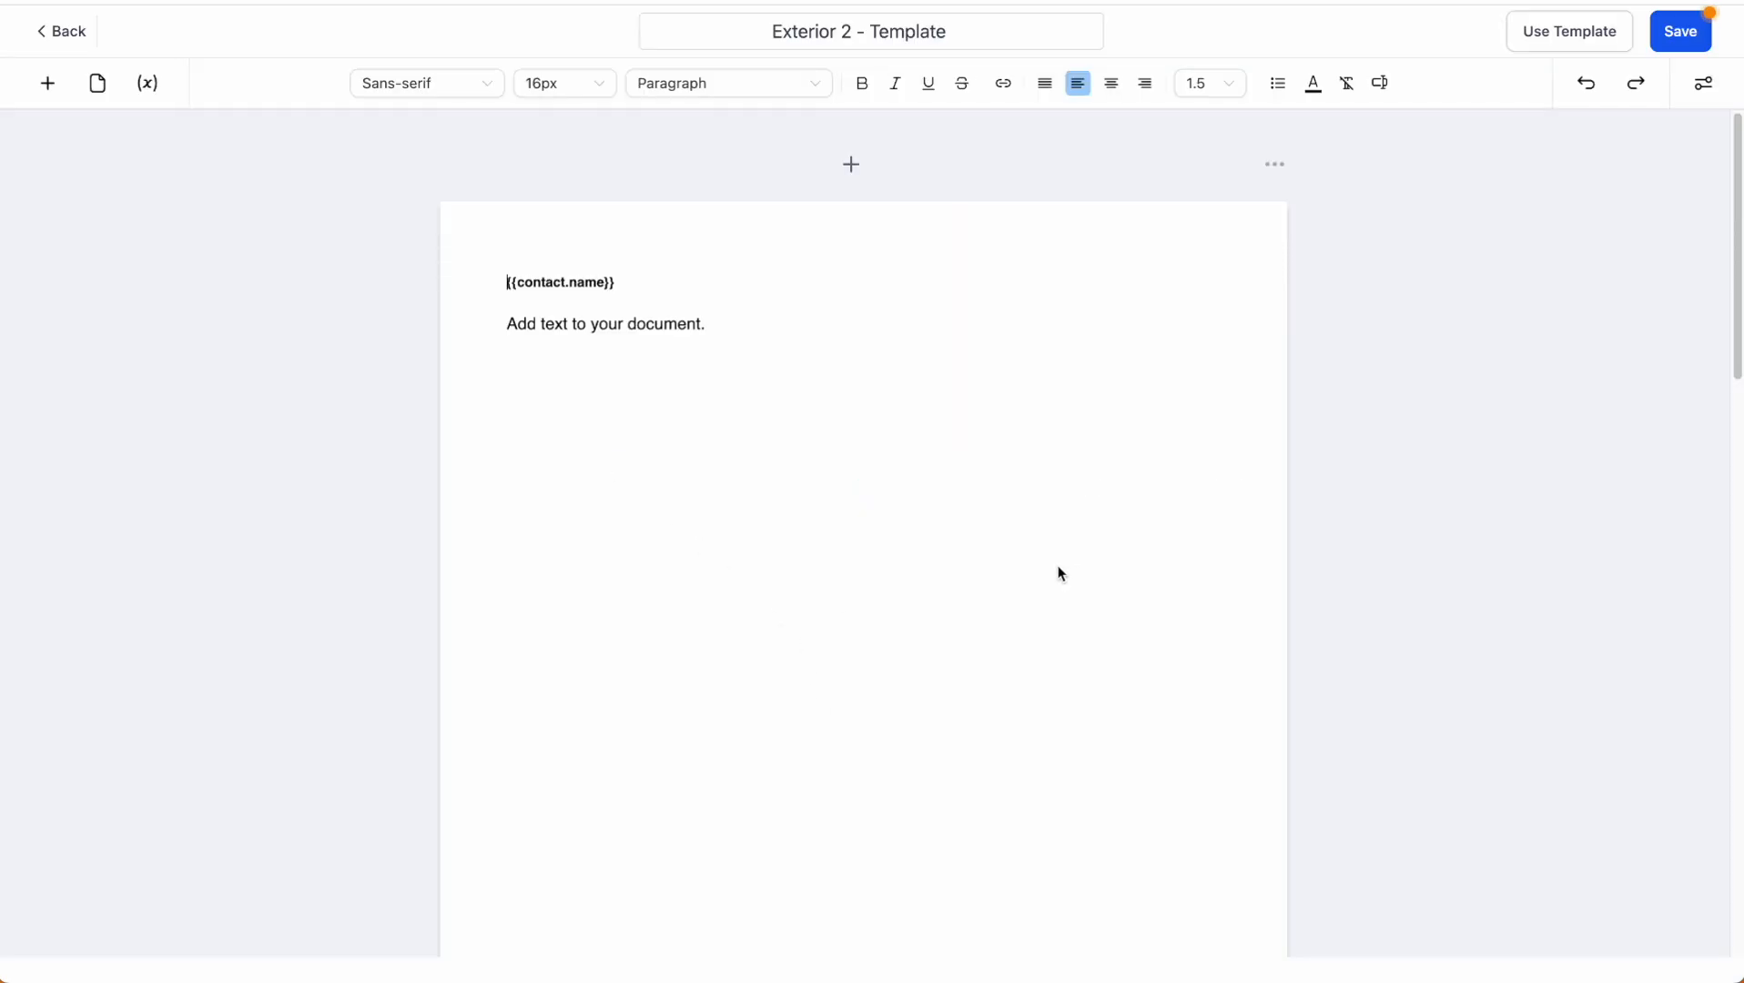
{"action": "left_click", "coordinate": [650, 297]}
{"action": "left_click_drag", "start_coordinate": [616, 284], "coordinate": [506, 286]}
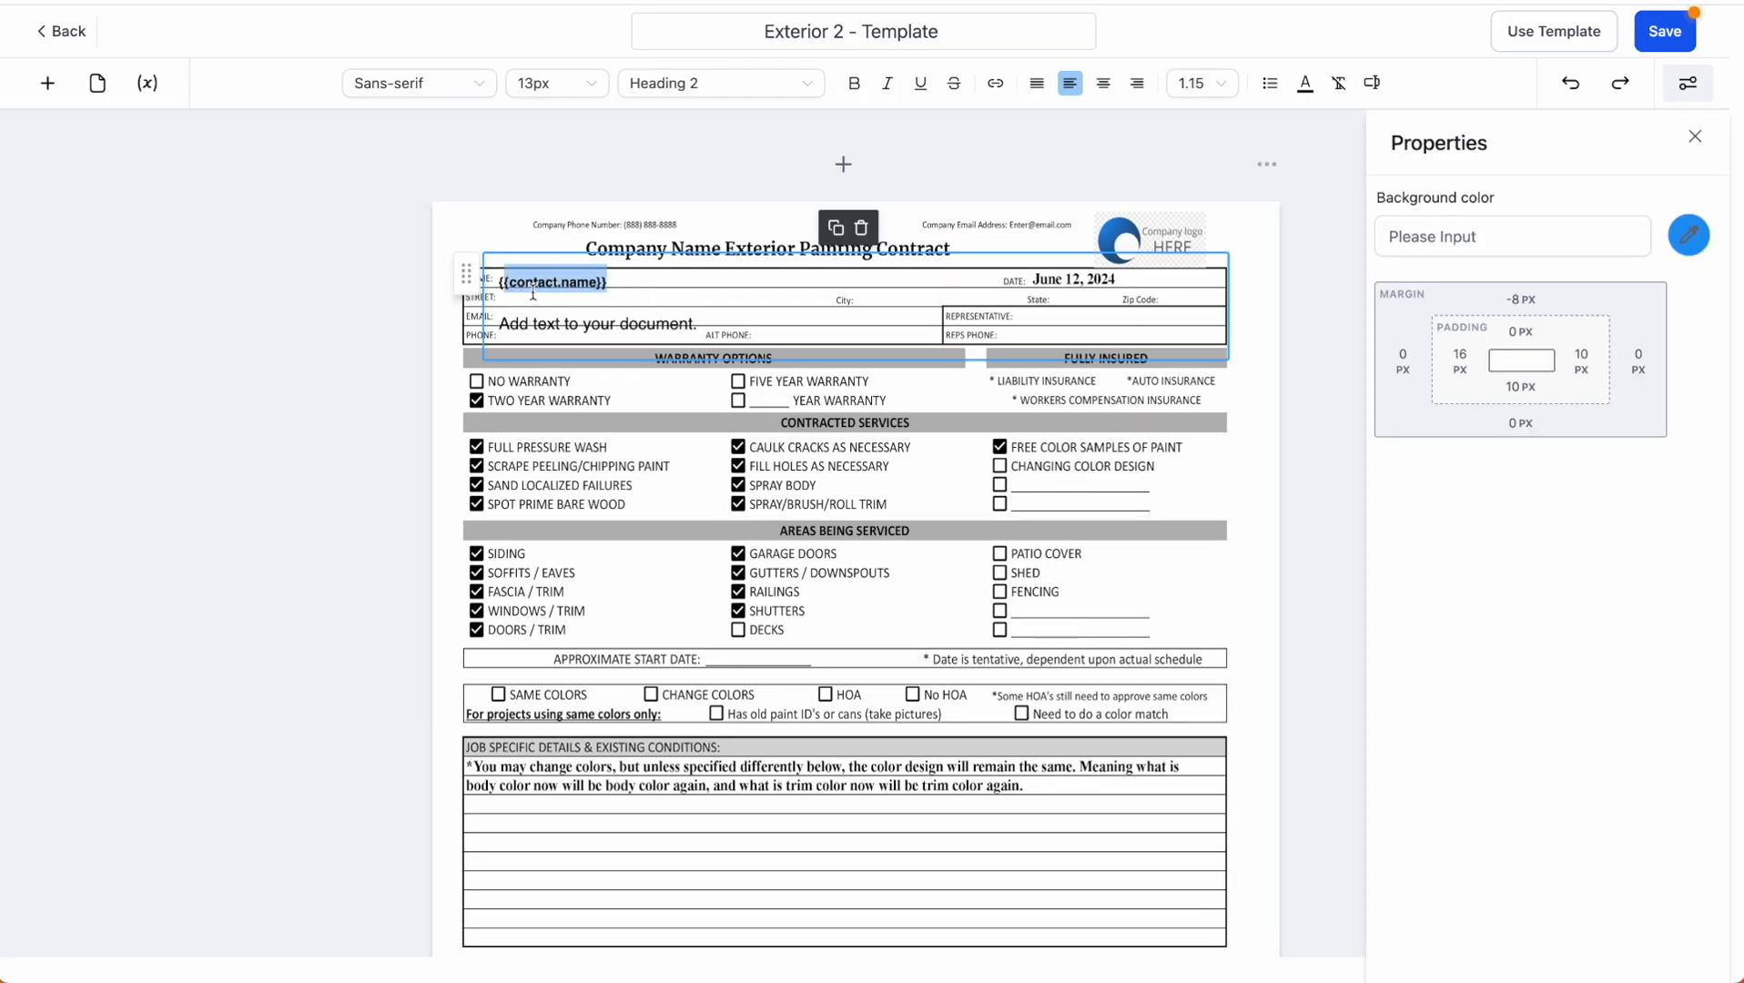
{"action": "scroll", "coordinate": [828, 567], "scroll_direction": "down", "scroll_amount": 6}
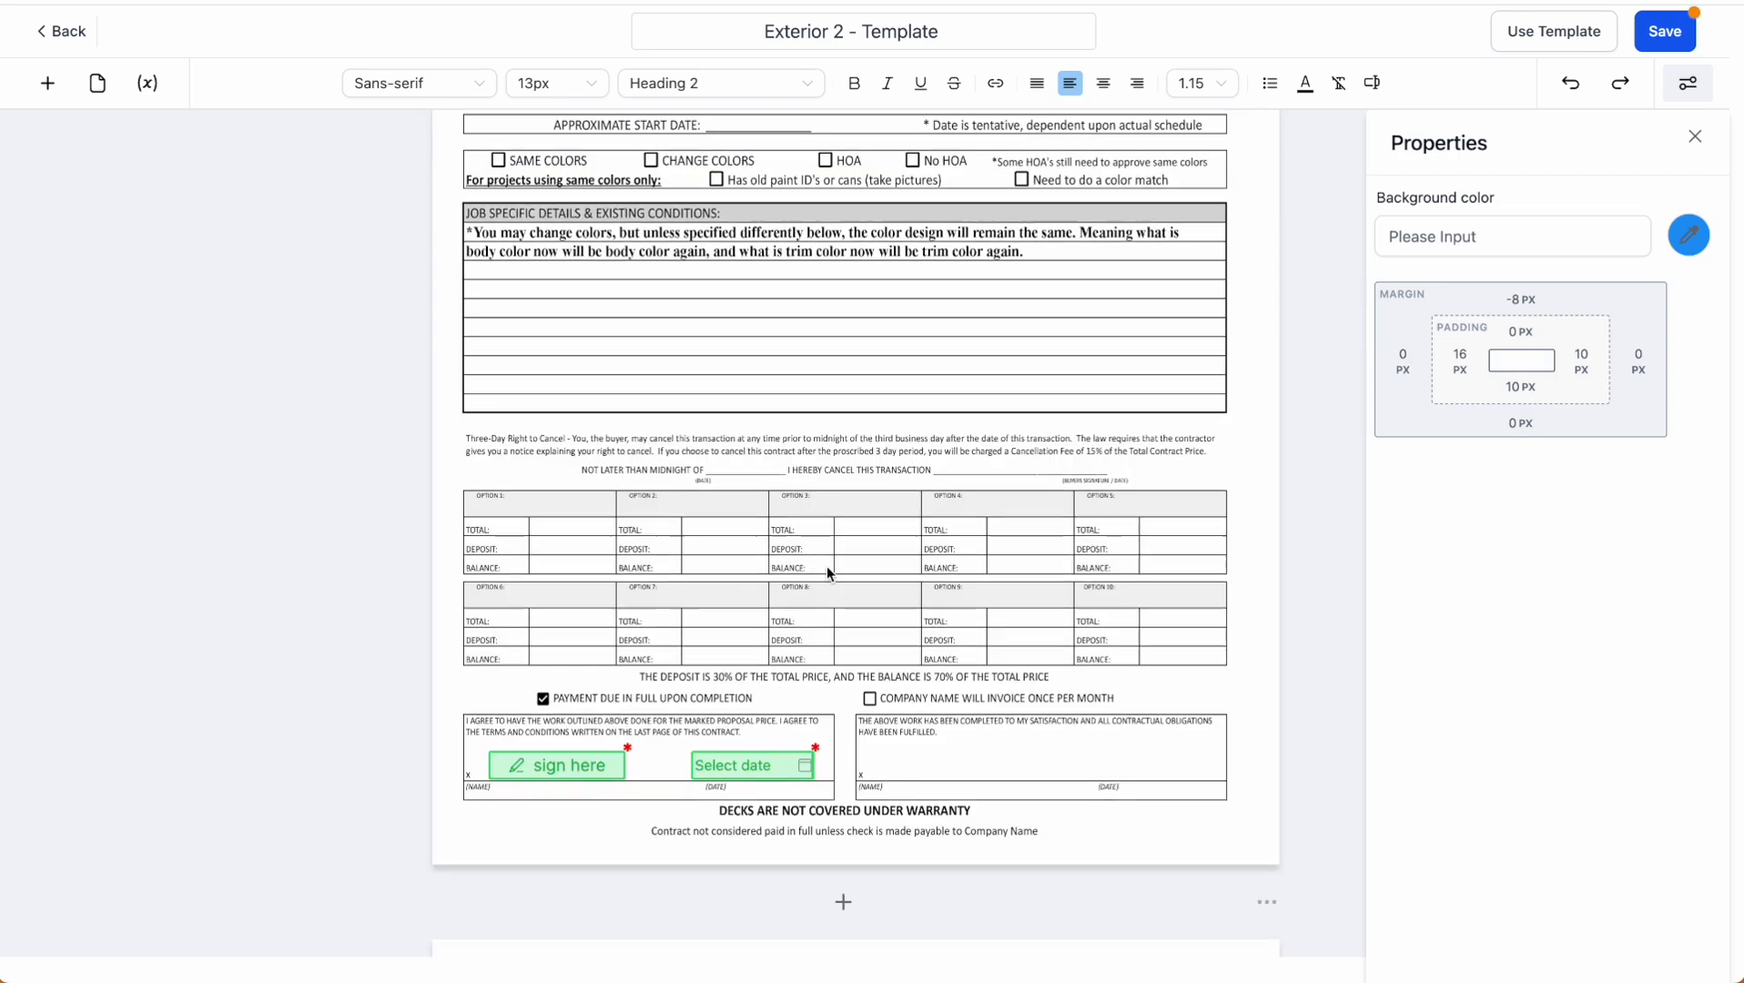
{"action": "scroll", "coordinate": [824, 561], "scroll_direction": "up", "scroll_amount": 6}
{"action": "left_click", "coordinate": [327, 173]}
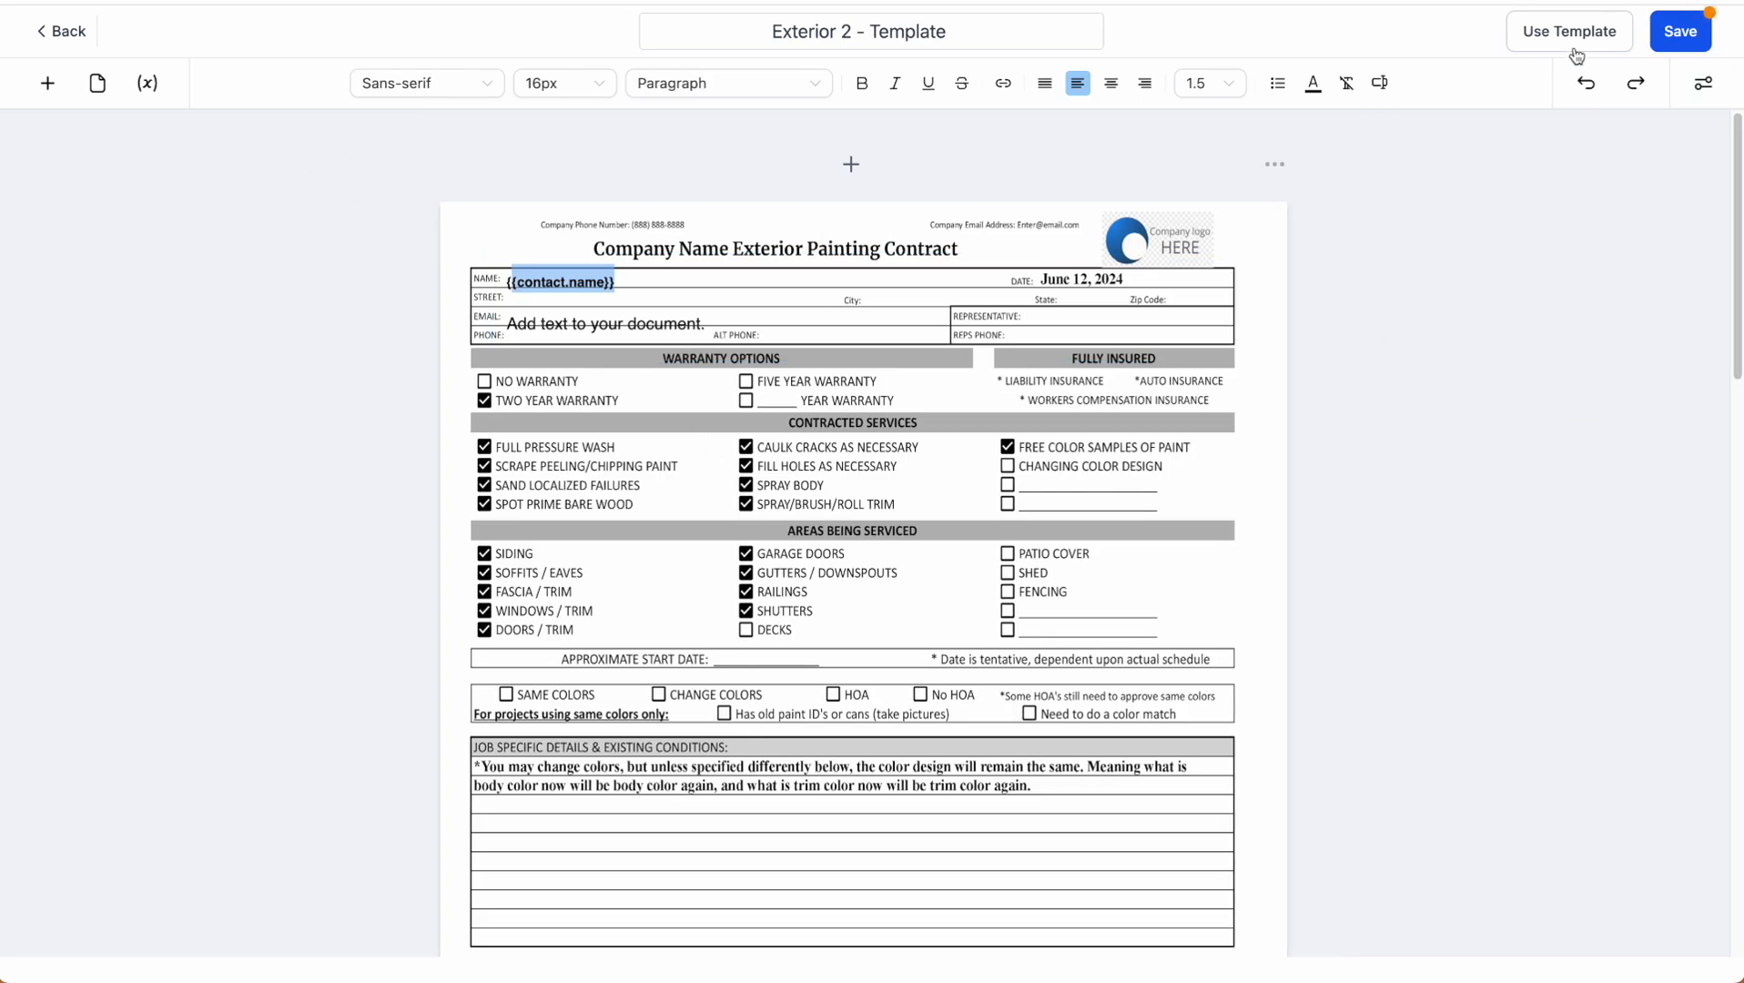
- Create a document from Exterior 2 - Template with the sixth listed contact as primary client, and view the documents waiting for others
{"action": "left_click", "coordinate": [1664, 31]}
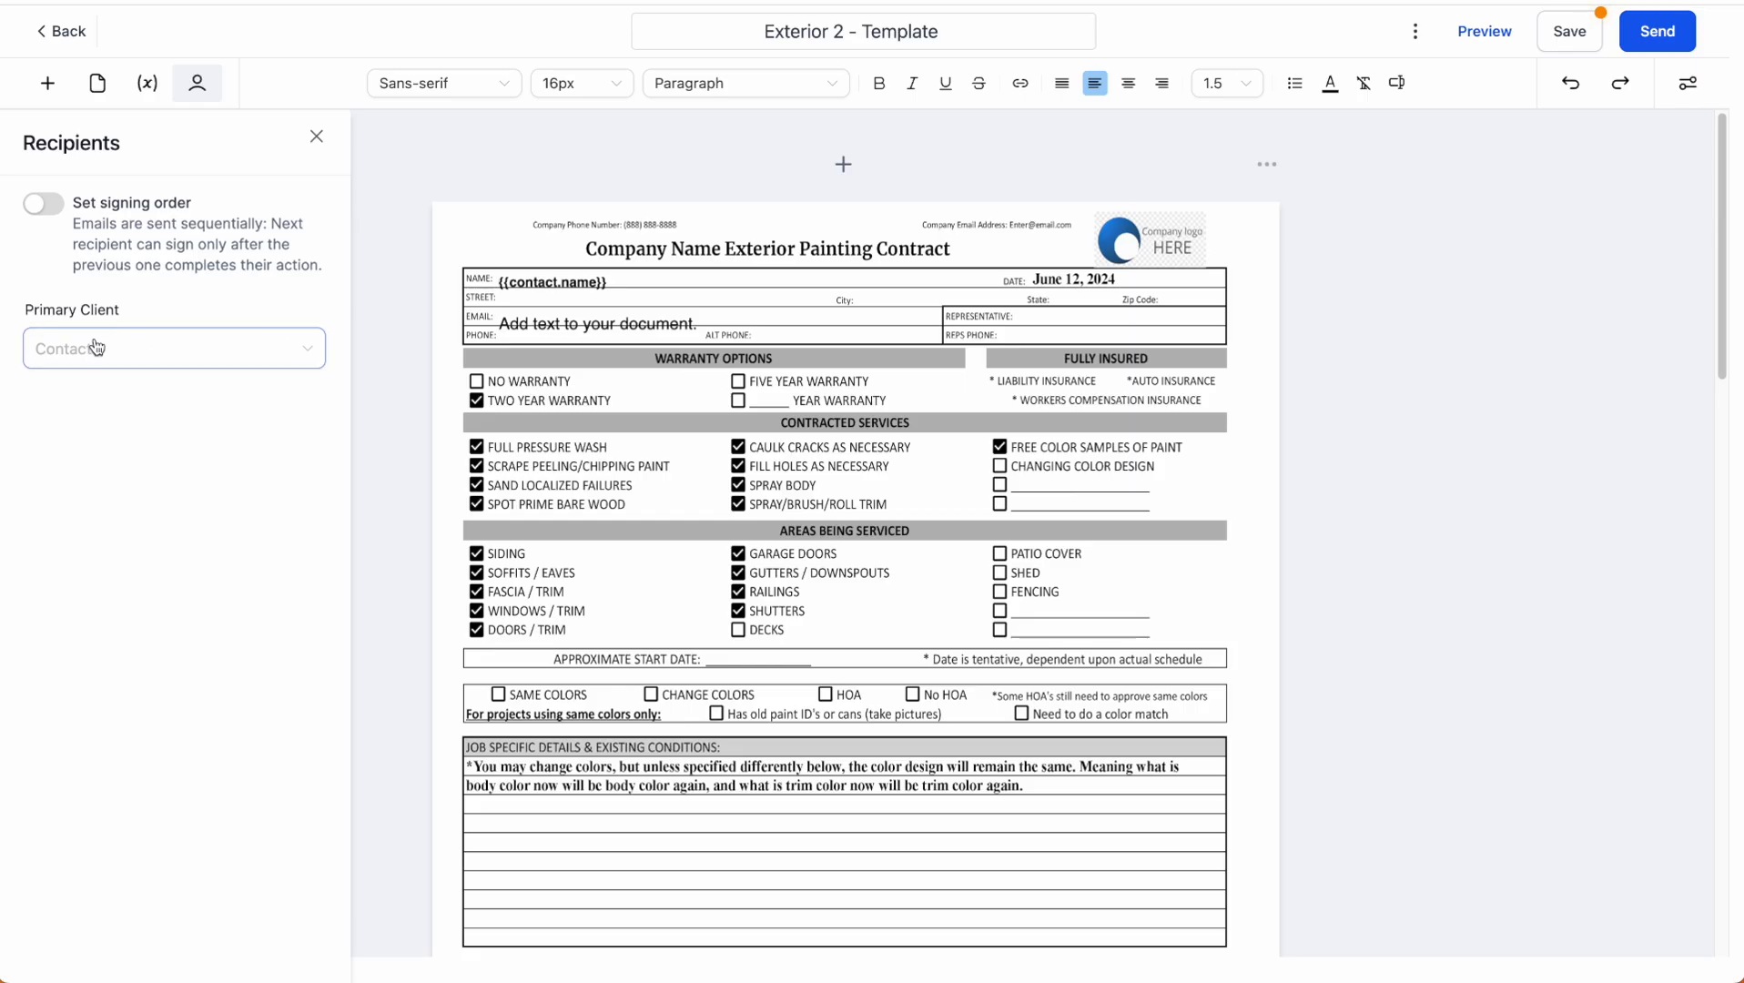
{"action": "left_click", "coordinate": [164, 349]}
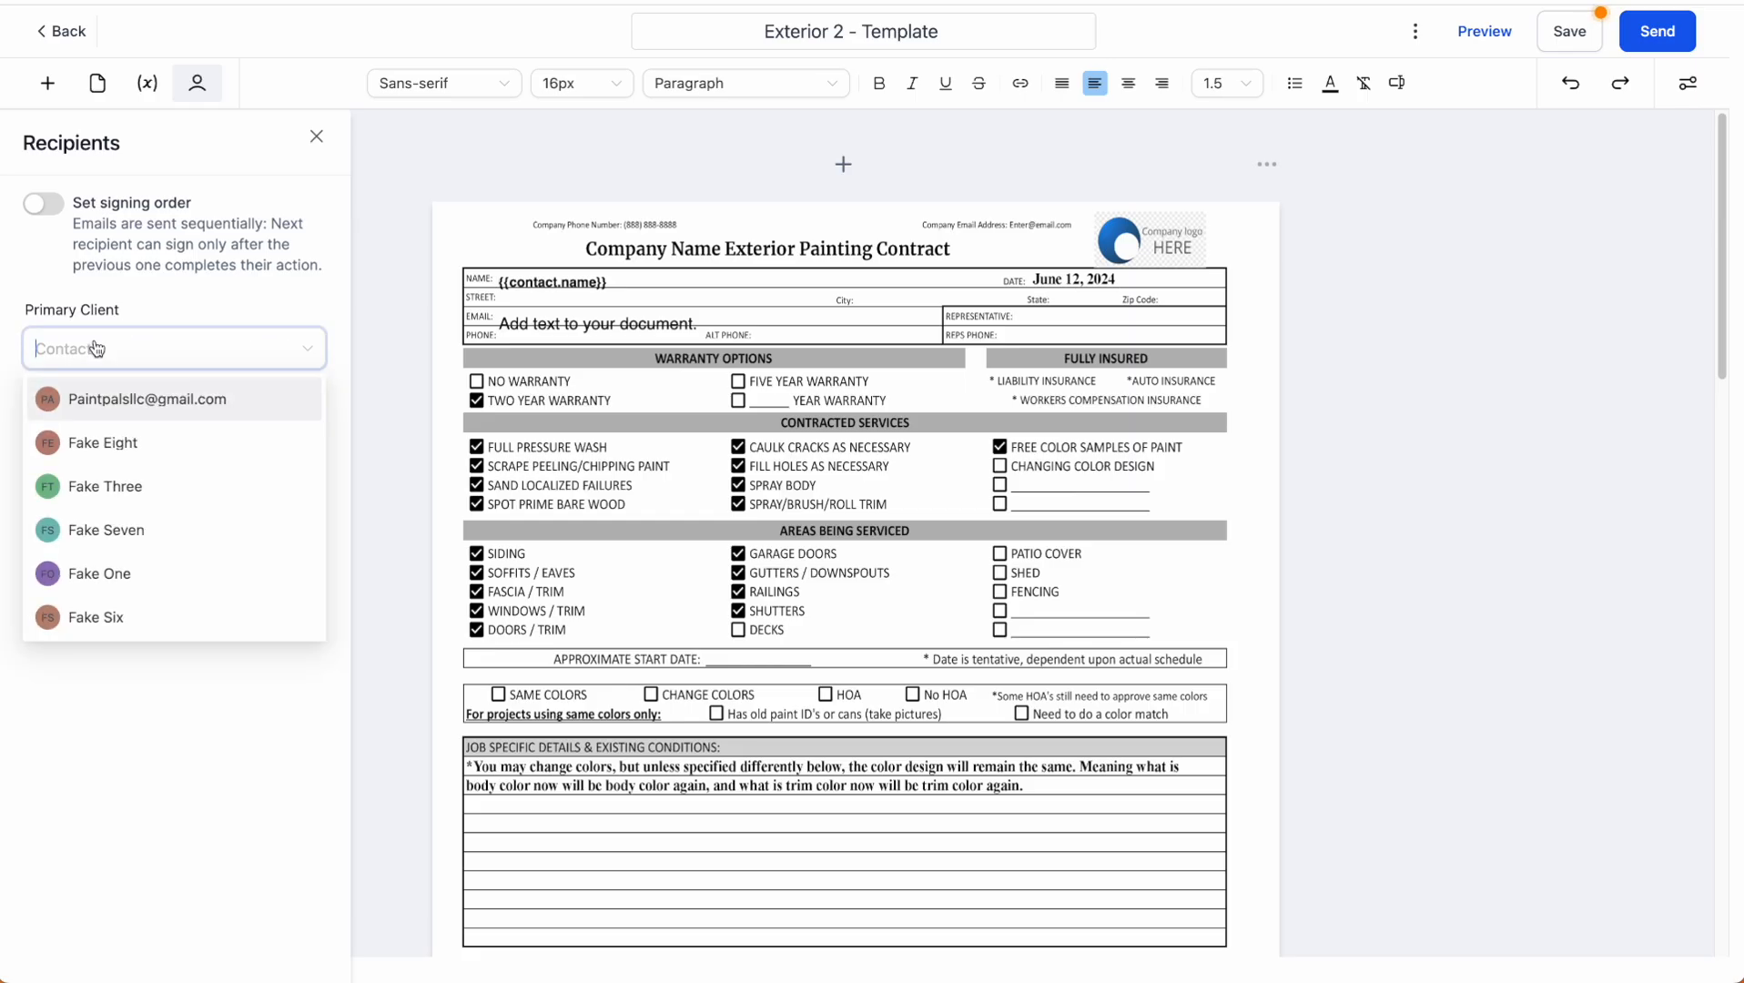
{"action": "left_click", "coordinate": [105, 627]}
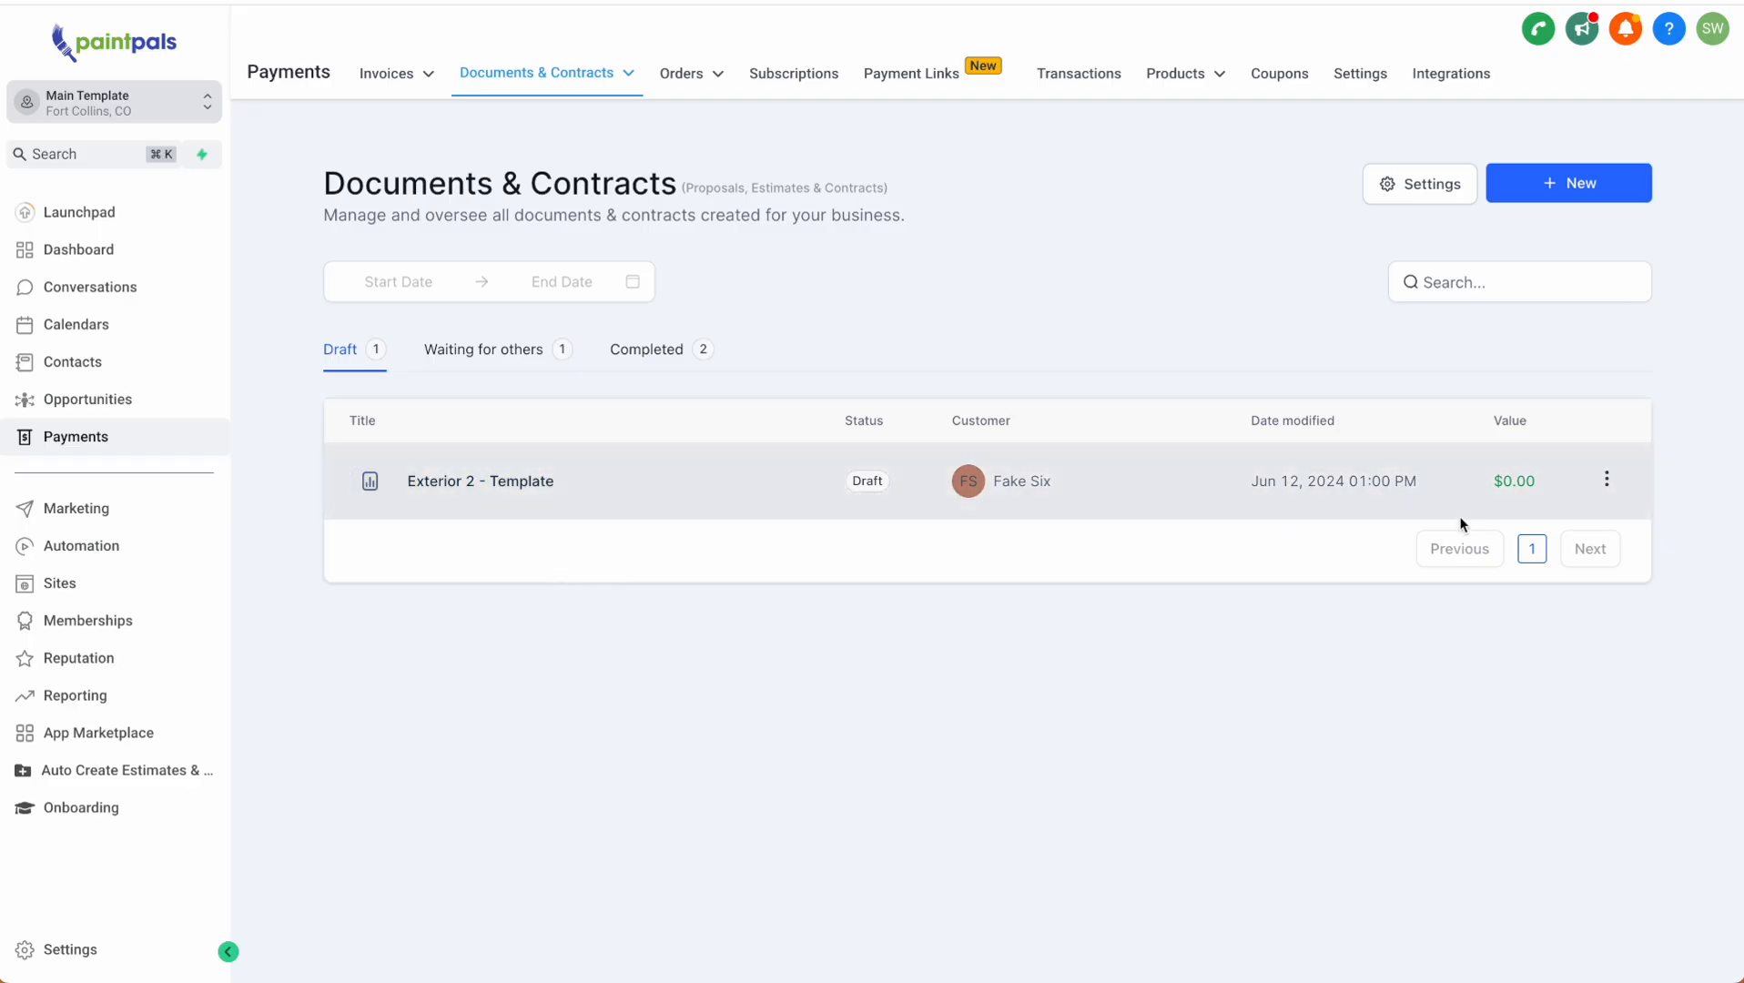
{"action": "left_click", "coordinate": [484, 350]}
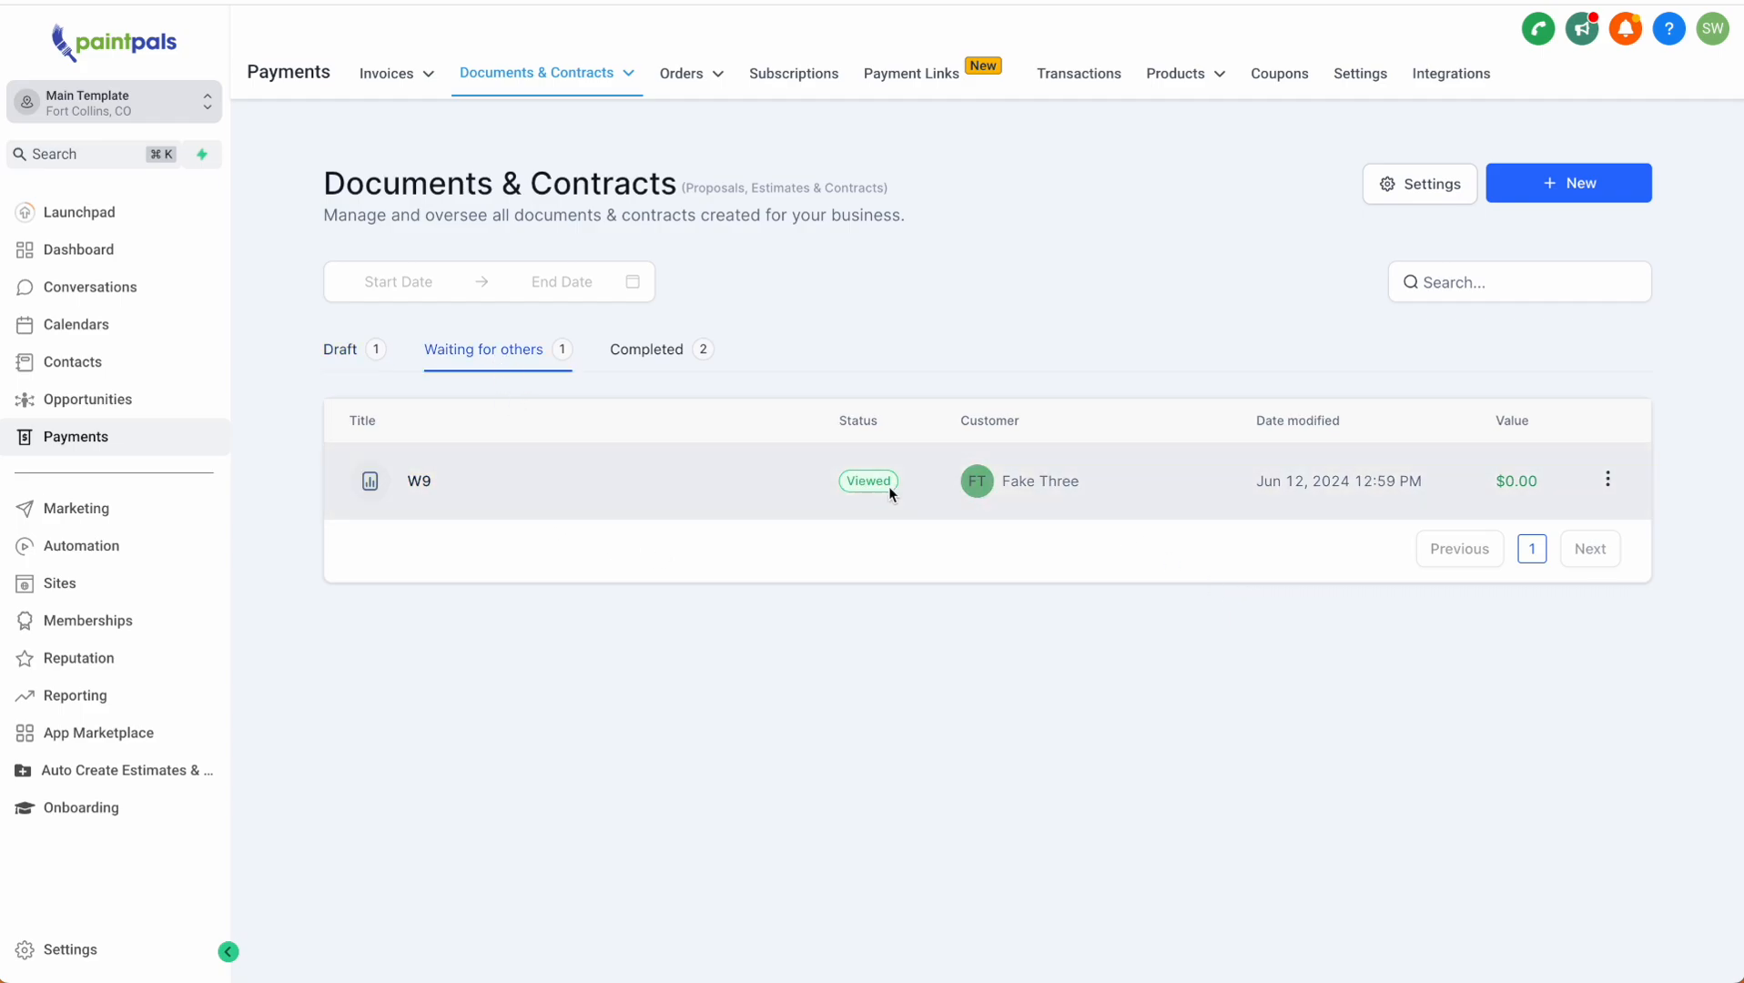
- View the completed documents, and start a new blank template from the documents and contracts templates list
{"action": "left_click", "coordinate": [642, 351]}
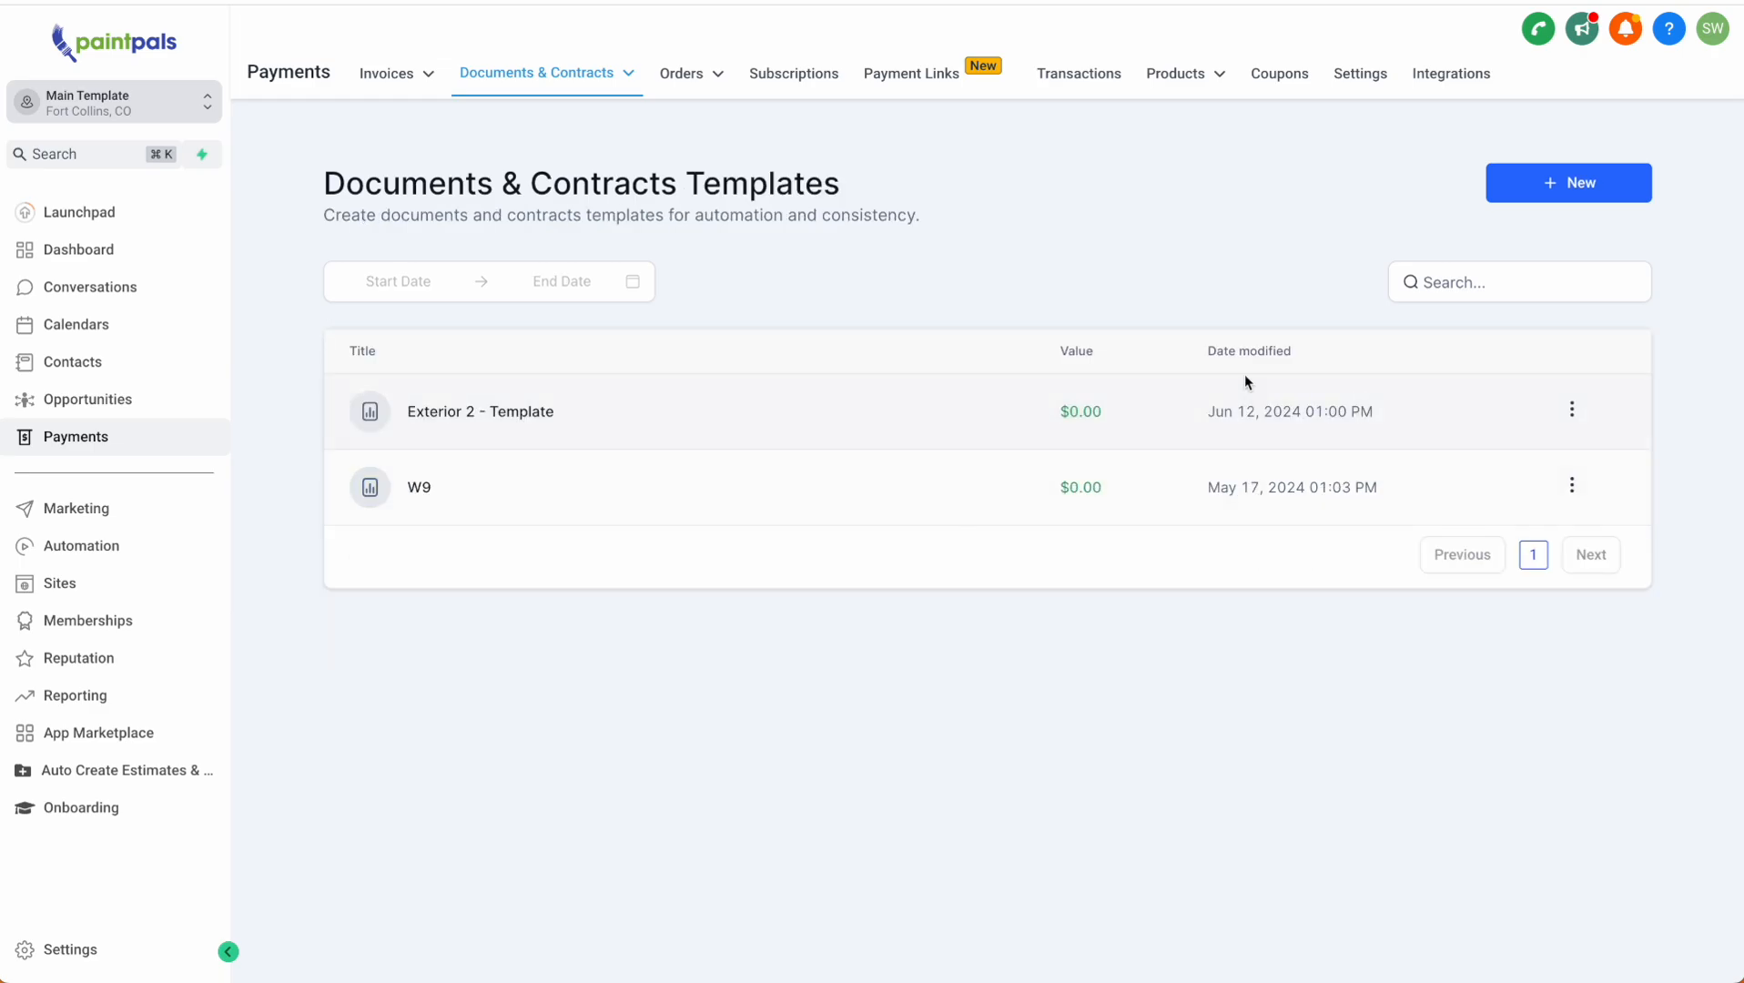
{"action": "left_click", "coordinate": [1552, 186]}
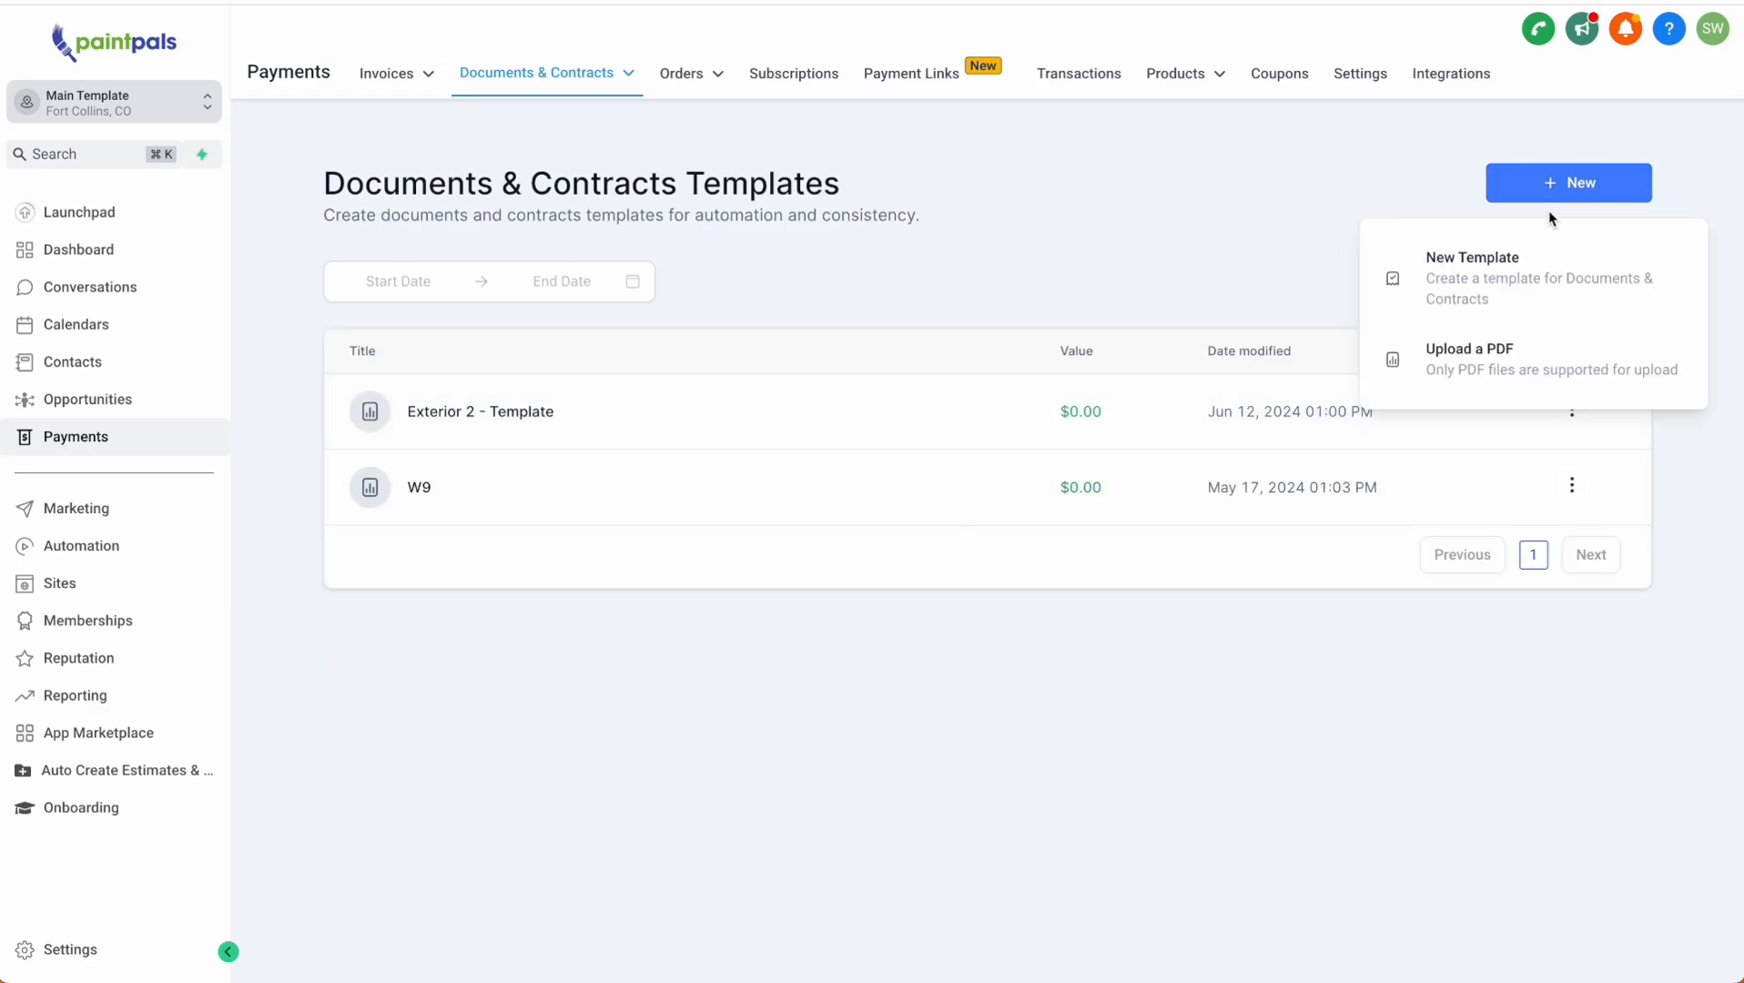
{"action": "left_click", "coordinate": [1479, 307]}
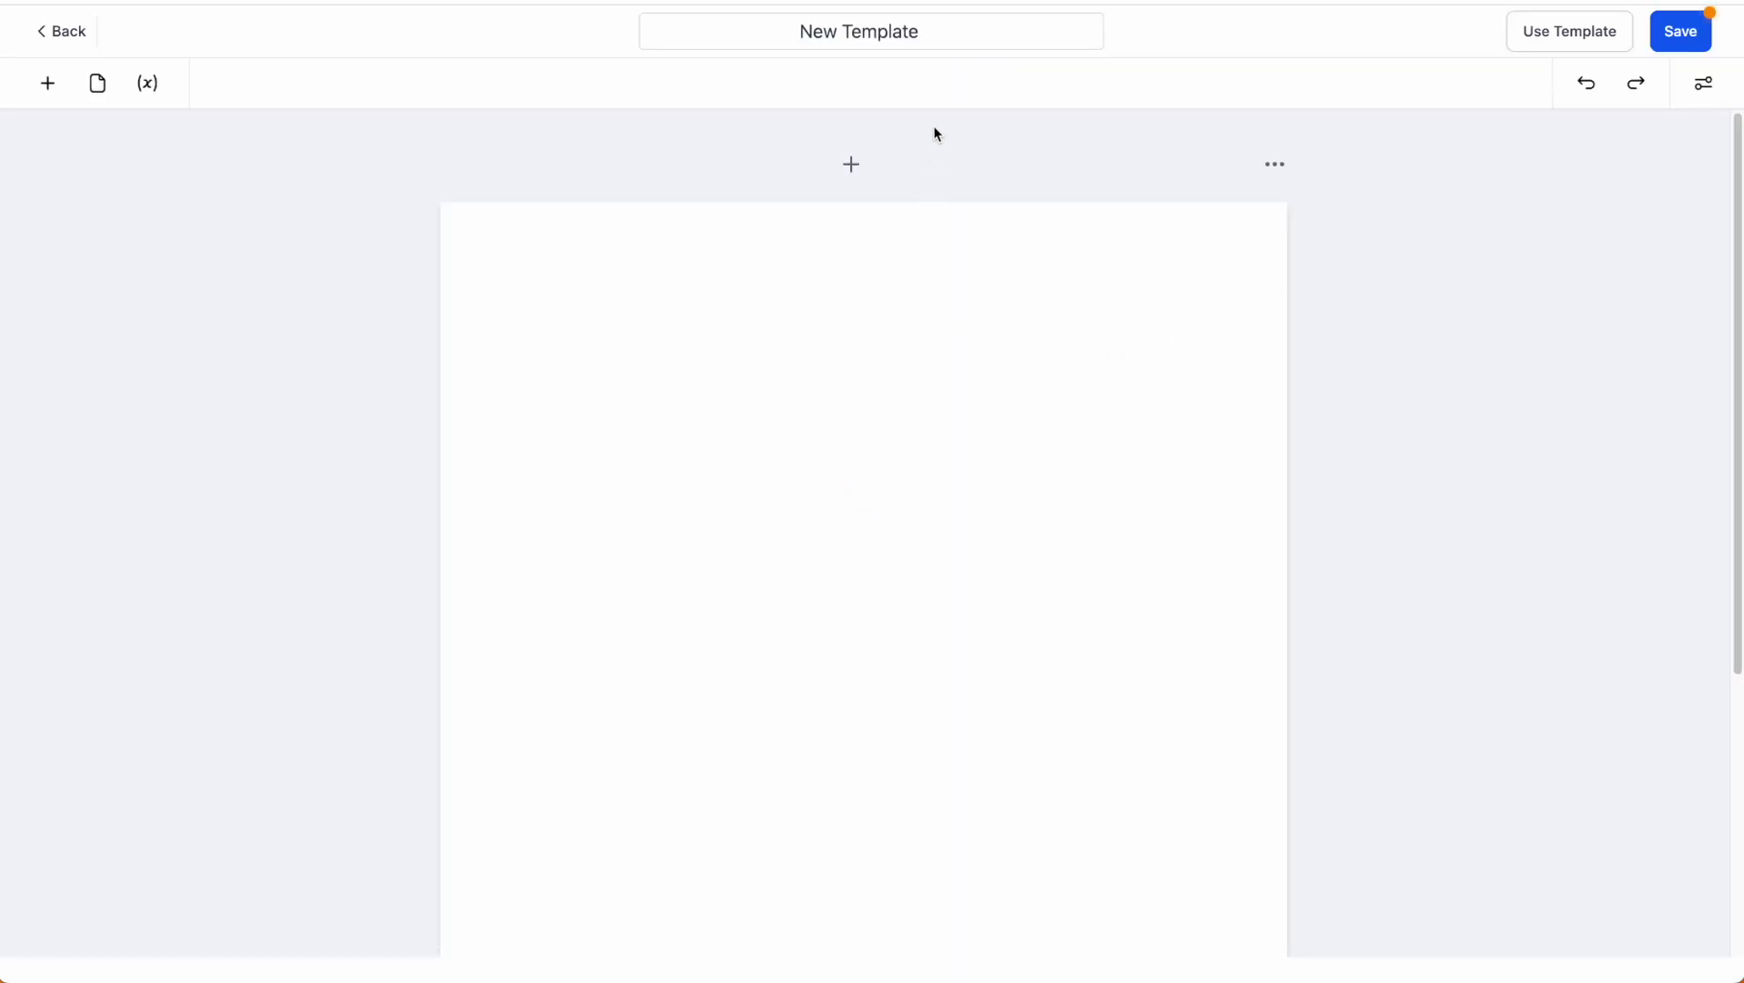
- Rename the template as "New contract"
{"action": "left_click", "coordinate": [977, 20]}
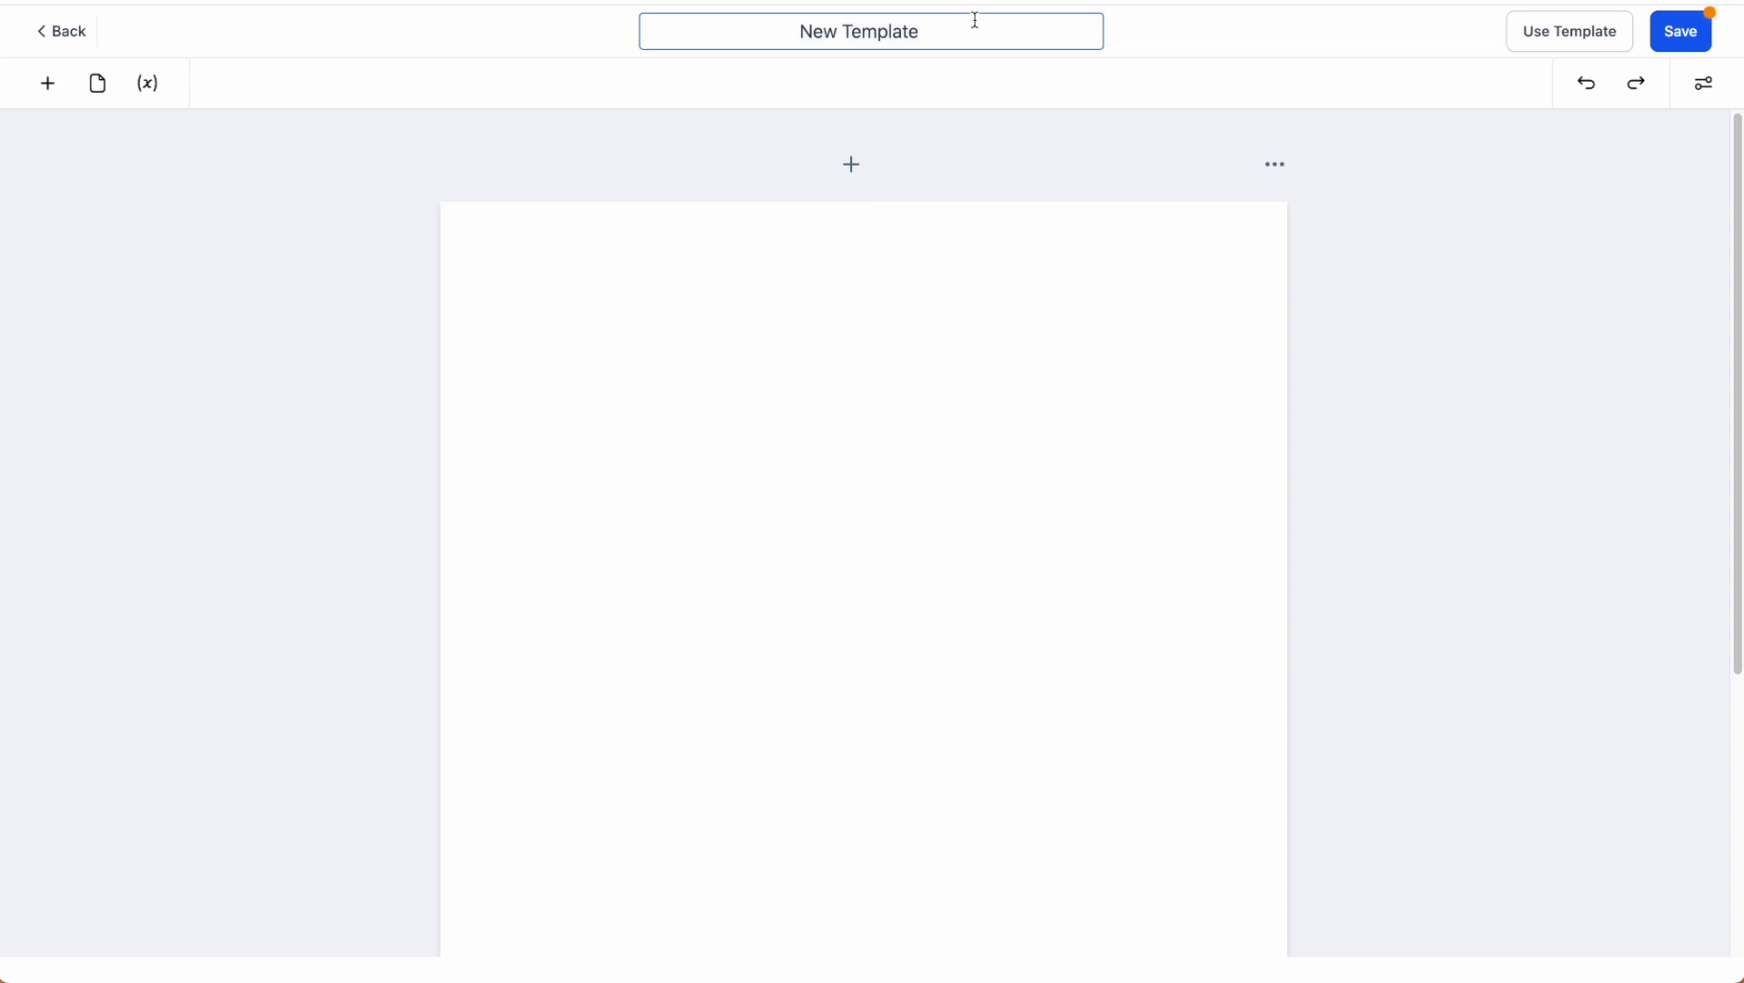
{"action": "key", "text": "BackSpace"}
{"action": "key", "text": "BackSpace"}
{"action": "key", "text": "BackSpace"}
{"action": "key", "text": "BackSpace"}
{"action": "key", "text": "BackSpace"}
{"action": "key", "text": "BackSpace"}
{"action": "key", "text": "BackSpace"}
{"action": "key", "text": "BackSpace"}
{"action": "type", "text": "contract"}
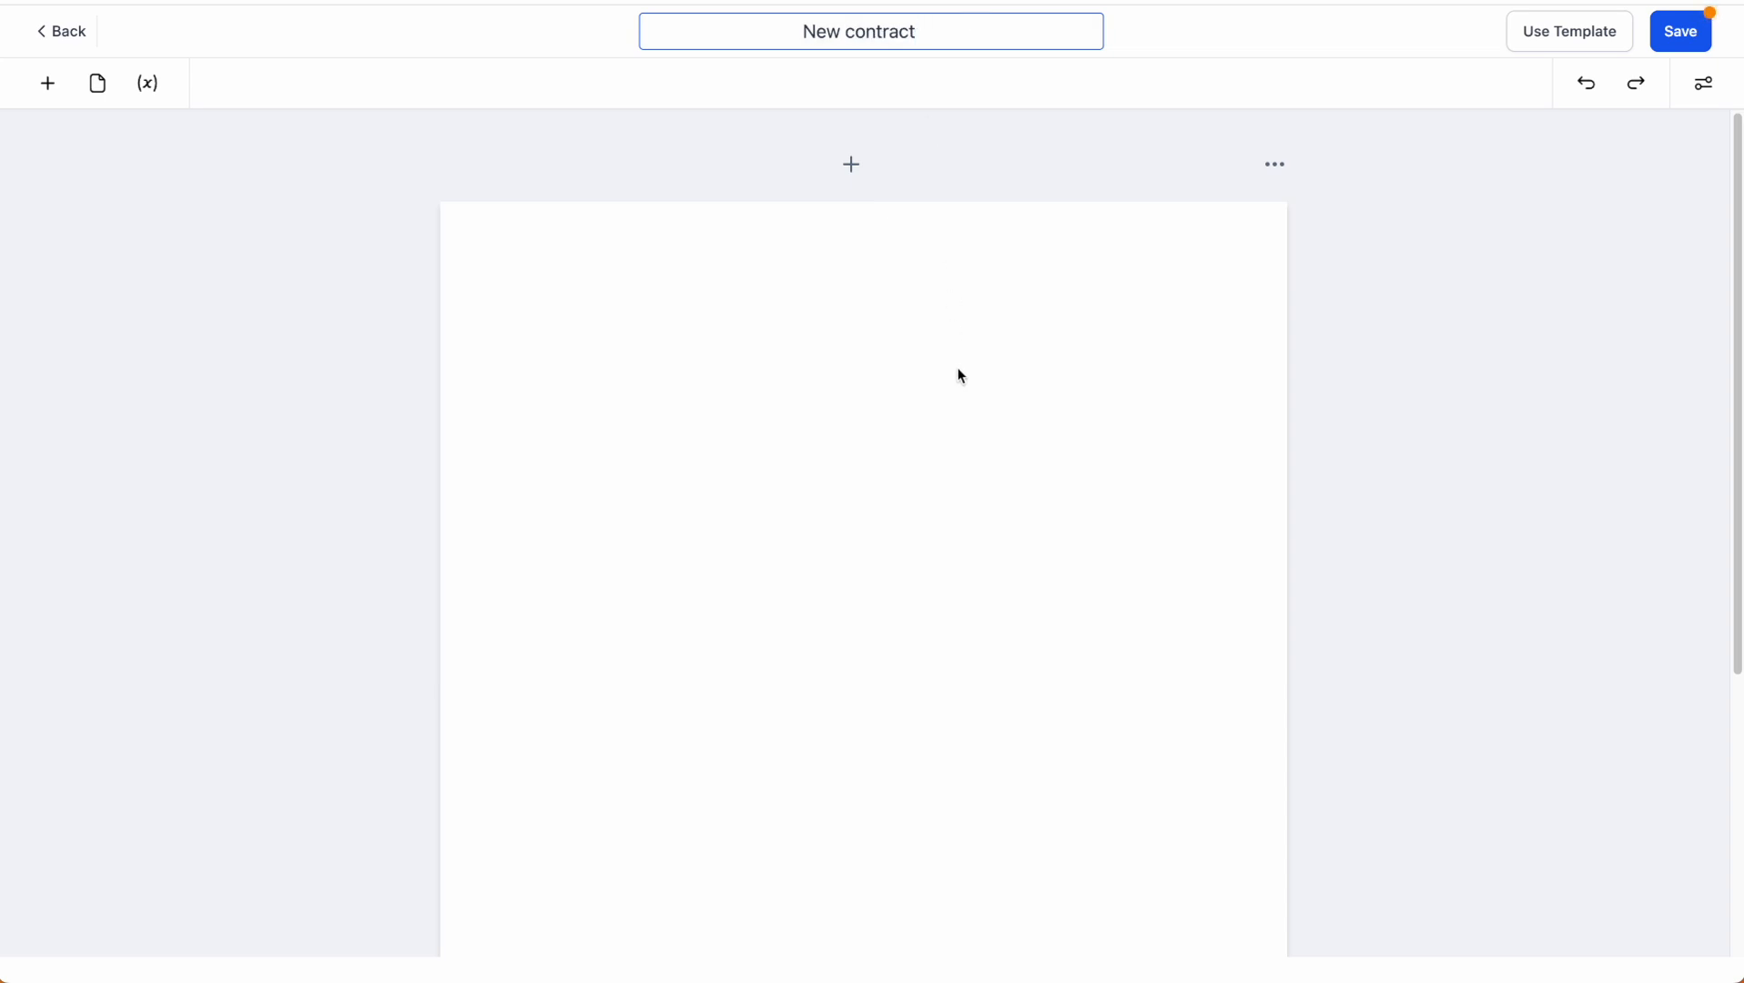
{"action": "left_click", "coordinate": [958, 370]}
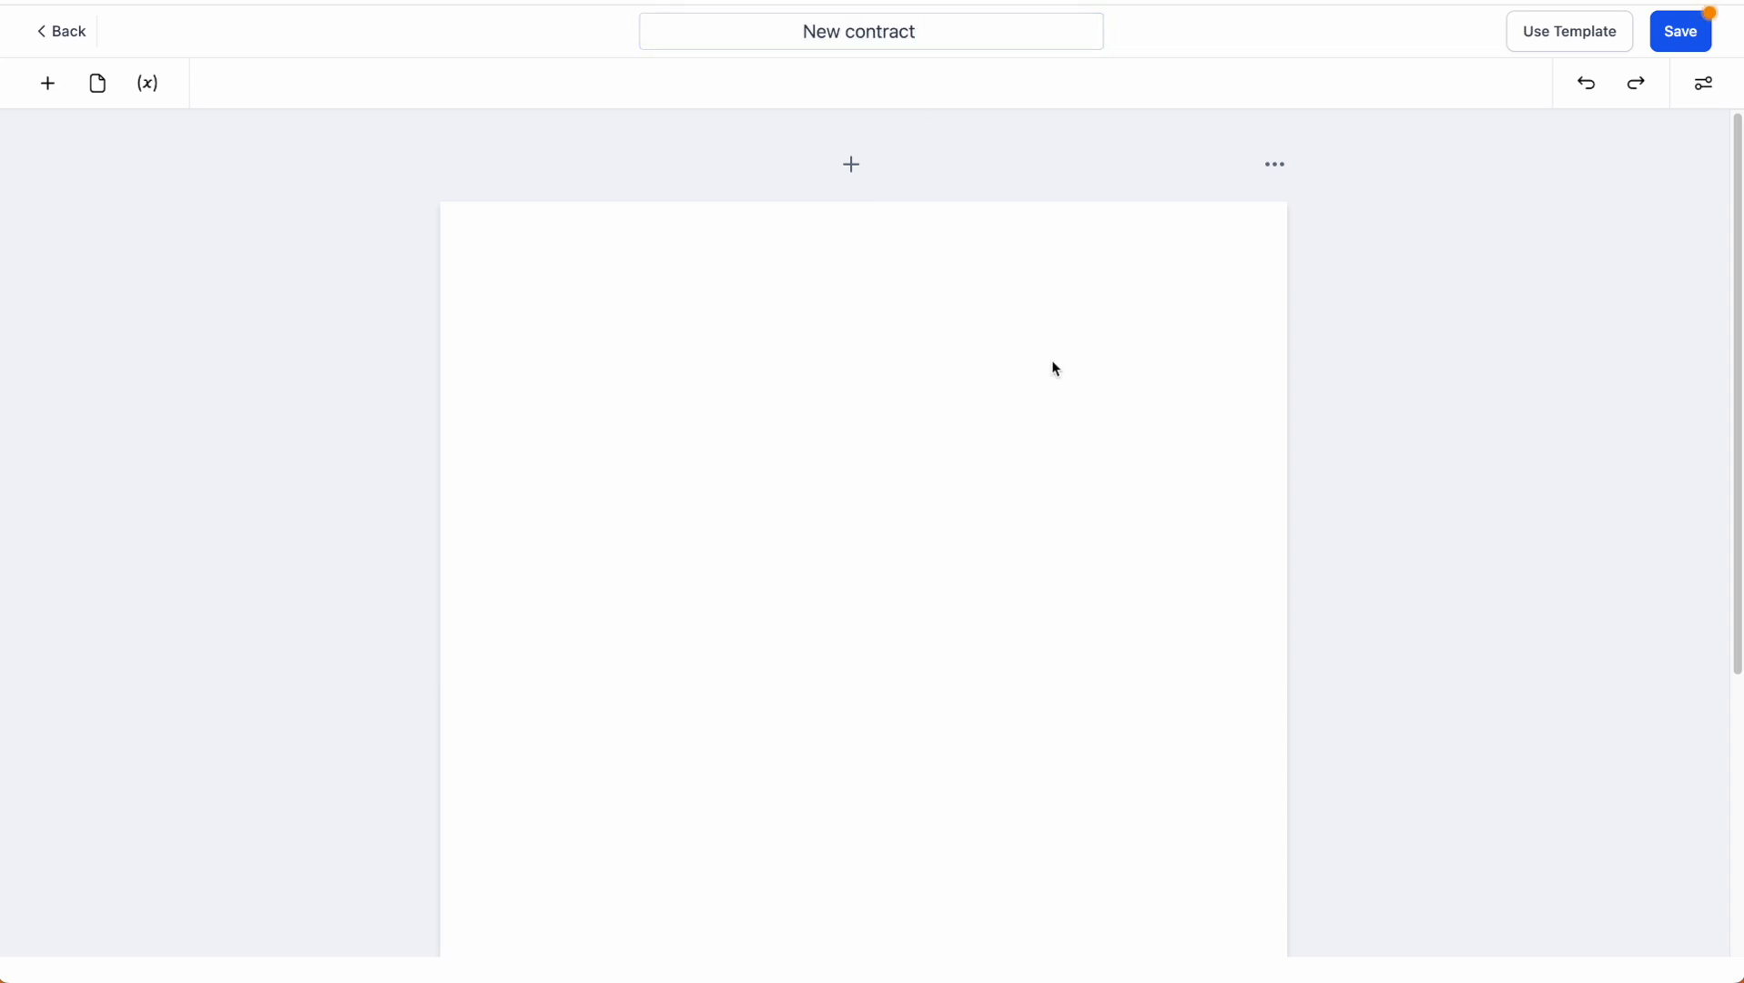
- Add a text block to the blank page and an image block directly below it
{"action": "left_click", "coordinate": [48, 83]}
{"action": "left_click_drag", "start_coordinate": [86, 272], "coordinate": [752, 425]}
{"action": "left_click", "coordinate": [48, 83]}
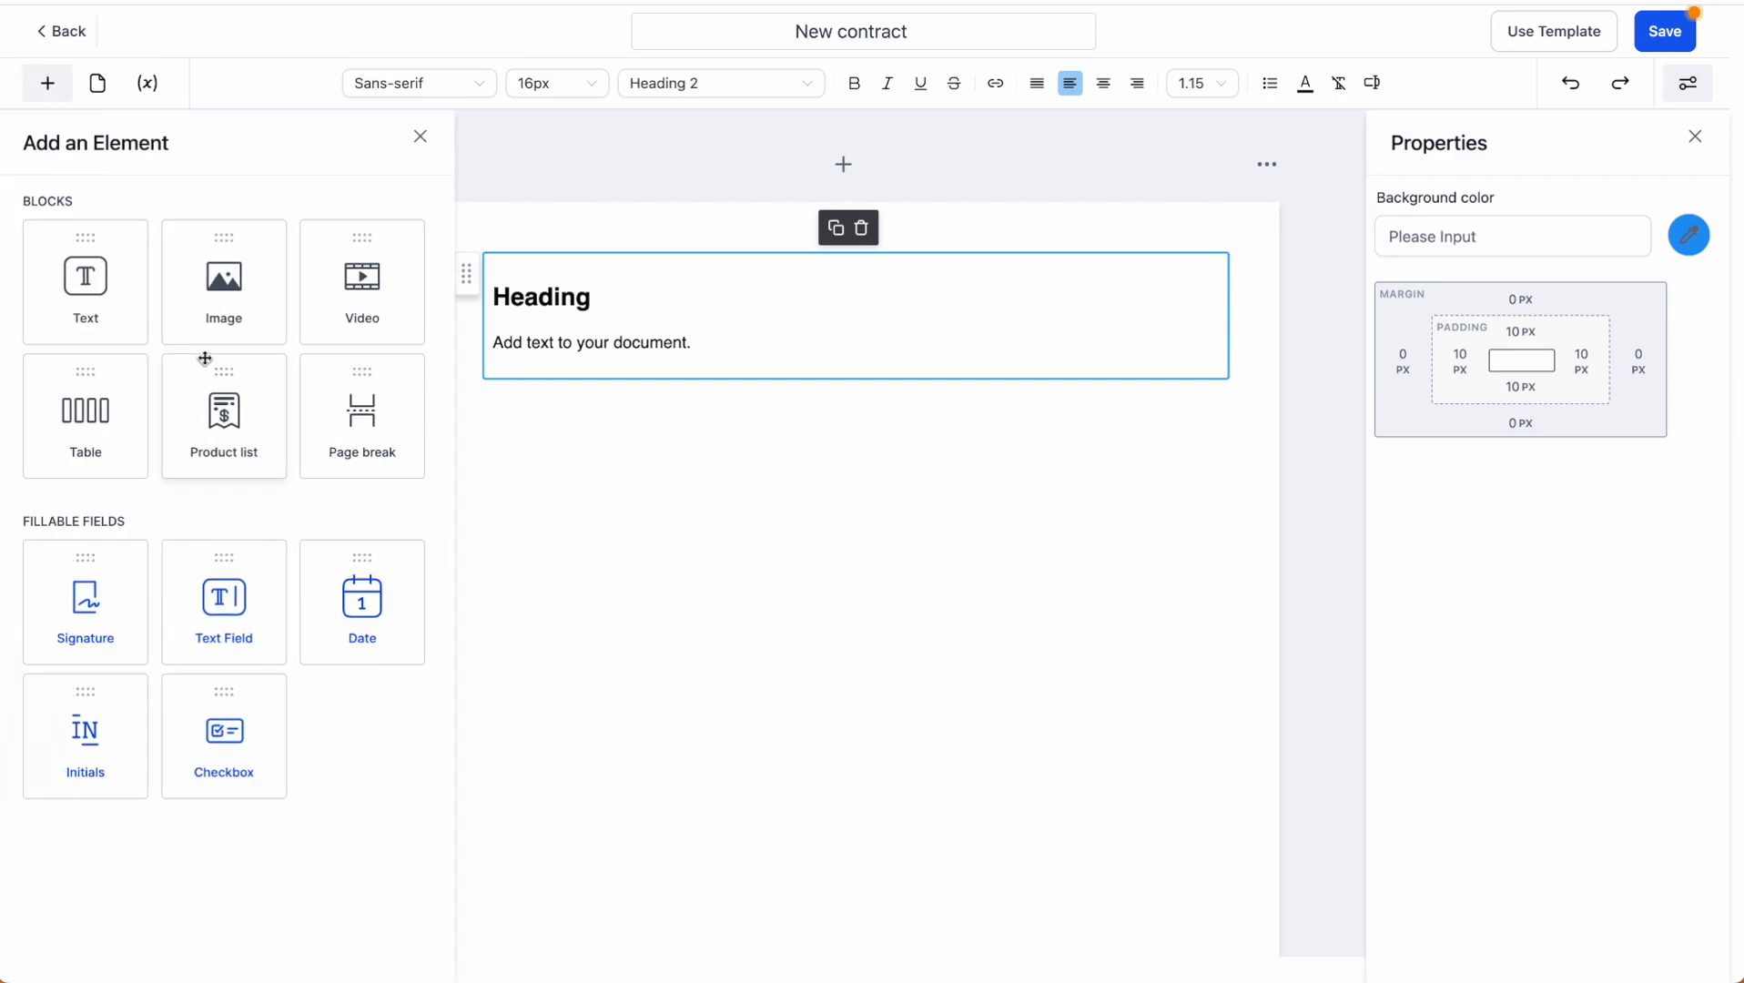
{"action": "left_click_drag", "start_coordinate": [217, 288], "coordinate": [531, 364]}
- Insert a table below the image block and add three more rows to it
{"action": "left_click", "coordinate": [48, 83]}
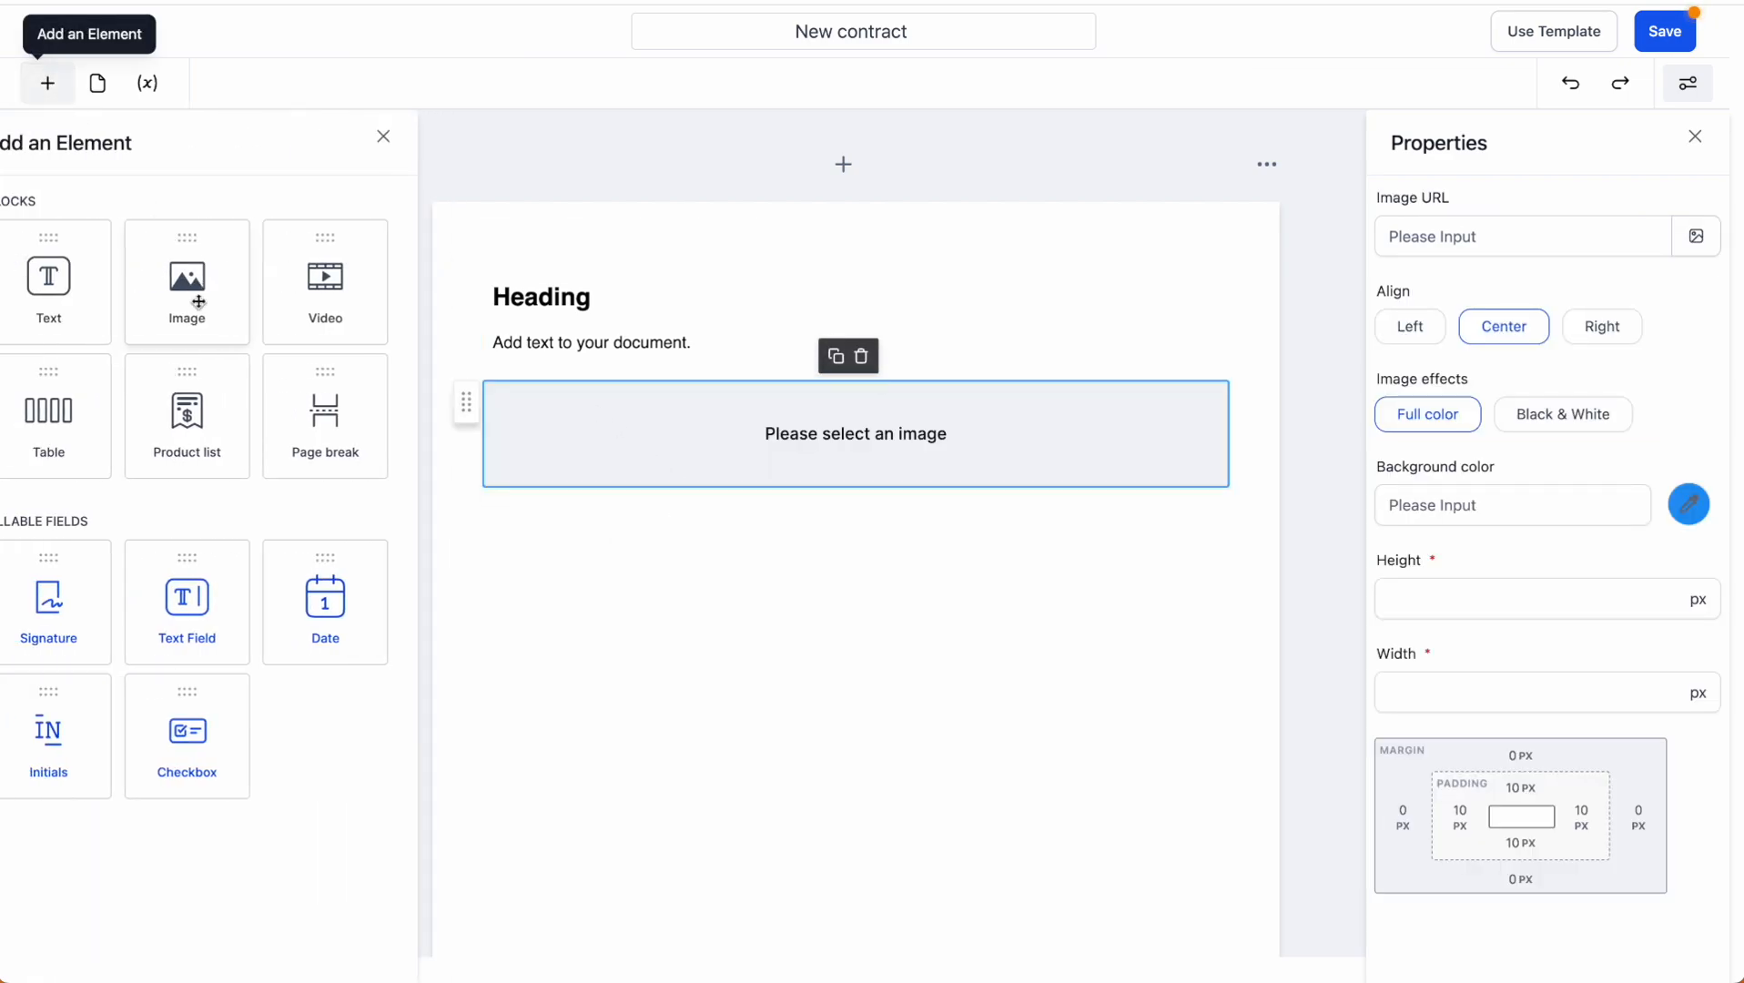
{"action": "left_click_drag", "start_coordinate": [110, 419], "coordinate": [754, 667]}
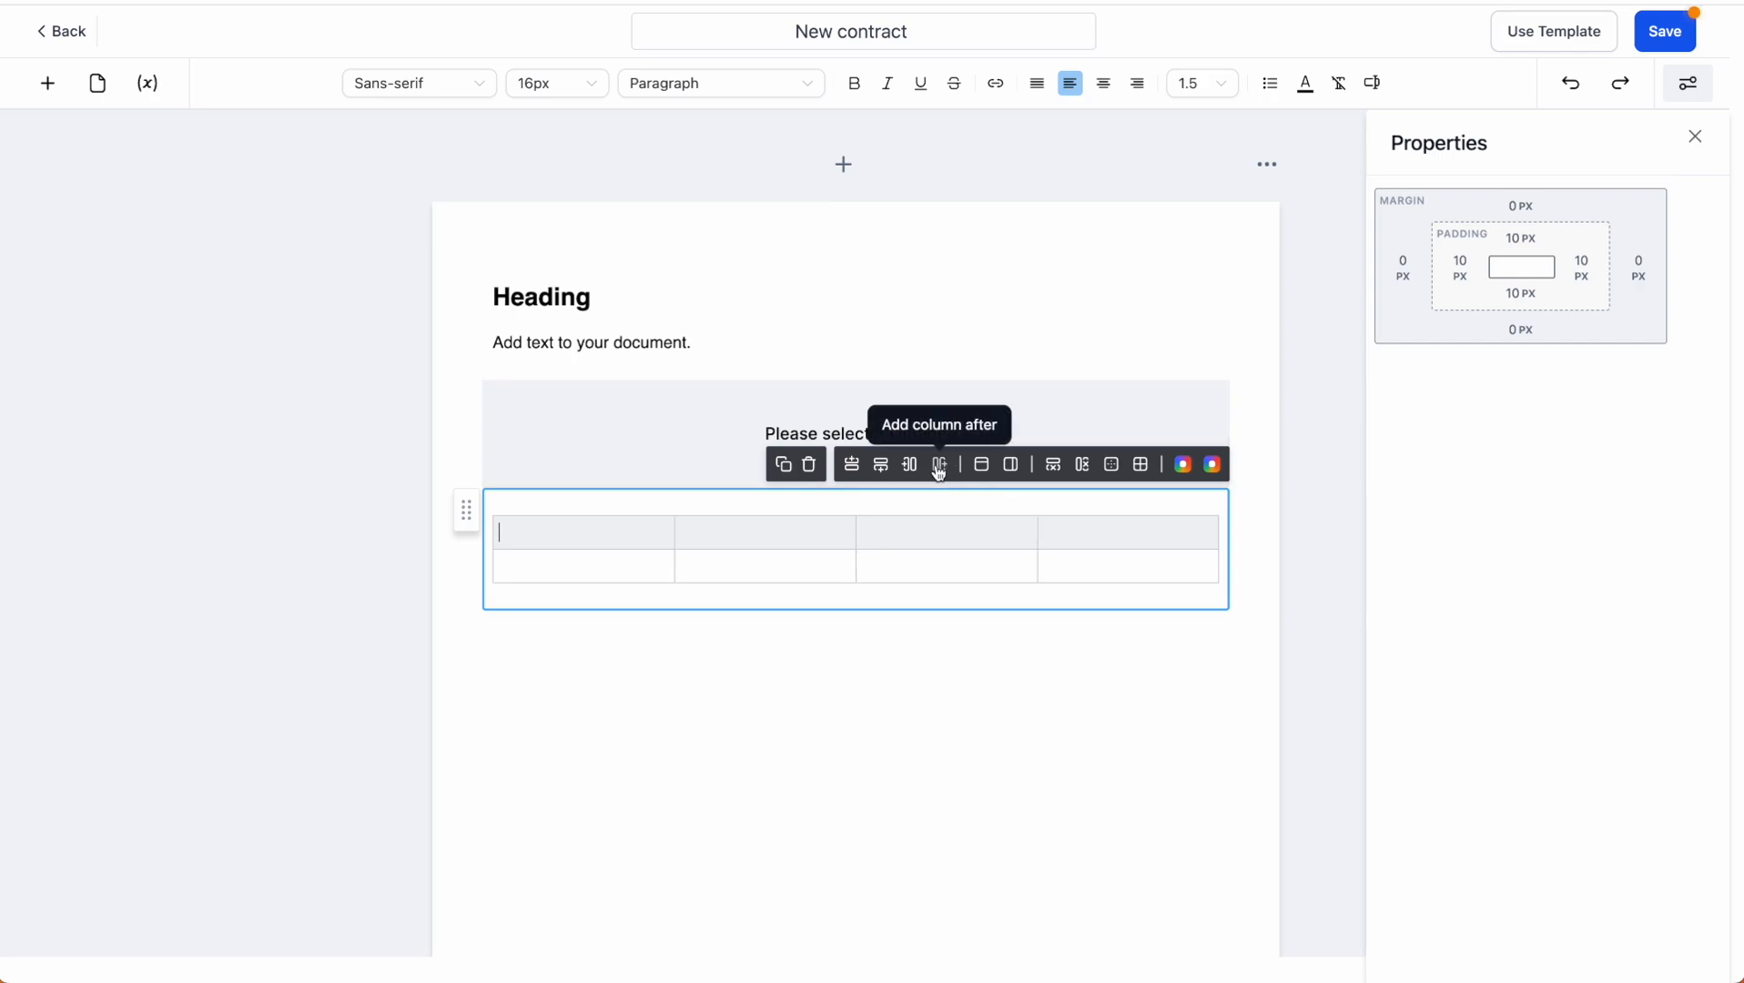
{"action": "triple_click", "coordinate": [881, 466]}
- Fill the last two cells of the table's second row with pink and widen the second column
{"action": "left_click_drag", "start_coordinate": [903, 565], "coordinate": [1115, 568]}
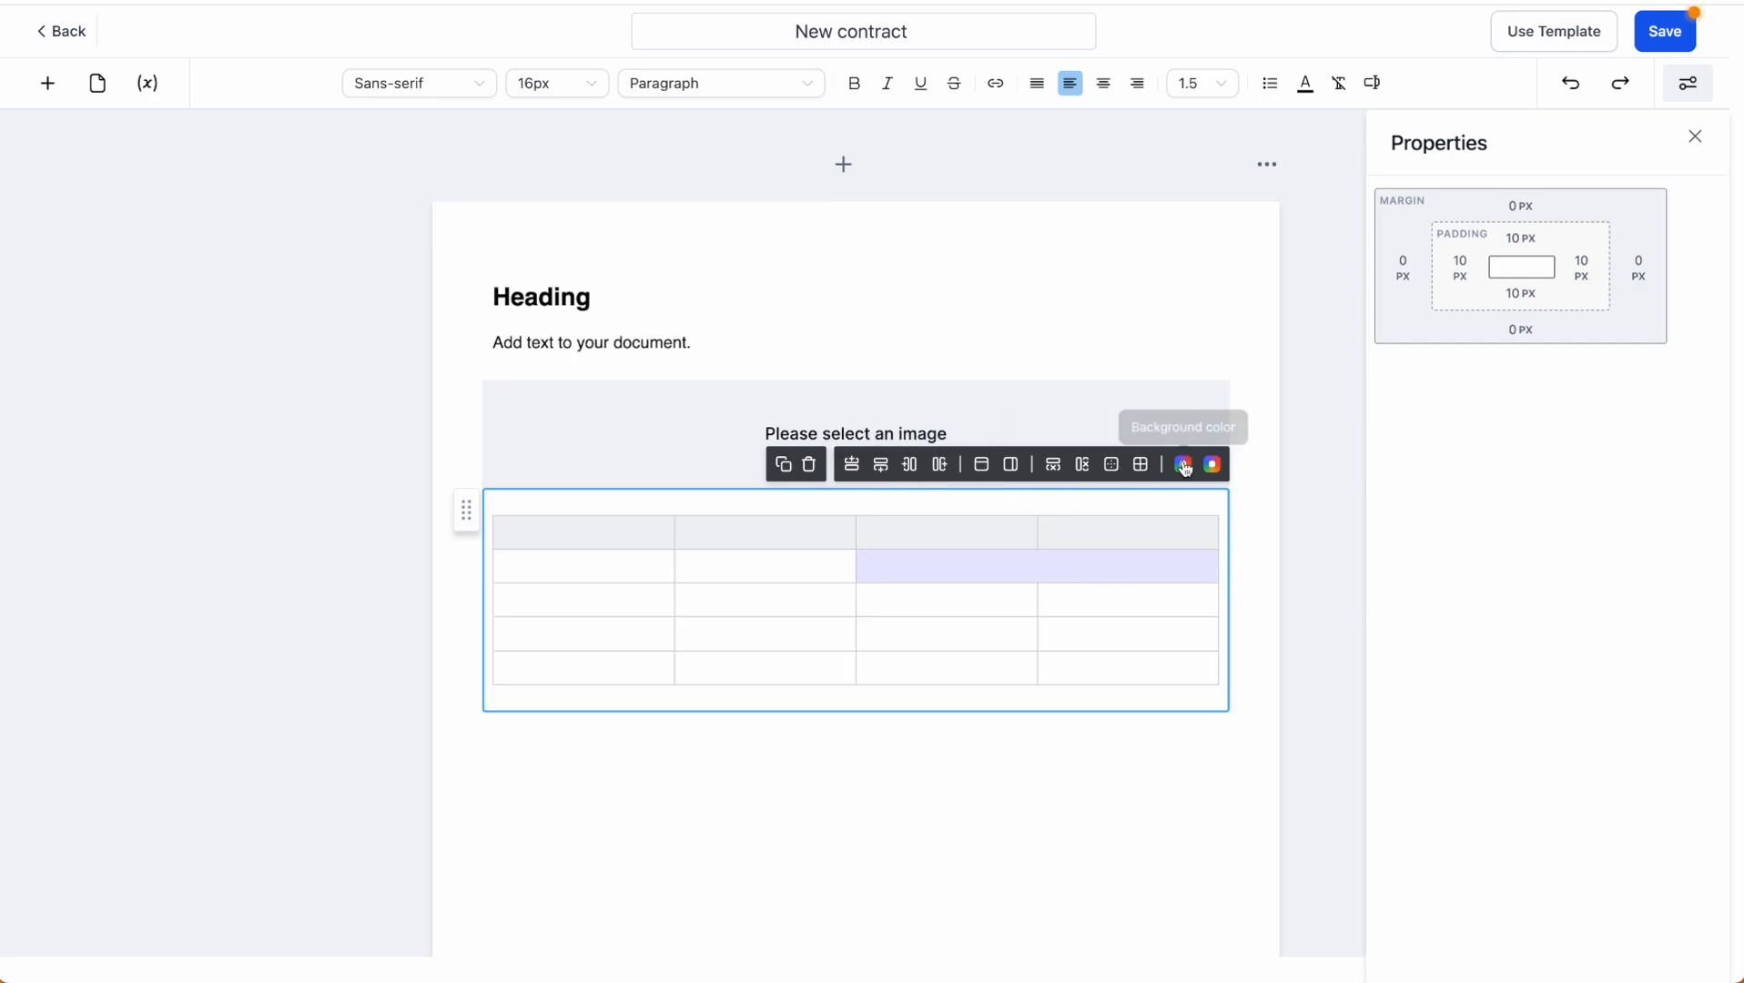
{"action": "left_click", "coordinate": [1212, 464]}
{"action": "left_click", "coordinate": [1181, 544]}
{"action": "left_click", "coordinate": [887, 728]}
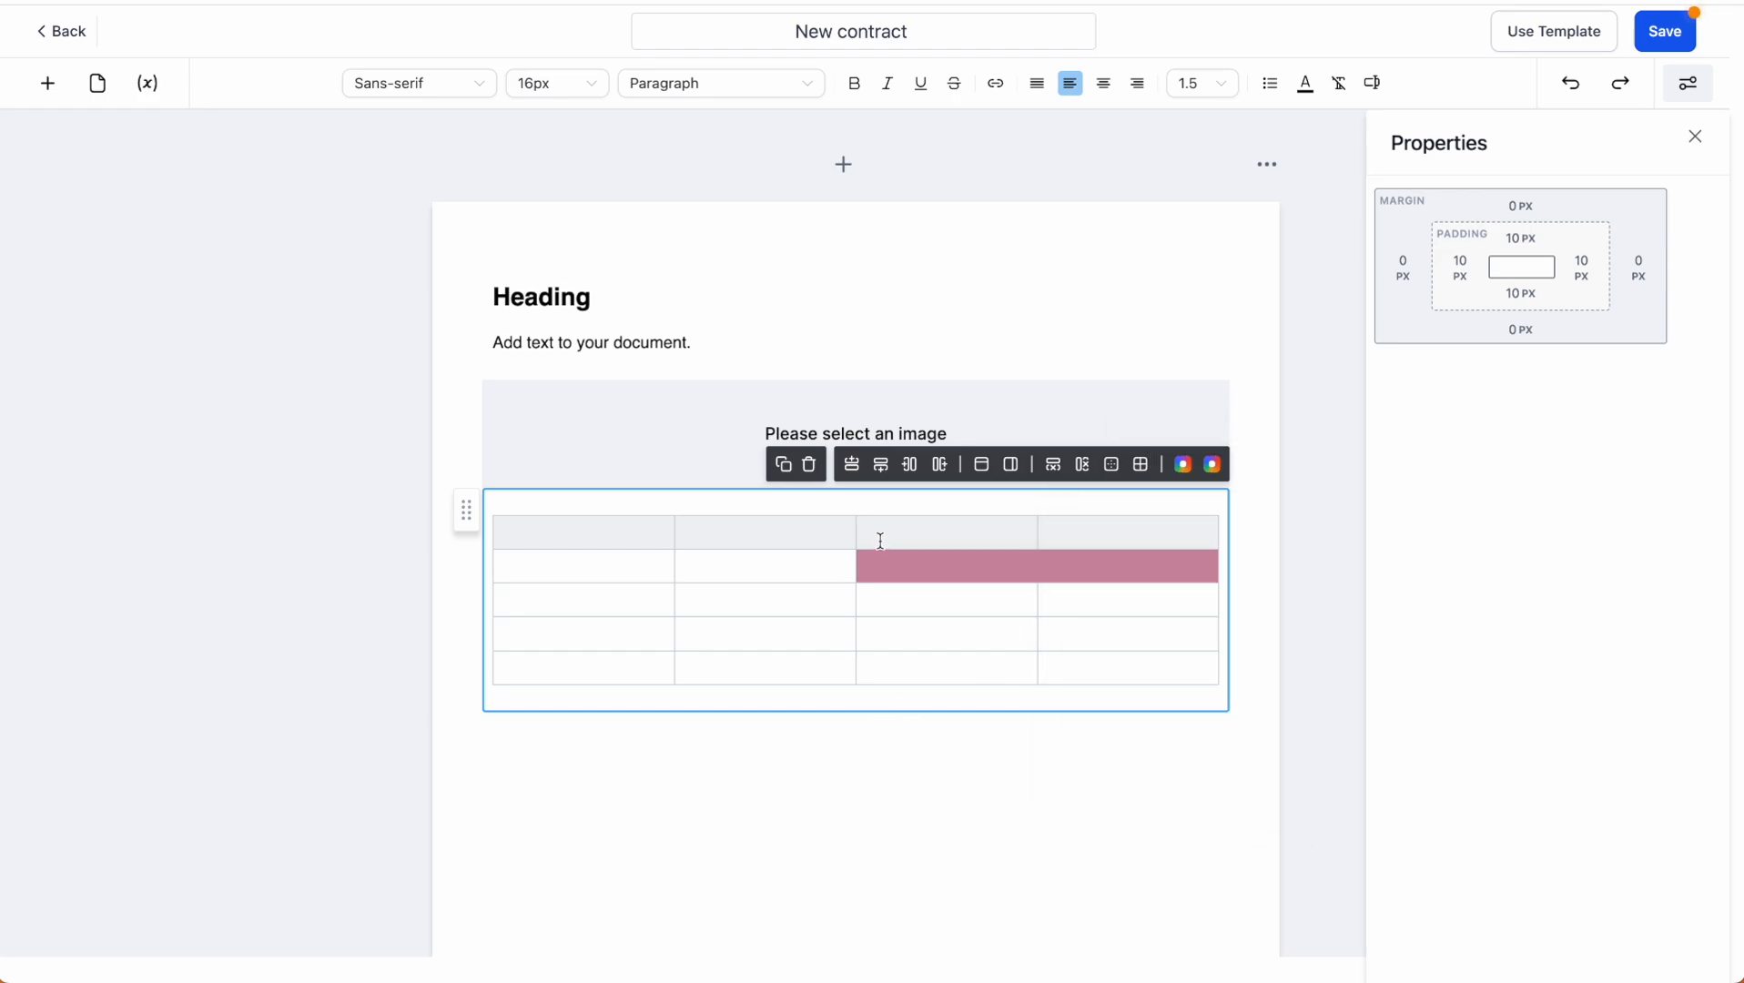
{"action": "left_click_drag", "start_coordinate": [855, 540], "coordinate": [974, 551]}
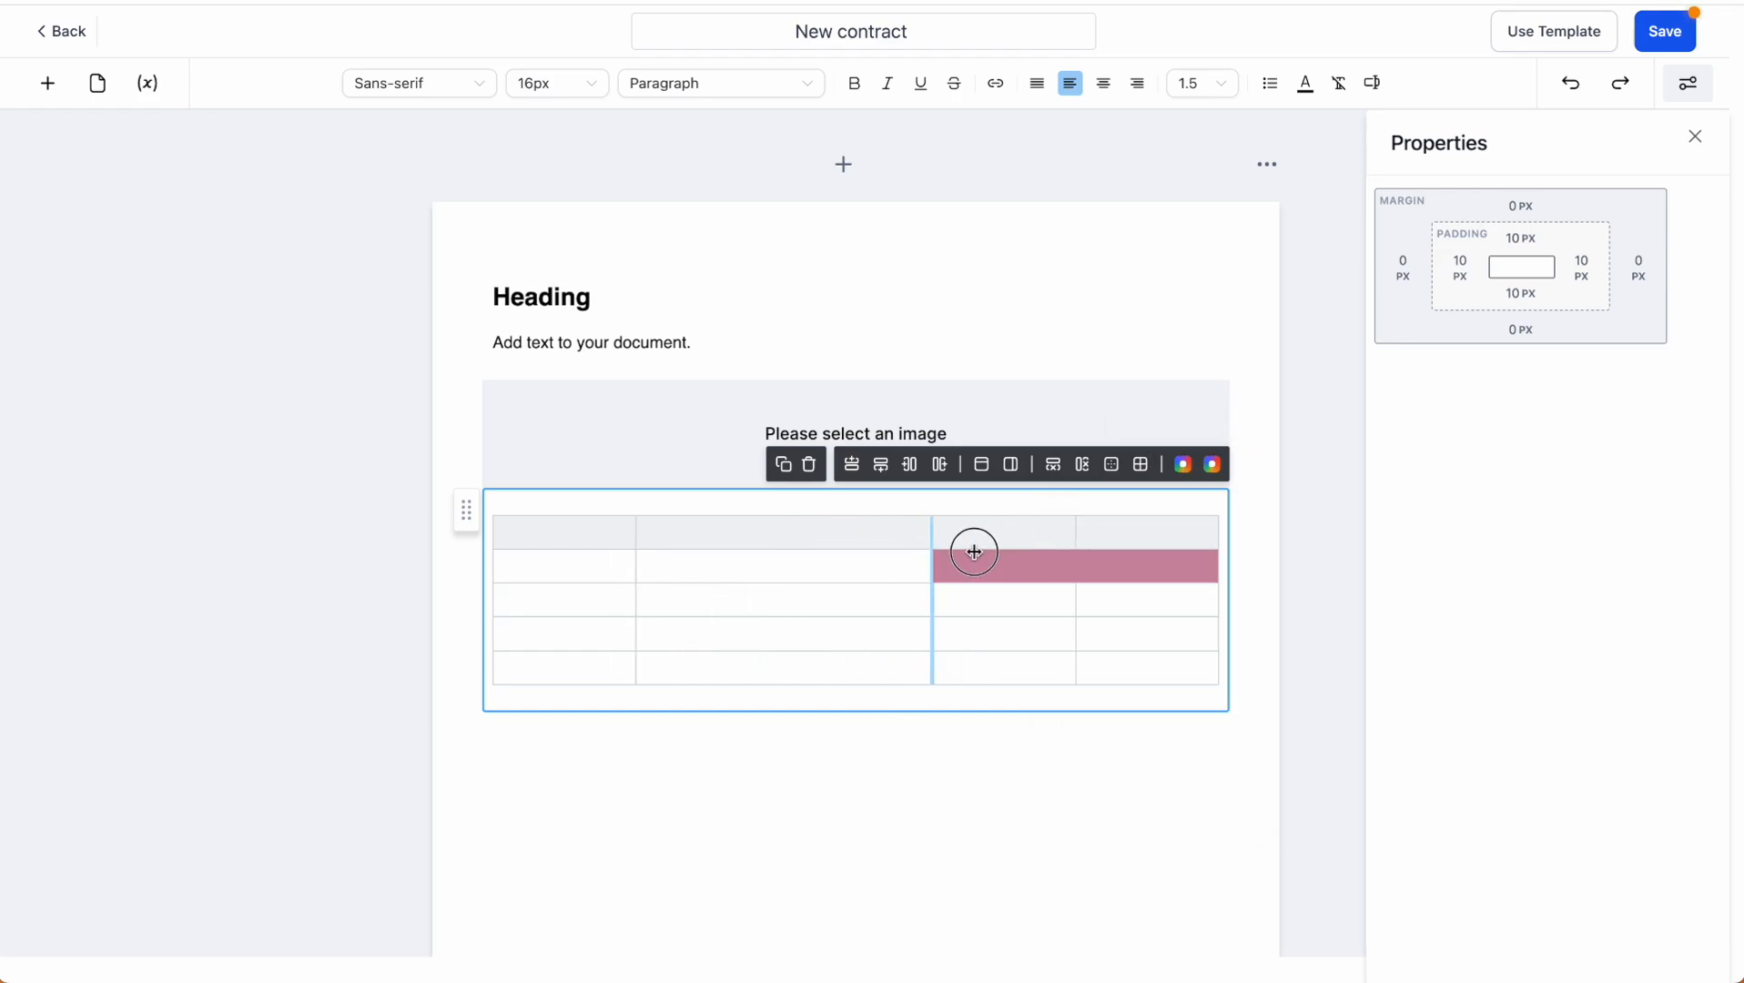
{"action": "scroll", "coordinate": [750, 734], "scroll_direction": "down", "scroll_amount": 1}
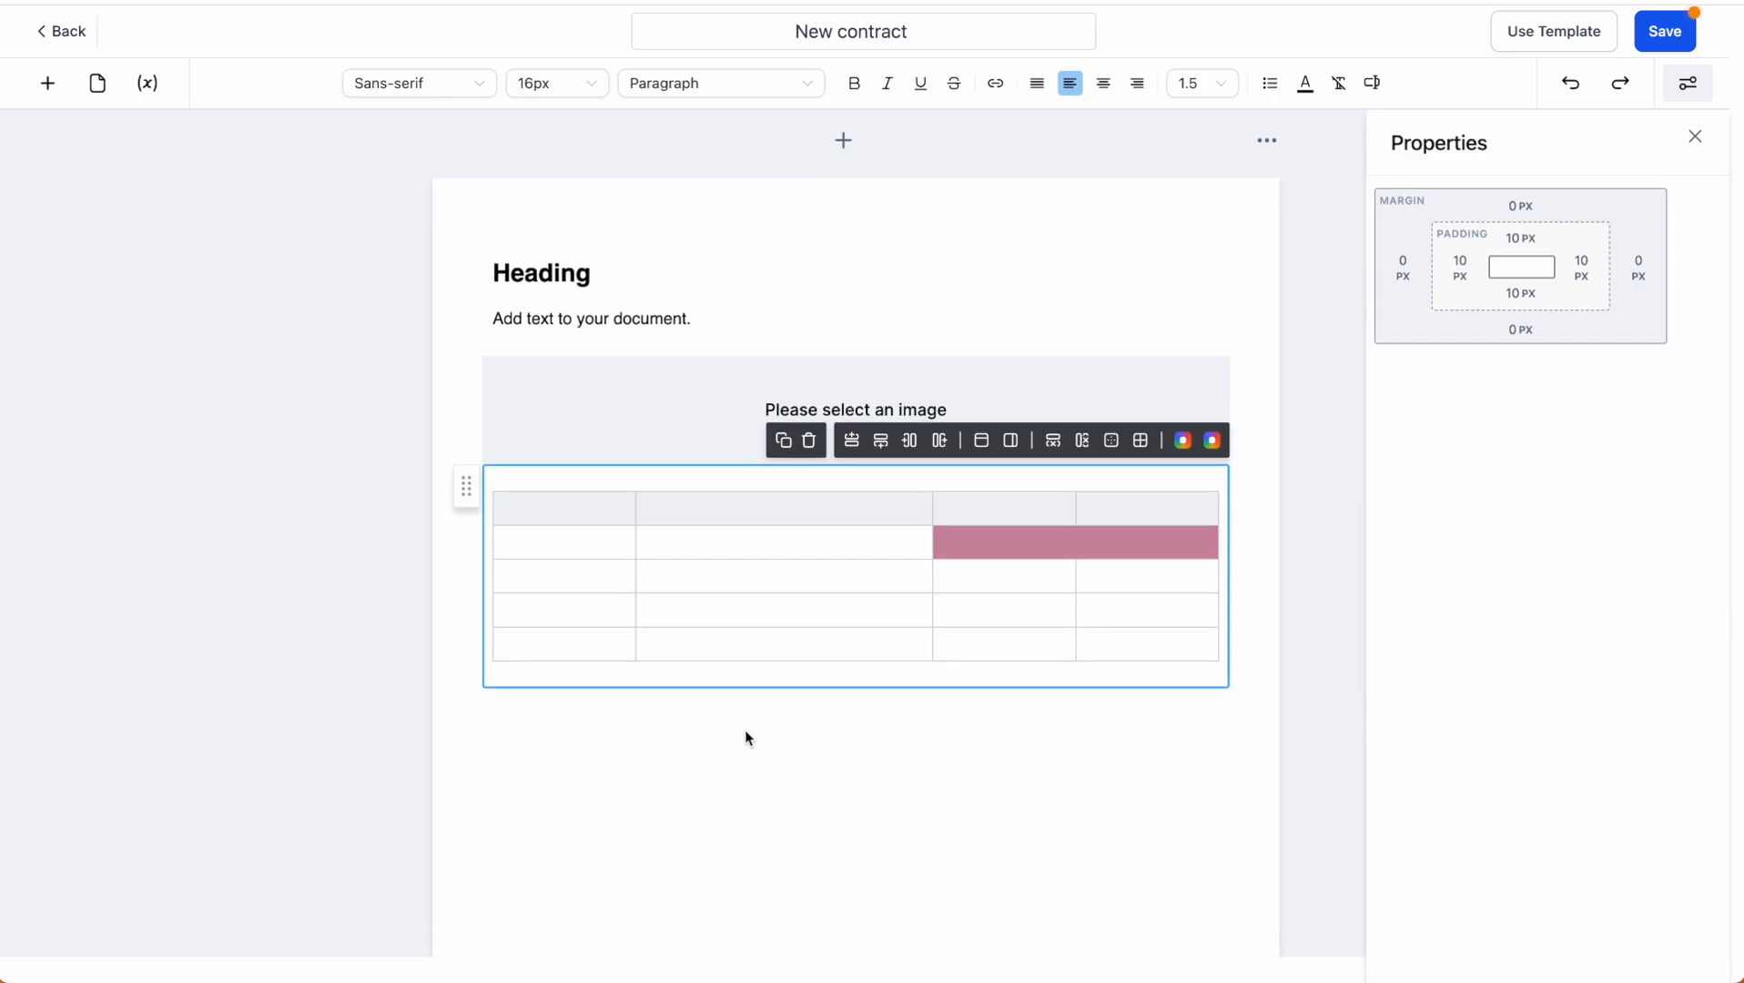
- Add a product list block below the table
{"action": "left_click", "coordinate": [942, 277]}
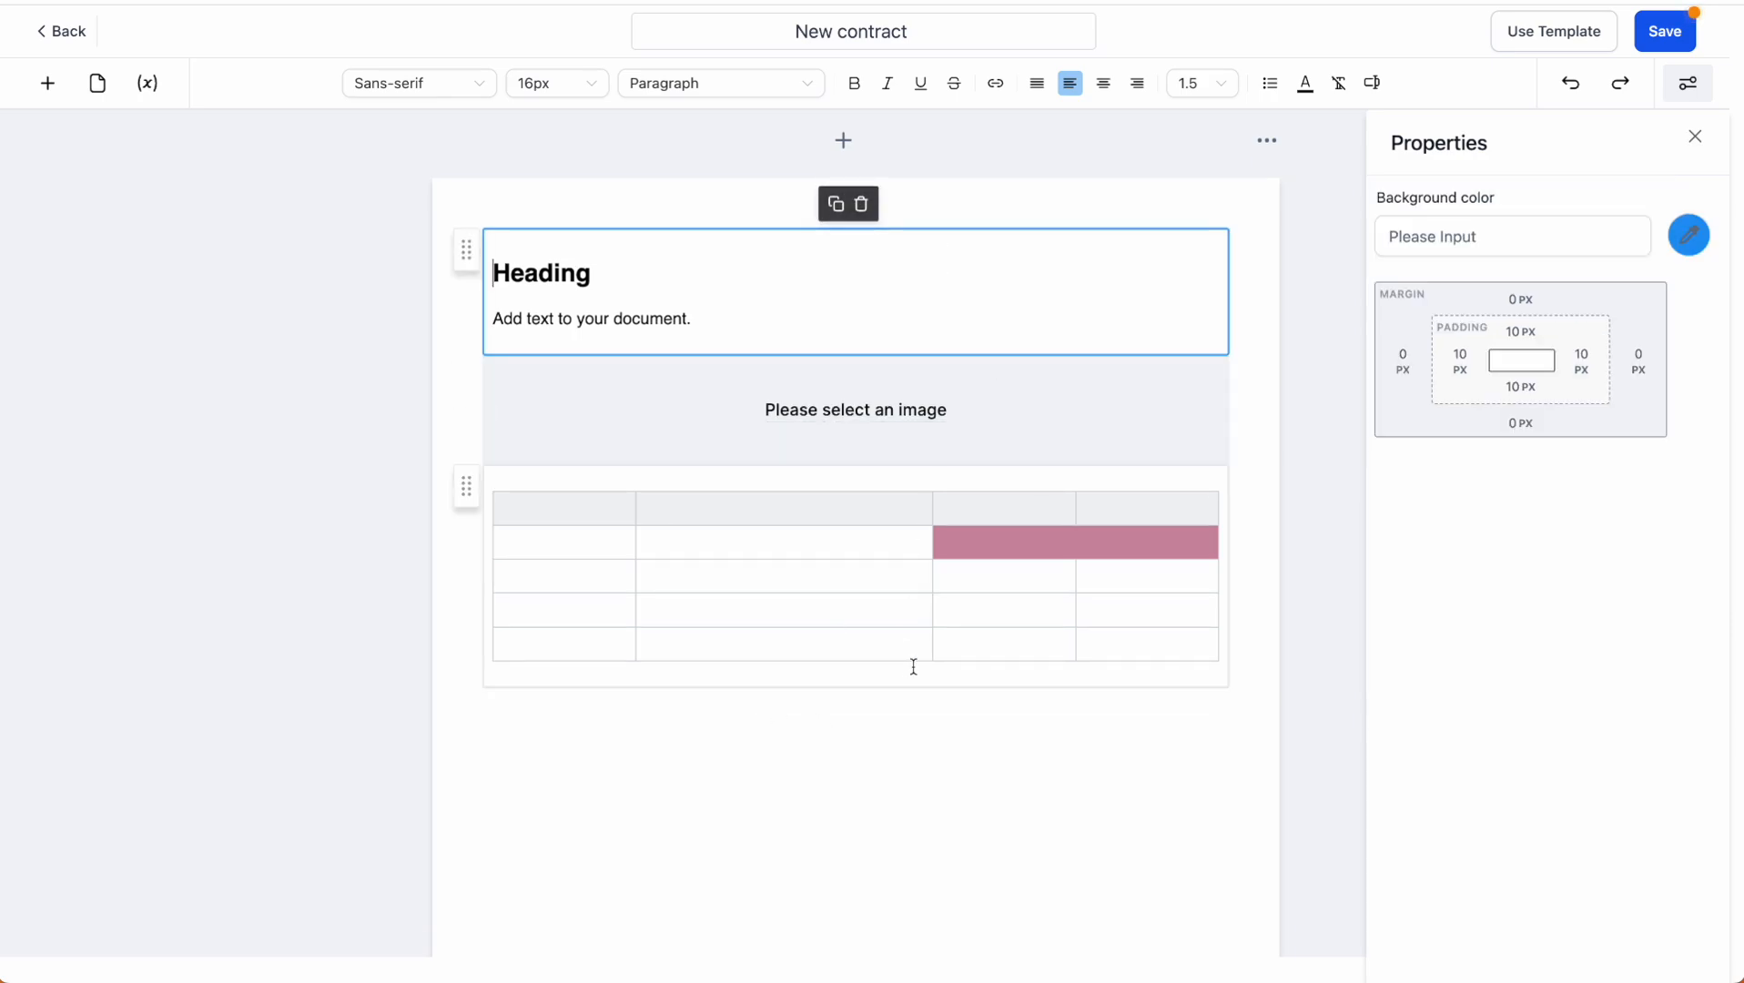
{"action": "left_click", "coordinate": [47, 83]}
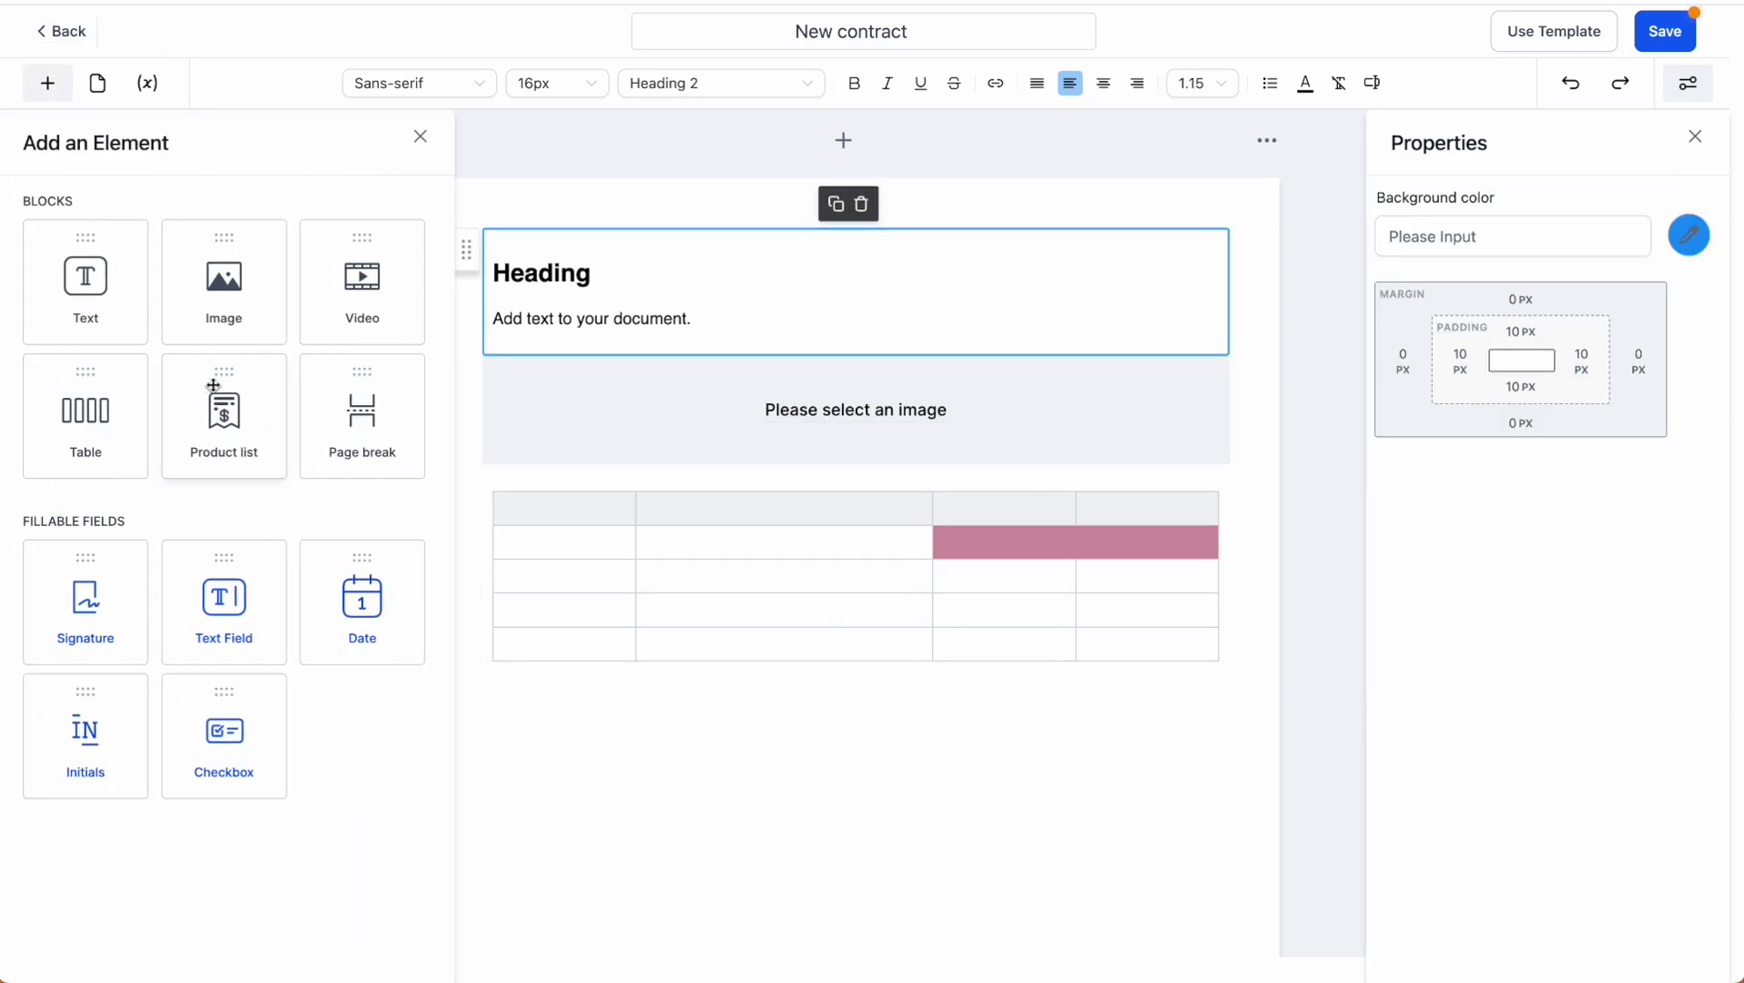
{"action": "left_click_drag", "start_coordinate": [213, 385], "coordinate": [701, 747]}
{"action": "scroll", "coordinate": [714, 732], "scroll_direction": "down", "scroll_amount": 4}
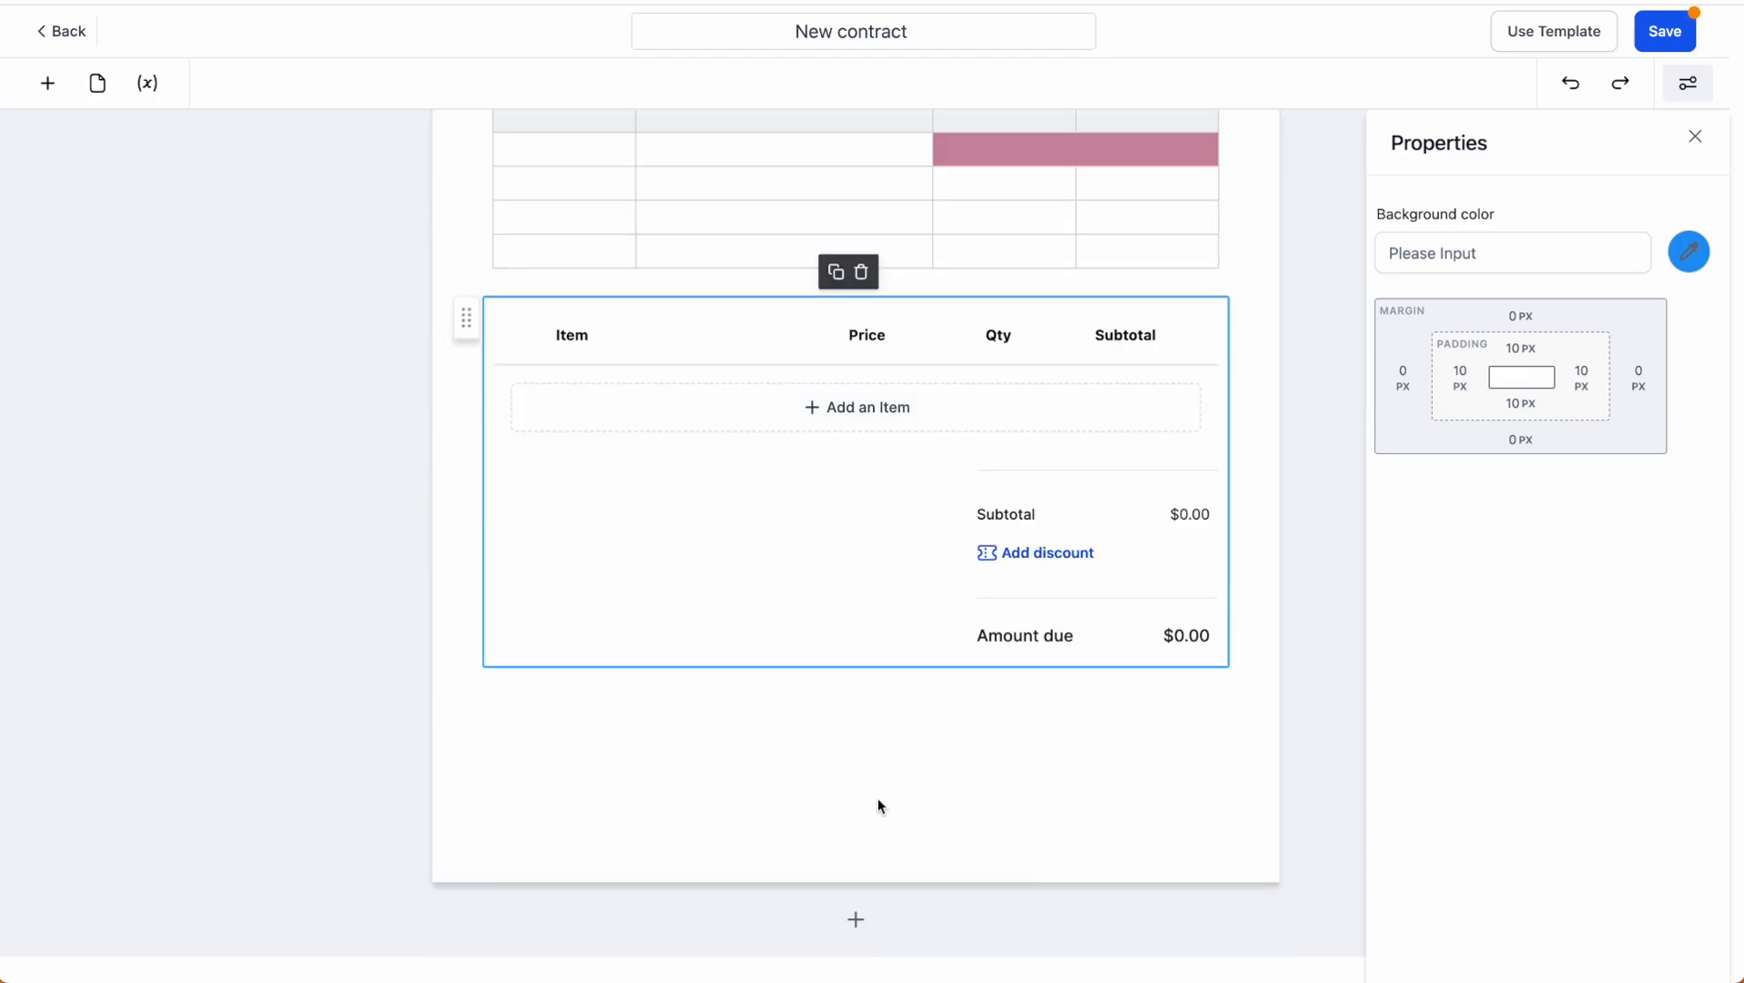
- Add the Exterior Painting product with the Deposit price to the product list
{"action": "left_click", "coordinate": [845, 409]}
{"action": "left_click", "coordinate": [701, 469]}
{"action": "left_click", "coordinate": [681, 515]}
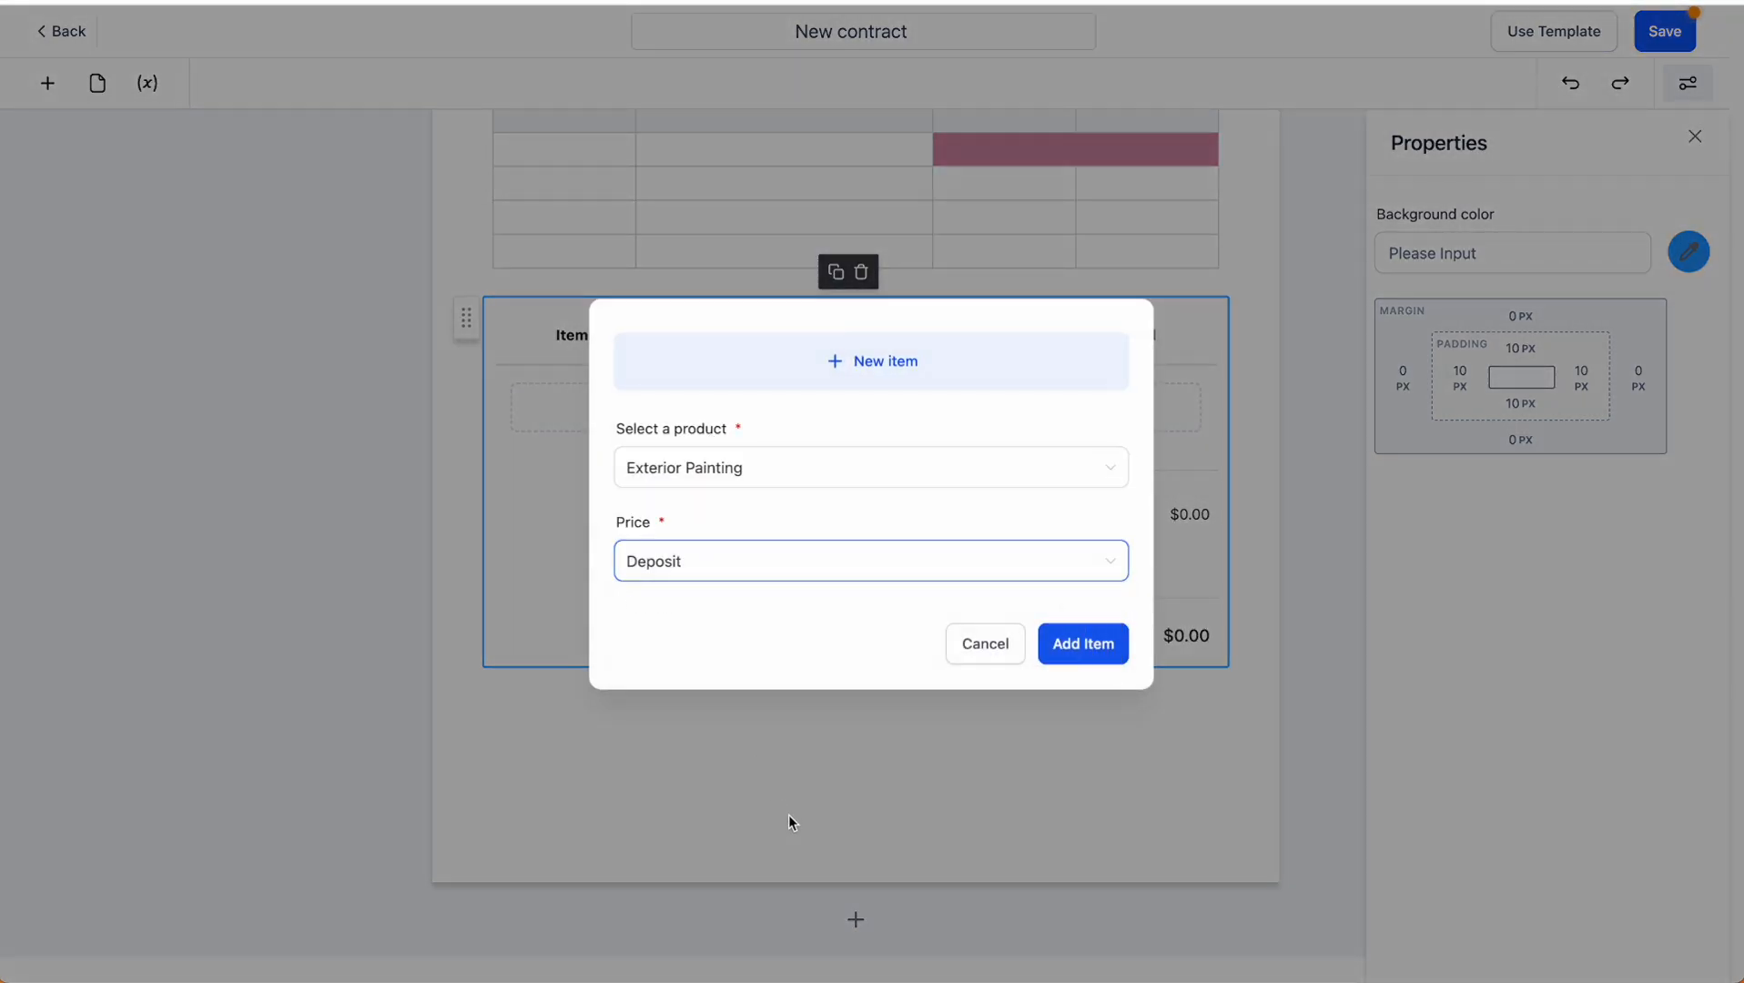
{"action": "left_click", "coordinate": [1083, 644]}
{"action": "scroll", "coordinate": [993, 678], "scroll_direction": "up", "scroll_amount": 2}
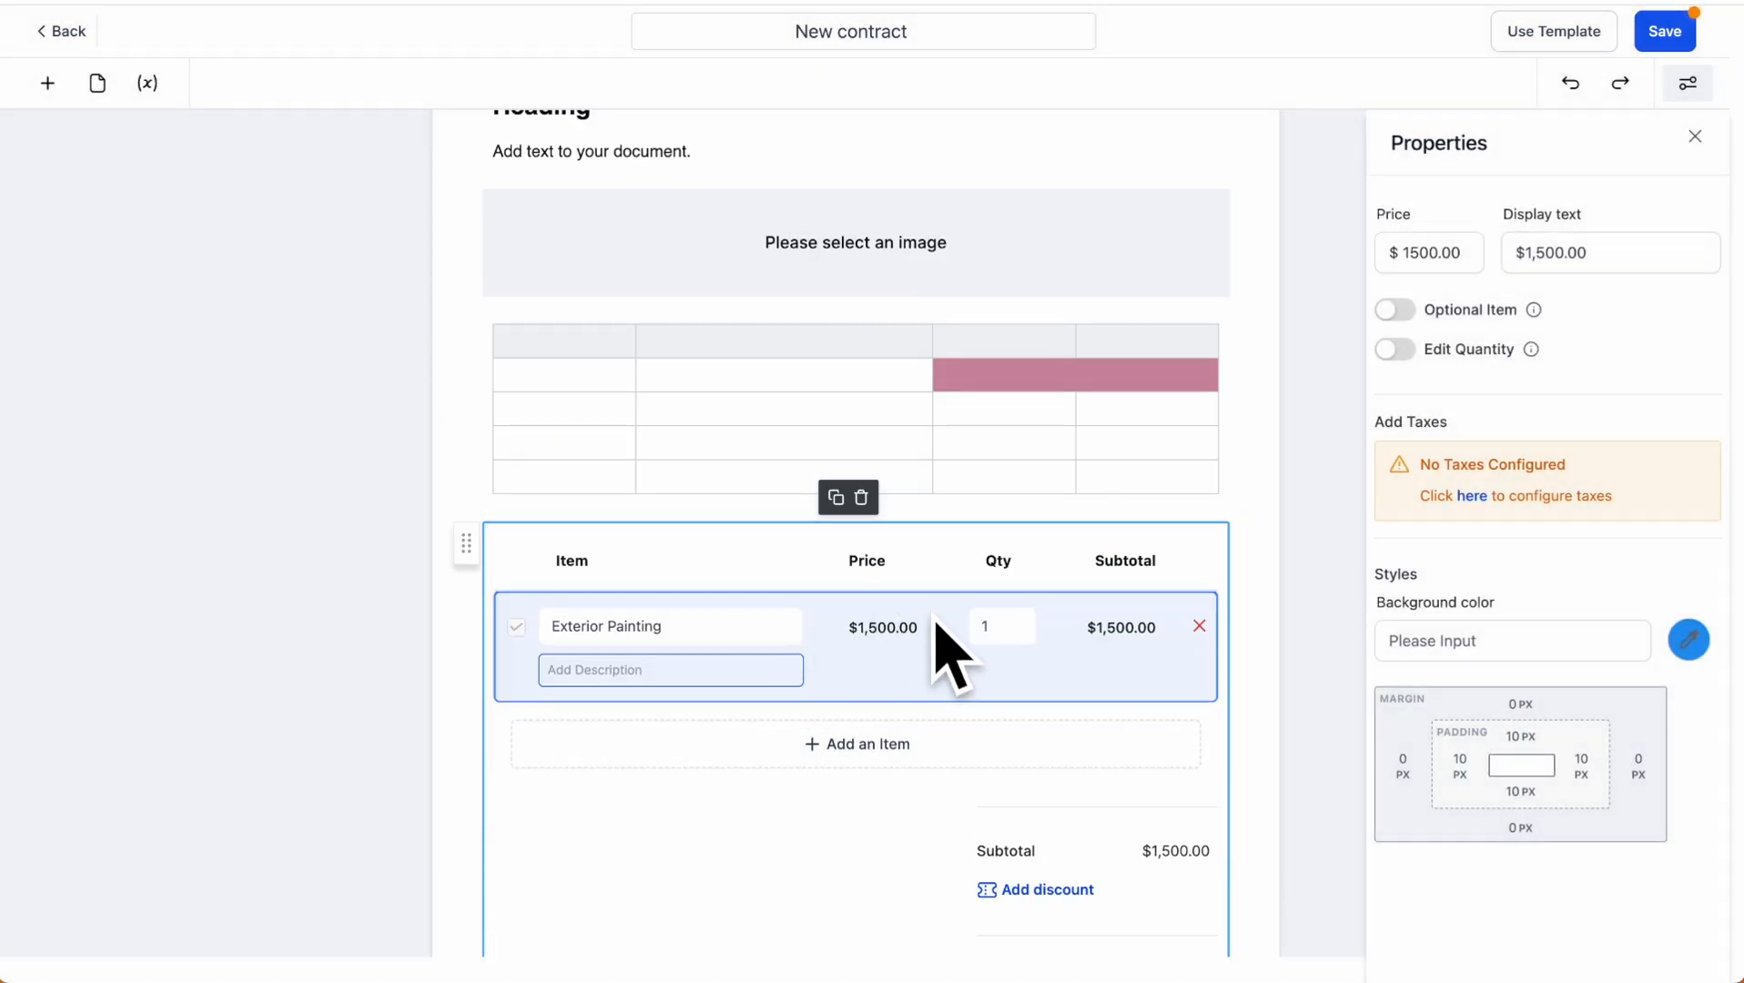
- Make the Exterior Painting item optional, and test deselecting and reselecting it in the product list
{"action": "left_click", "coordinate": [1395, 312]}
{"action": "left_click", "coordinate": [516, 627]}
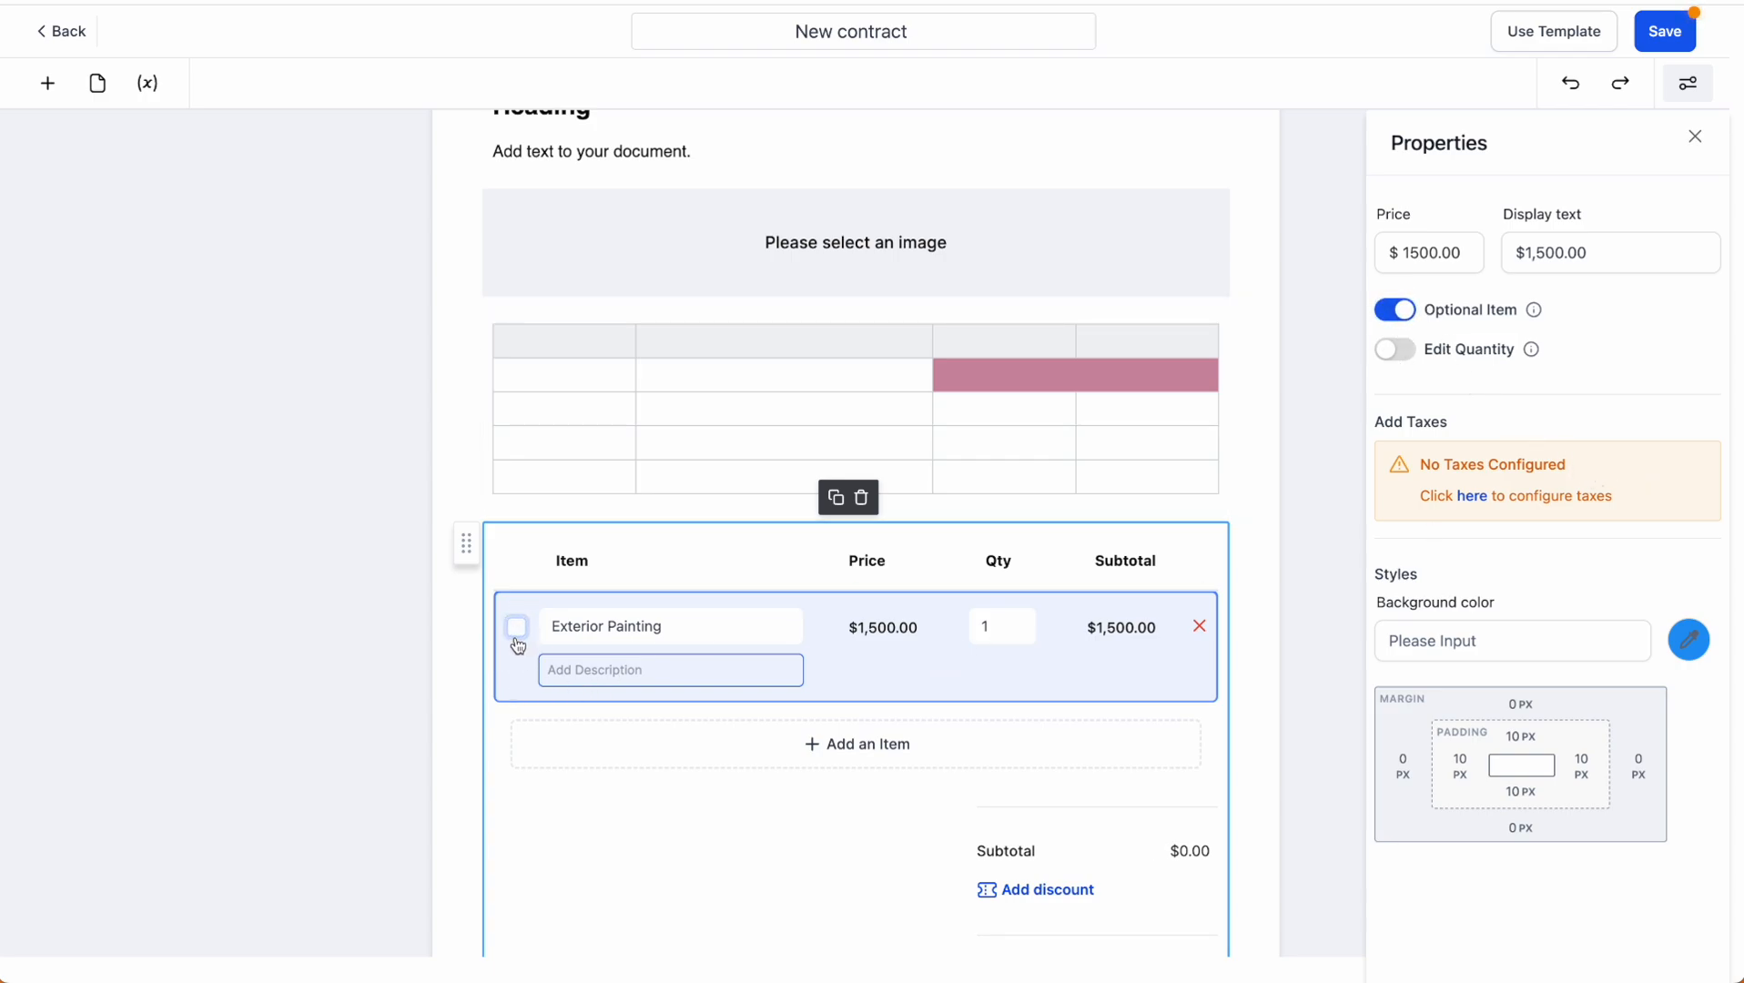
{"action": "left_click", "coordinate": [516, 627]}
- Add a new service item "Paint Full Exterior" described "This includes the back porch area." with price name "Full Exterior" and amount $8695
{"action": "left_click", "coordinate": [819, 744]}
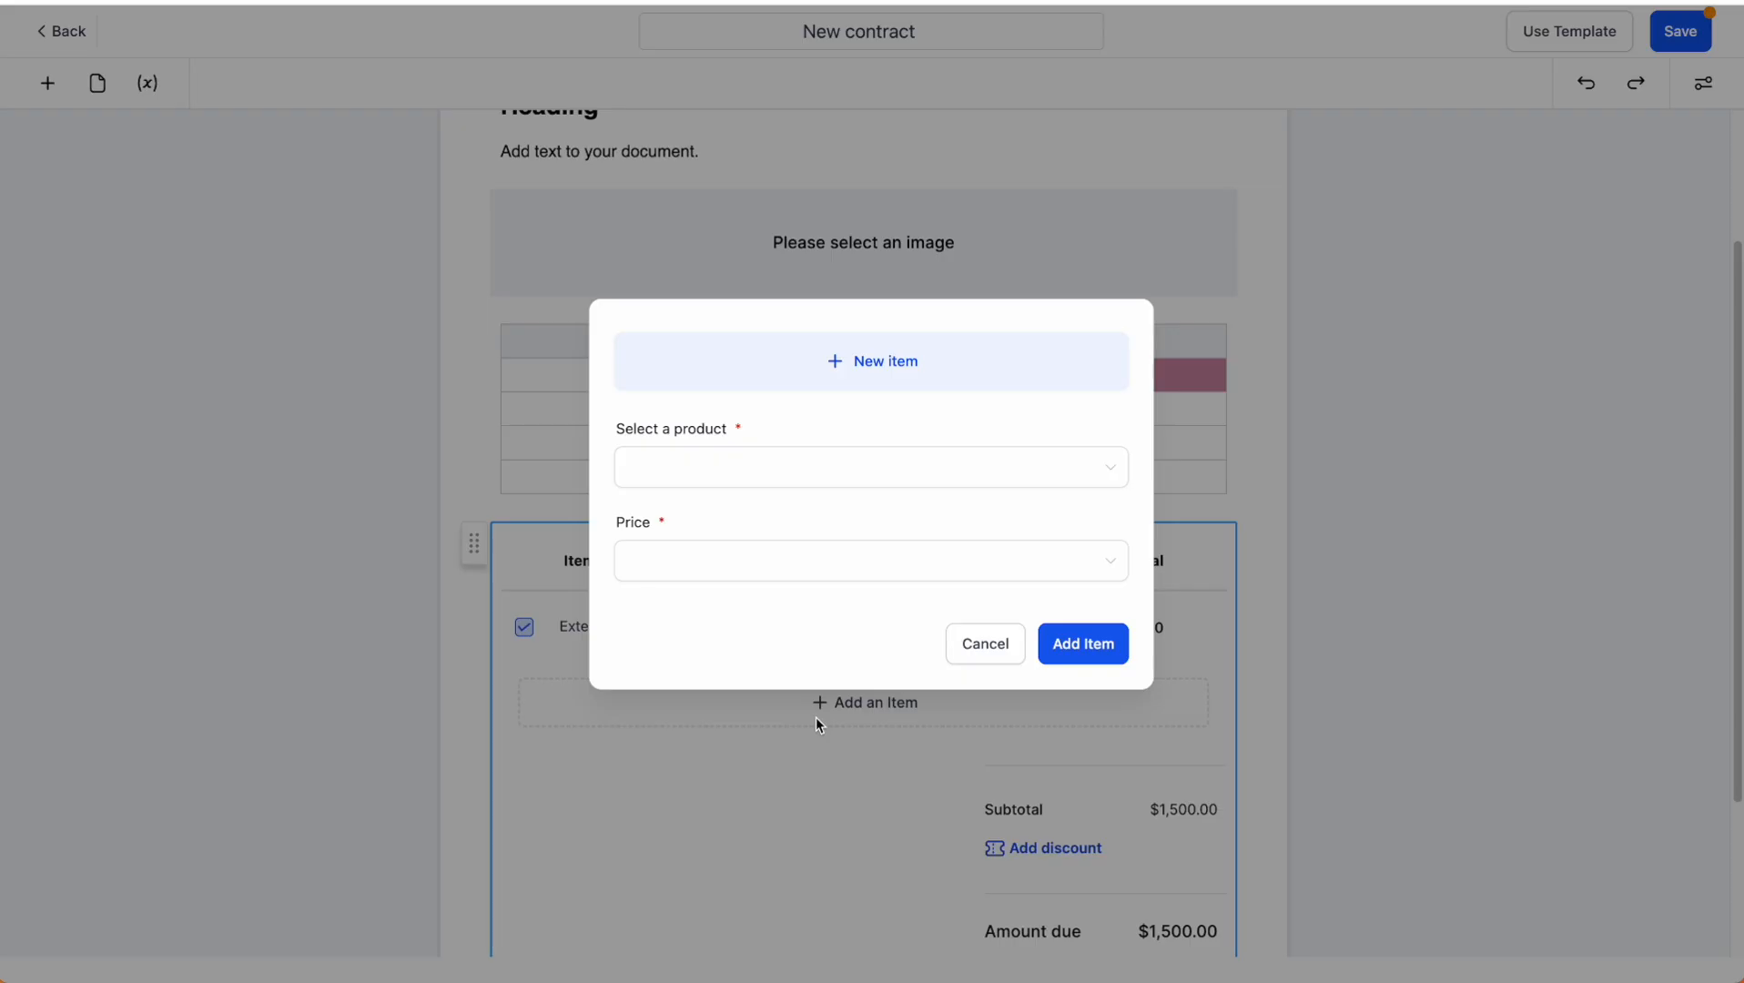
{"action": "left_click", "coordinate": [766, 468]}
{"action": "left_click", "coordinate": [865, 361]}
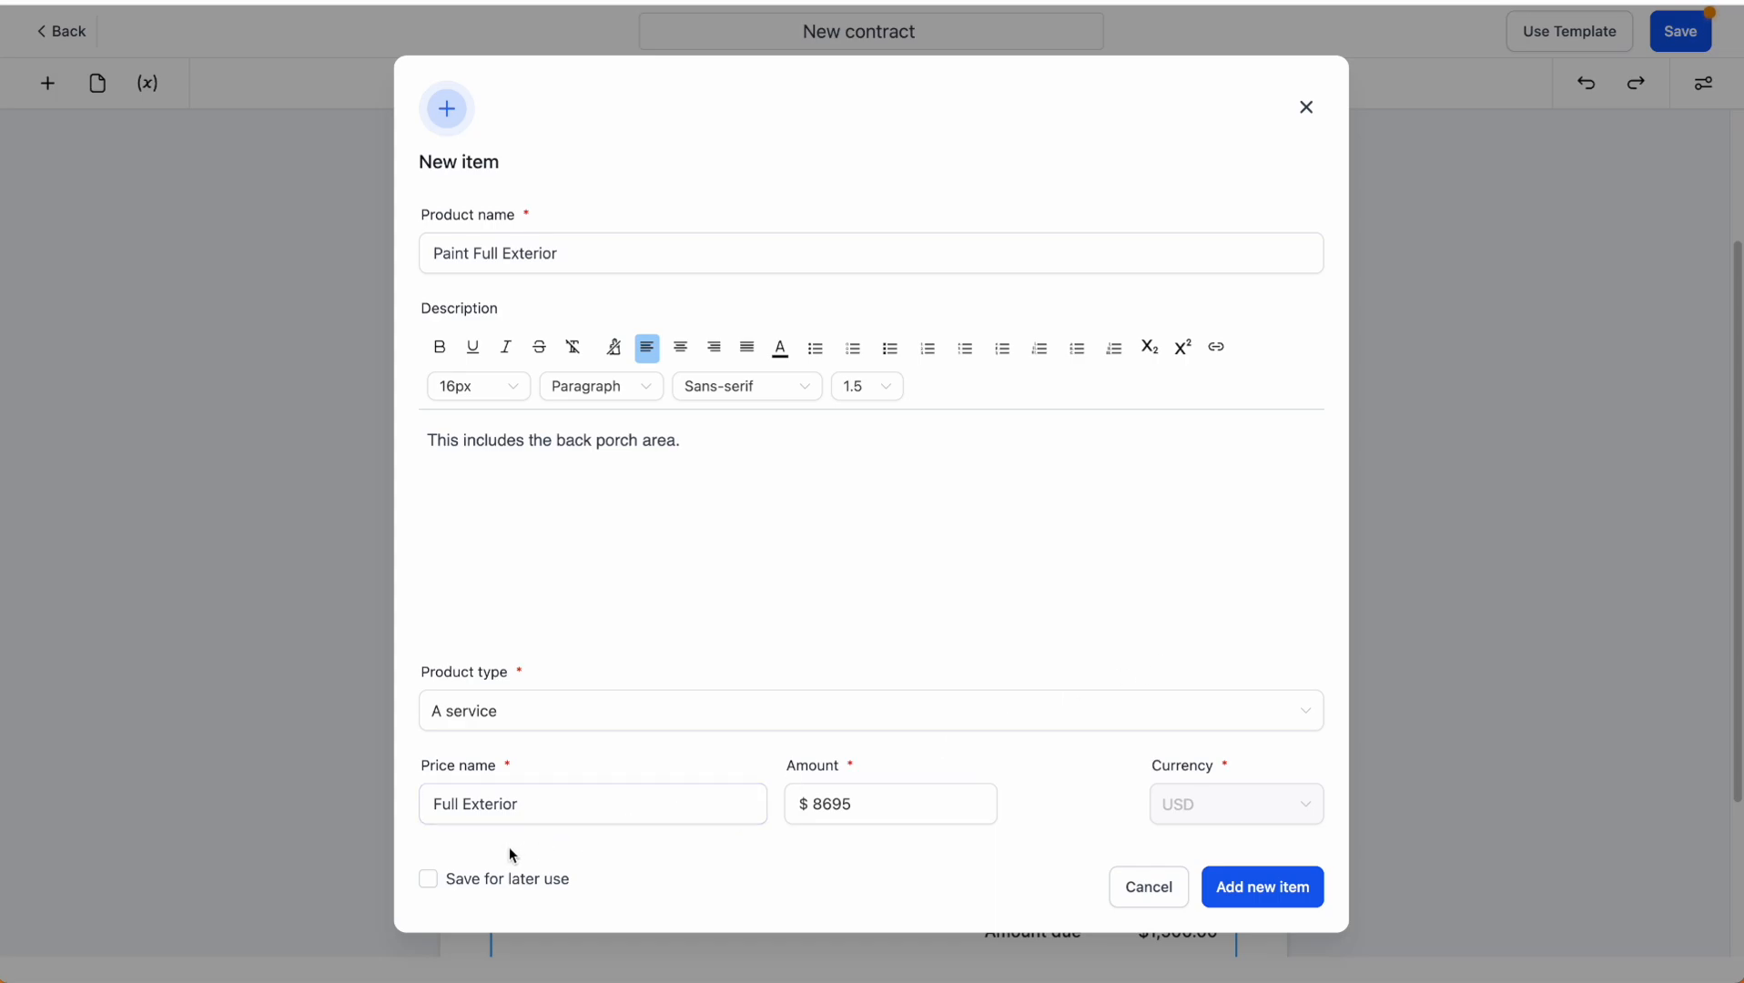
{"action": "left_click", "coordinate": [1265, 887]}
{"action": "scroll", "coordinate": [884, 713], "scroll_direction": "down", "scroll_amount": 2}
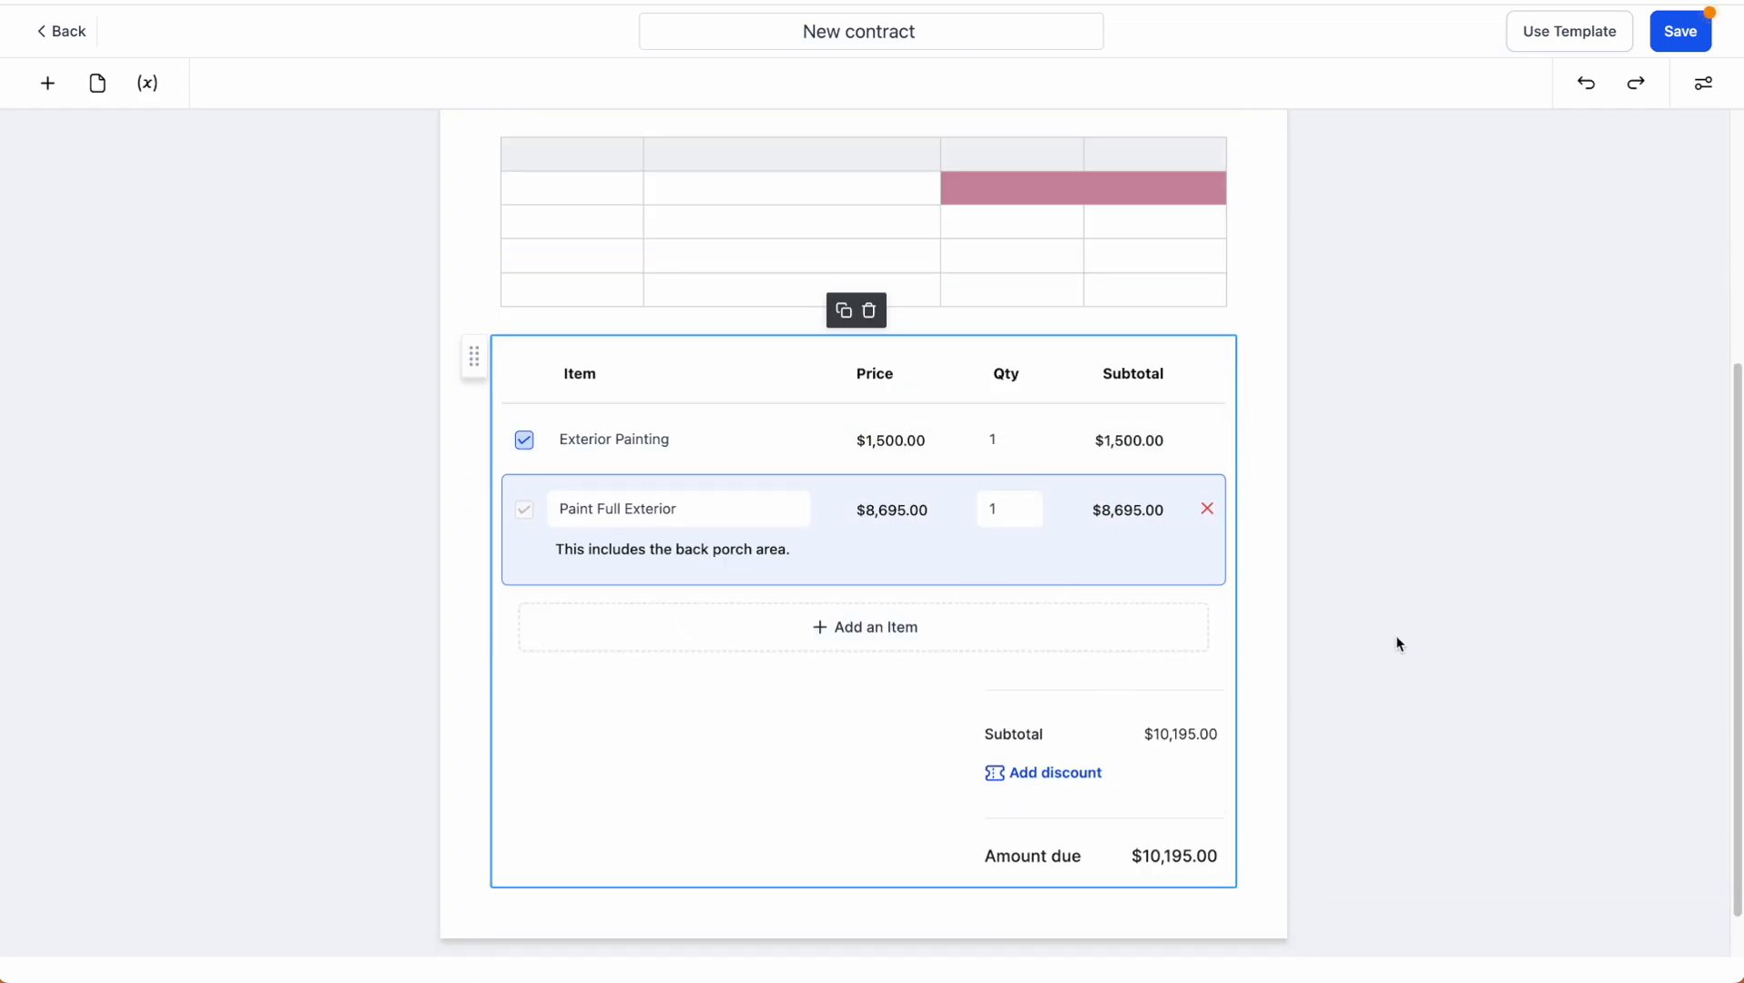
- Examine the image block's properties and browse the contact custom values that can be inserted in the heading
{"action": "scroll", "coordinate": [1366, 512], "scroll_direction": "up", "scroll_amount": 4}
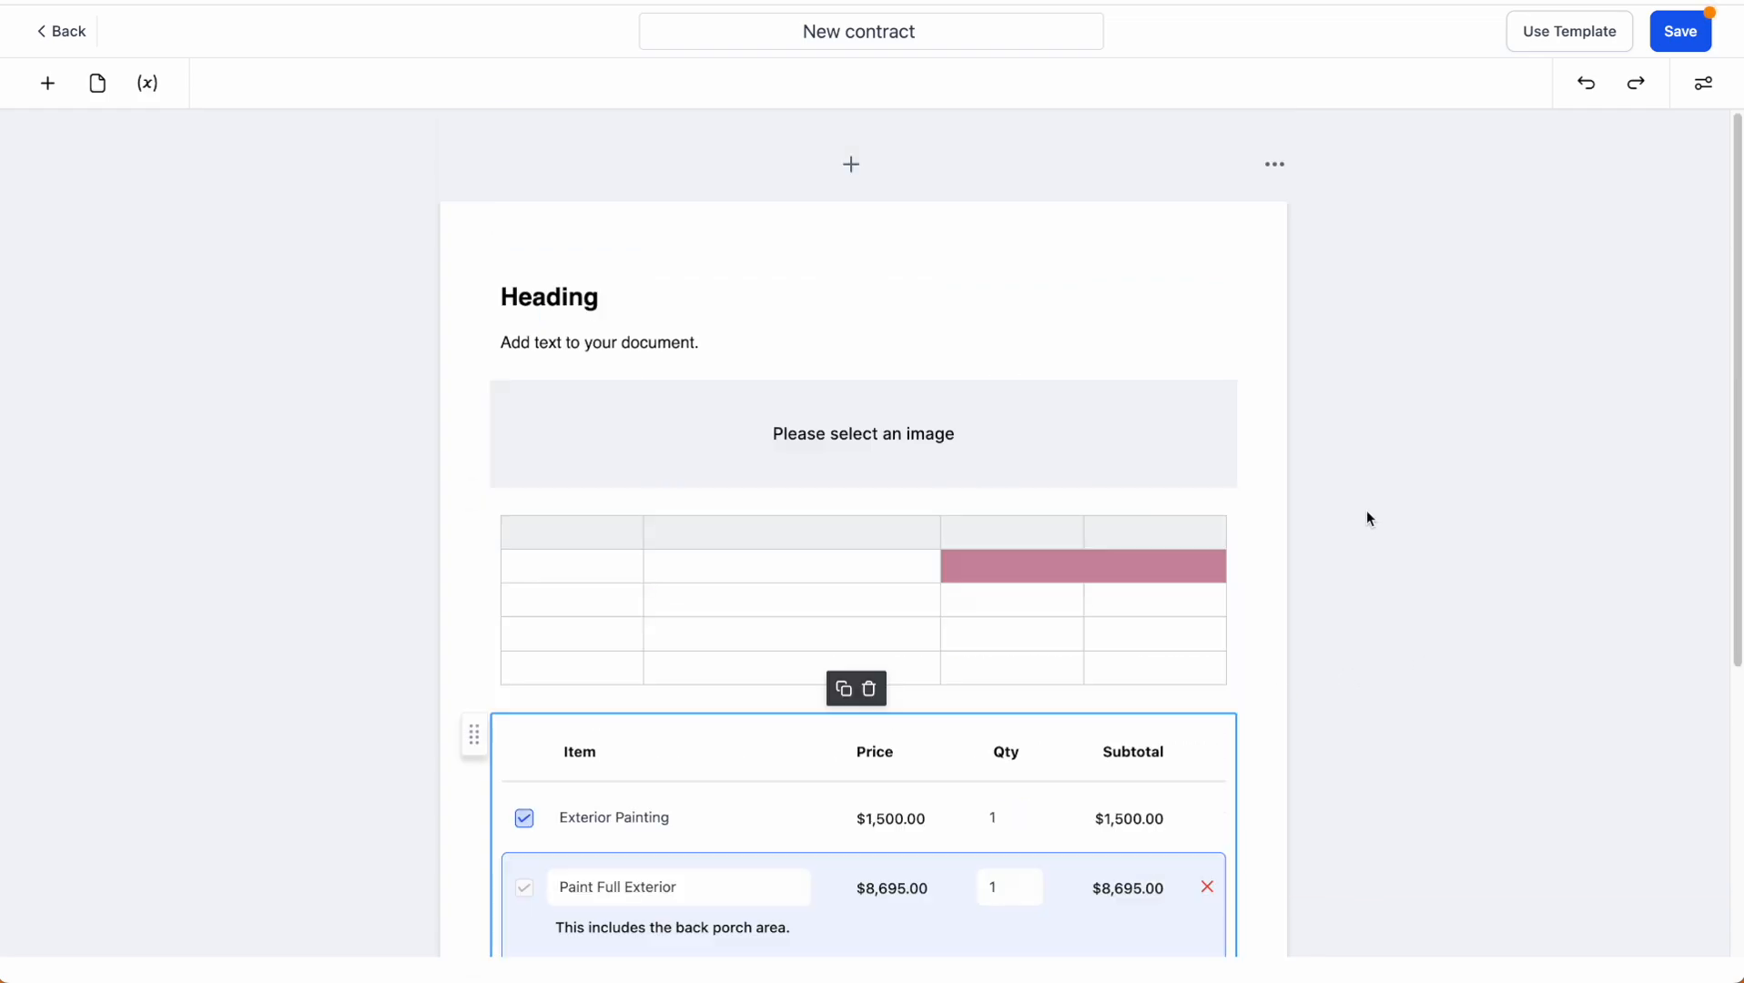
{"action": "scroll", "coordinate": [1328, 599], "scroll_direction": "down", "scroll_amount": 5}
{"action": "scroll", "coordinate": [1328, 599], "scroll_direction": "up", "scroll_amount": 5}
{"action": "left_click", "coordinate": [946, 431]}
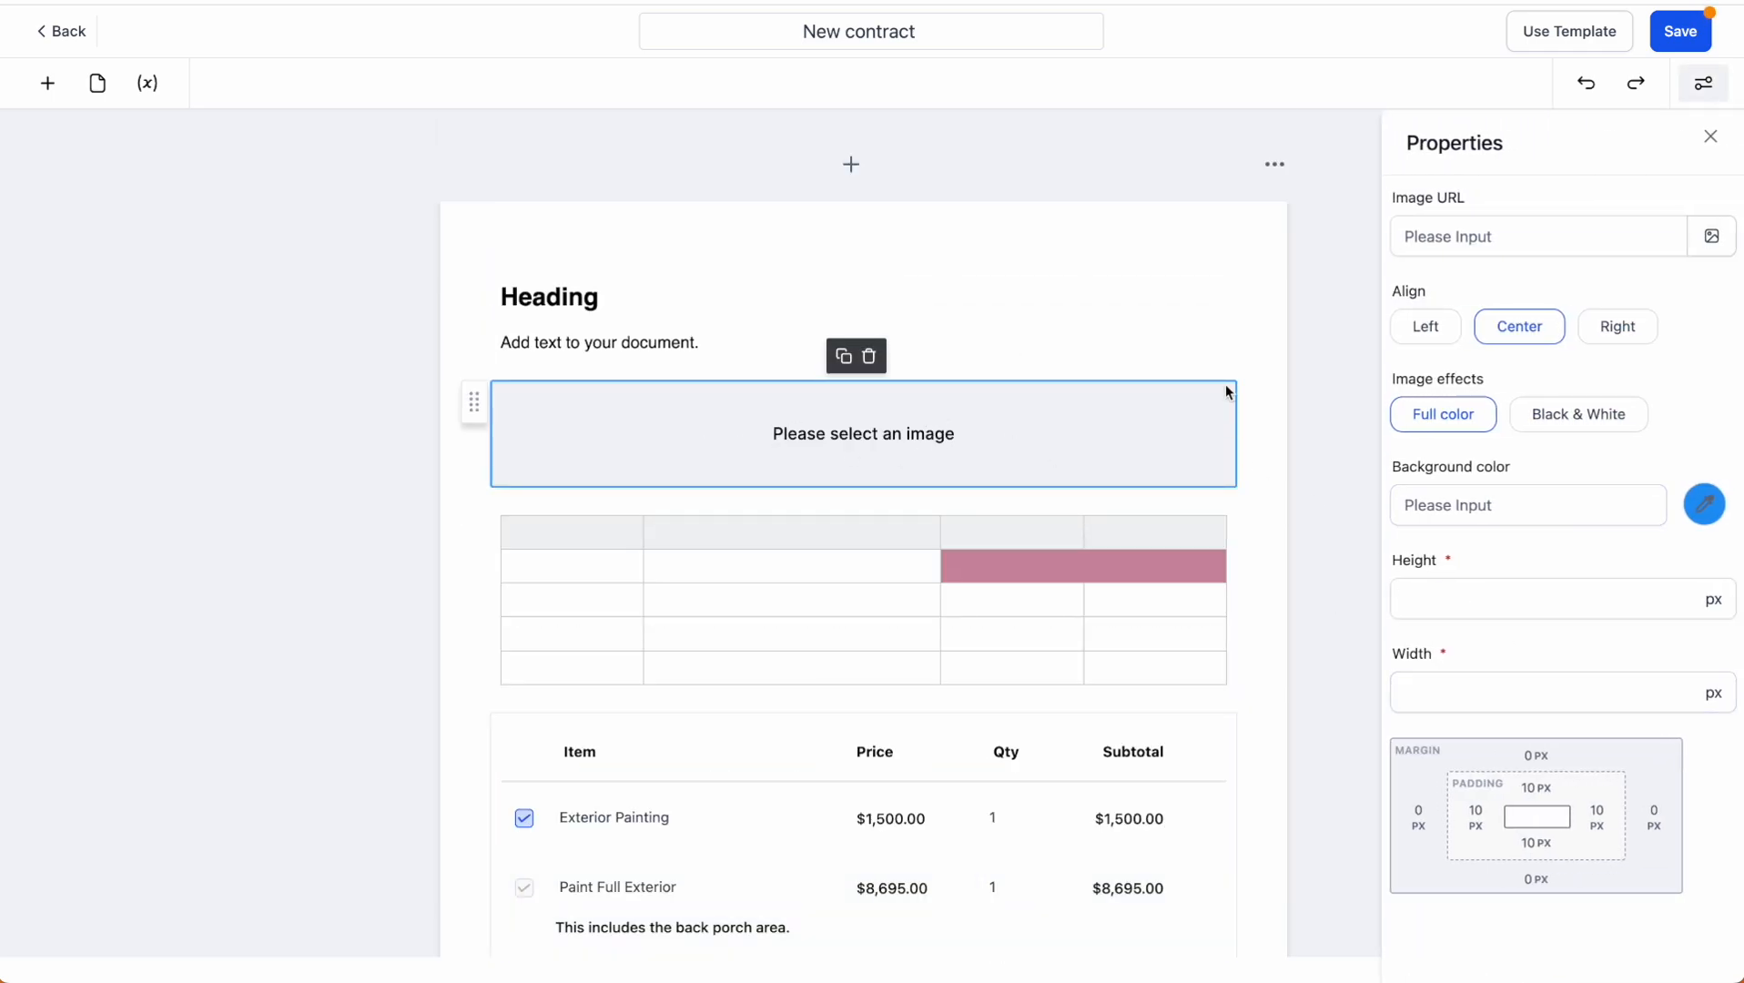
{"action": "left_click", "coordinate": [1164, 318]}
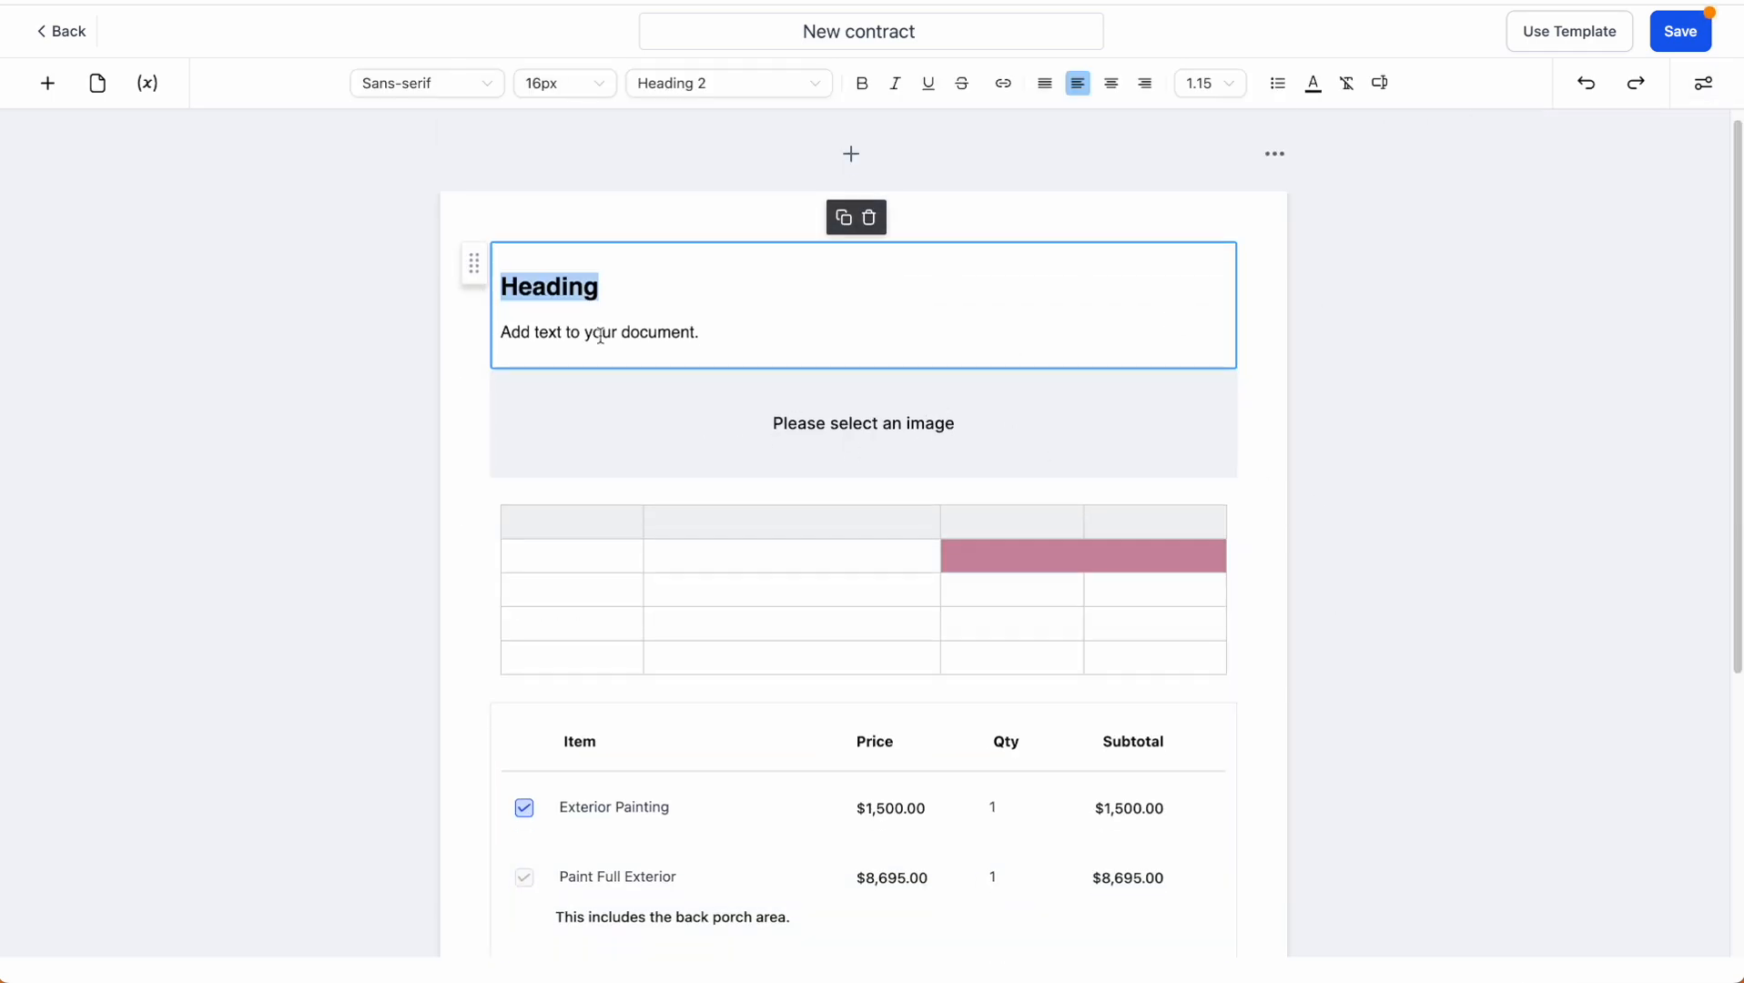
{"action": "left_click", "coordinate": [1386, 85]}
{"action": "left_click", "coordinate": [1333, 215]}
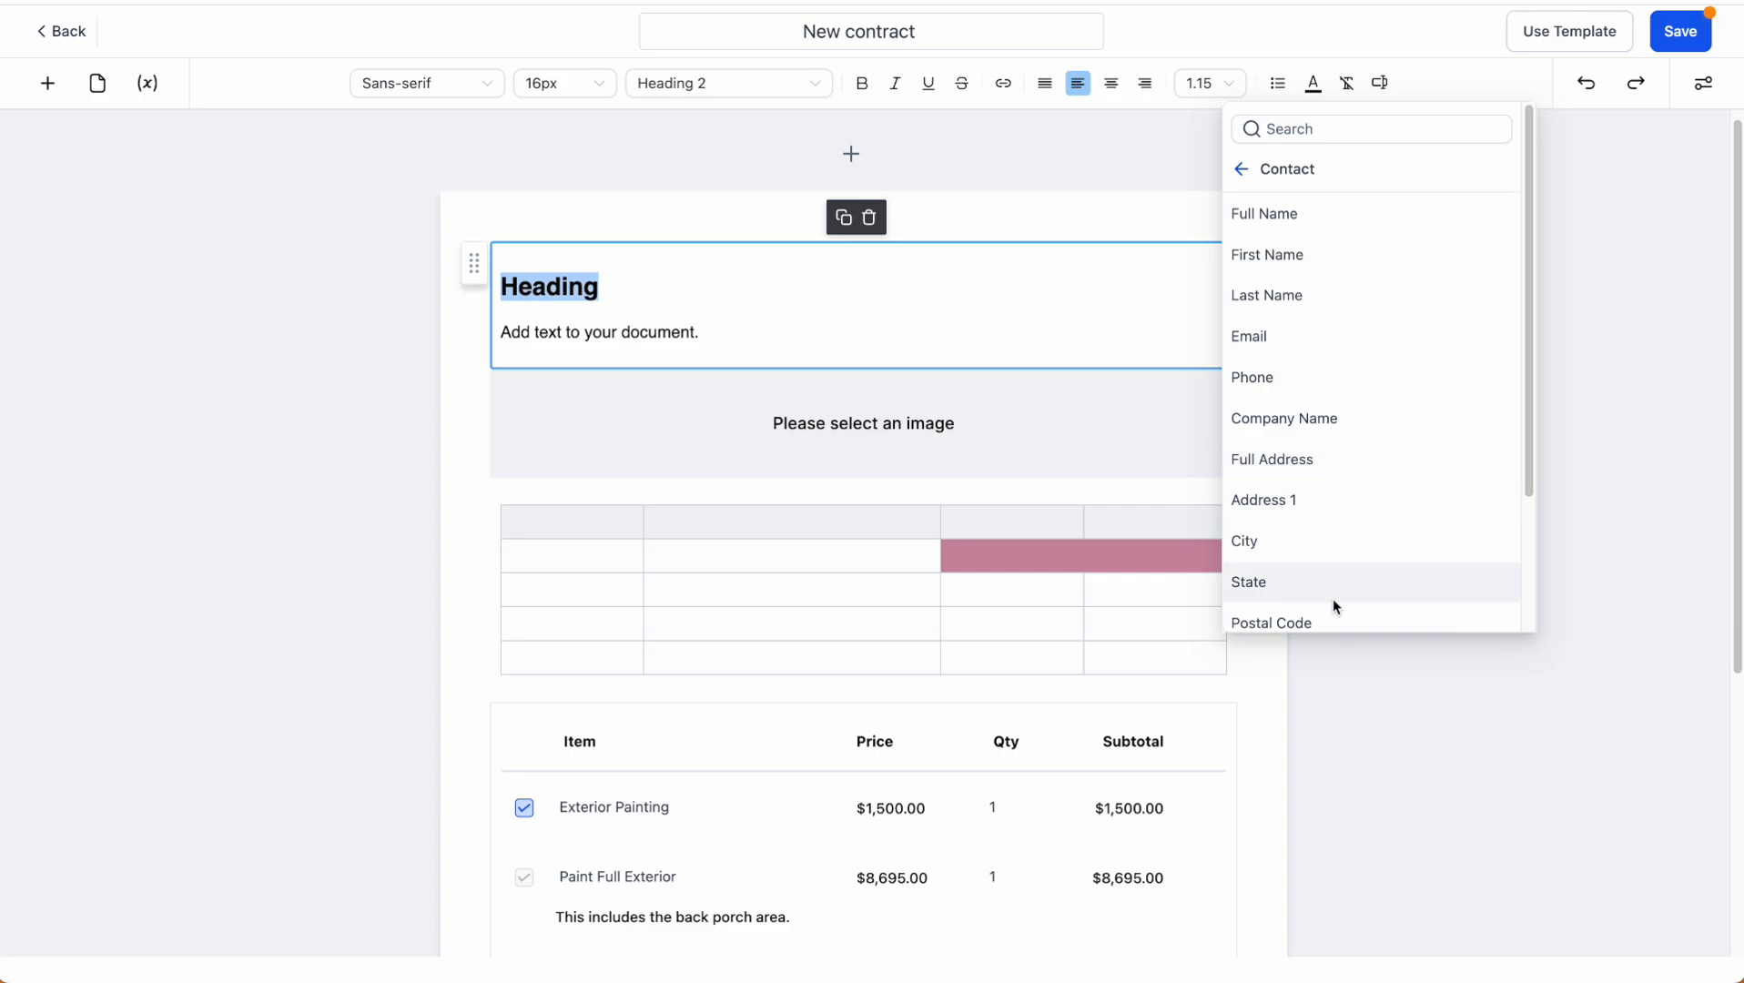
{"action": "left_click", "coordinate": [1518, 456]}
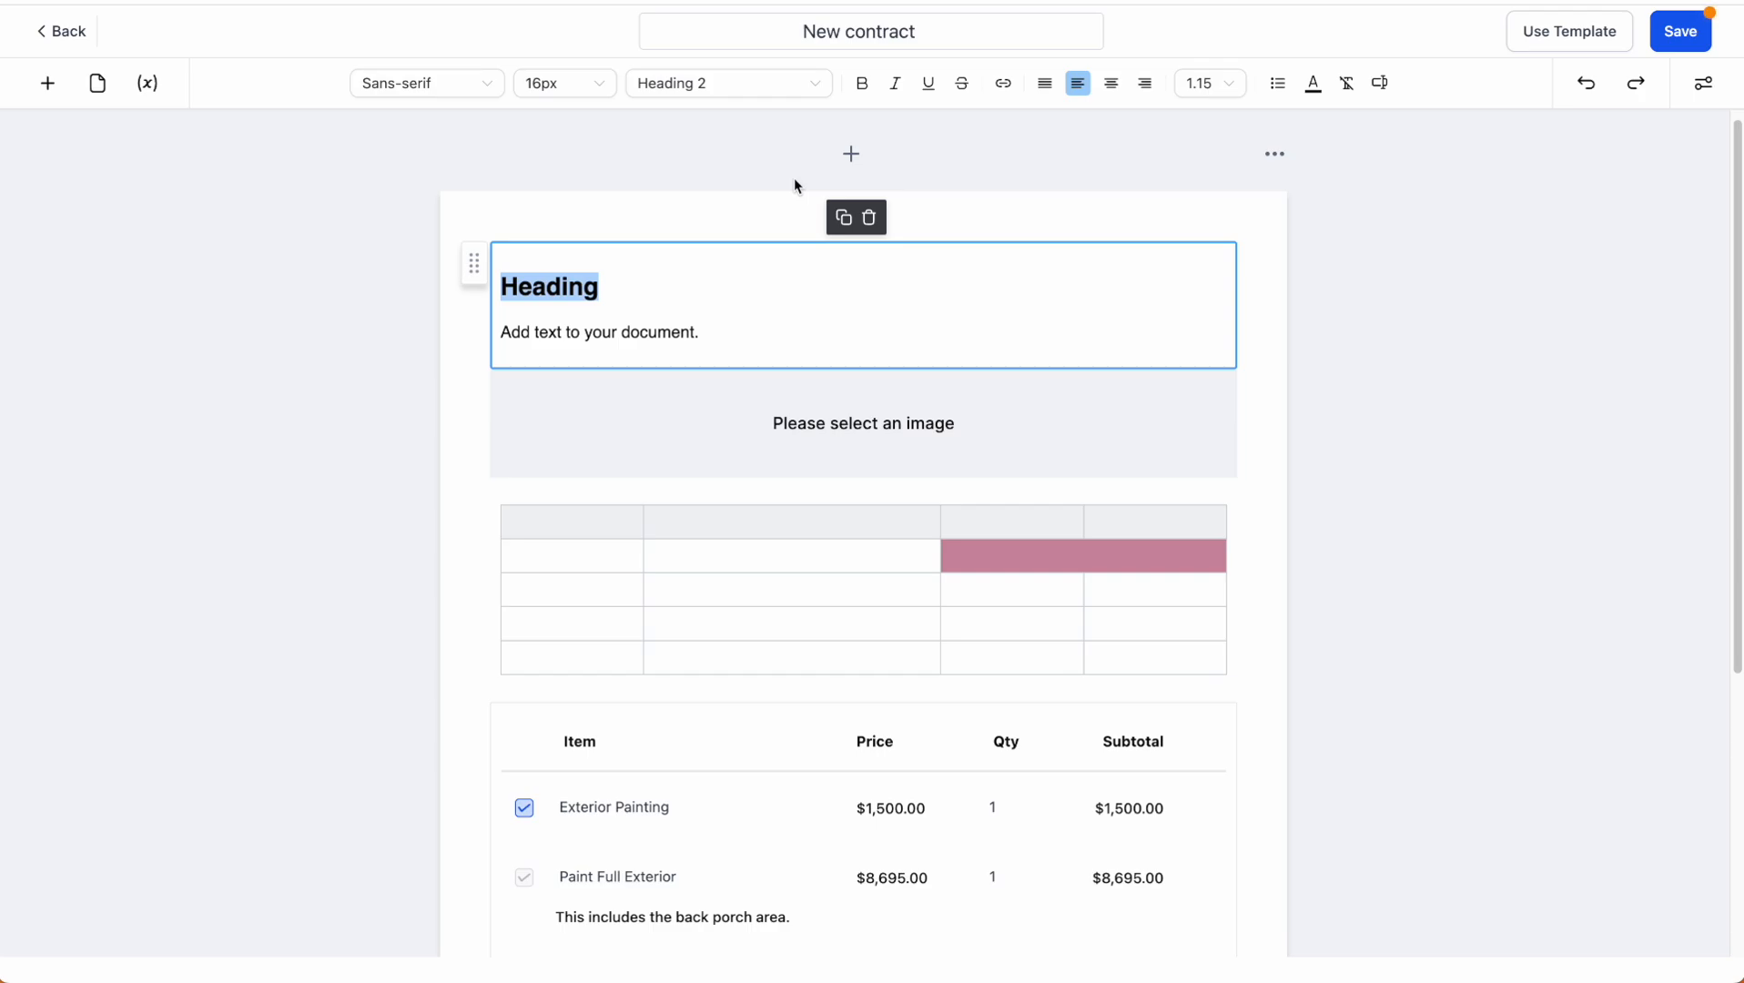
- Place a signature field inside the product list's lower-left area, level with the amount due
{"action": "scroll", "coordinate": [705, 638], "scroll_direction": "down", "scroll_amount": 2}
{"action": "left_click", "coordinate": [704, 638]}
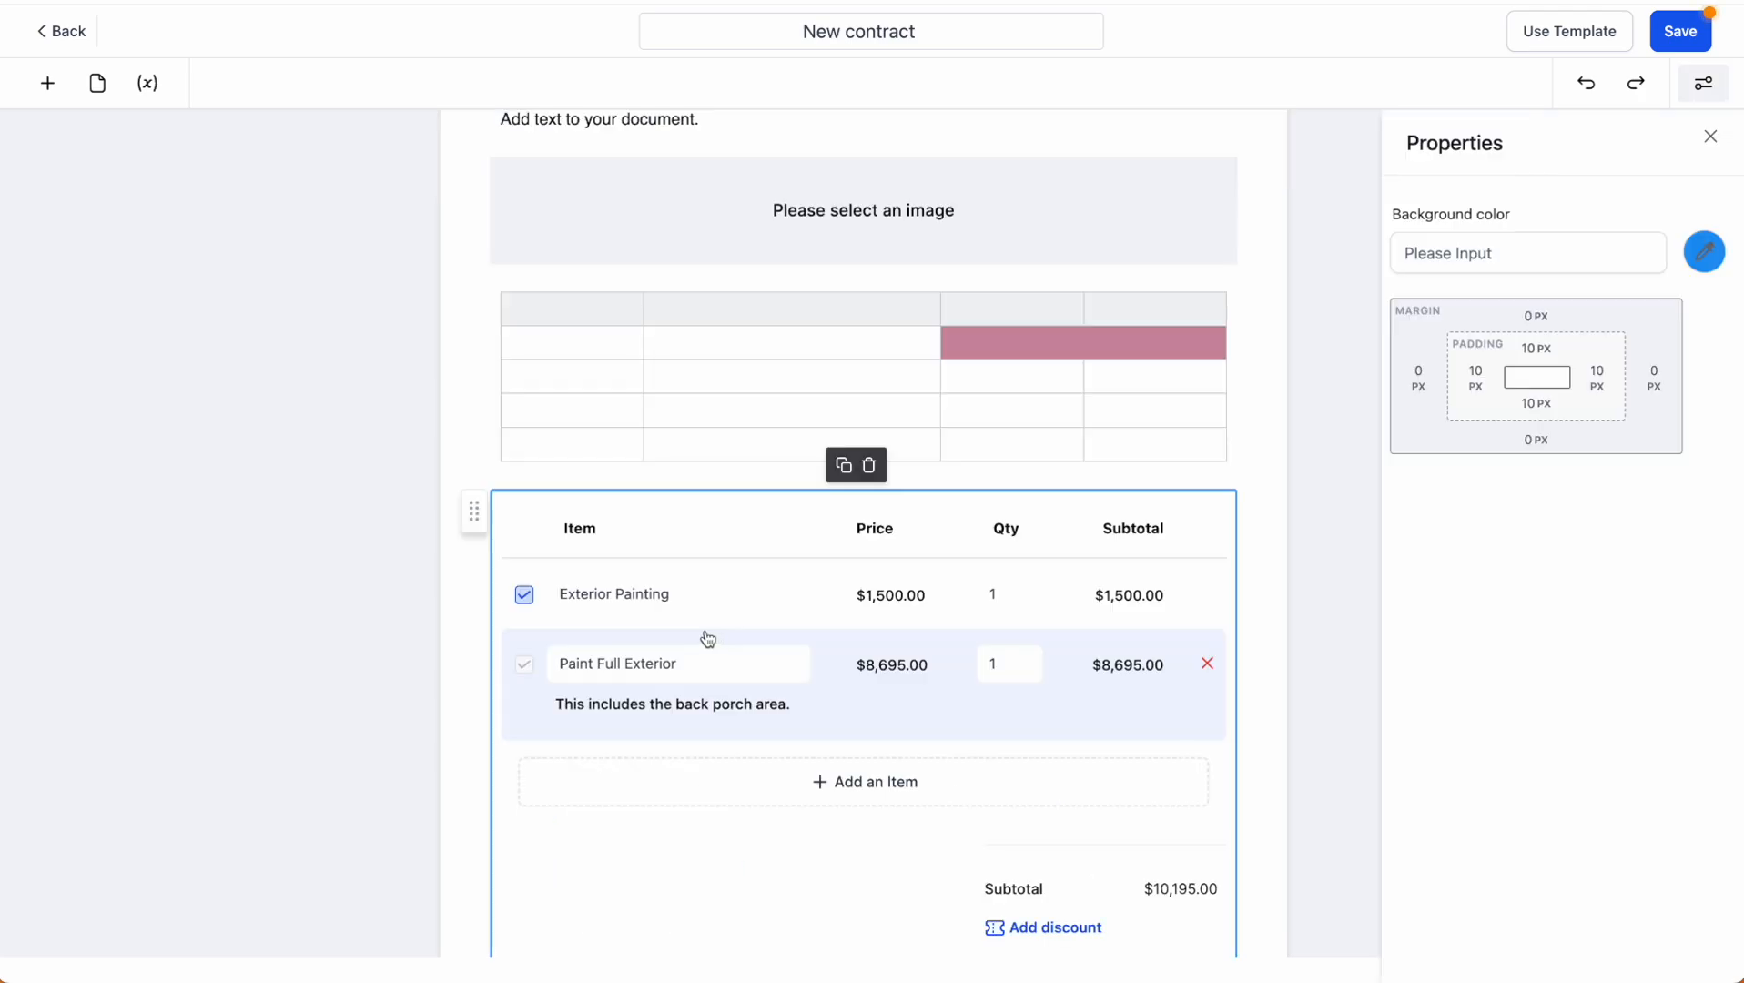
{"action": "scroll", "coordinate": [1164, 711], "scroll_direction": "down", "scroll_amount": 2}
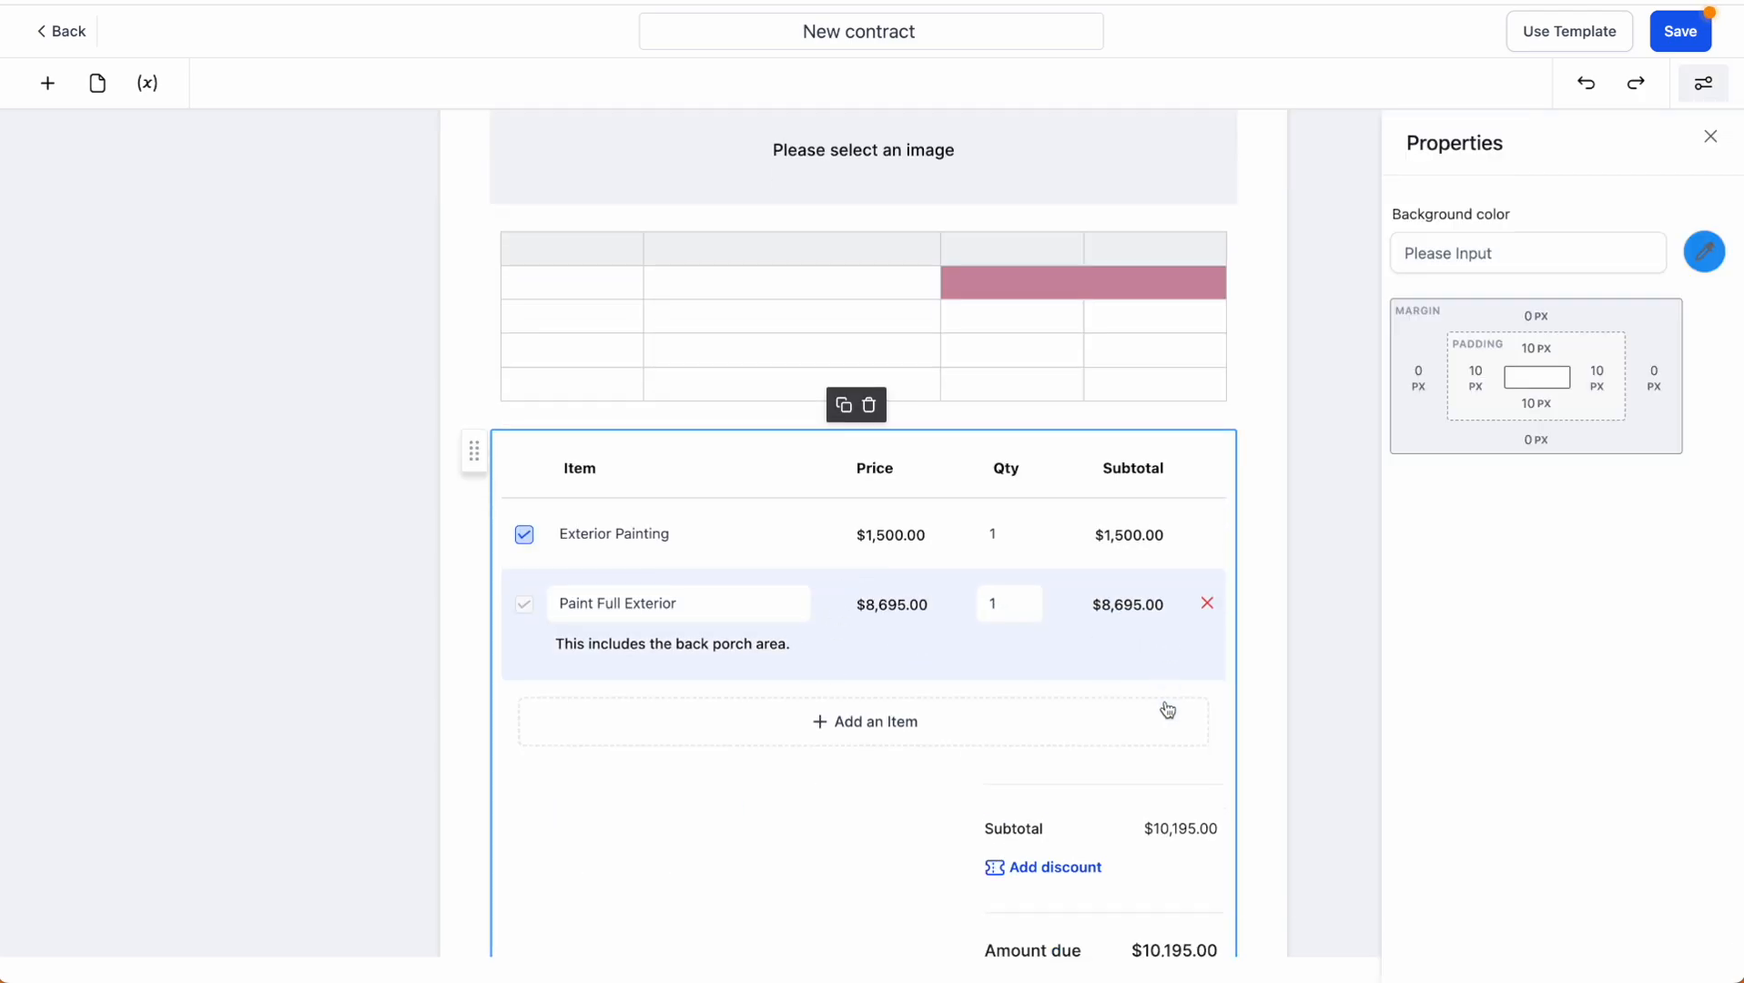
{"action": "scroll", "coordinate": [1300, 702], "scroll_direction": "up", "scroll_amount": 4}
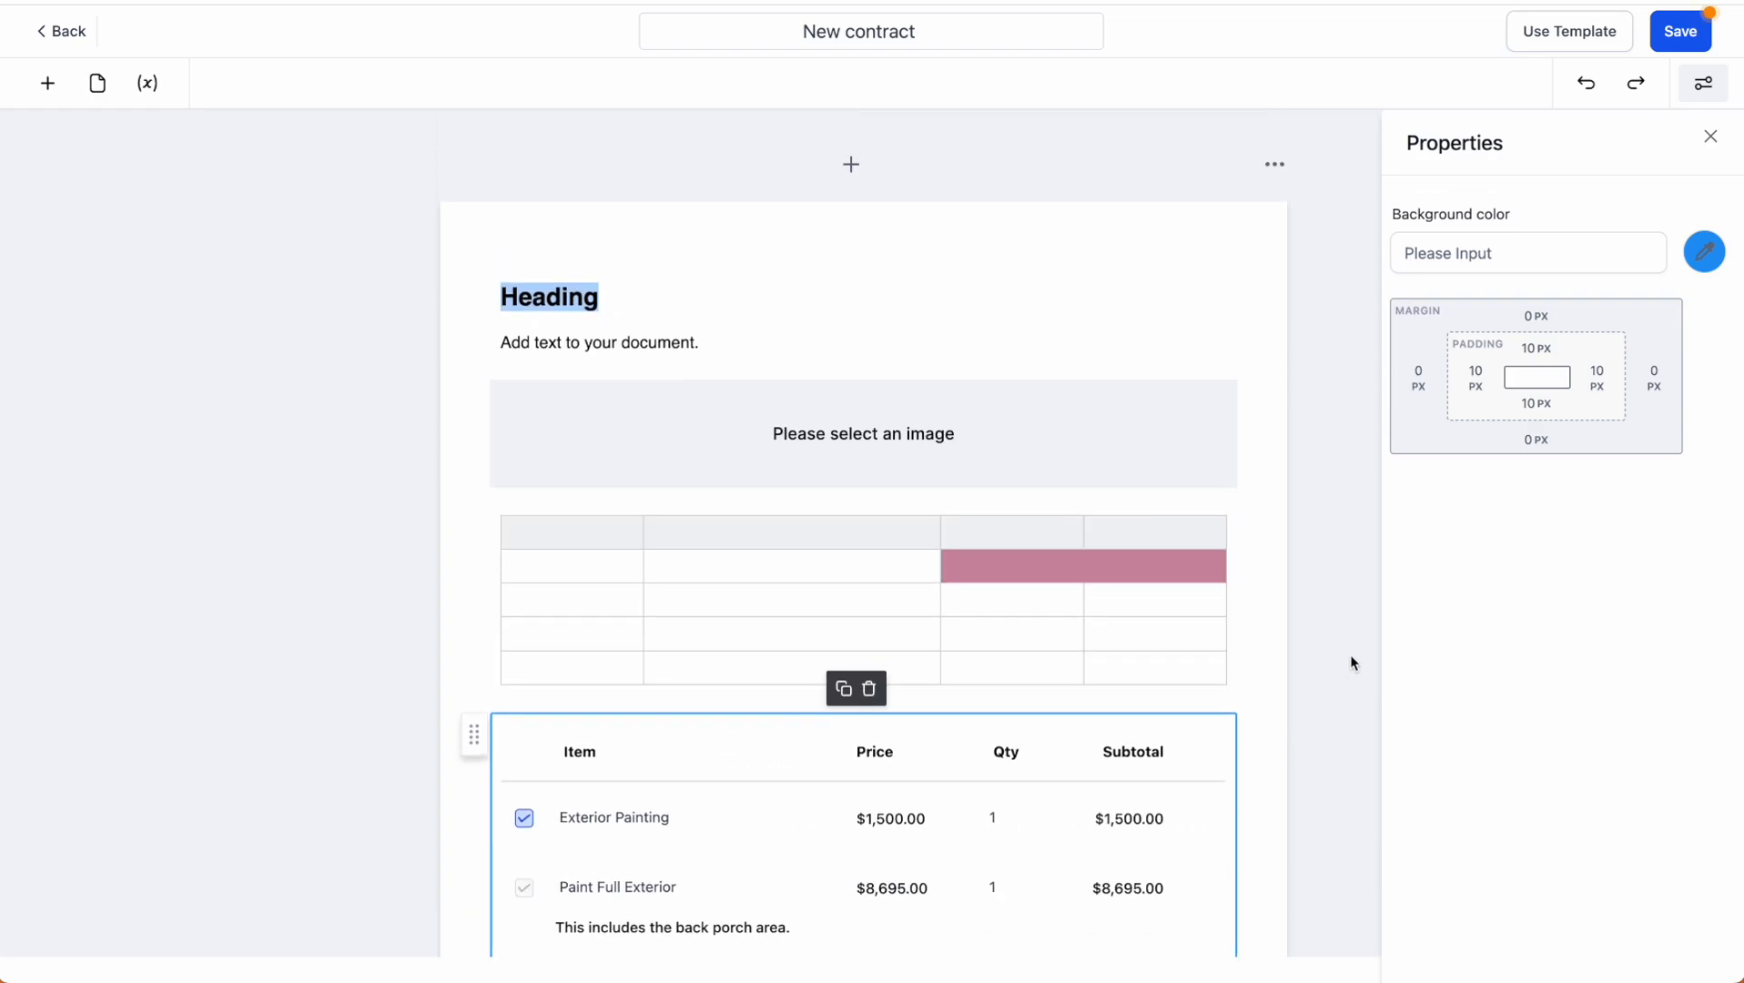
{"action": "left_click", "coordinate": [48, 83]}
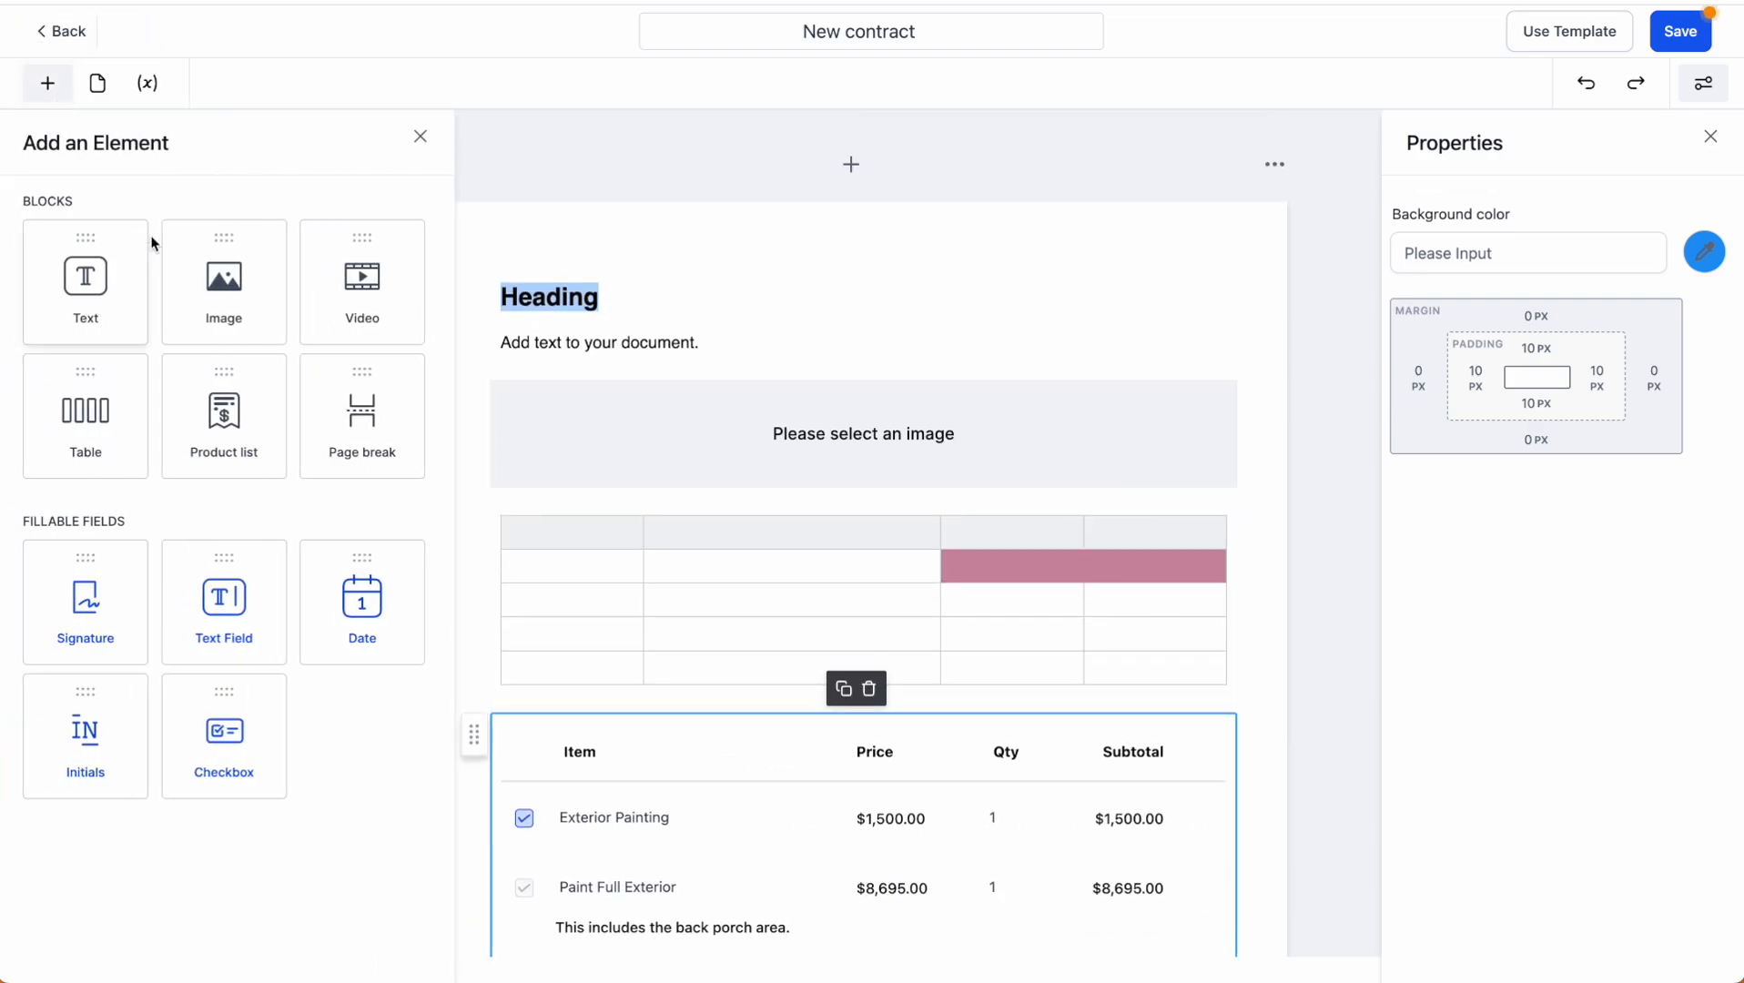
{"action": "scroll", "coordinate": [798, 584], "scroll_direction": "down", "scroll_amount": 4}
{"action": "left_click_drag", "start_coordinate": [85, 603], "coordinate": [658, 843]}
{"action": "left_click_drag", "start_coordinate": [722, 795], "coordinate": [640, 795]}
{"action": "scroll", "coordinate": [989, 709], "scroll_direction": "up", "scroll_amount": 3}
{"action": "scroll", "coordinate": [989, 709], "scroll_direction": "down", "scroll_amount": 3}
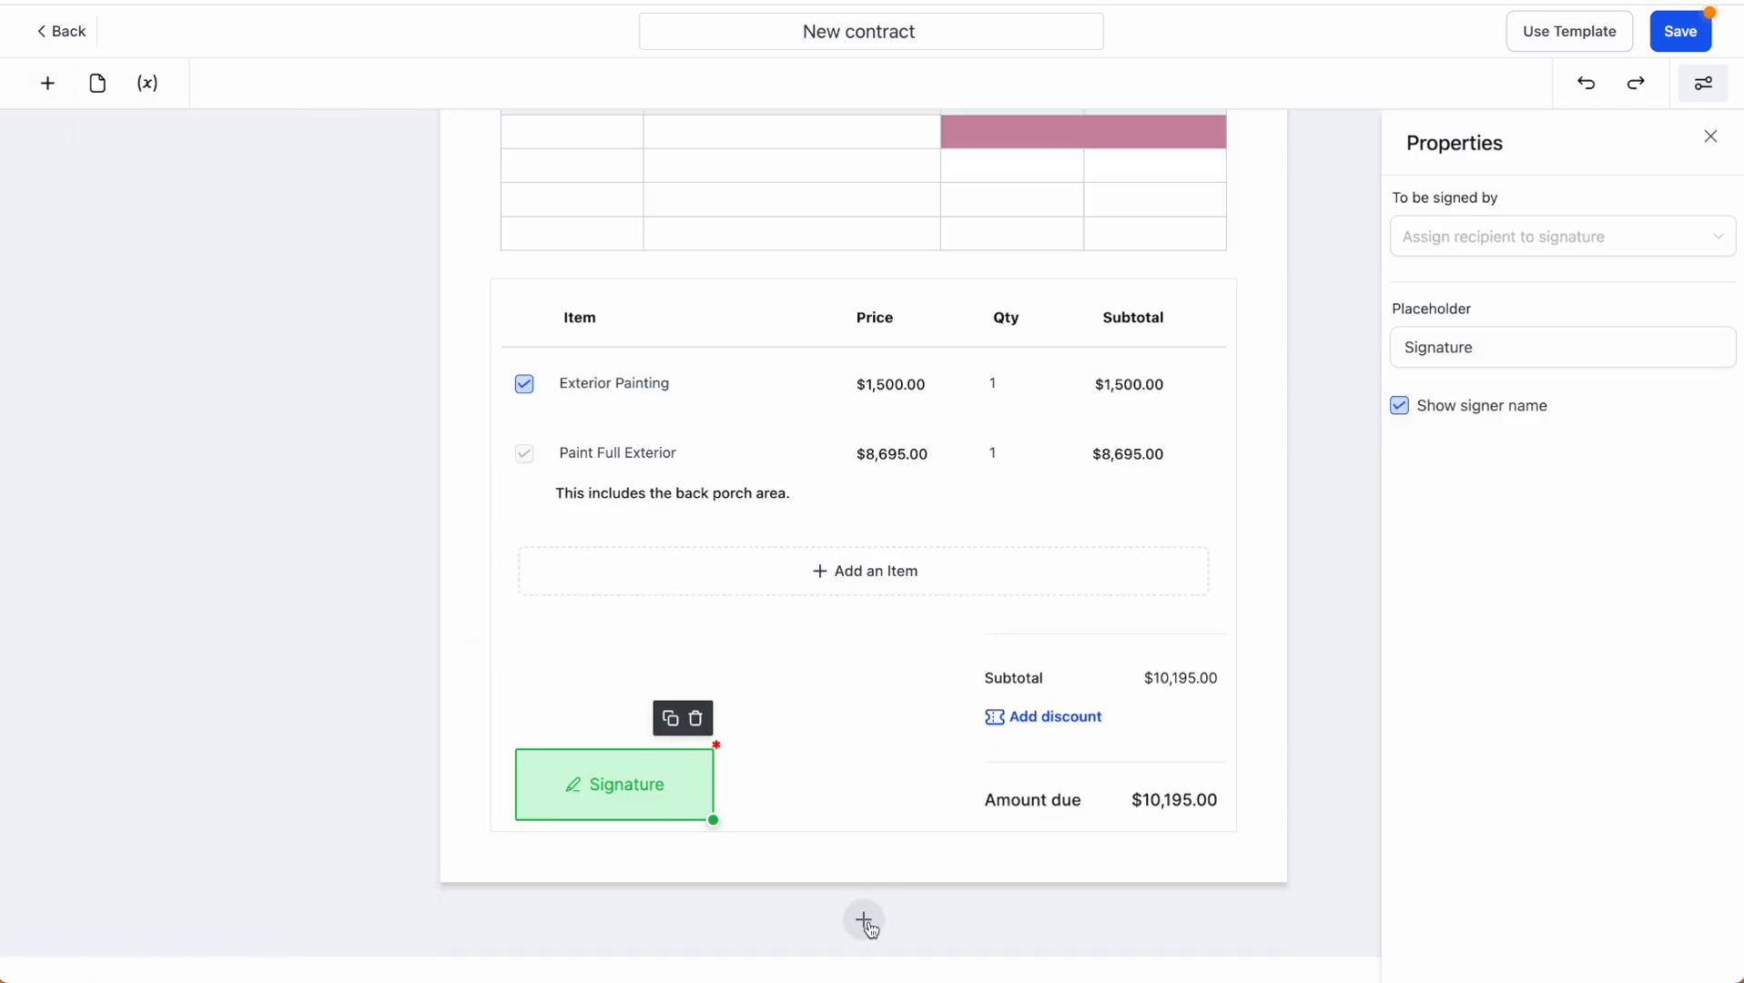
- Close the signature's properties and review the contract from its heading down to the totals and signature field
{"action": "scroll", "coordinate": [975, 692], "scroll_direction": "up", "scroll_amount": 4}
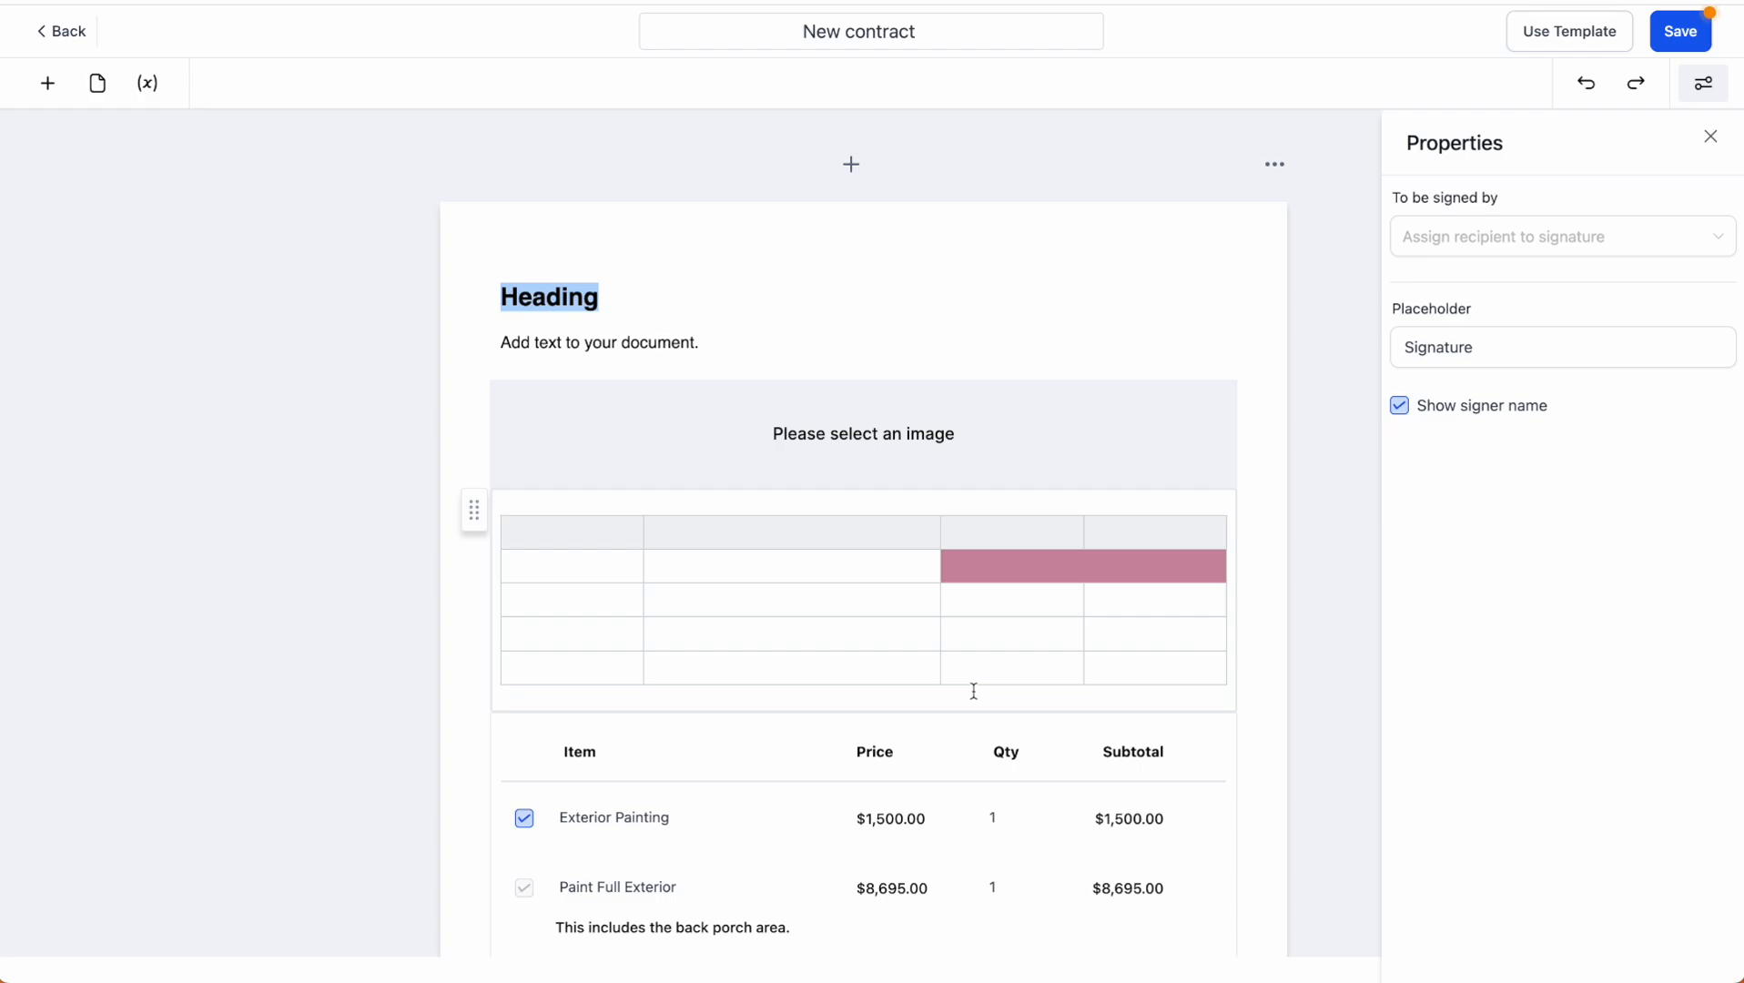
{"action": "left_click", "coordinate": [1711, 137]}
{"action": "scroll", "coordinate": [1312, 501], "scroll_direction": "down", "scroll_amount": 5}
{"action": "left_click", "coordinate": [1071, 458]}
{"action": "left_click", "coordinate": [1587, 522]}
{"action": "scroll", "coordinate": [1539, 521], "scroll_direction": "up", "scroll_amount": 5}
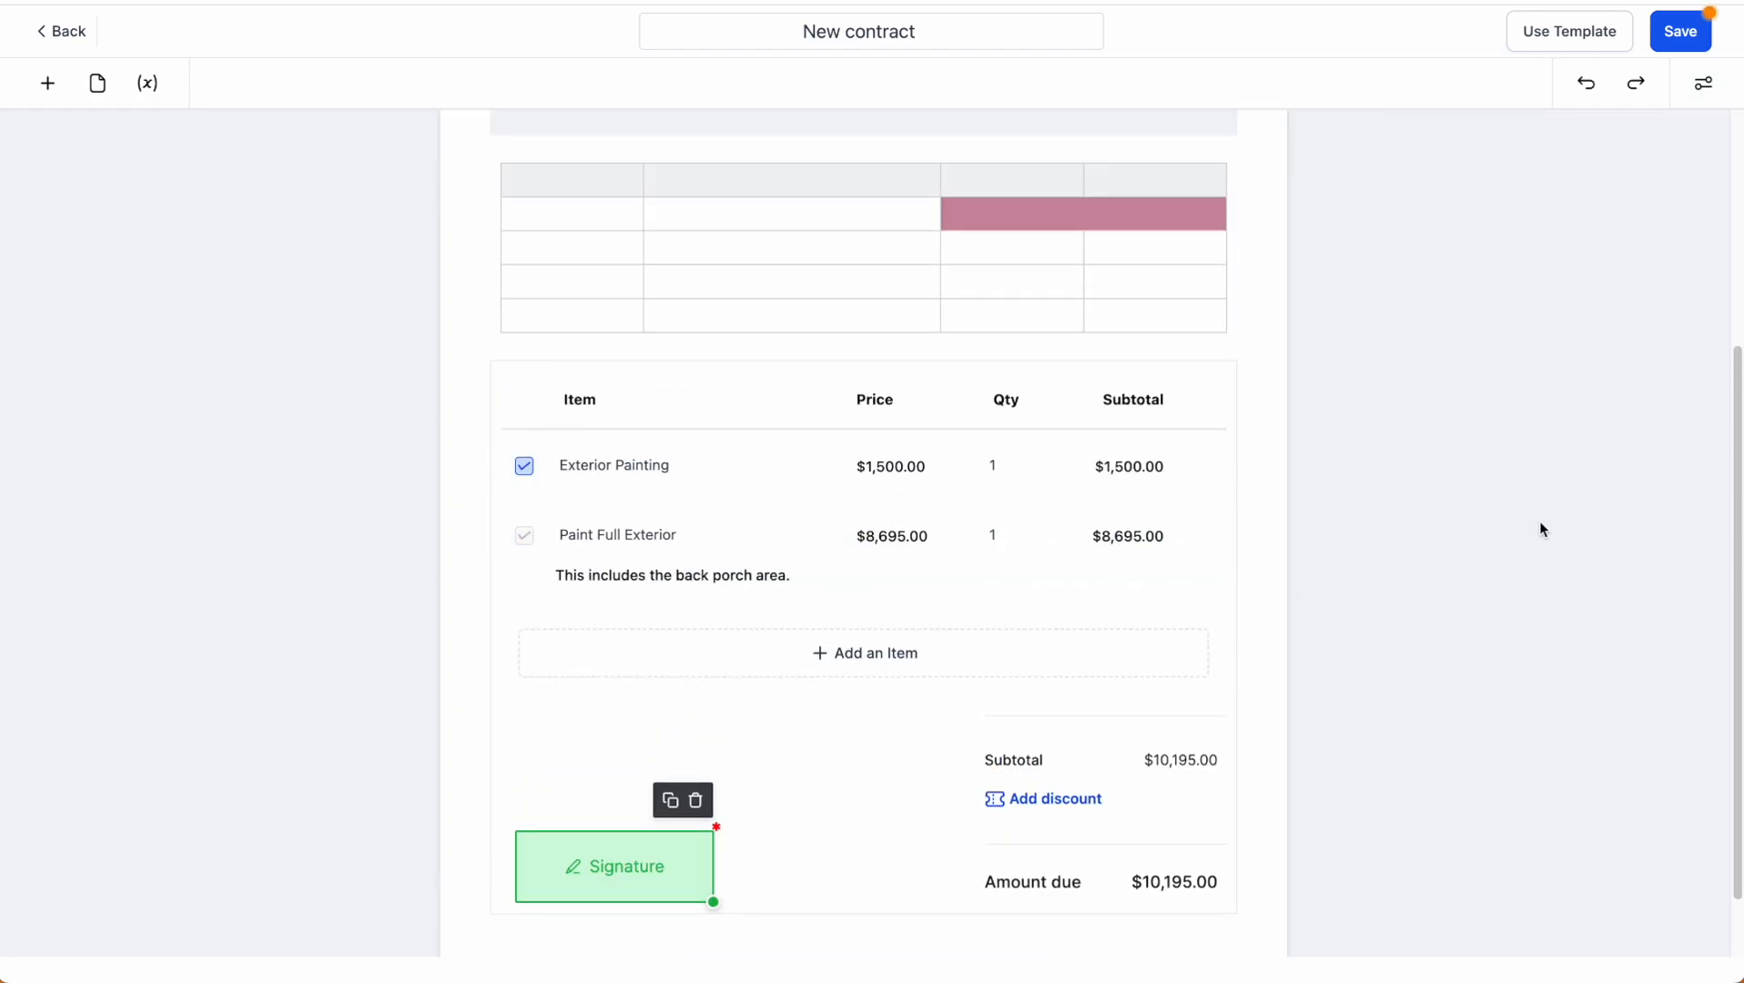